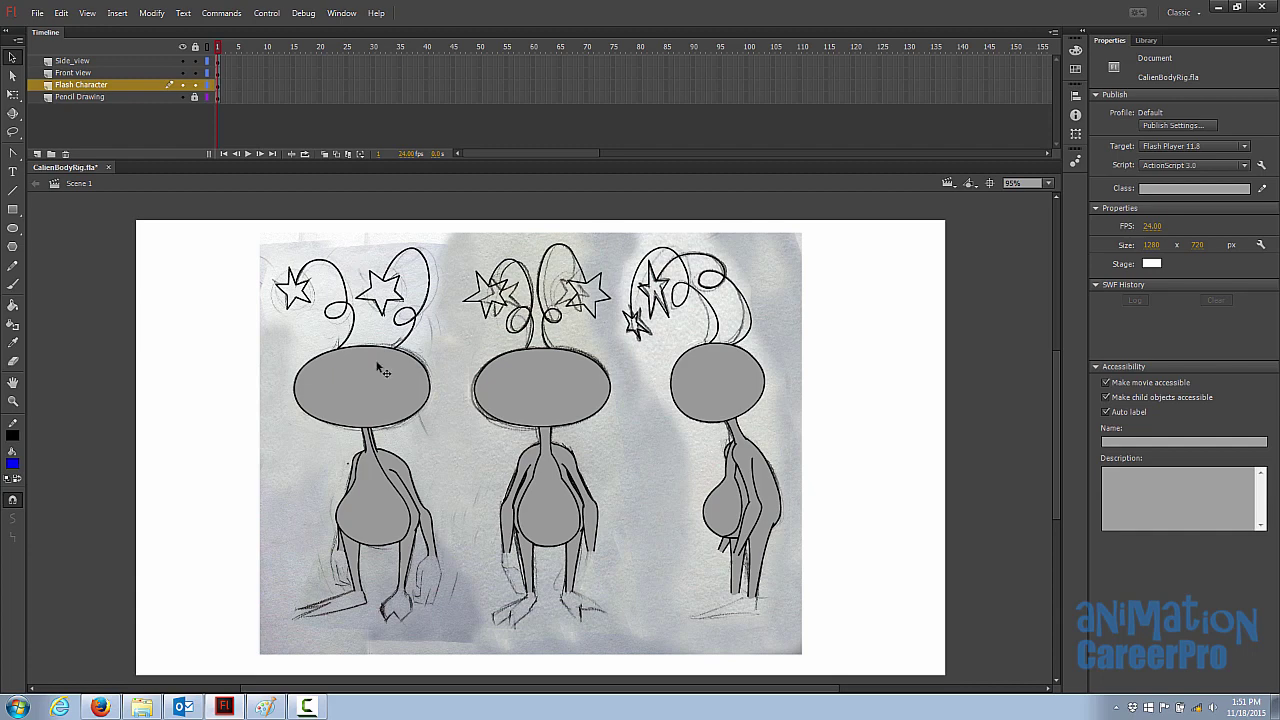
# Open the three-quarter view's Calien_Head symbol for editing and rename its layer to headart
pyautogui.press('z')
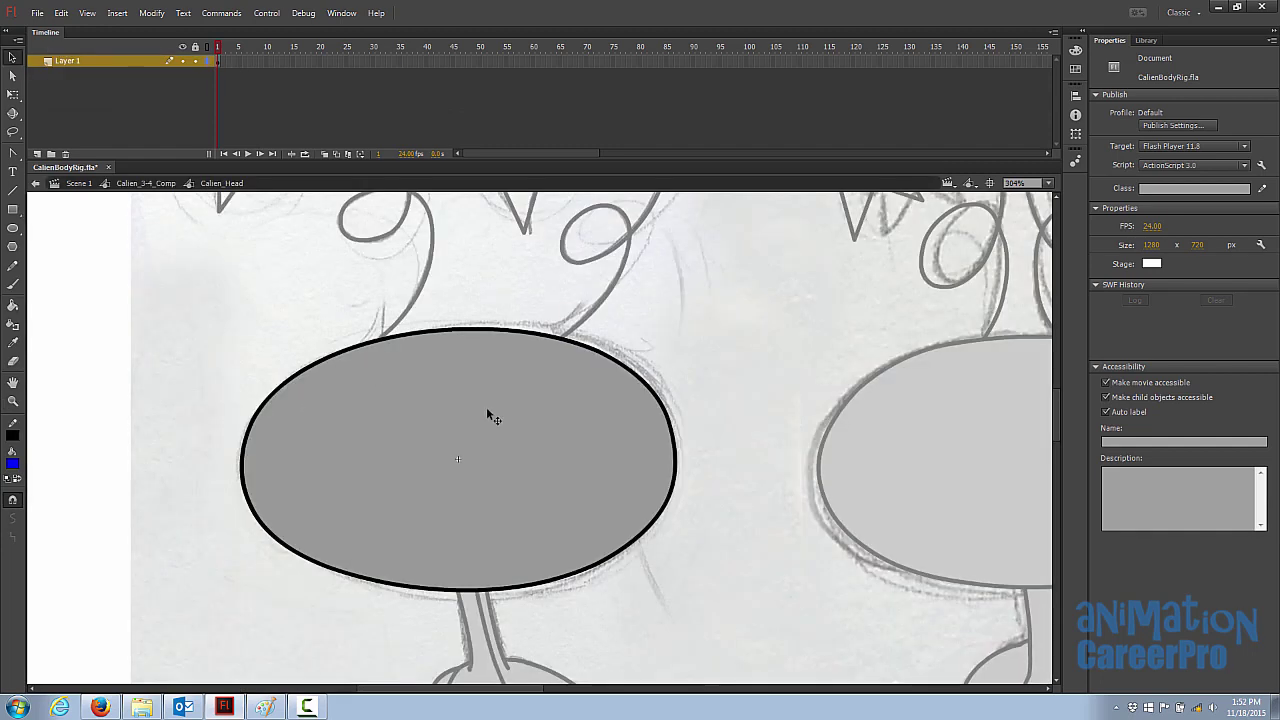
pyautogui.click(486, 407)
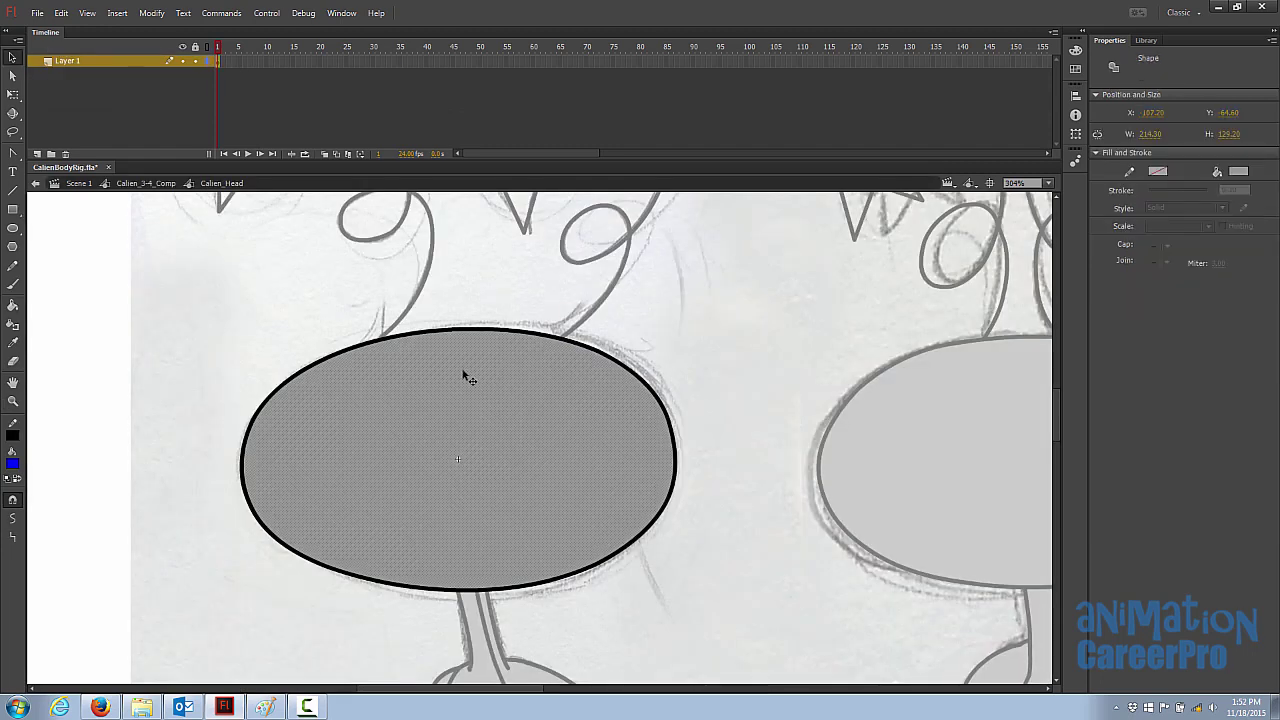
pyautogui.click(457, 330)
pyautogui.doubleClick(425, 351)
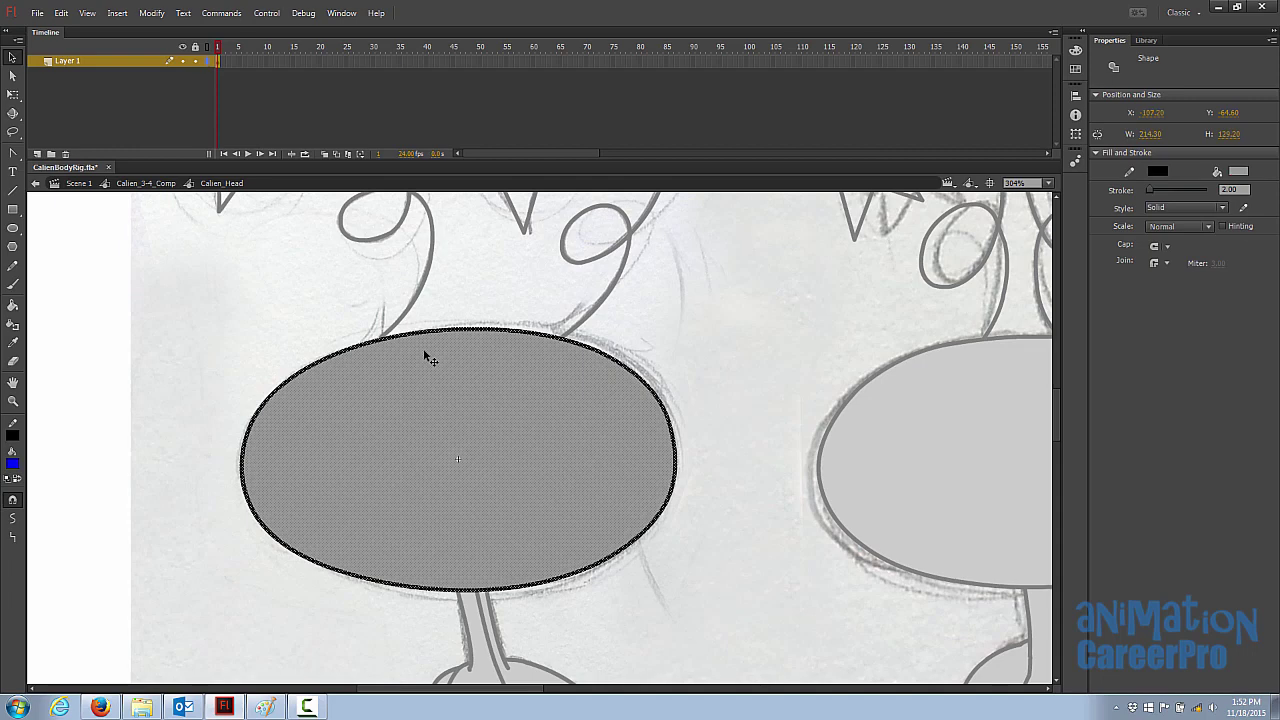
pyautogui.doubleClick(73, 61)
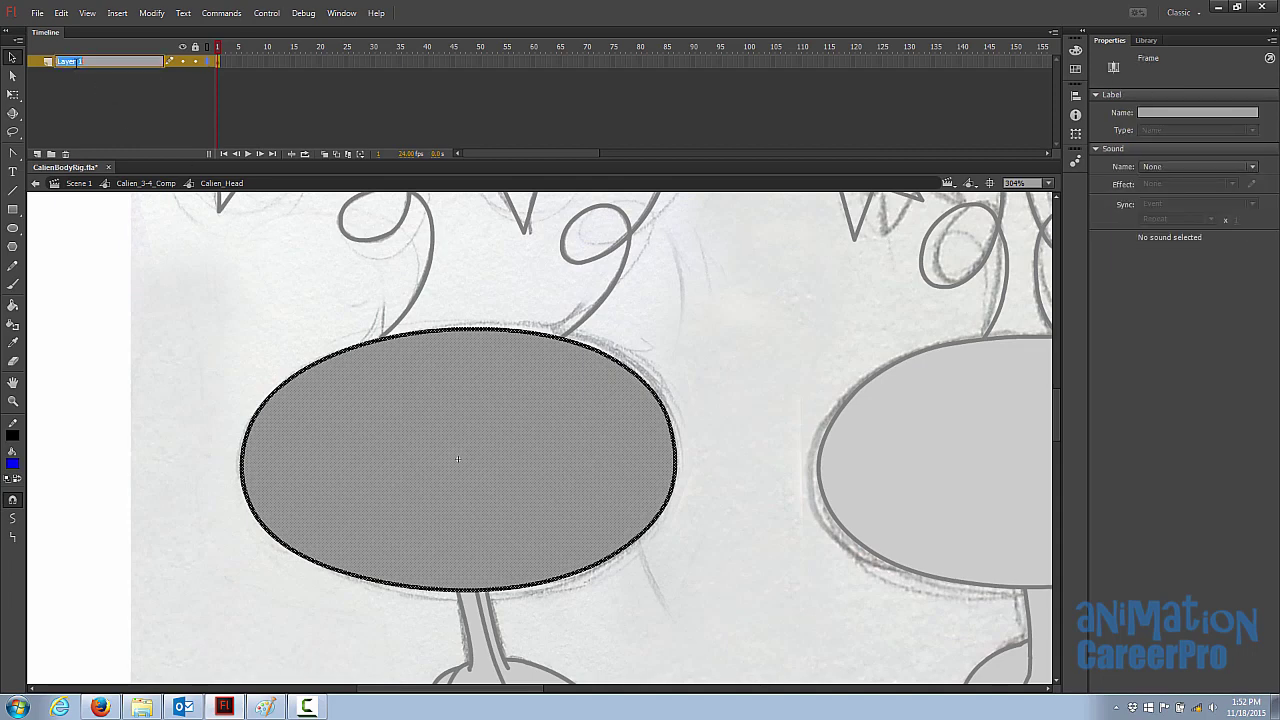
pyautogui.write('headart')
pyautogui.press('Return')
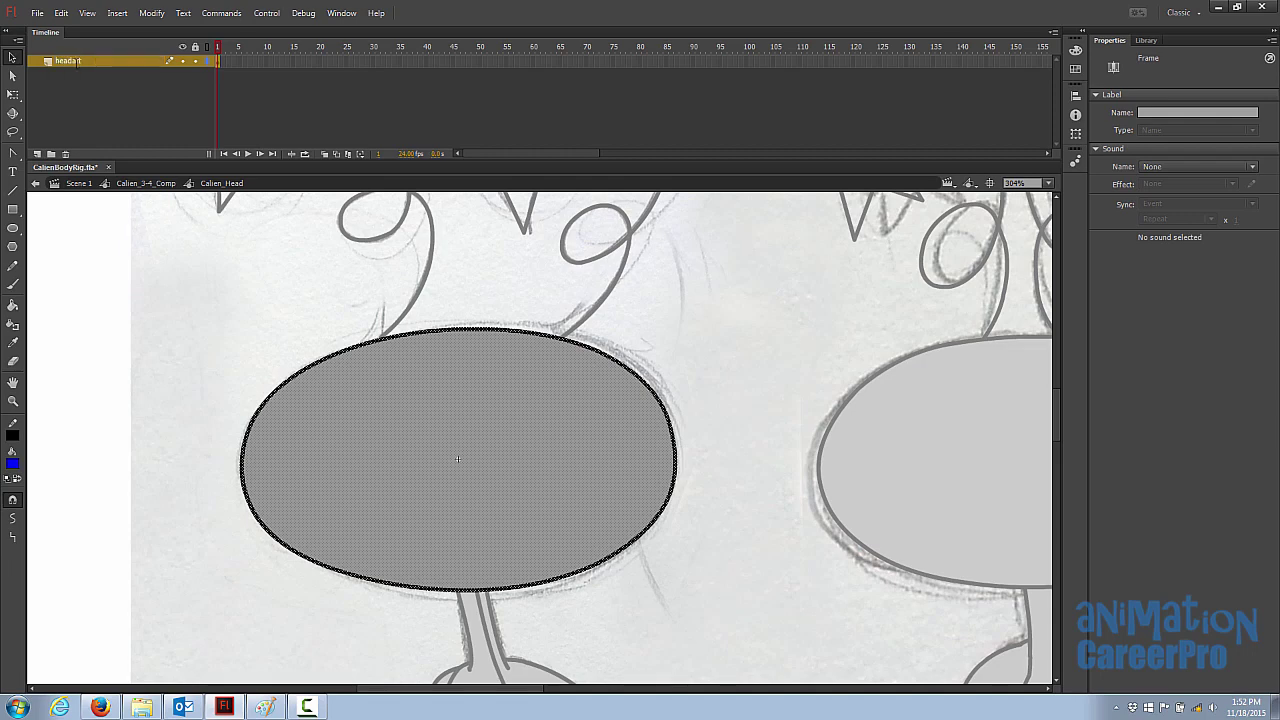
# Add three layers above headart and name them EyeShape, Pupil and eyewhite from the highest down
pyautogui.click(247, 307)
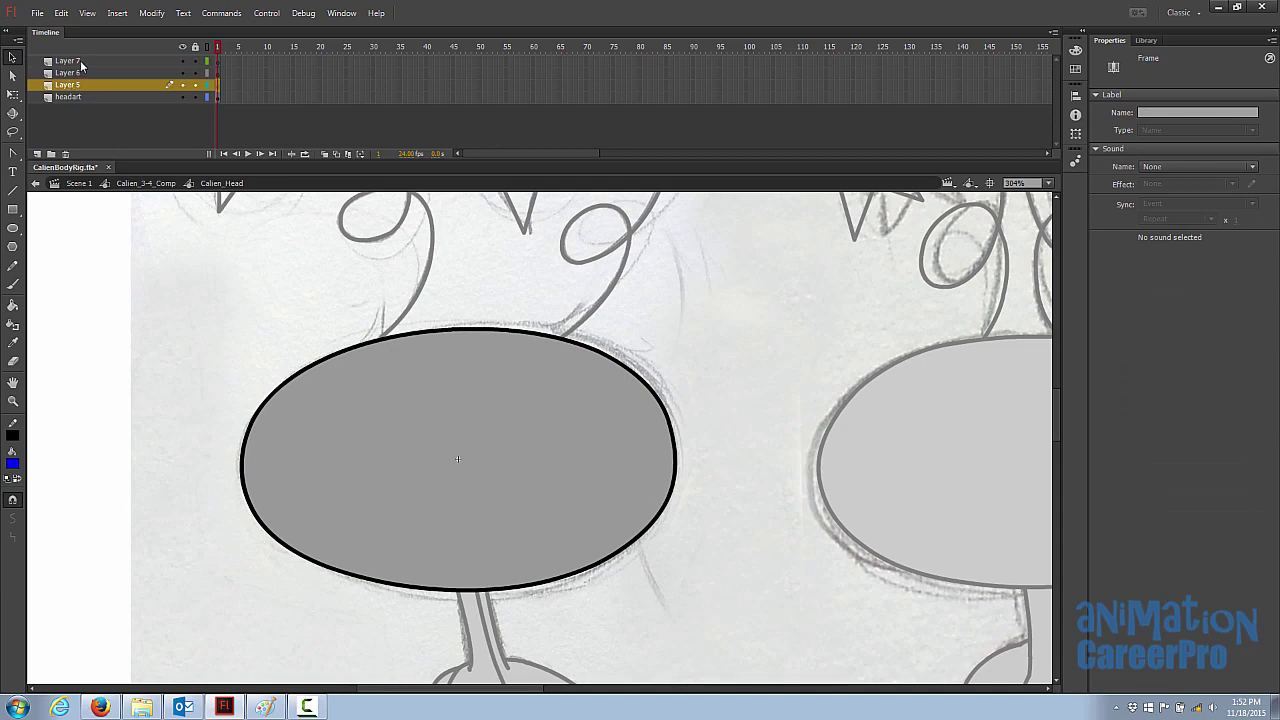
pyautogui.doubleClick(80, 60)
pyautogui.write('EyeShape')
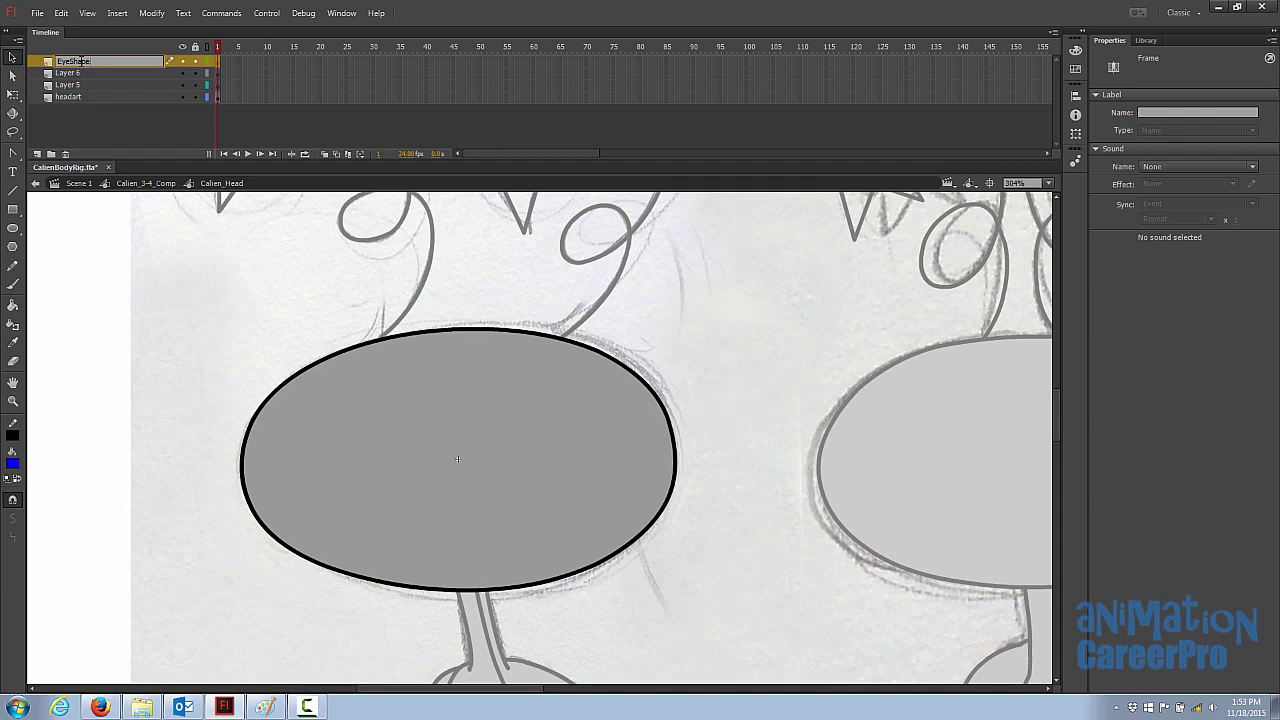
pyautogui.press('Tab')
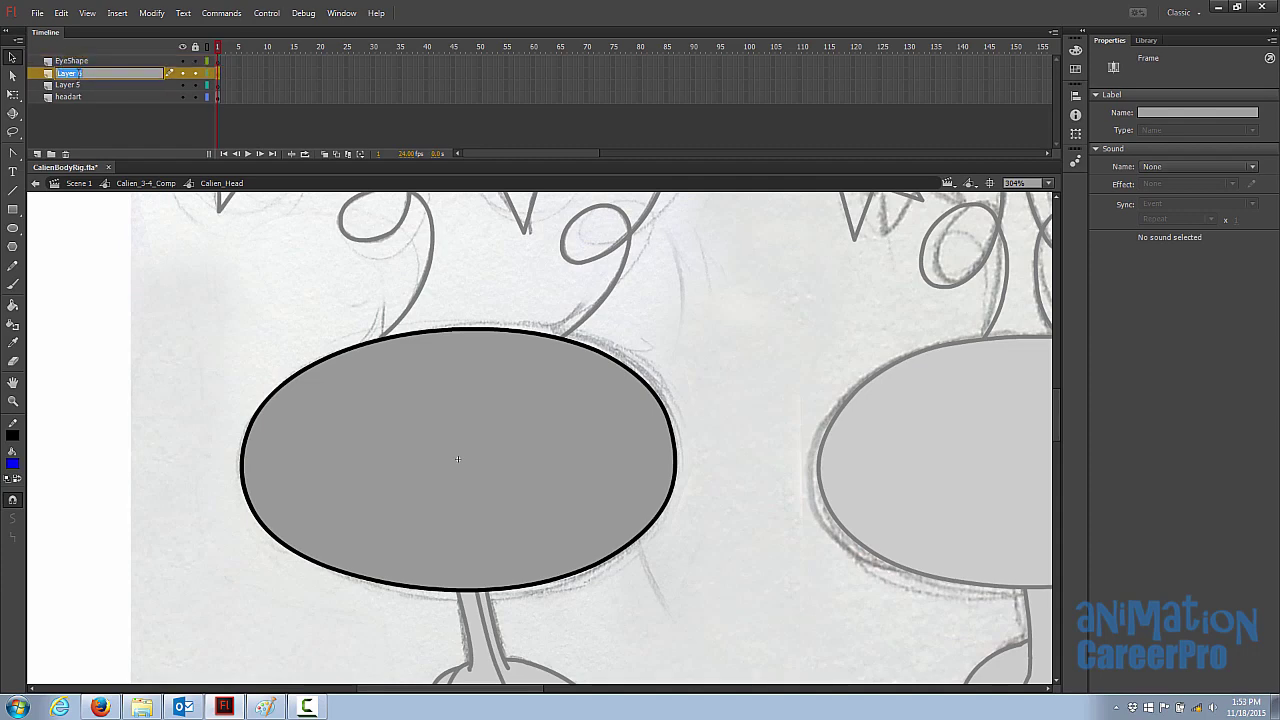
pyautogui.write('Pupil')
pyautogui.press('Return')
pyautogui.doubleClick(86, 86)
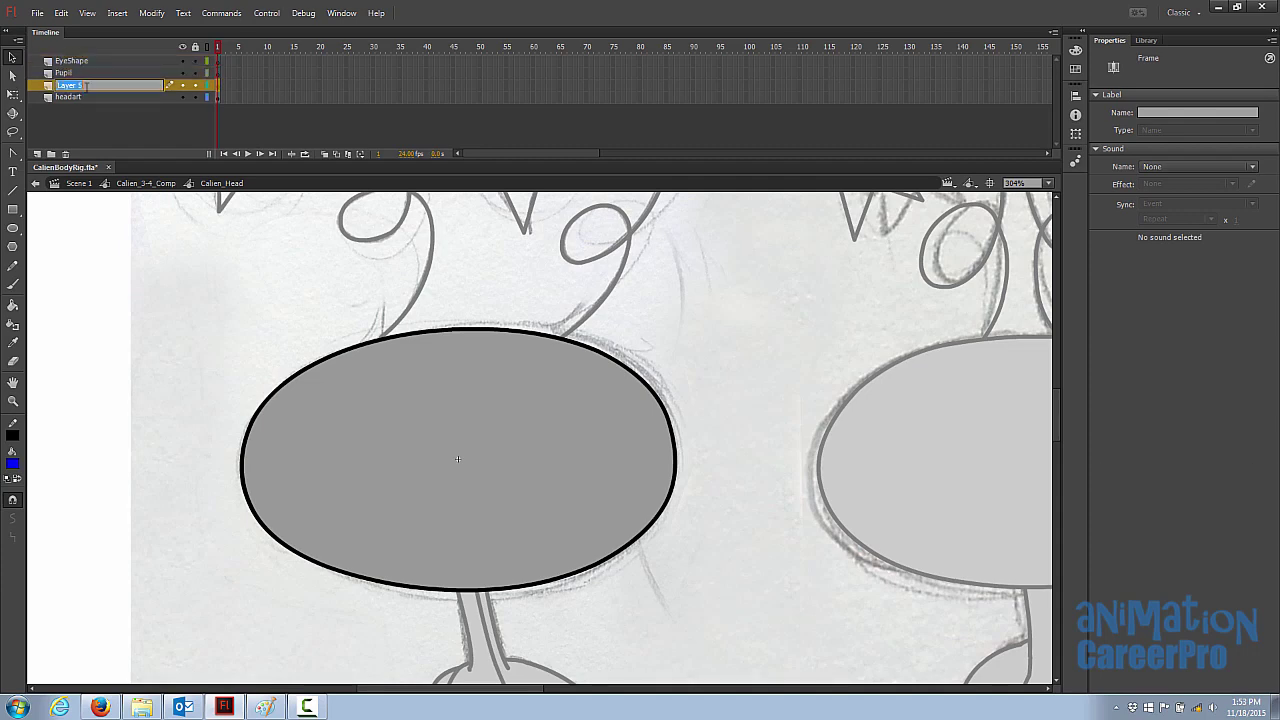
pyautogui.write('eyewhite')
pyautogui.press('Return')
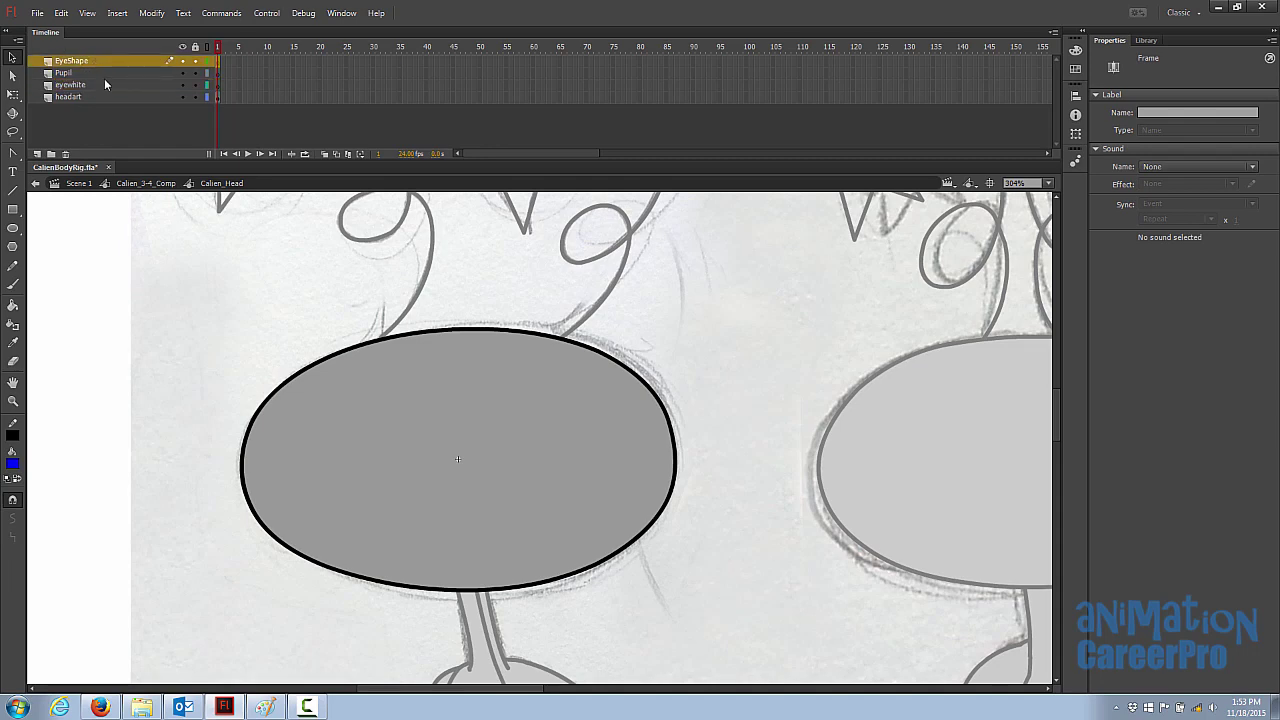
# Hide the headart layer to expose the pencil sketch of the face
pyautogui.click(182, 97)
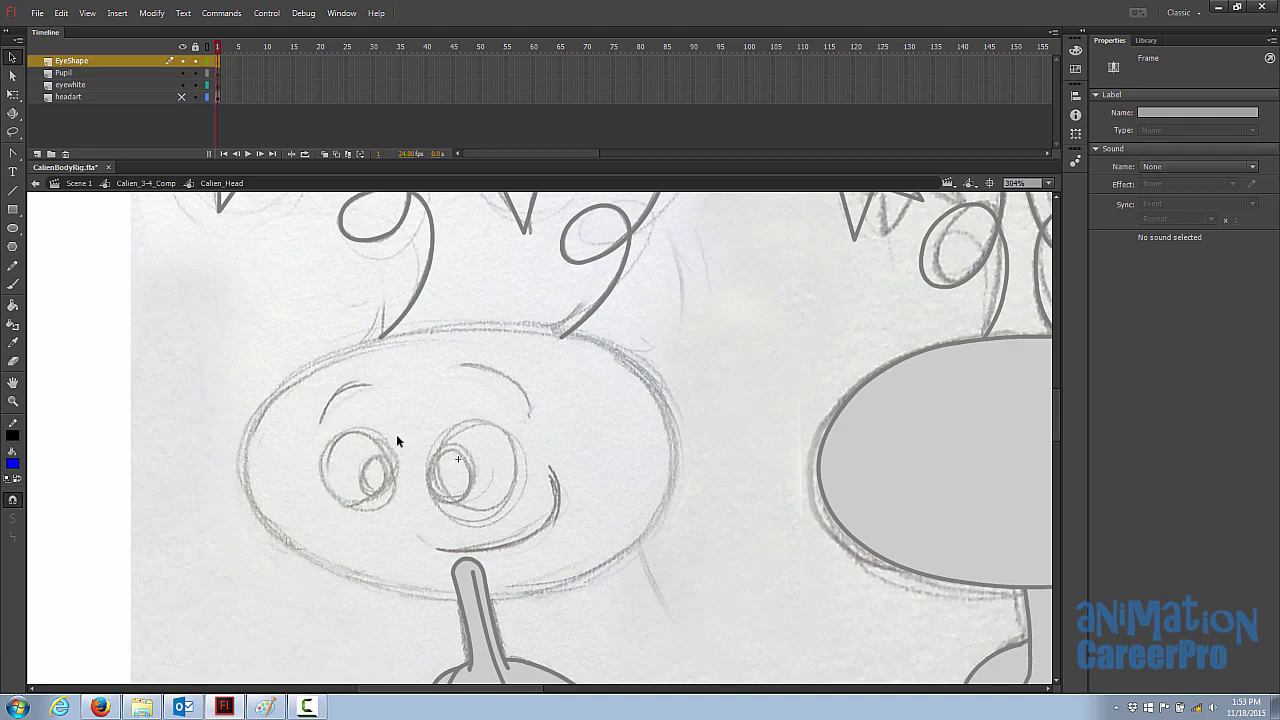
pyautogui.press('z')
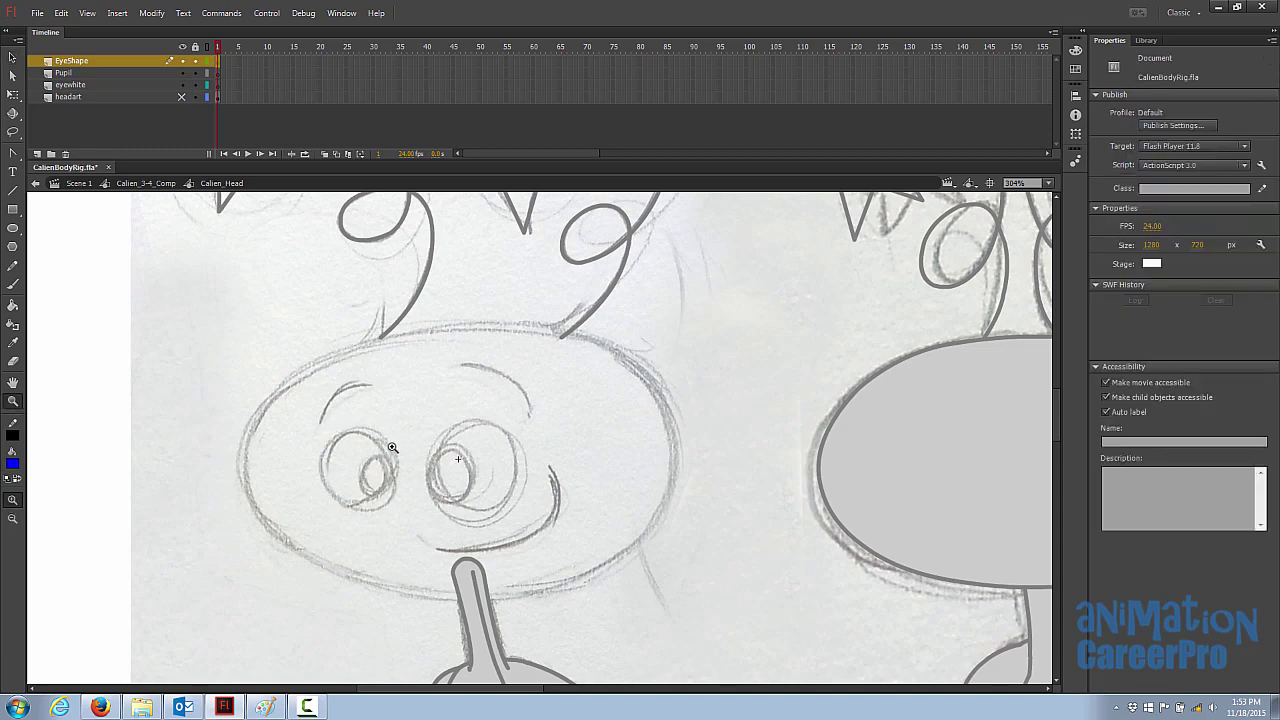
pyautogui.click(84, 76)
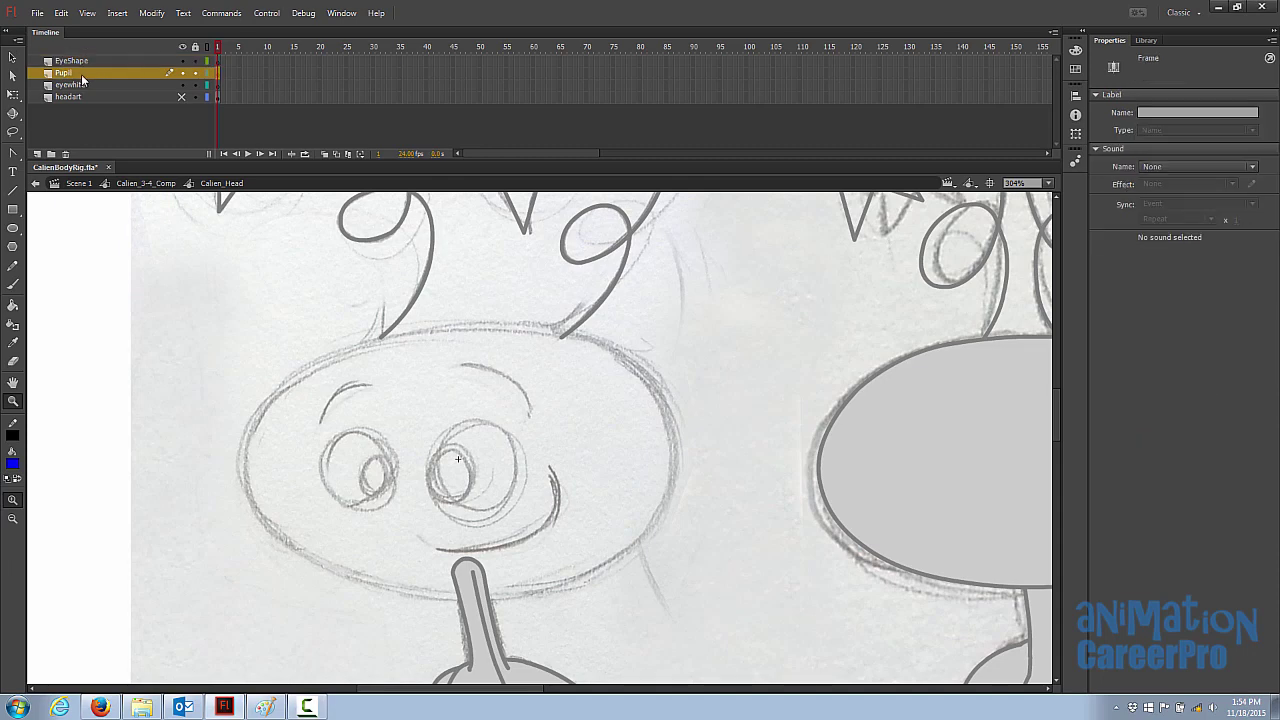
pyautogui.click(84, 86)
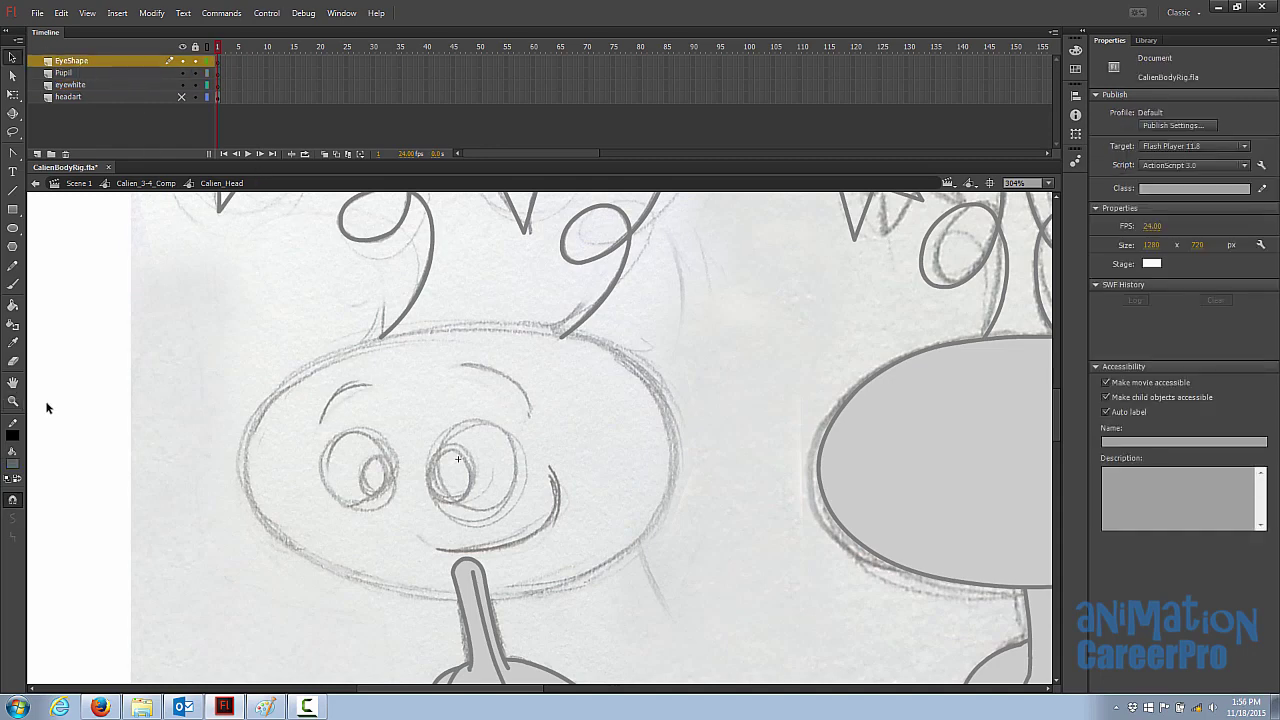
# On the EyeShape layer, trace the sketched left-hand eye with an oval about 36 by 39 px and delete its fill
pyautogui.click(12, 228)
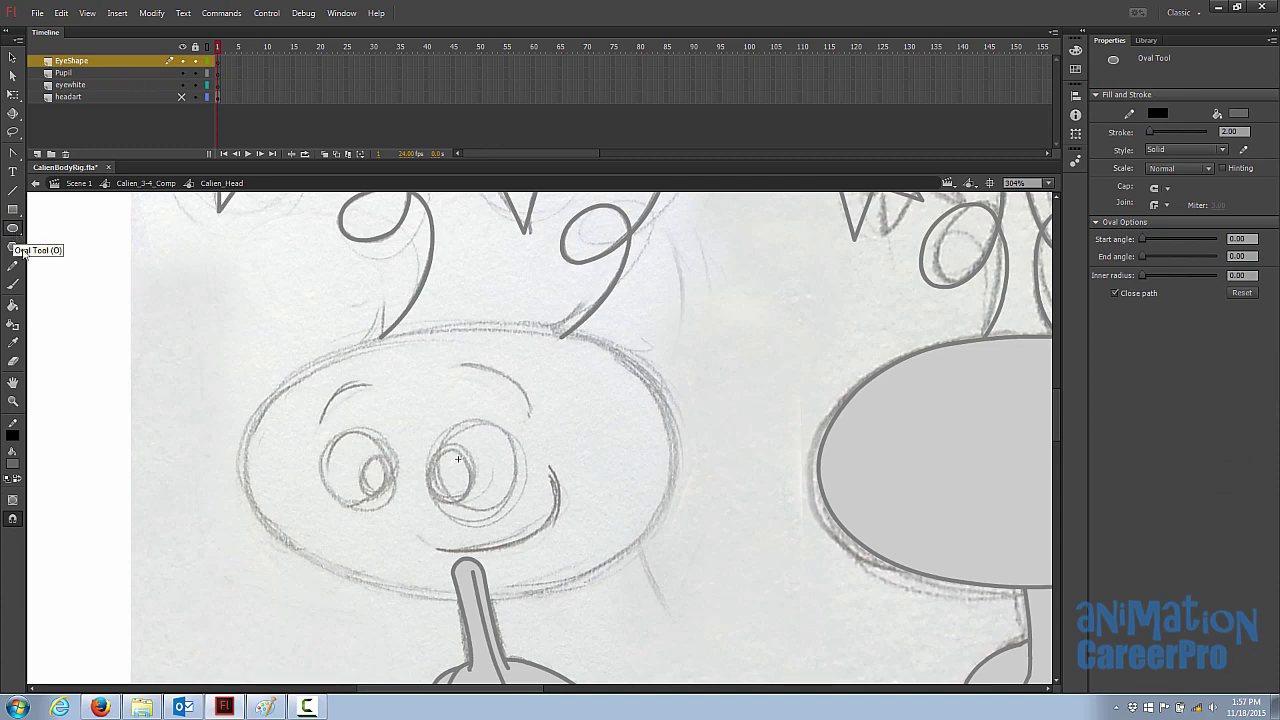
pyautogui.moveTo(321, 429); pyautogui.dragTo(396, 509)
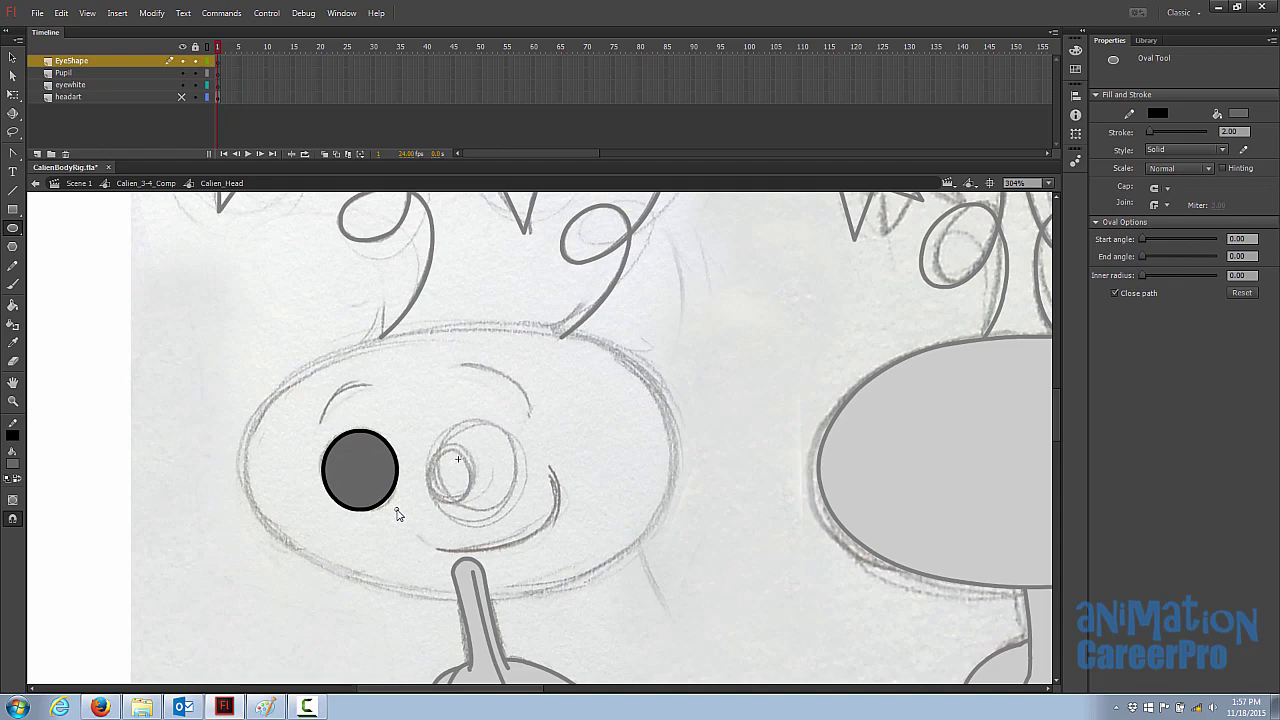
pyautogui.press('v')
pyautogui.click(385, 480)
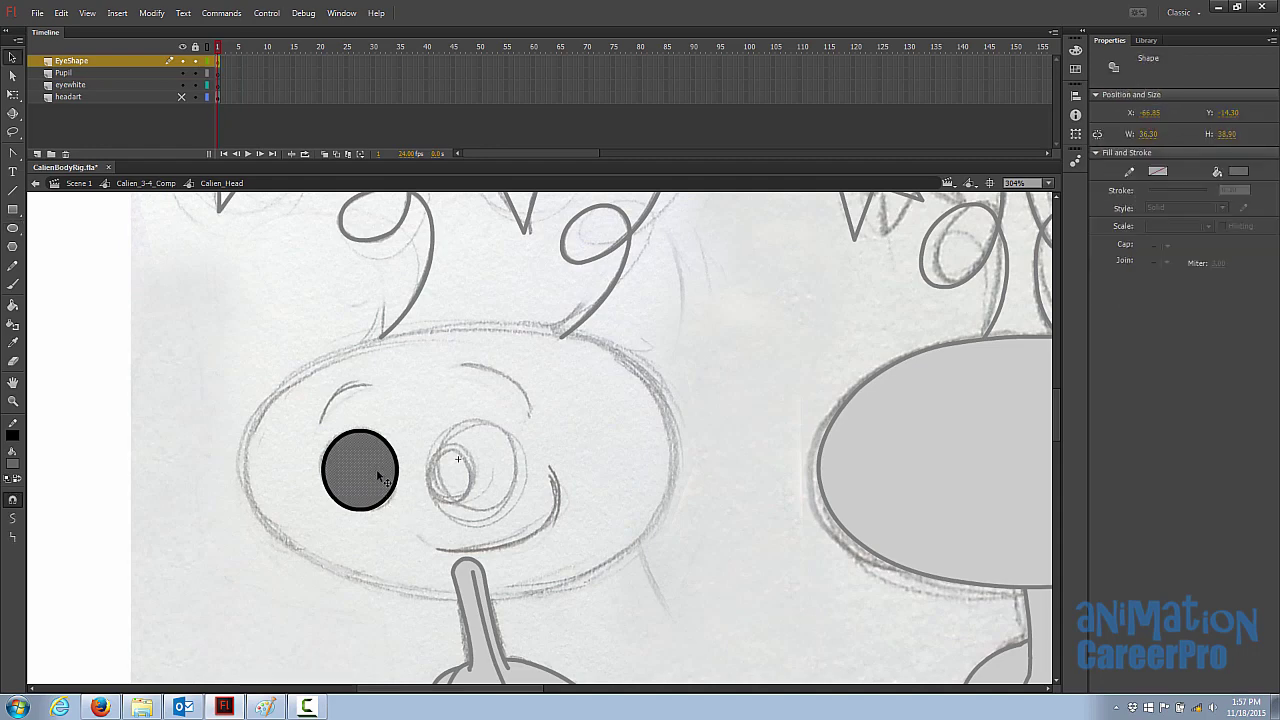
pyautogui.press('Delete')
# Draw a closed octagon about 56 px wide around the eye oval with straight lines
pyautogui.press('n')
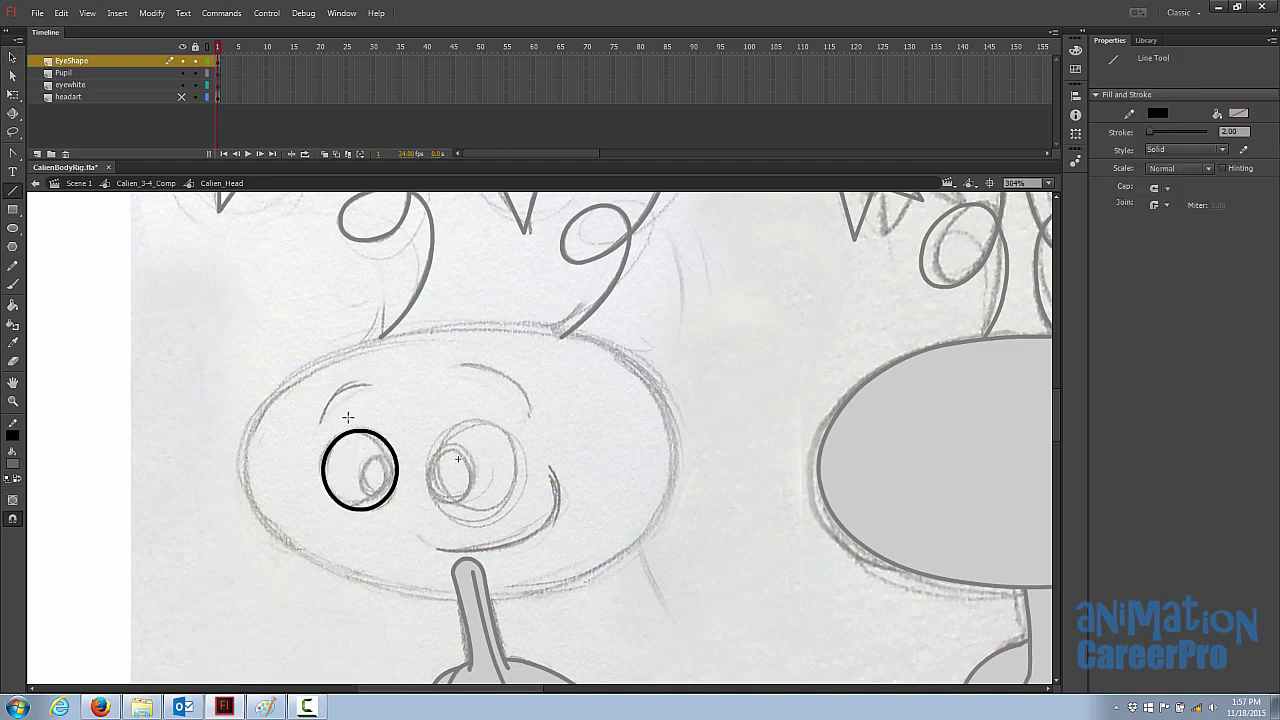
pyautogui.moveTo(340, 413); pyautogui.dragTo(387, 412)
pyautogui.moveTo(387, 412)
pyautogui.mouseDown()
pyautogui.moveTo(415, 448)
pyautogui.moveTo(415, 500)
pyautogui.mouseUp()
pyautogui.moveTo(415, 500)
pyautogui.mouseDown()
pyautogui.moveTo(388, 527)
pyautogui.moveTo(332, 526)
pyautogui.moveTo(303, 497)
pyautogui.moveTo(303, 445)
pyautogui.mouseUp()
pyautogui.moveTo(303, 445); pyautogui.dragTo(340, 413)
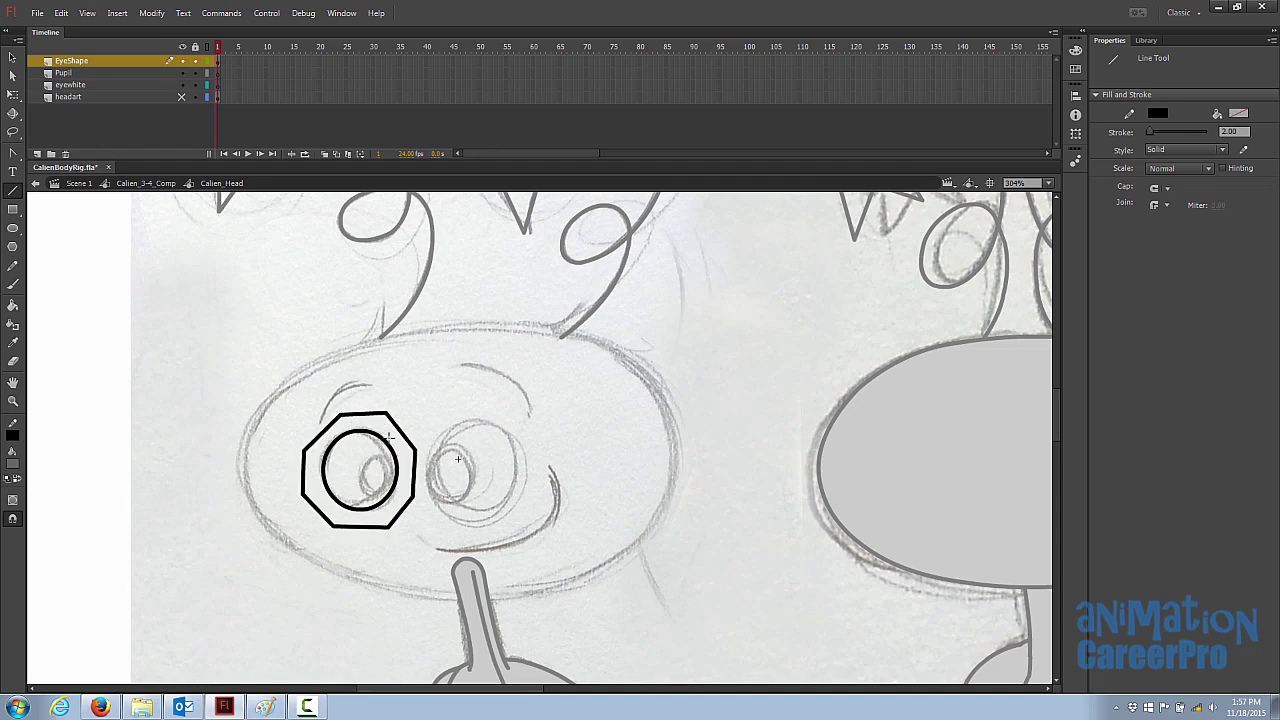
# Fill the area between the octagon and the eye oval with dark grey and delete the octagon's outline
pyautogui.press('k')
pyautogui.click(397, 446)
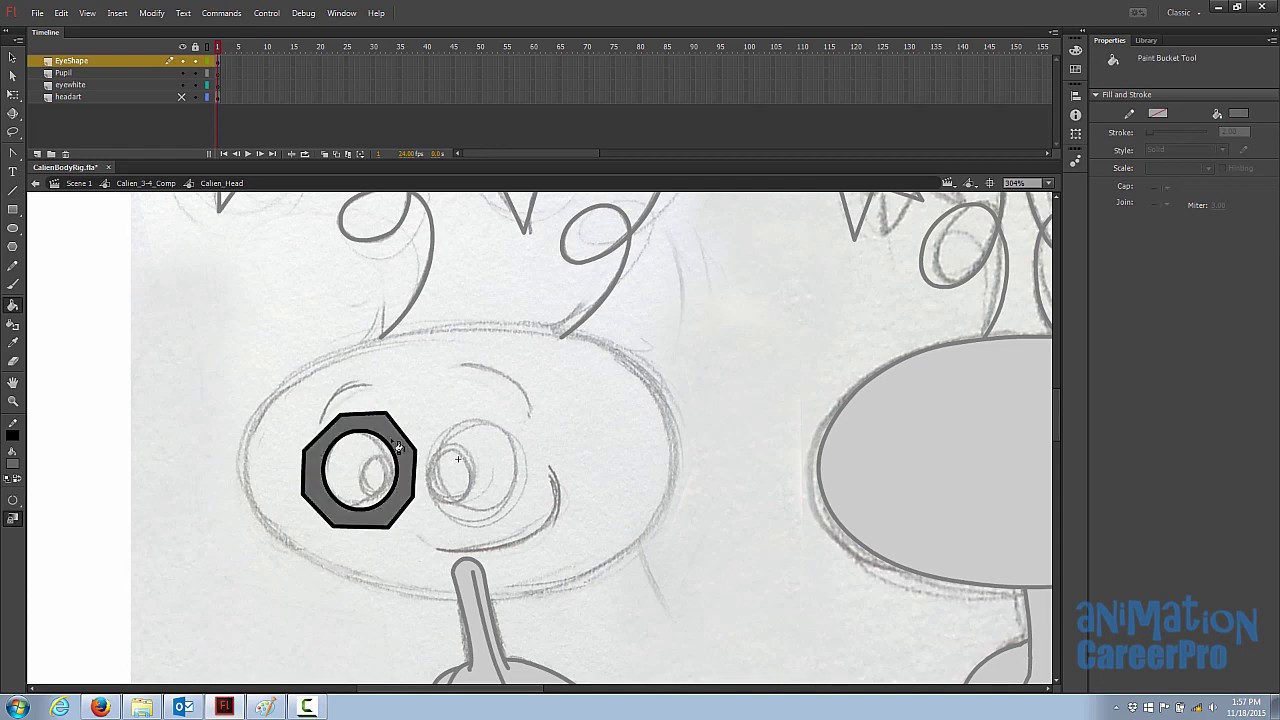
pyautogui.press('v')
pyautogui.doubleClick(381, 416)
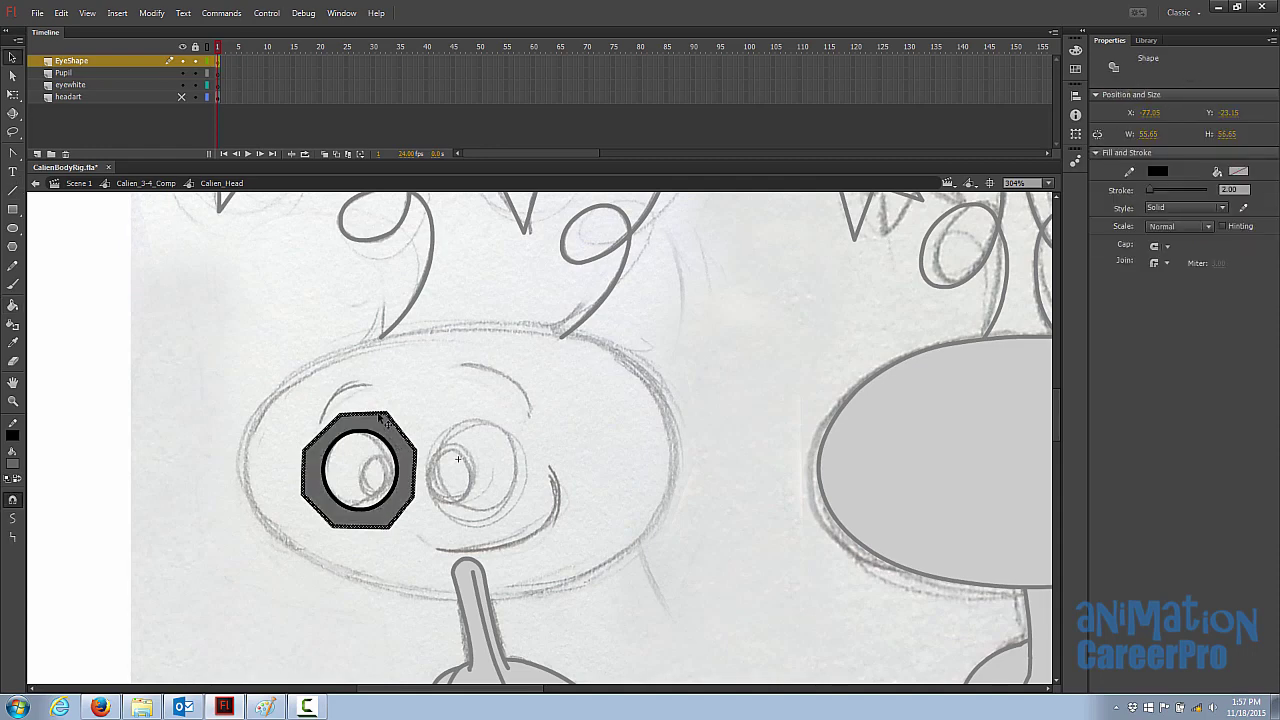
pyautogui.press('Delete')
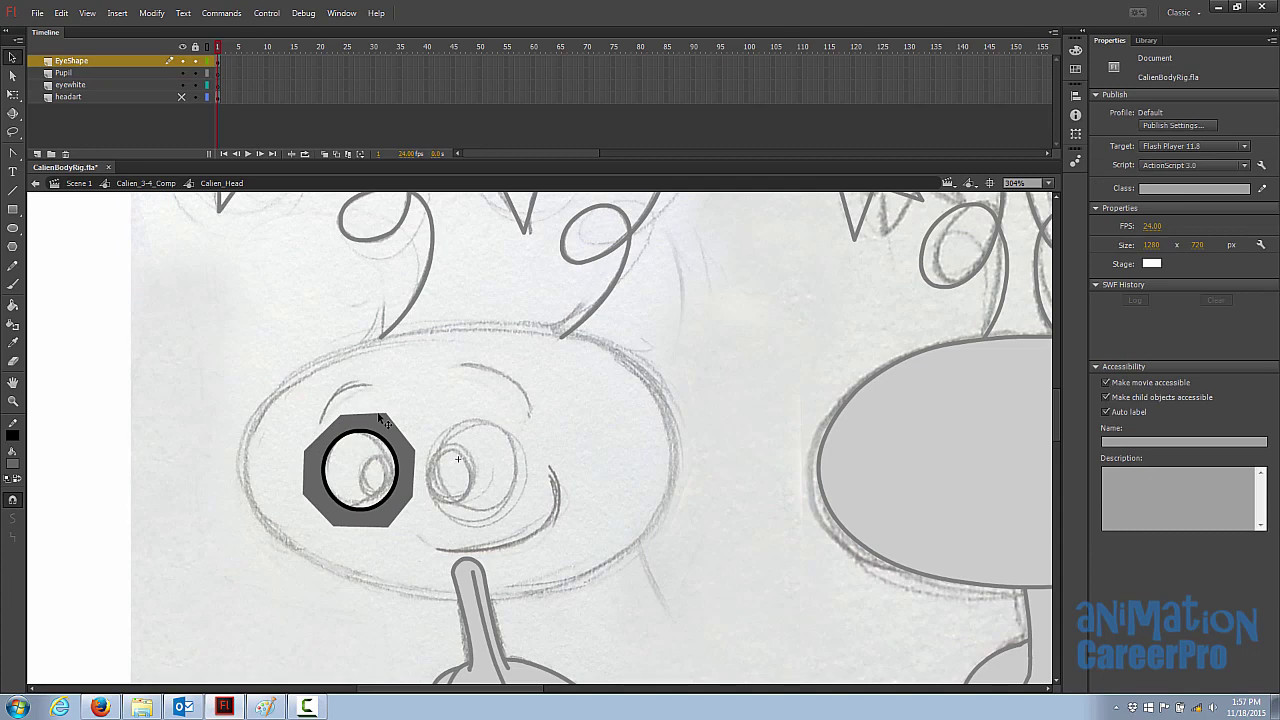
# On the Pupil layer, draw a circle about 18 px wide above the eye, delete its outline and fill it black
pyautogui.click(82, 73)
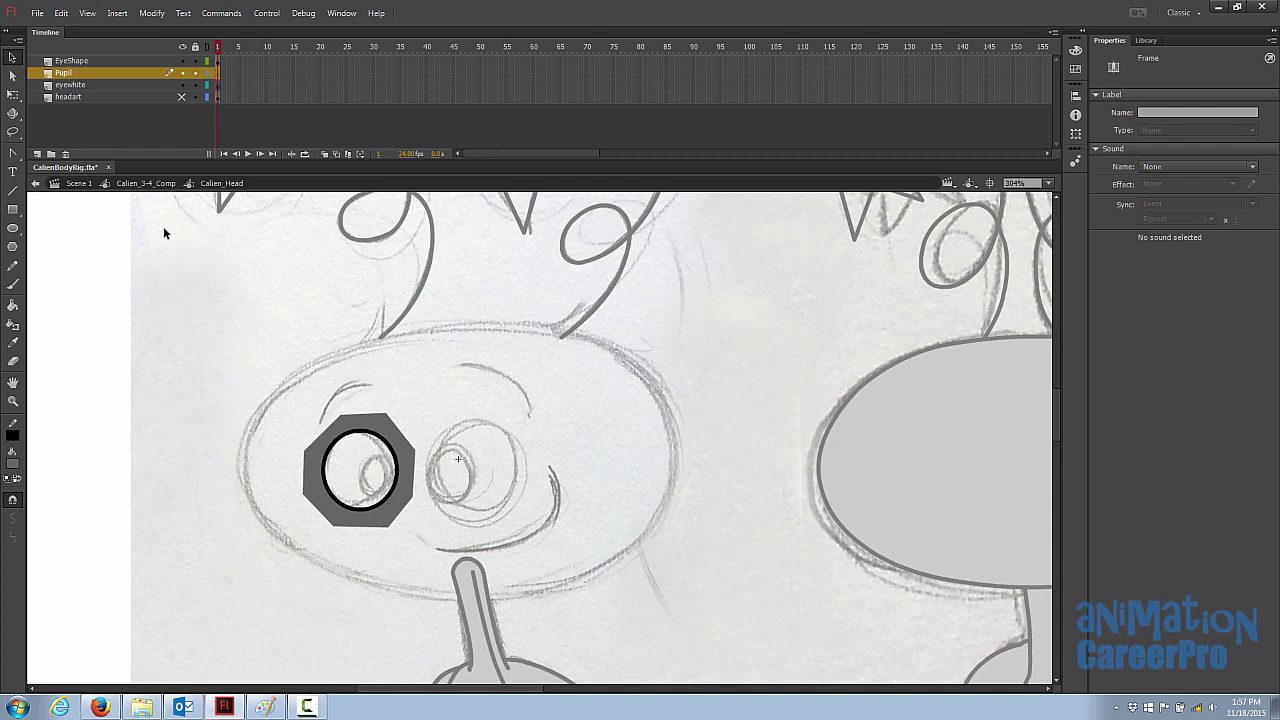
pyautogui.click(13, 228)
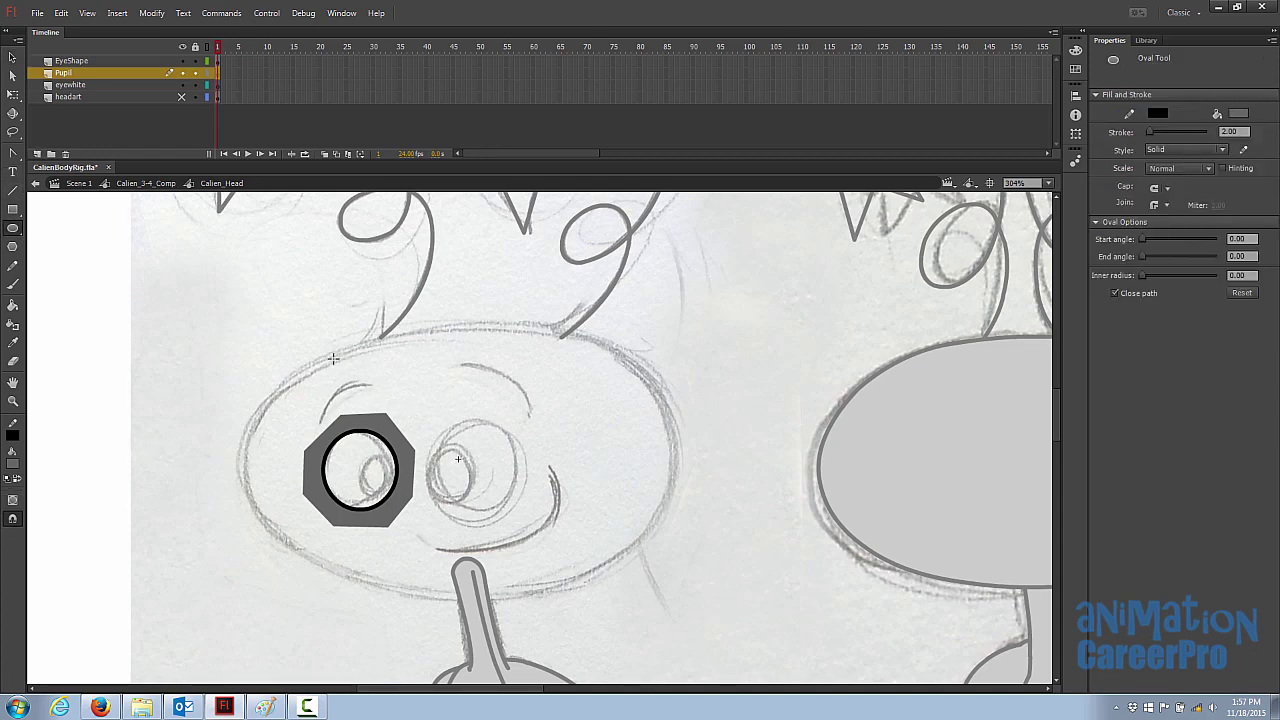
pyautogui.moveTo(333, 357)
pyautogui.mouseDown()
pyautogui.moveTo(372, 392)
pyautogui.moveTo(371, 381)
pyautogui.mouseUp()
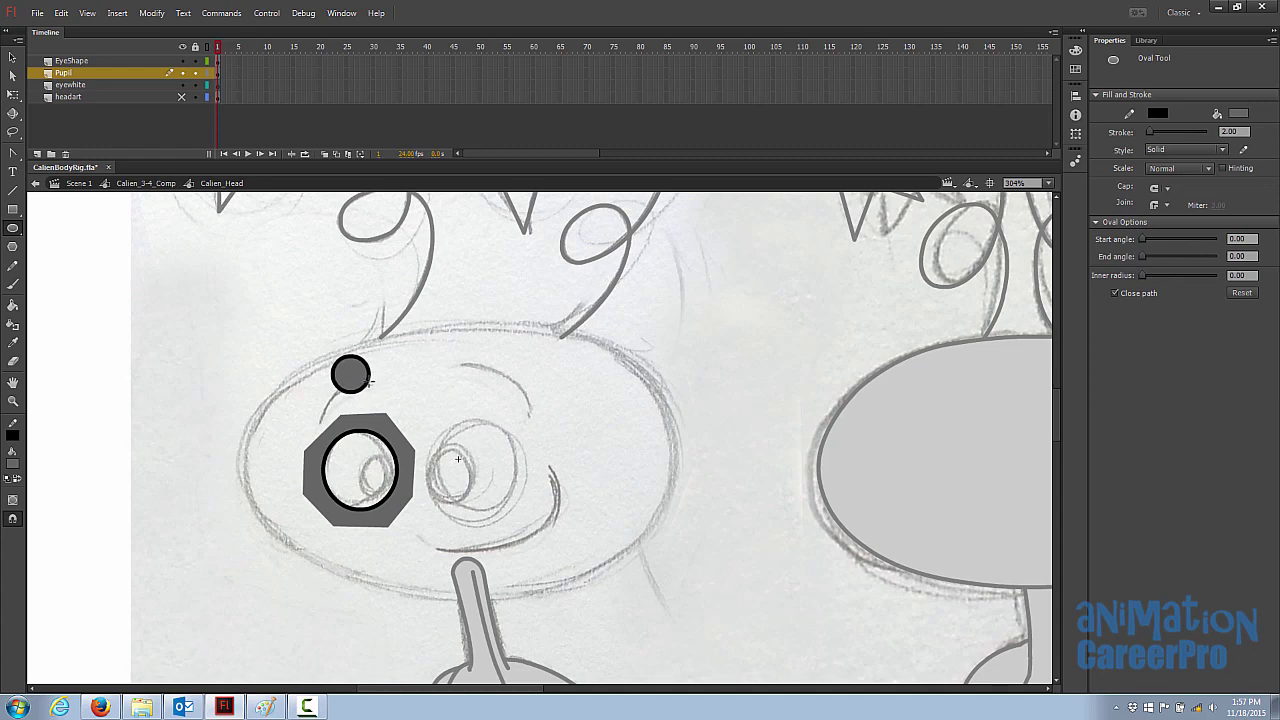
pyautogui.press('v')
pyautogui.click(369, 382)
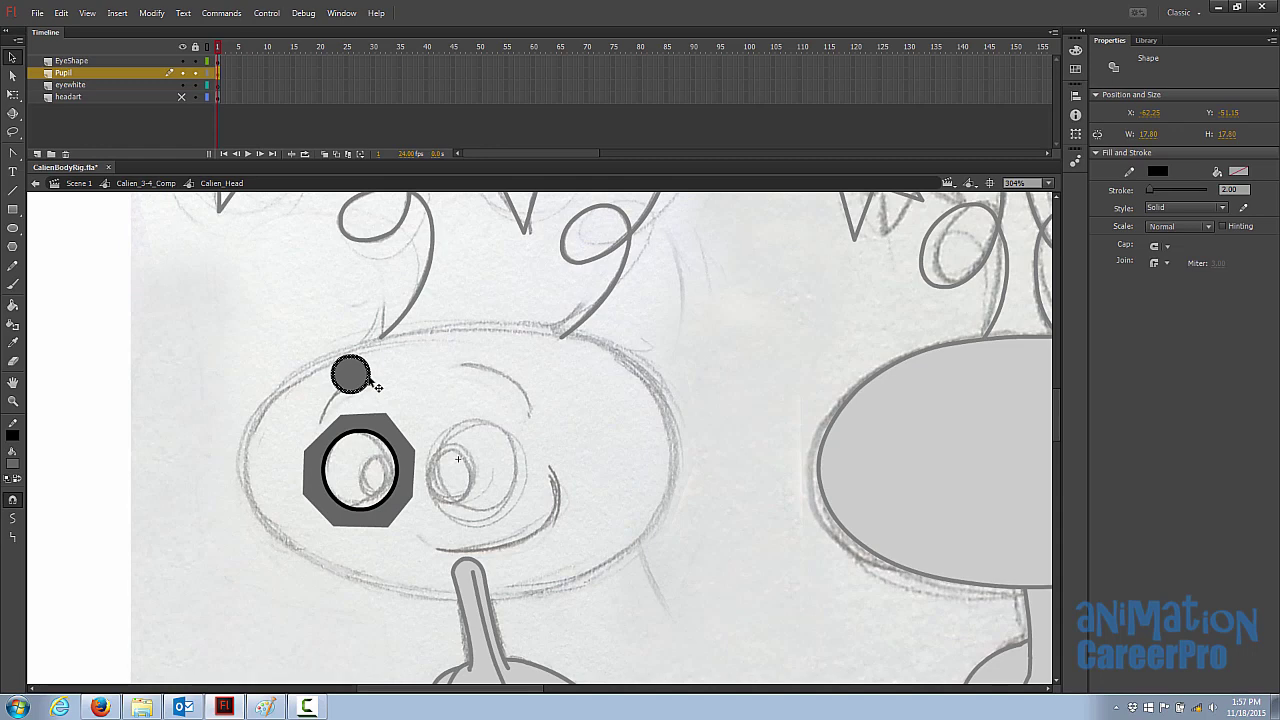
pyautogui.press('Delete')
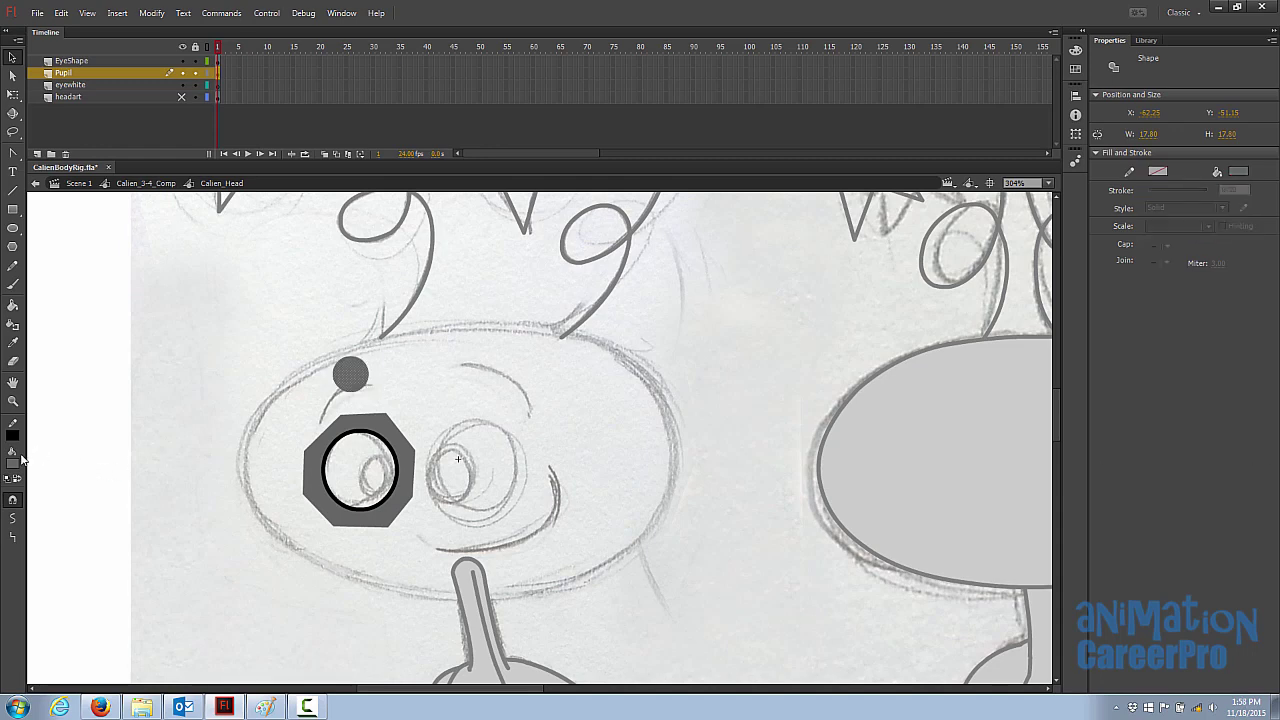
pyautogui.click(16, 461)
pyautogui.click(36, 222)
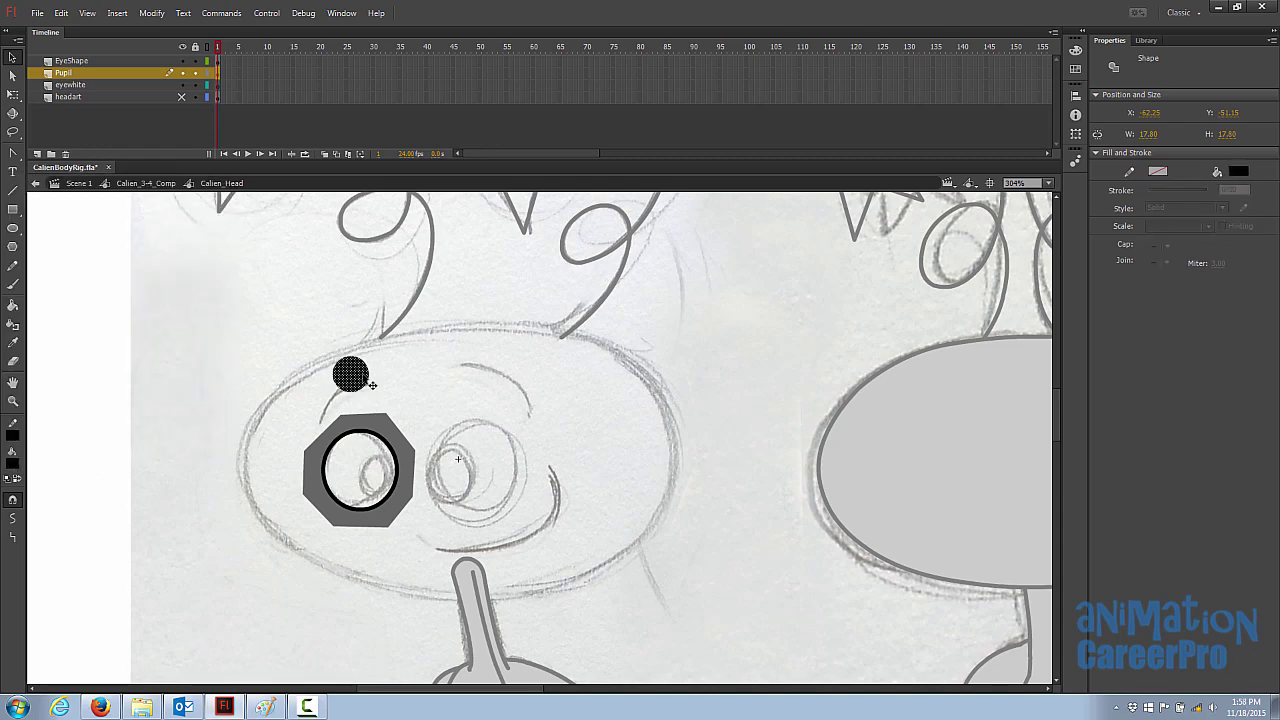
# Convert the black circle to a graphic symbol named L_pupil and move it inside the eye oval
pyautogui.press('F8')
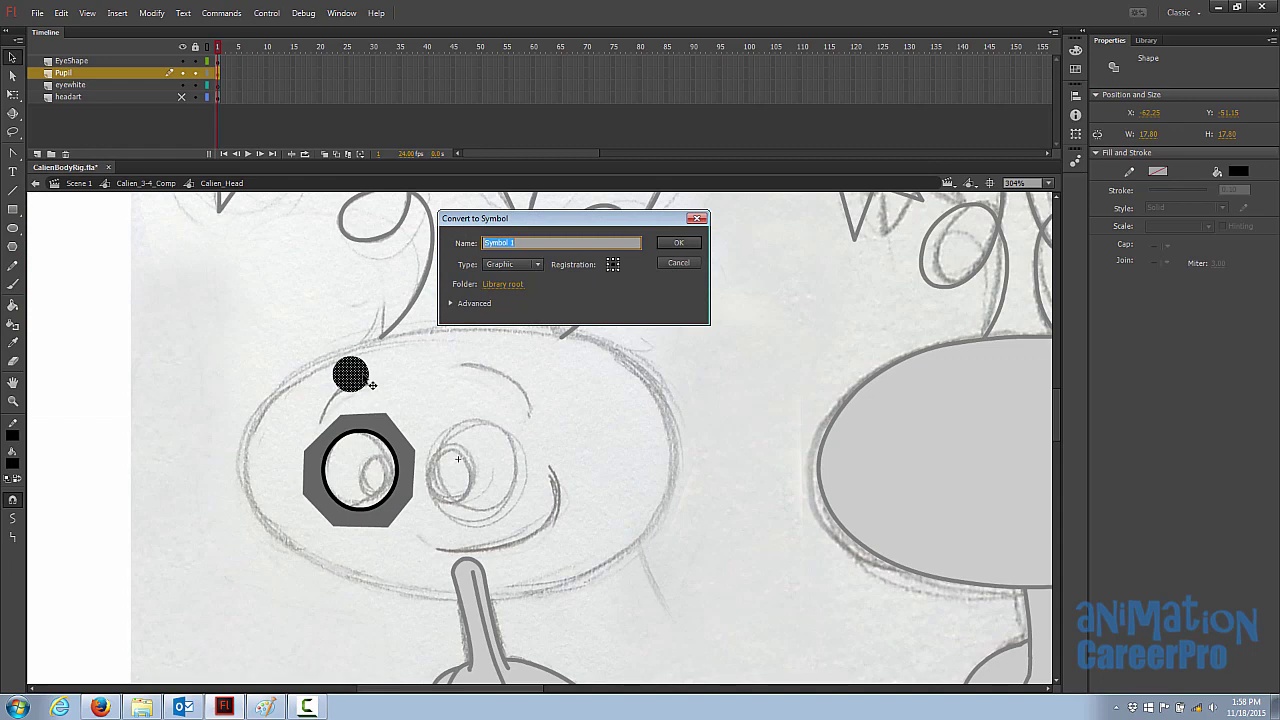
pyautogui.write('L_pupil')
pyautogui.press('Return')
pyautogui.moveTo(368, 383); pyautogui.dragTo(343, 472)
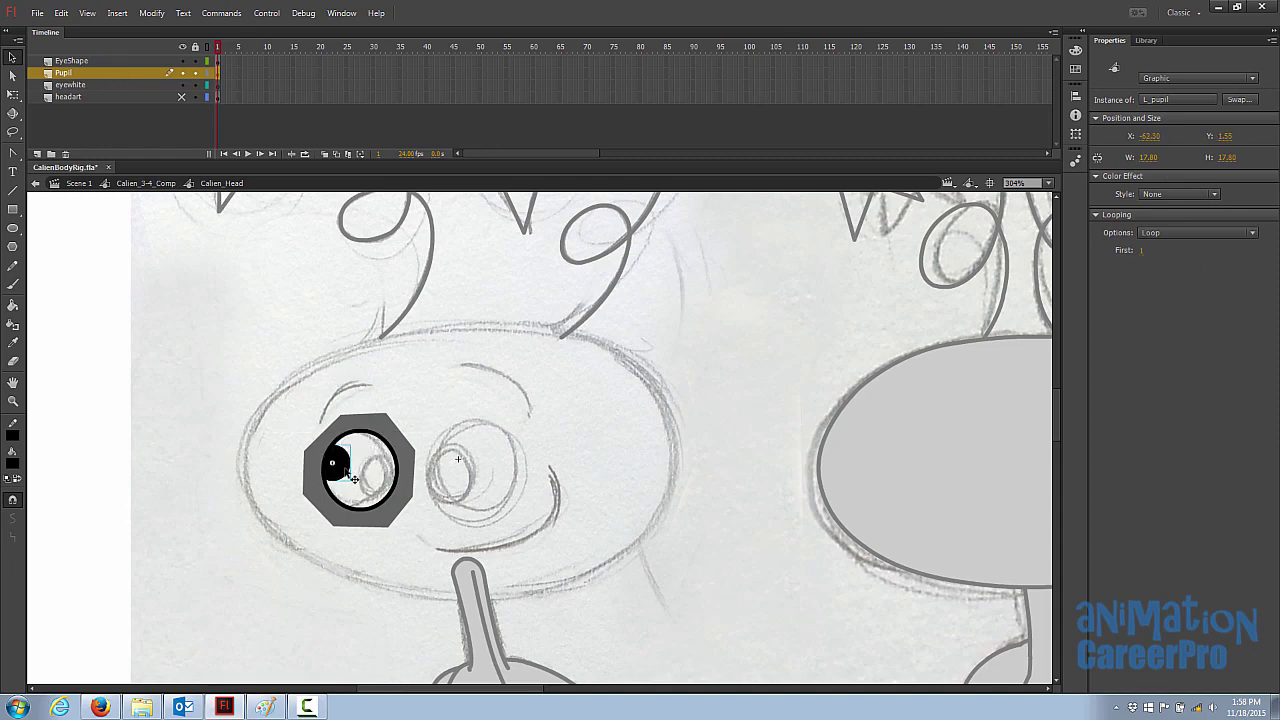
pyautogui.moveTo(358, 468)
pyautogui.mouseDown()
pyautogui.moveTo(357, 443)
pyautogui.moveTo(361, 461)
pyautogui.mouseUp()
# On the eyewhite layer, draw a circle about 37.5 px wide beside the eye and delete its outline
pyautogui.click(80, 61)
pyautogui.click(88, 73)
pyautogui.click(92, 85)
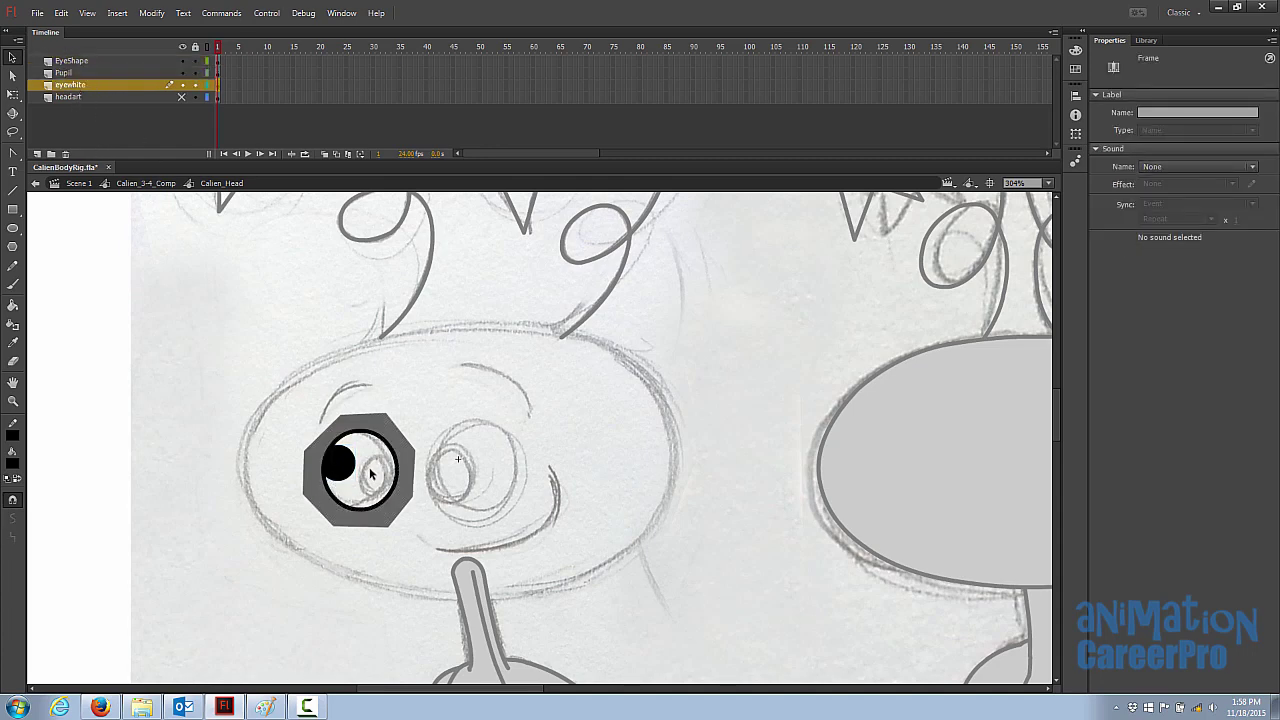
pyautogui.click(13, 228)
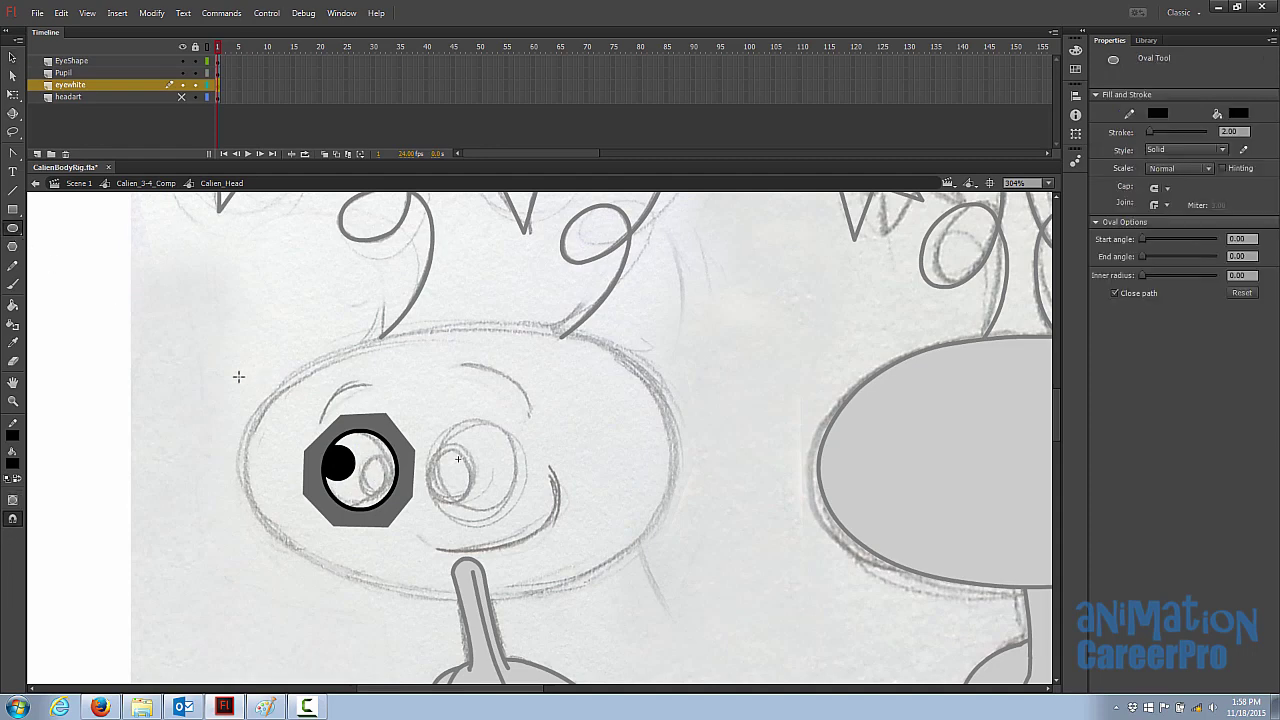
pyautogui.moveTo(237, 365); pyautogui.dragTo(315, 442)
pyautogui.press('v')
pyautogui.click(273, 443)
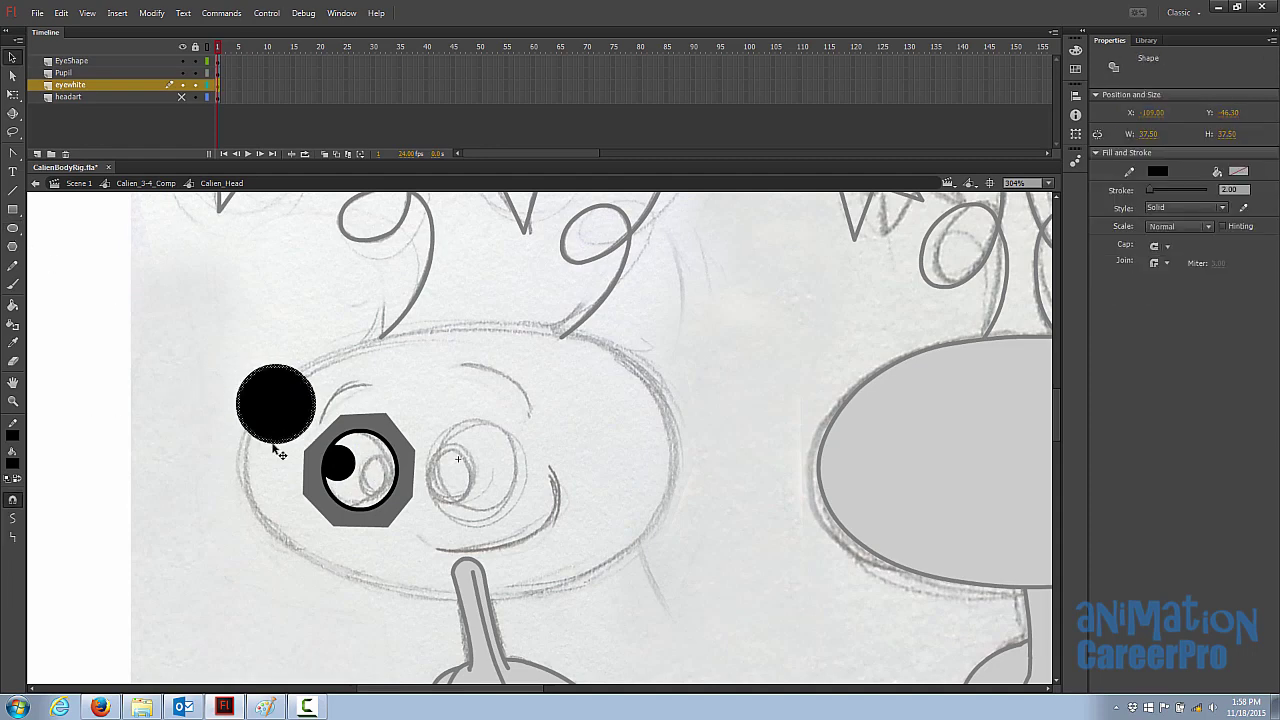
pyautogui.click(273, 445)
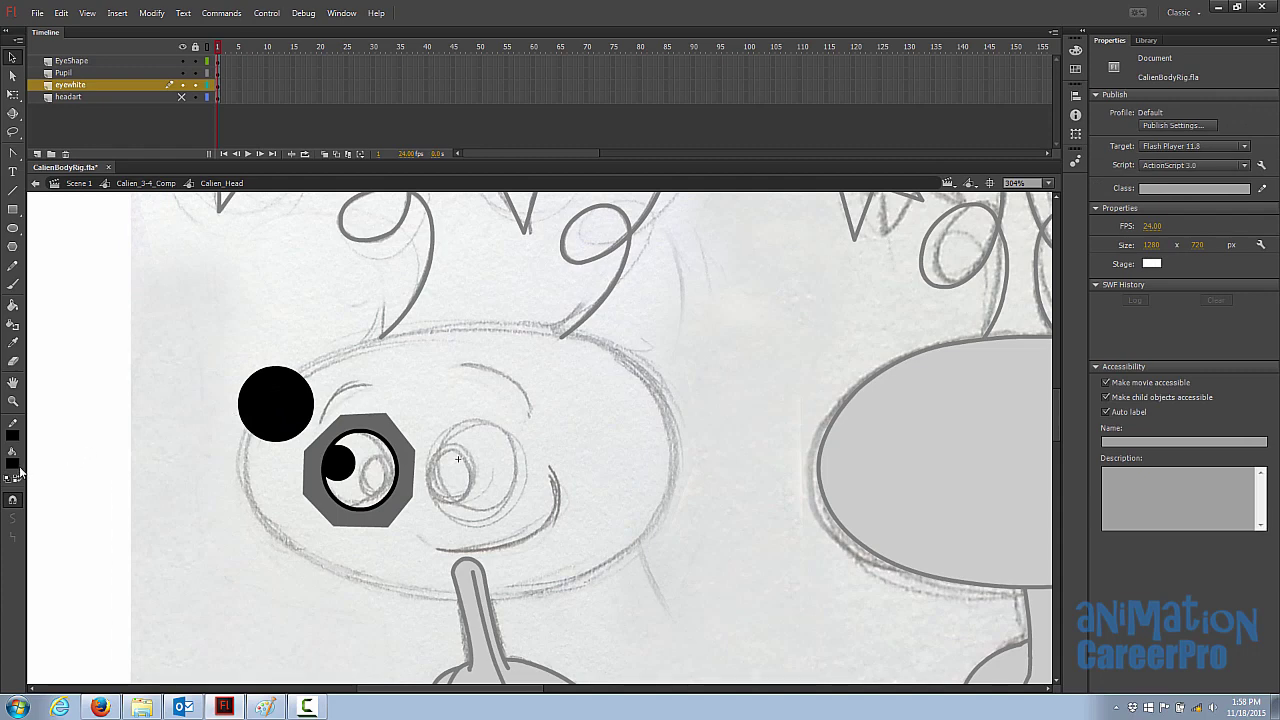
# Fill the new circle on the eyewhite layer with white and select it
pyautogui.click(13, 463)
pyautogui.click(49, 255)
pyautogui.click(13, 305)
pyautogui.click(265, 410)
pyautogui.press('v')
pyautogui.click(289, 416)
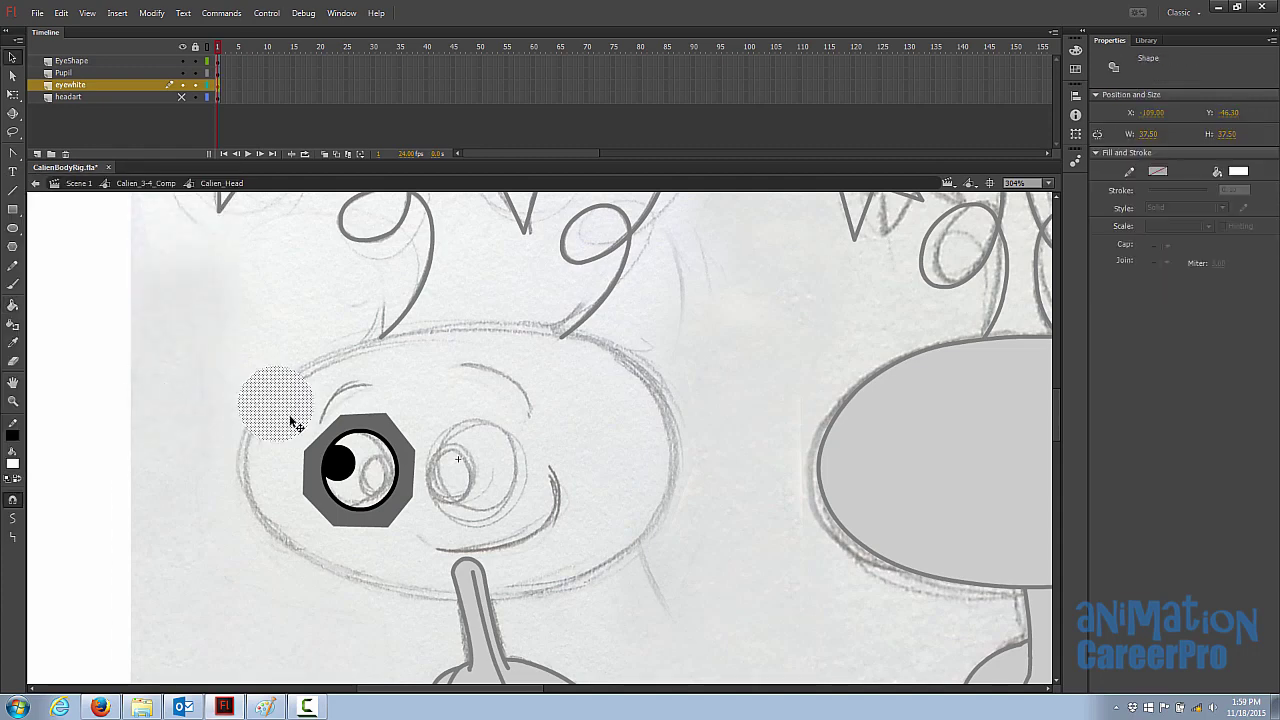
# Move the white circle behind the pupil inside the eye outline and scale it up to about 42 px wide
pyautogui.moveTo(287, 413); pyautogui.dragTo(370, 478)
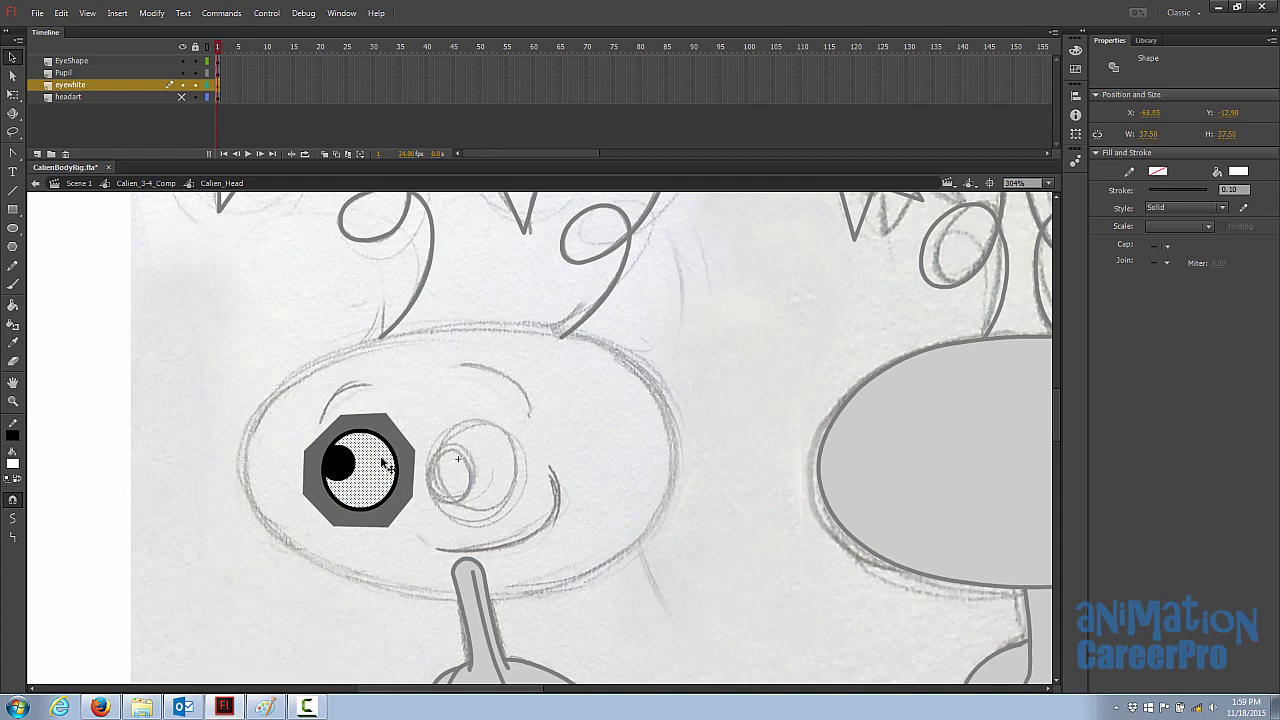
pyautogui.press('q')
pyautogui.click(404, 426)
pyautogui.click(363, 470)
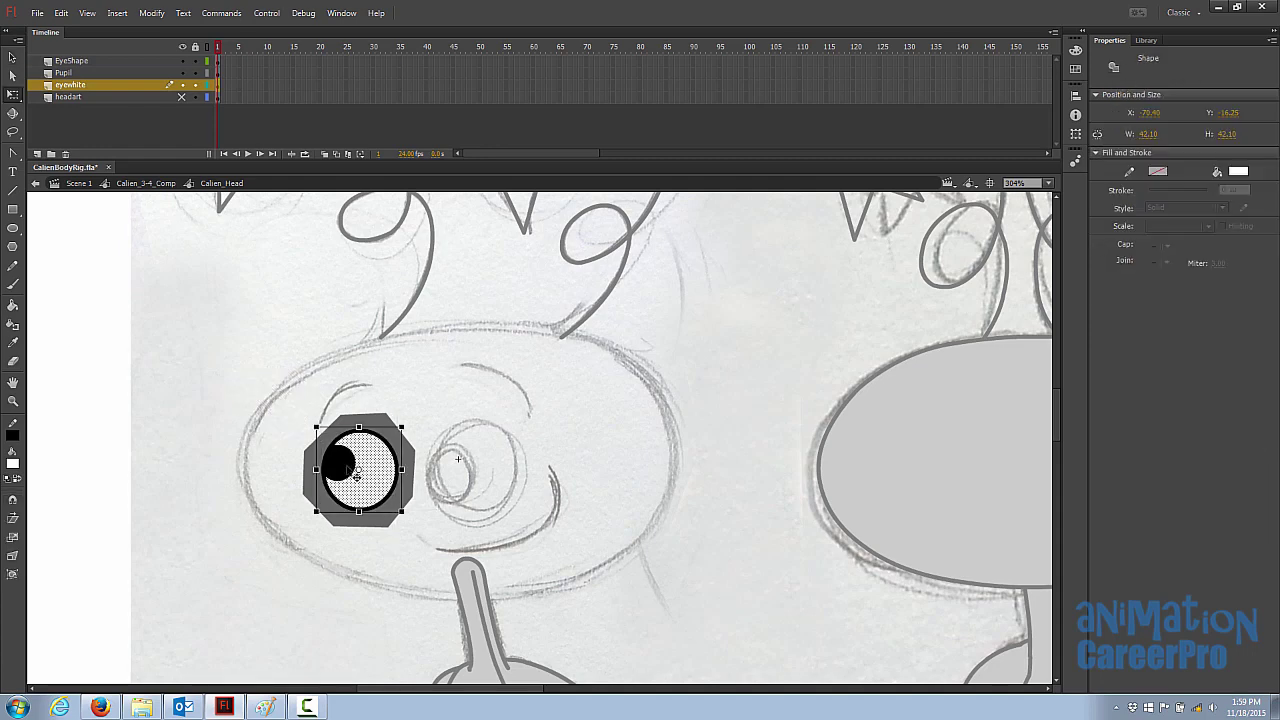
# Slide the pupil down along the left edge of the eye outline
pyautogui.click(348, 467)
pyautogui.click(368, 436)
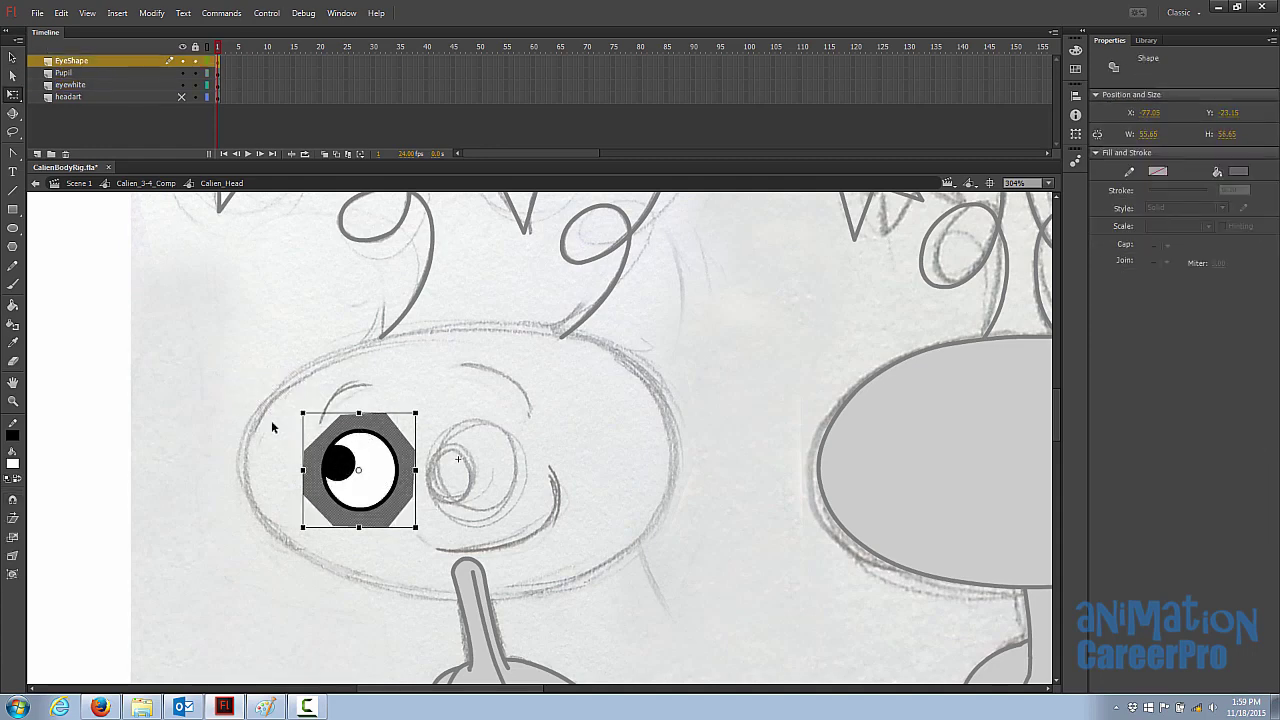
pyautogui.click(245, 412)
pyautogui.press('v')
pyautogui.click(355, 485)
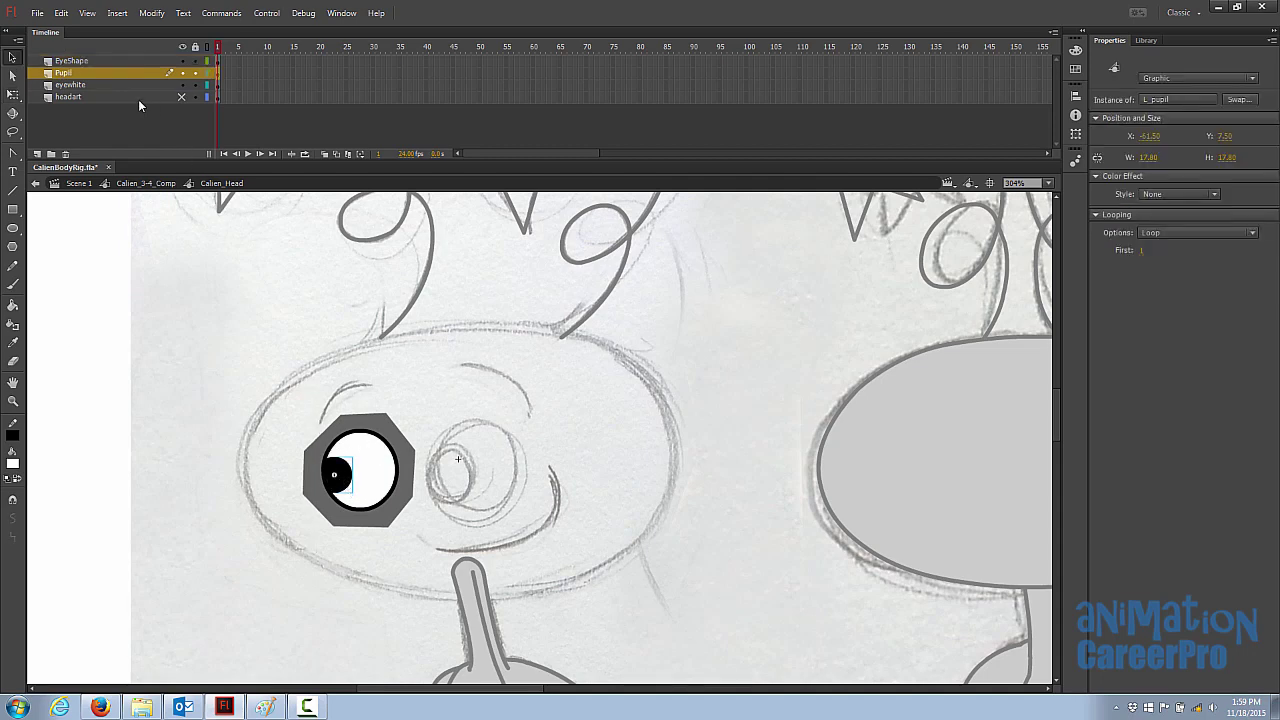
# Show the headart layer and recolor the octagonal surround on the EyeShape layer with the gray sampled from the head fill
pyautogui.click(182, 97)
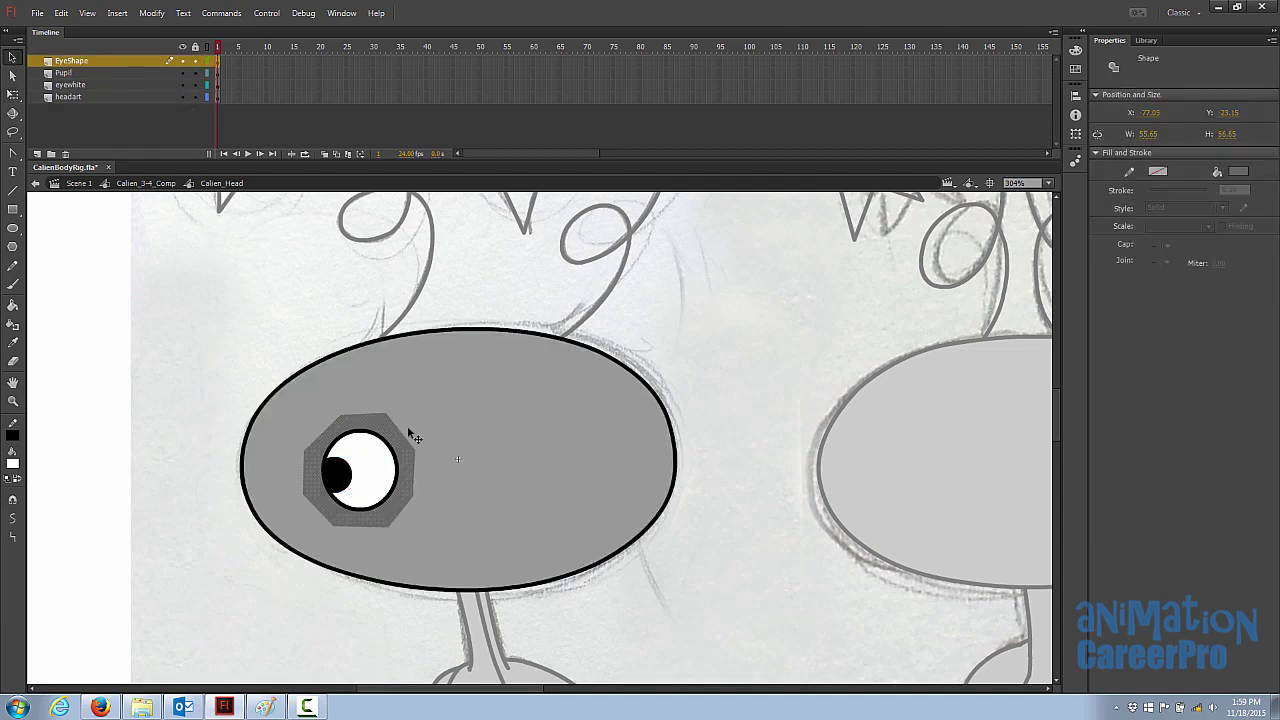
pyautogui.click(429, 430)
pyautogui.press('i')
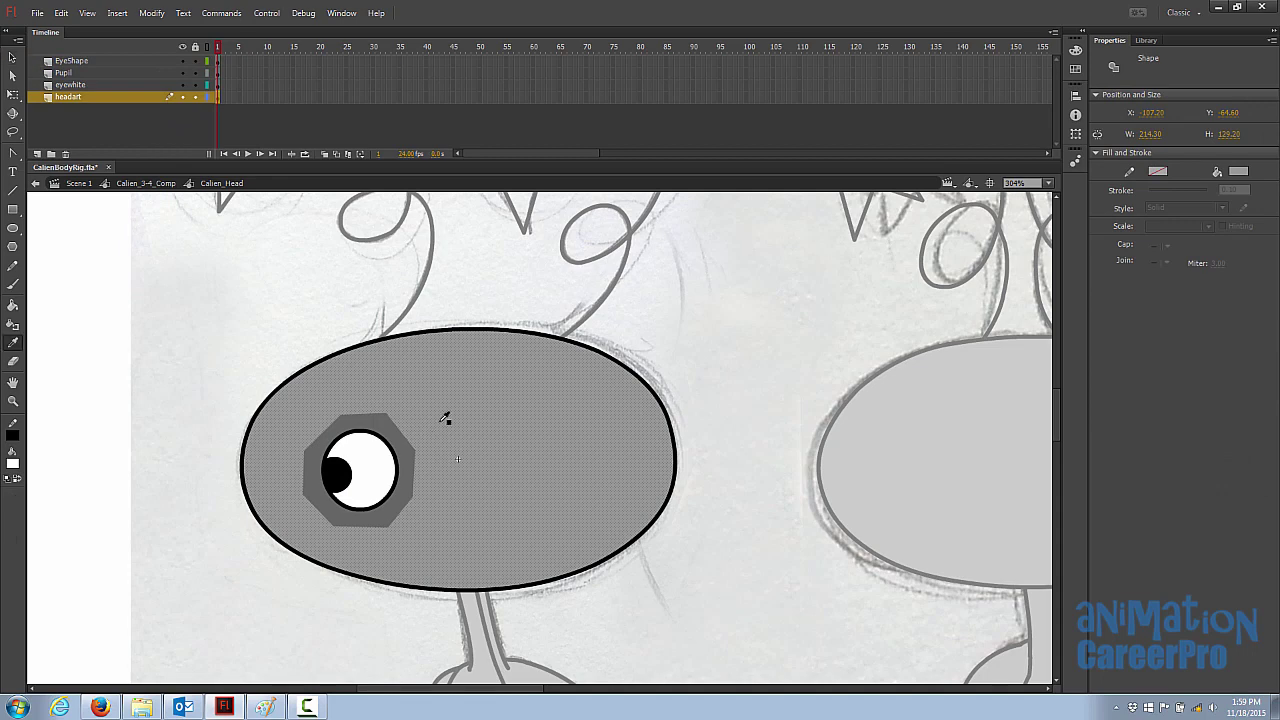
pyautogui.click(443, 430)
pyautogui.click(413, 467)
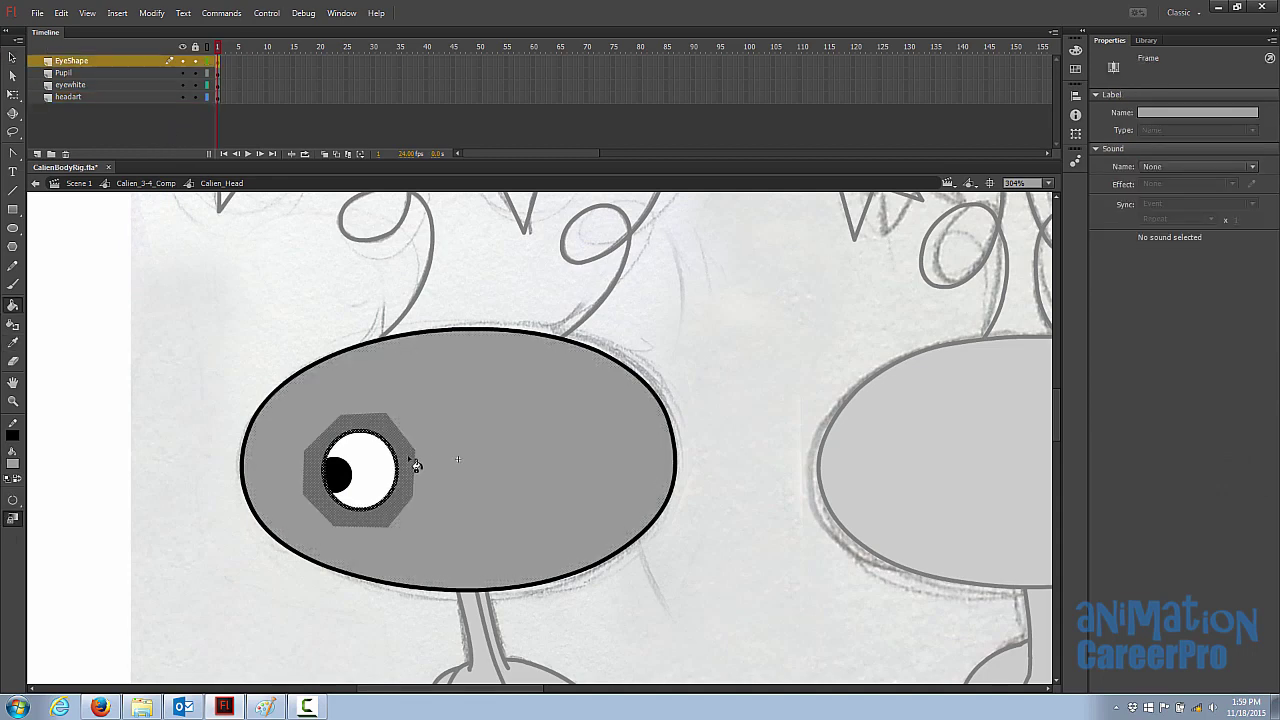
pyautogui.click(413, 463)
pyautogui.press('v')
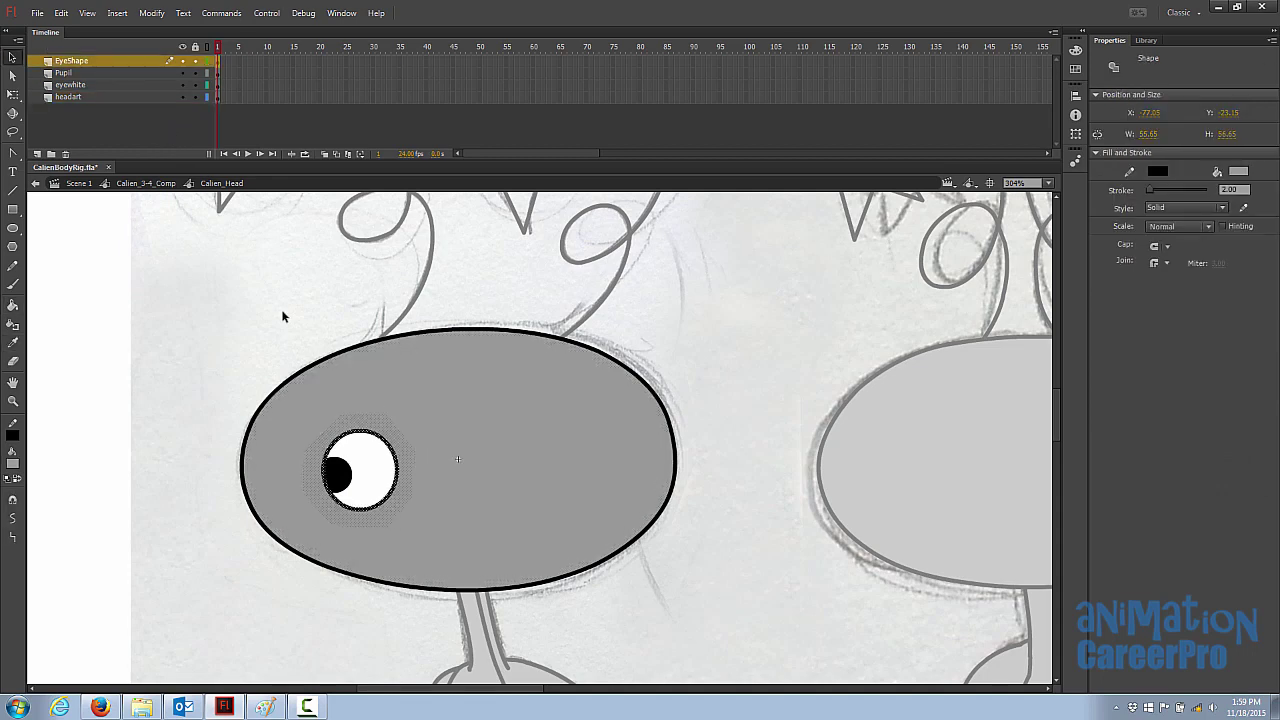
pyautogui.click(274, 304)
# Slide the pupil up along the eye outline, partly beneath the matching gray surround
pyautogui.click(348, 472)
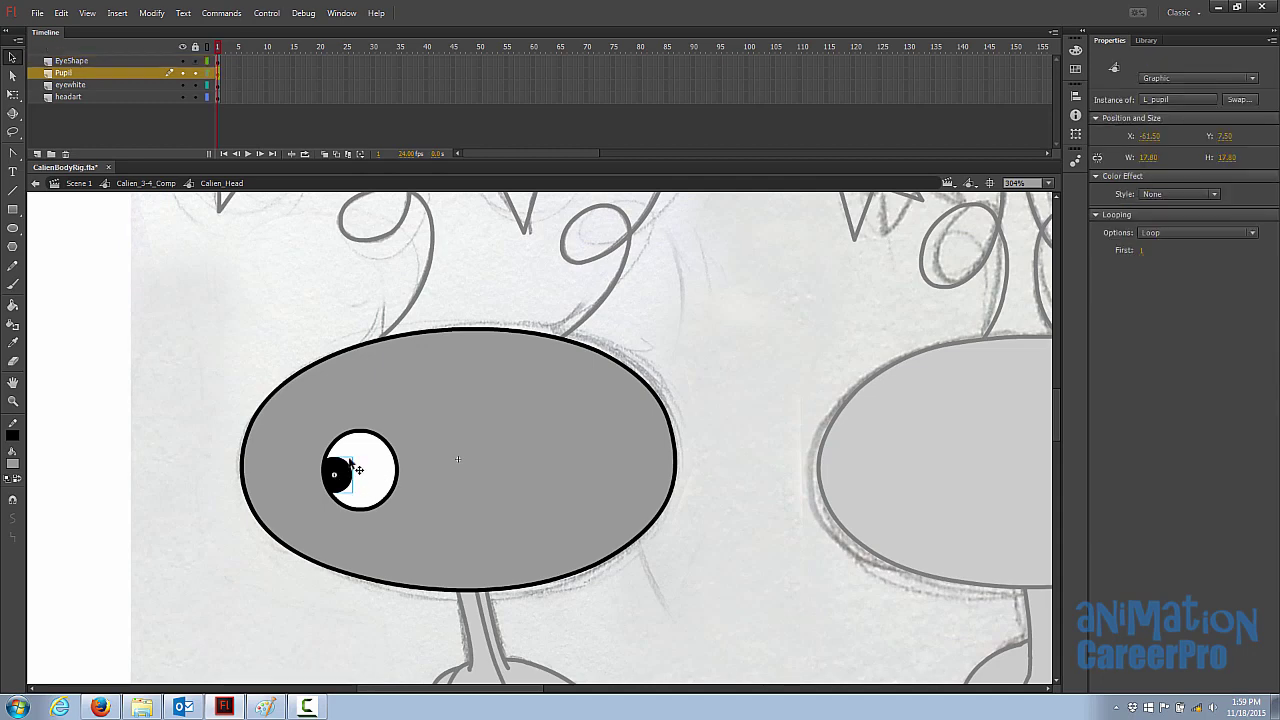
pyautogui.moveTo(347, 468)
pyautogui.mouseDown()
pyautogui.moveTo(388, 479)
pyautogui.moveTo(380, 510)
pyautogui.moveTo(351, 509)
pyautogui.moveTo(345, 467)
pyautogui.moveTo(386, 500)
pyautogui.moveTo(334, 466)
pyautogui.moveTo(346, 448)
pyautogui.moveTo(336, 456)
pyautogui.mouseUp()
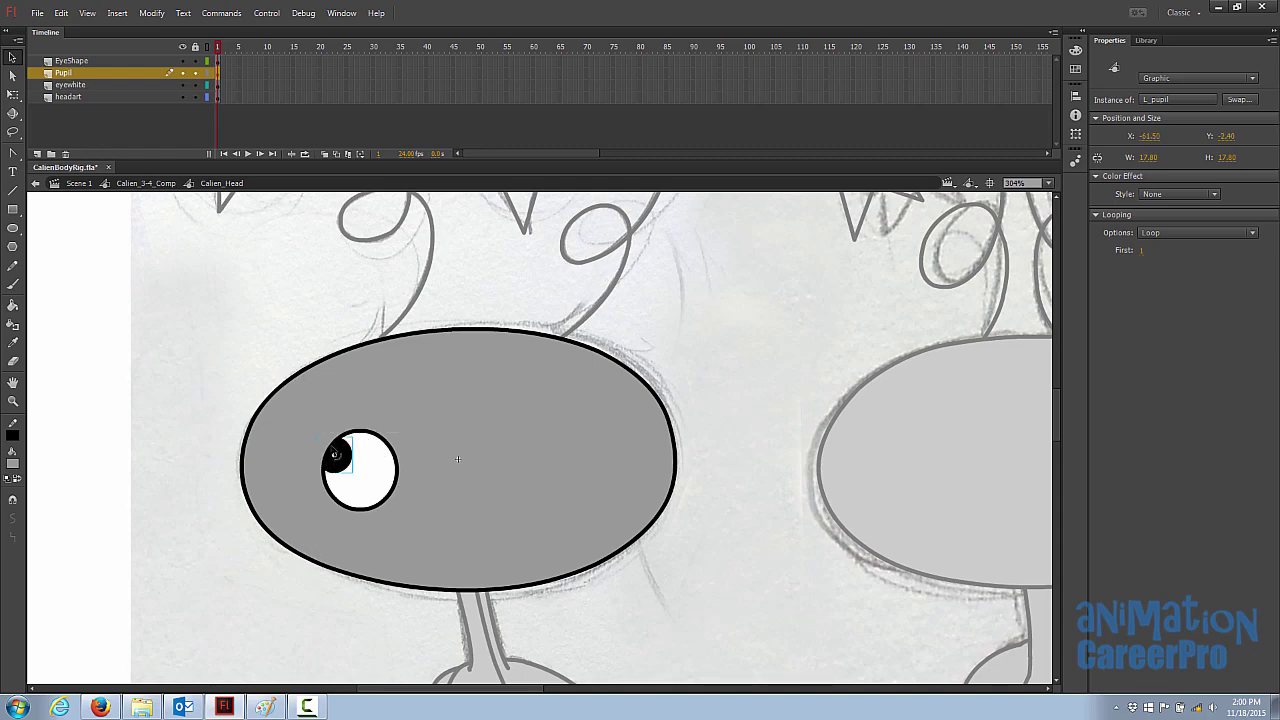
pyautogui.doubleClick(330, 444)
# Isolate the EyeShape layer, pull the octagonal surround's left corner slightly outward, and show the Pupil and eyewhite layers again
pyautogui.click(319, 437)
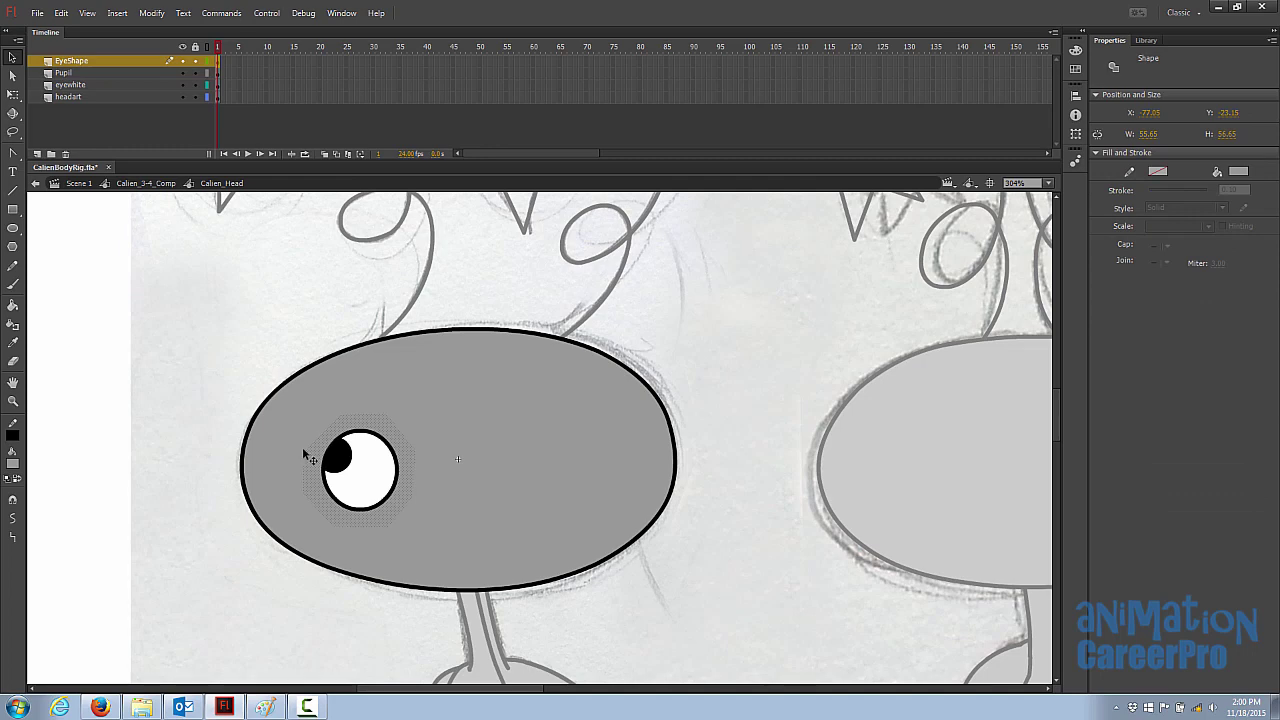
pyautogui.click(182, 47)
pyautogui.click(182, 62)
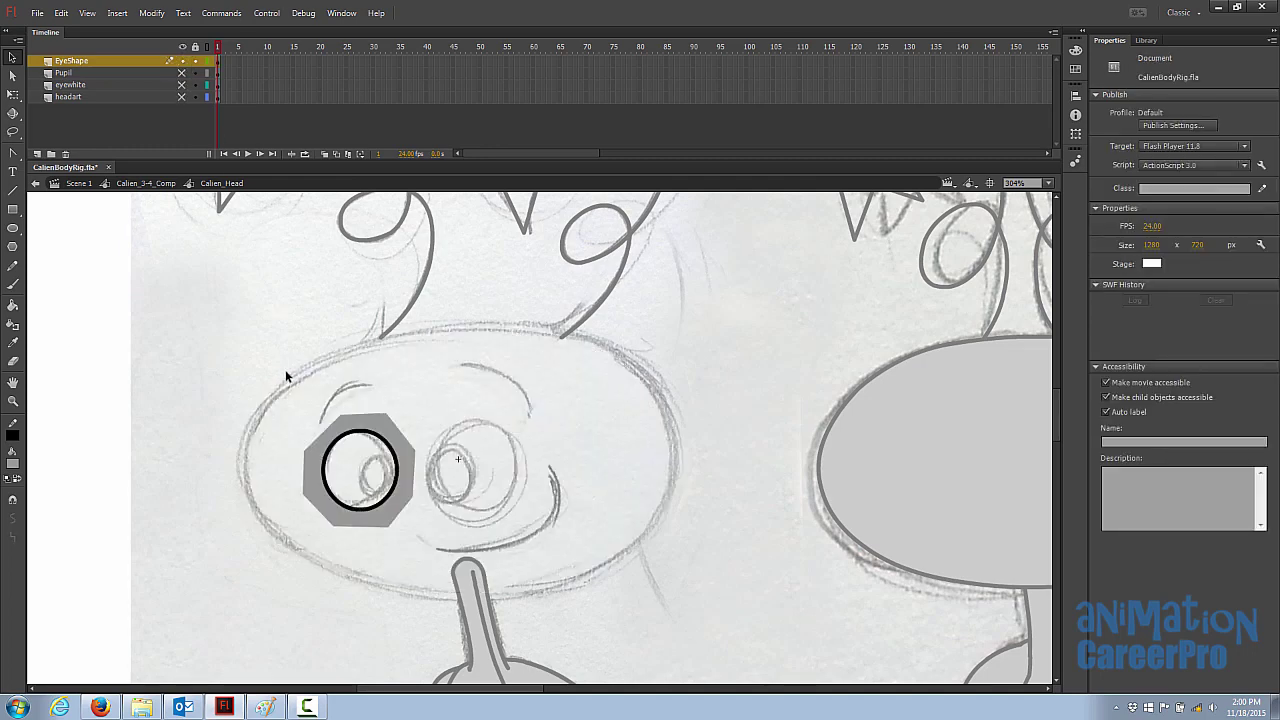
pyautogui.moveTo(300, 450)
pyautogui.mouseDown()
pyautogui.moveTo(290, 447)
pyautogui.moveTo(341, 413)
pyautogui.moveTo(298, 452)
pyautogui.mouseUp()
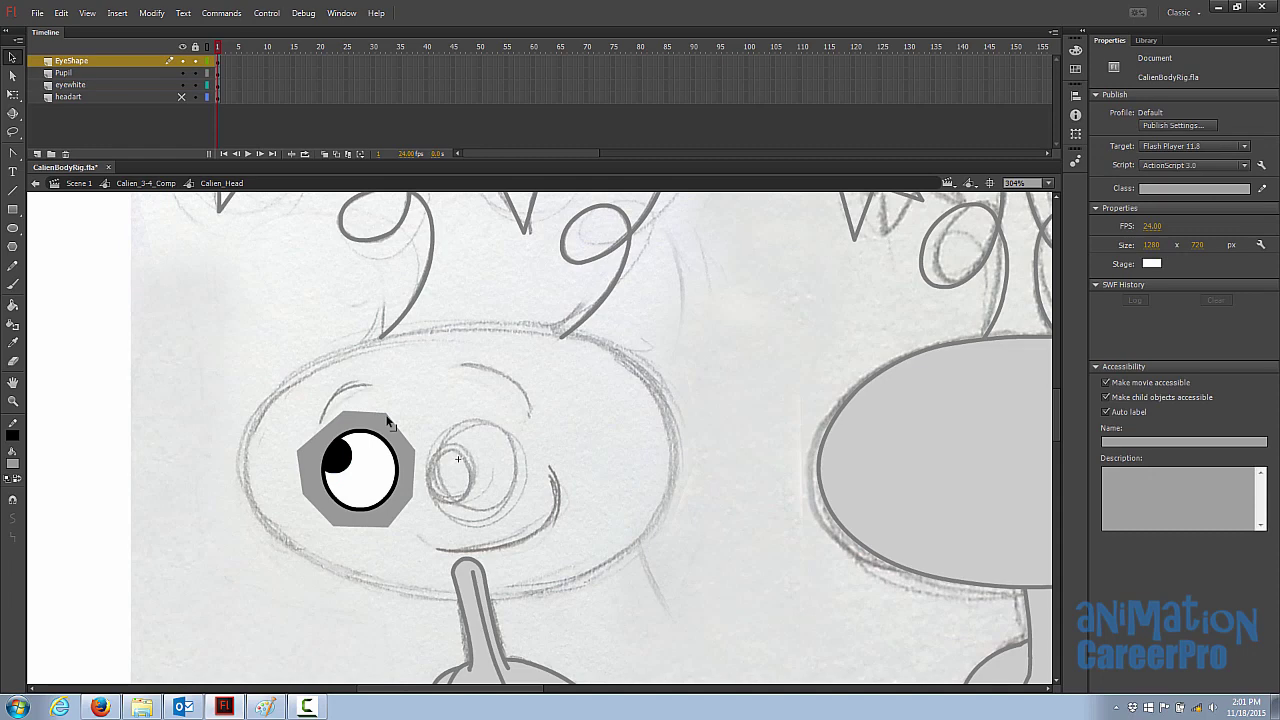
pyautogui.click(388, 422)
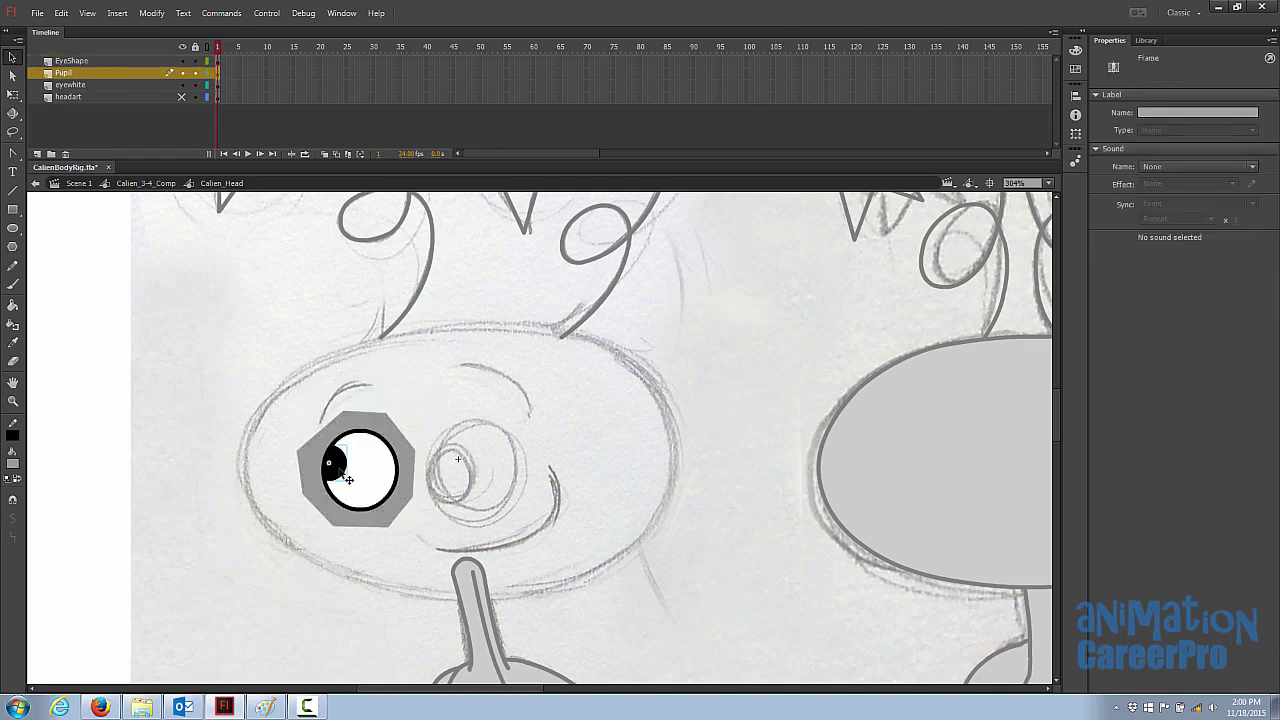
# Delete the gray octagonal fill around the eye outline and position the pupil across the outline's upper-left edge
pyautogui.moveTo(337, 468)
pyautogui.mouseDown()
pyautogui.moveTo(358, 459)
pyautogui.moveTo(351, 469)
pyautogui.mouseUp()
pyautogui.click(405, 438)
pyautogui.click(402, 436)
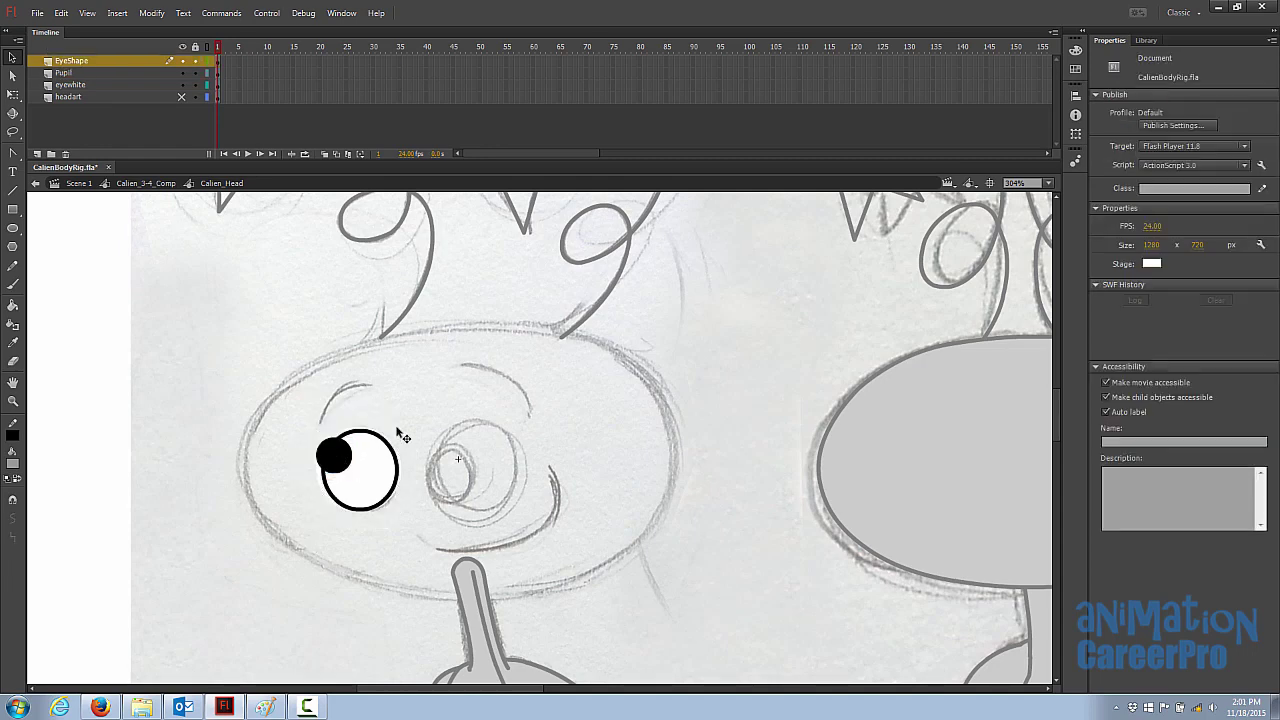
pyautogui.click(329, 452)
pyautogui.moveTo(343, 463); pyautogui.dragTo(340, 465)
# Scale the eye white down to about 38 px wide and center it so it fits within the eye's black outline
pyautogui.press('z')
pyautogui.click(381, 439)
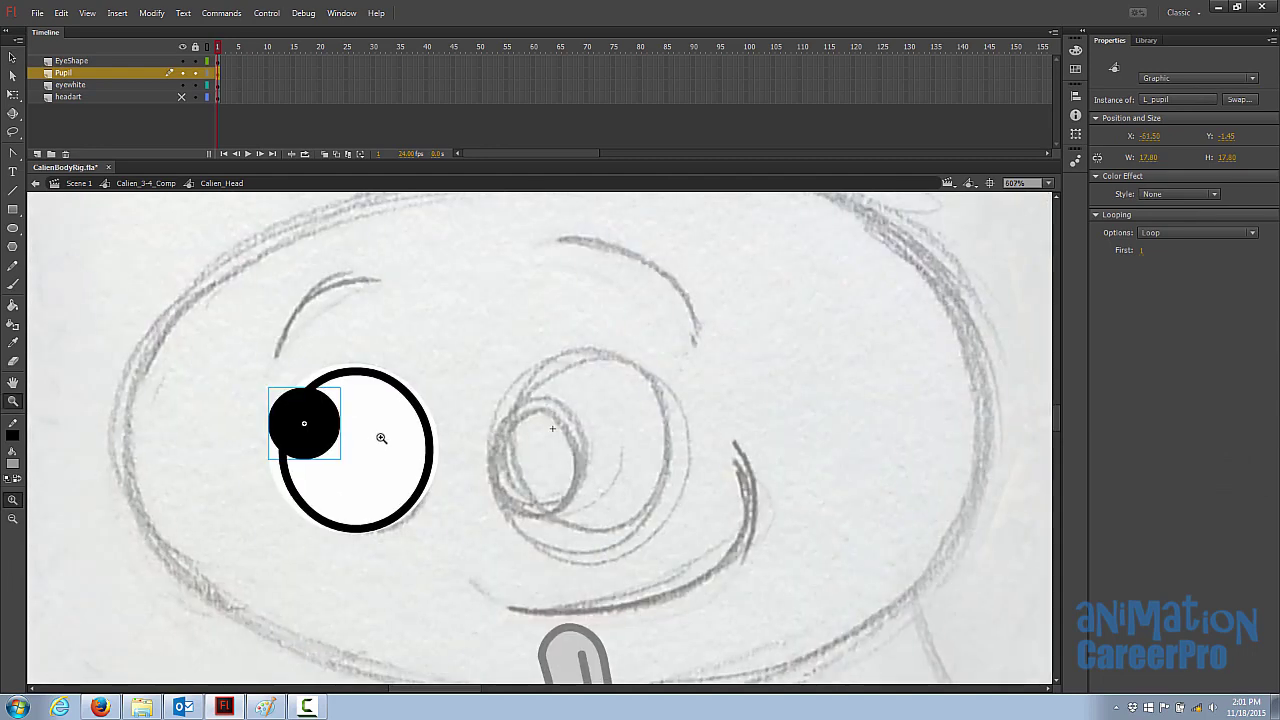
pyautogui.press('v')
pyautogui.click(370, 413)
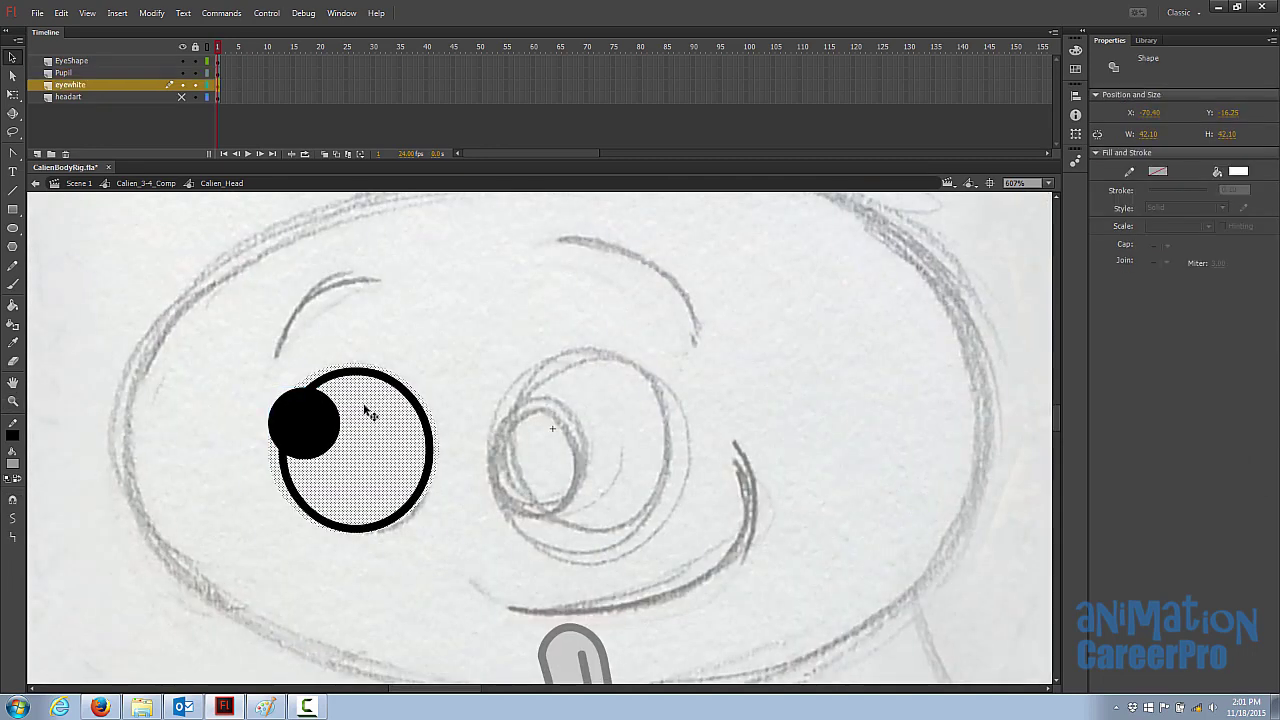
pyautogui.press('q')
pyautogui.hotkey('ctrl', '=')
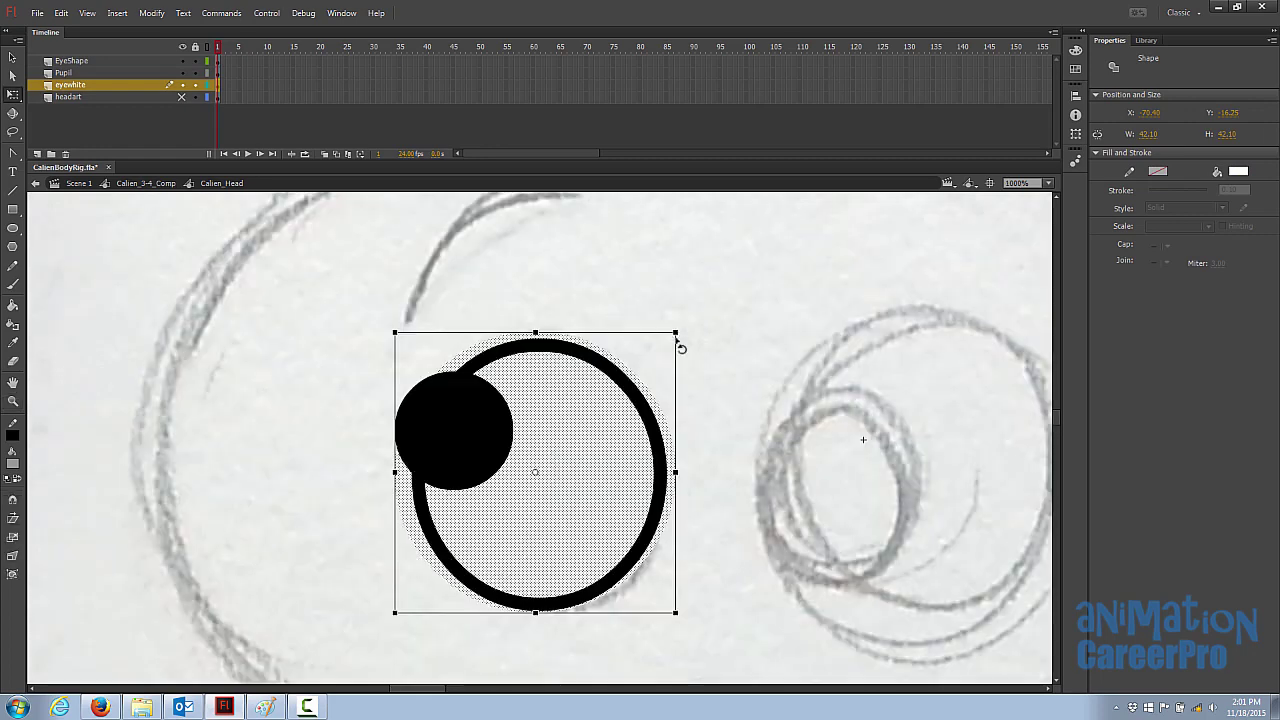
pyautogui.moveTo(674, 330); pyautogui.dragTo(668, 340)
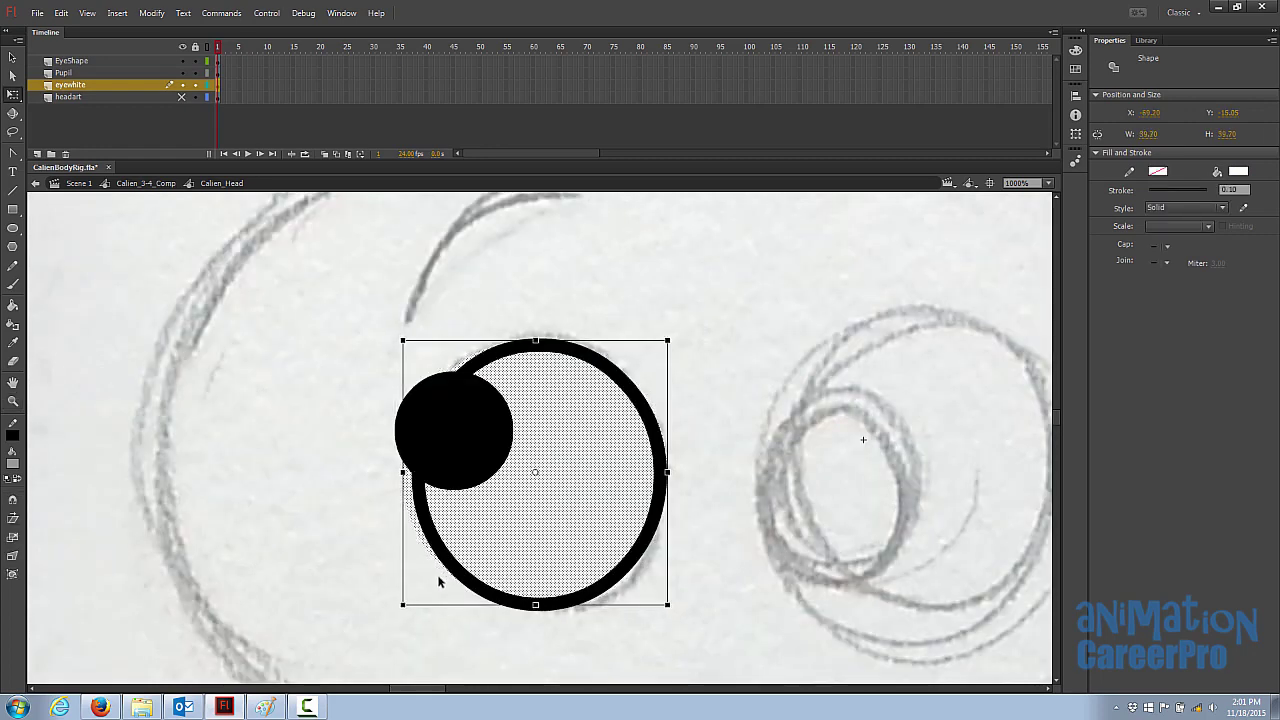
pyautogui.moveTo(543, 518); pyautogui.dragTo(548, 518)
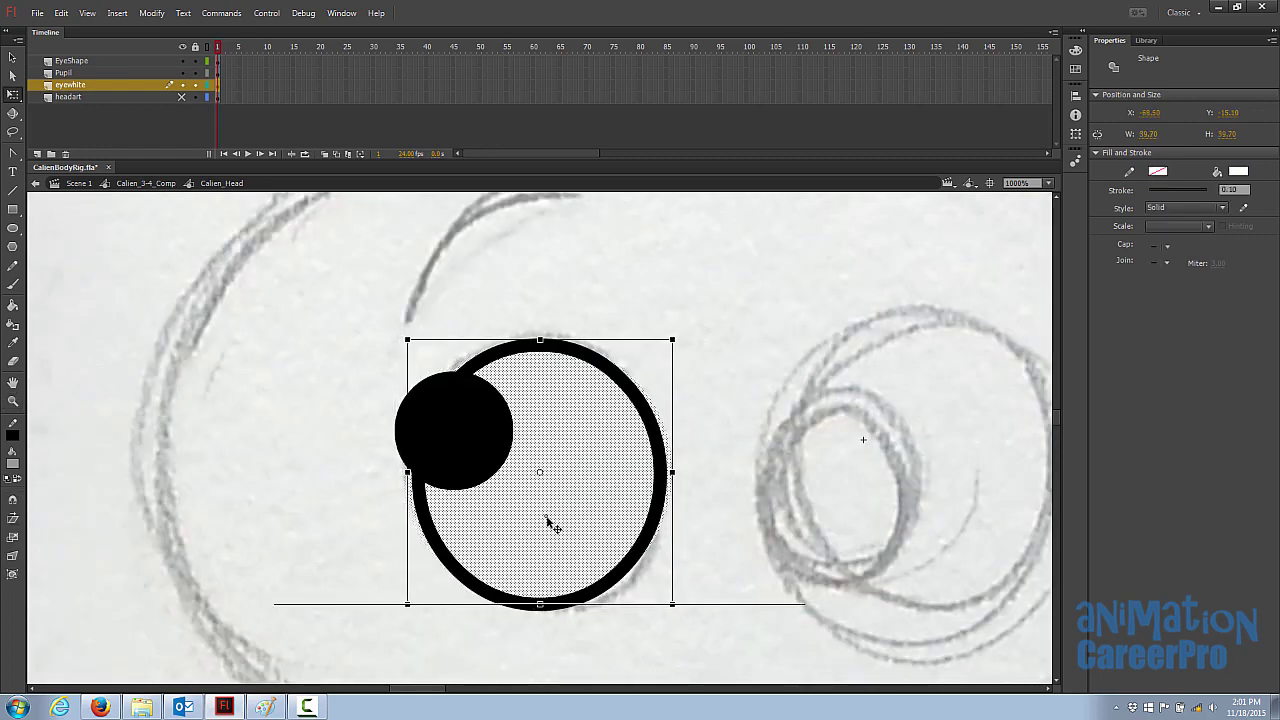
pyautogui.moveTo(674, 340); pyautogui.dragTo(669, 343)
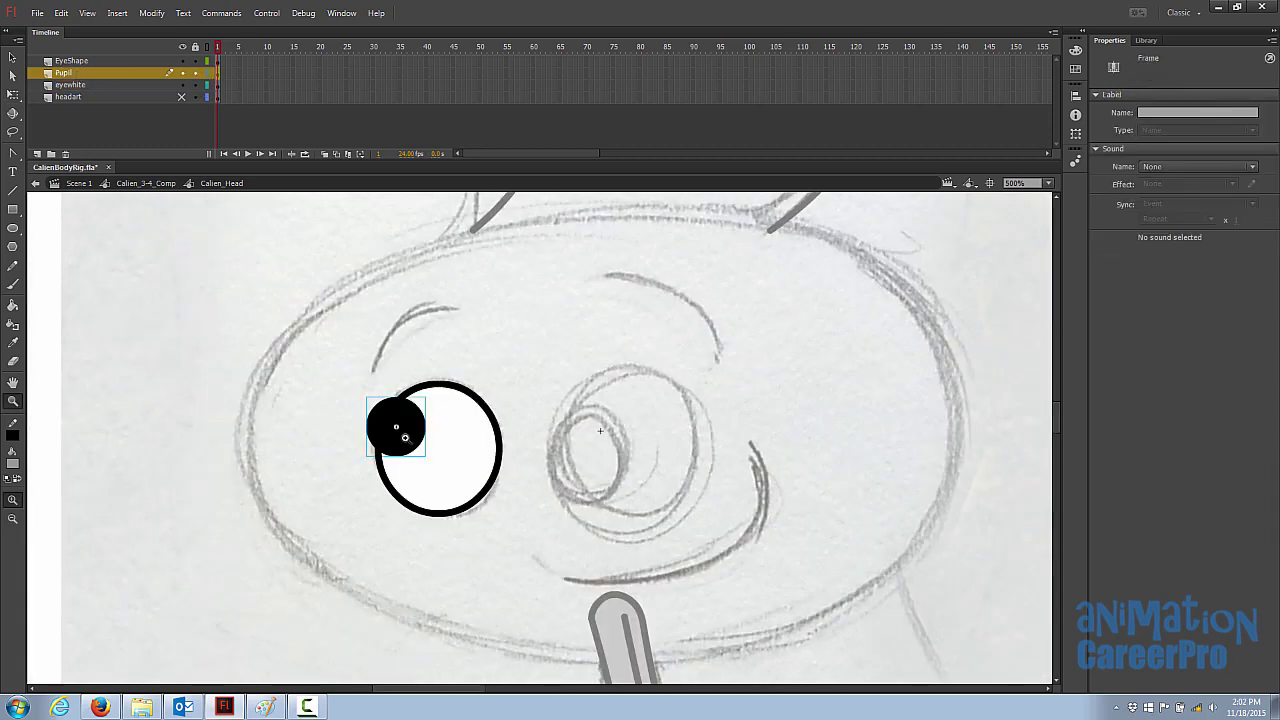
# Add a new layer named EyeMask directly above the Pupil layer
pyautogui.press('v')
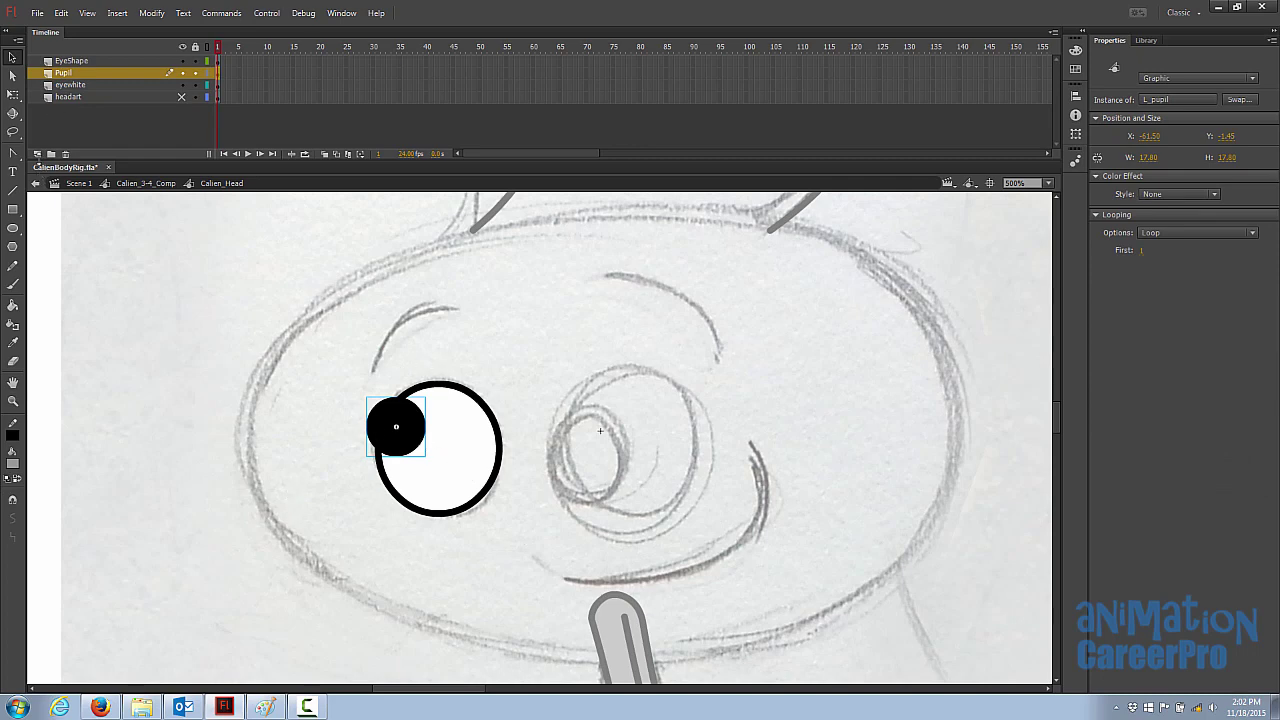
pyautogui.click(37, 154)
pyautogui.doubleClick(68, 73)
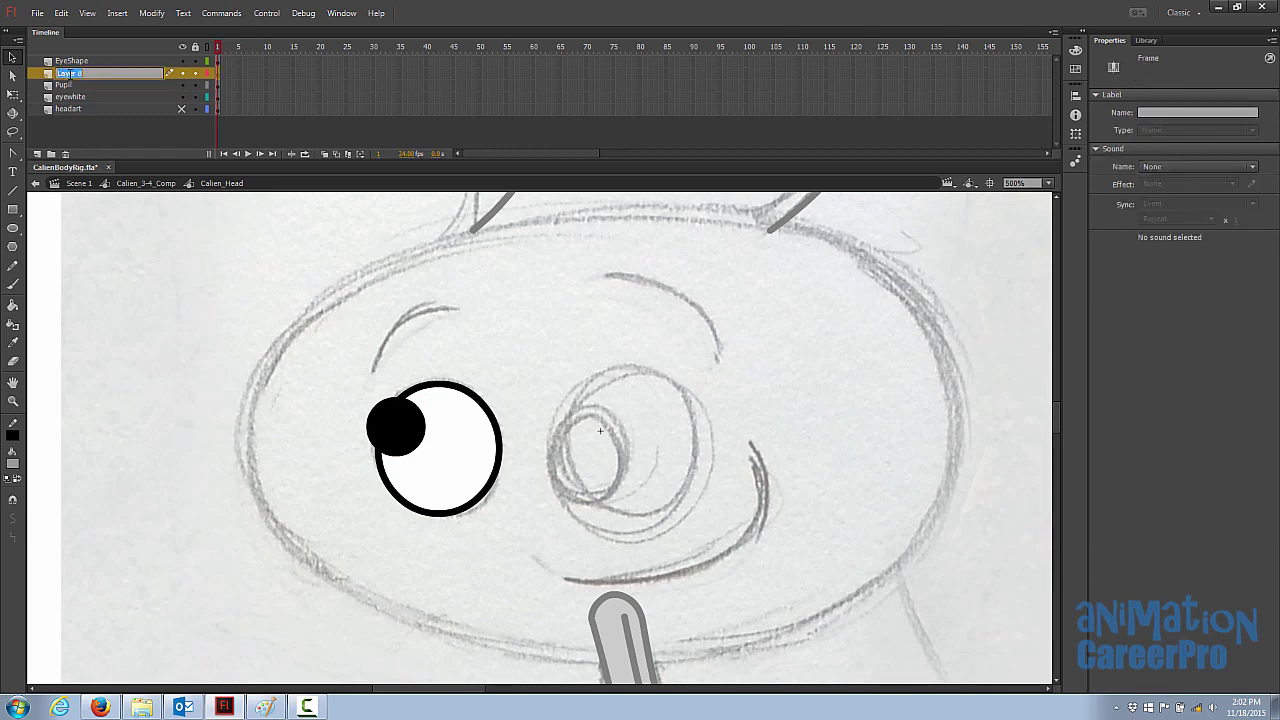
pyautogui.write('EyeMask')
pyautogui.press('Return')
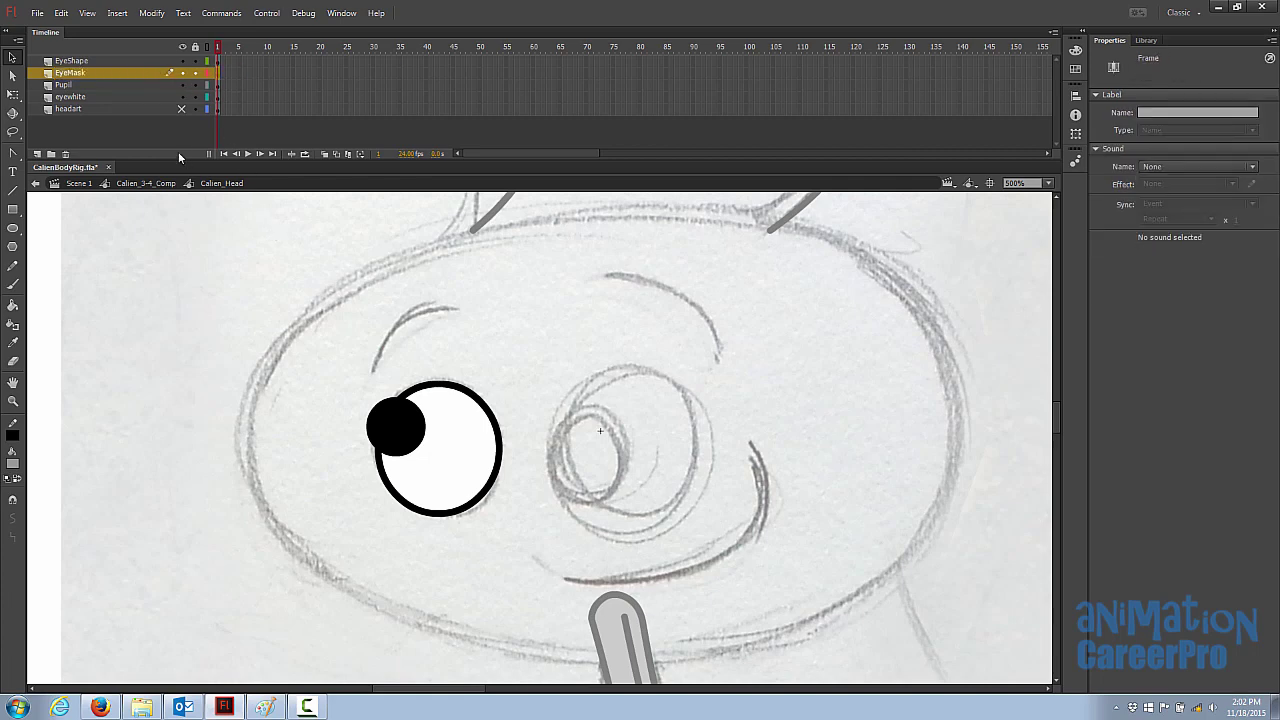
# Copy the white circle from the eyewhite layer and paste it in place on the EyeMask layer
pyautogui.click(124, 95)
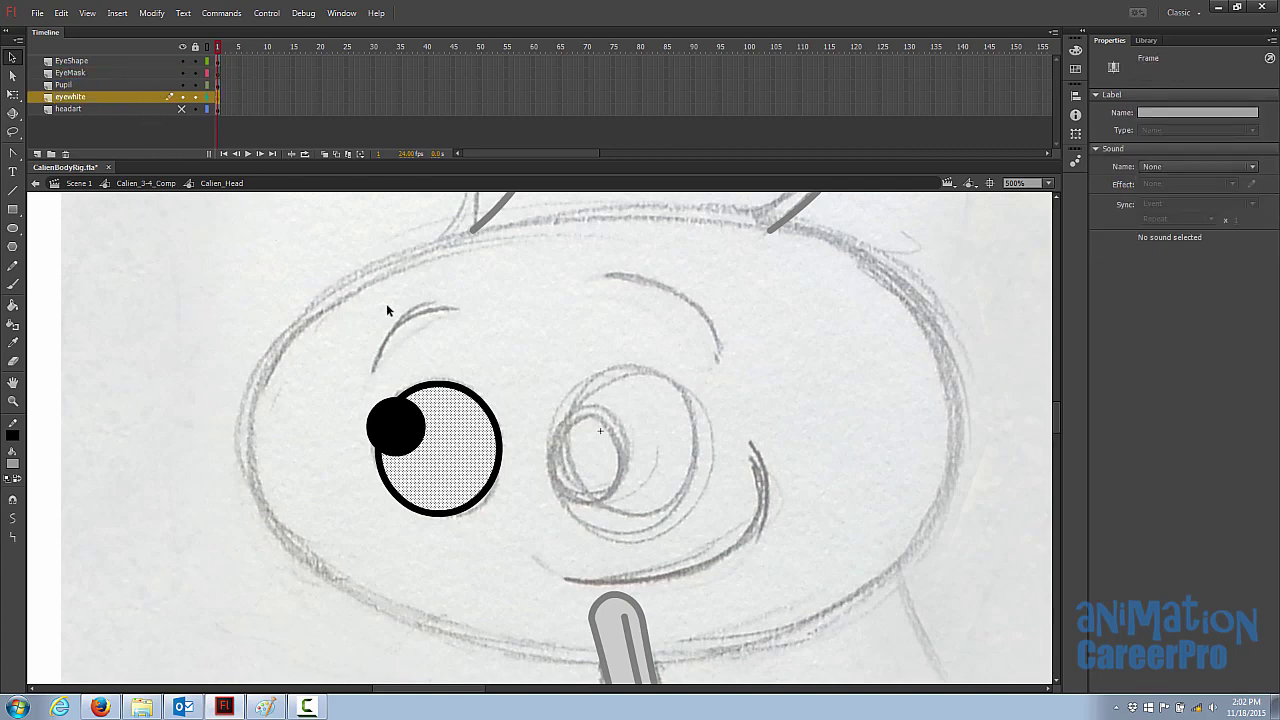
pyautogui.click(465, 418)
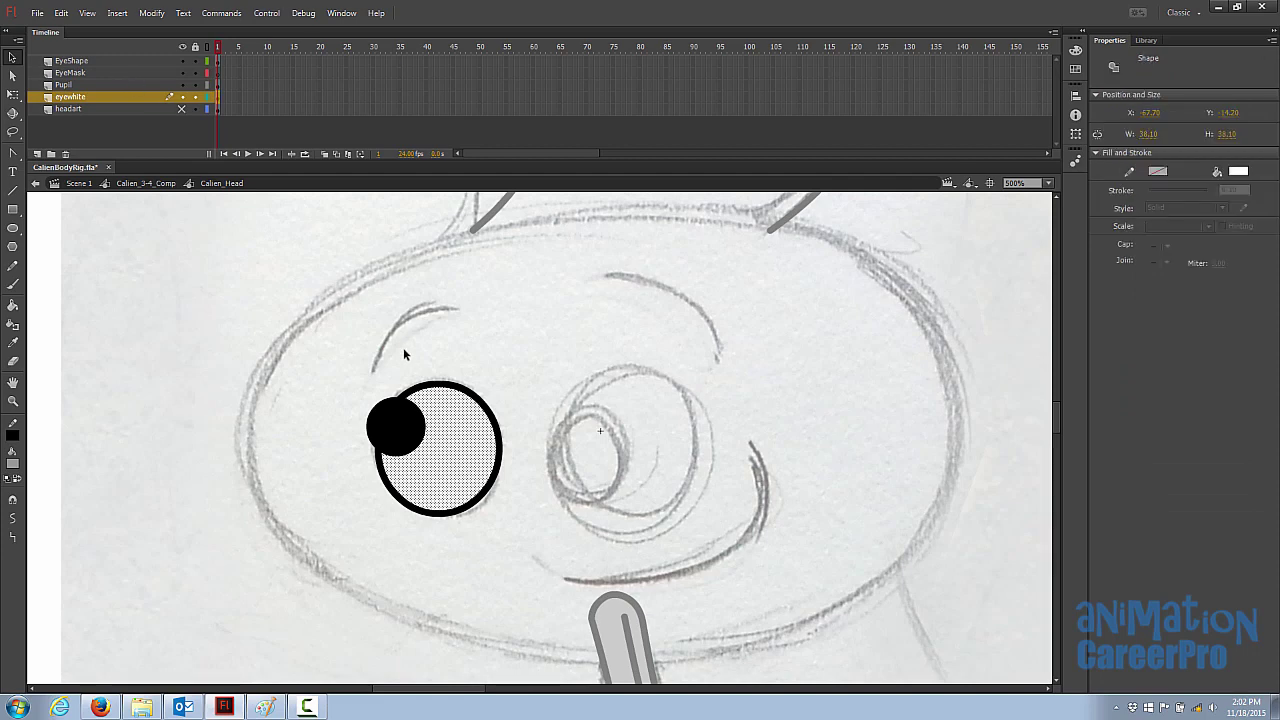
pyautogui.rightClick(455, 441)
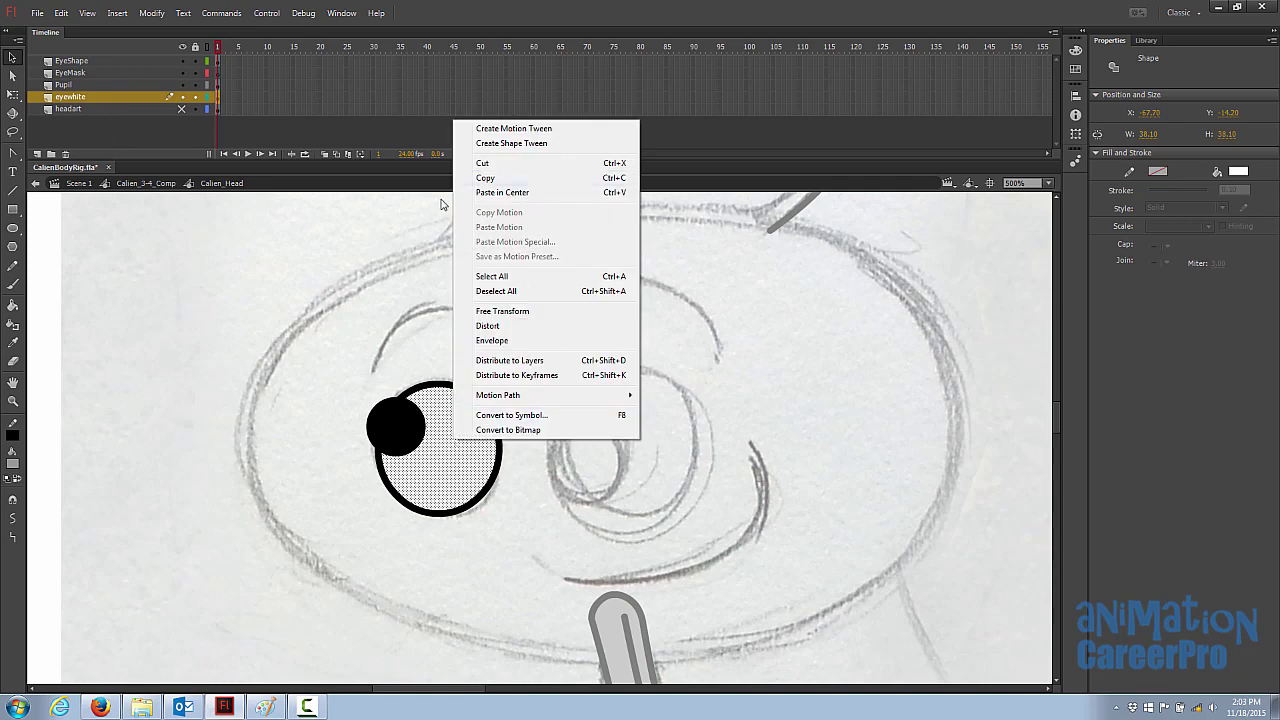
pyautogui.click(488, 178)
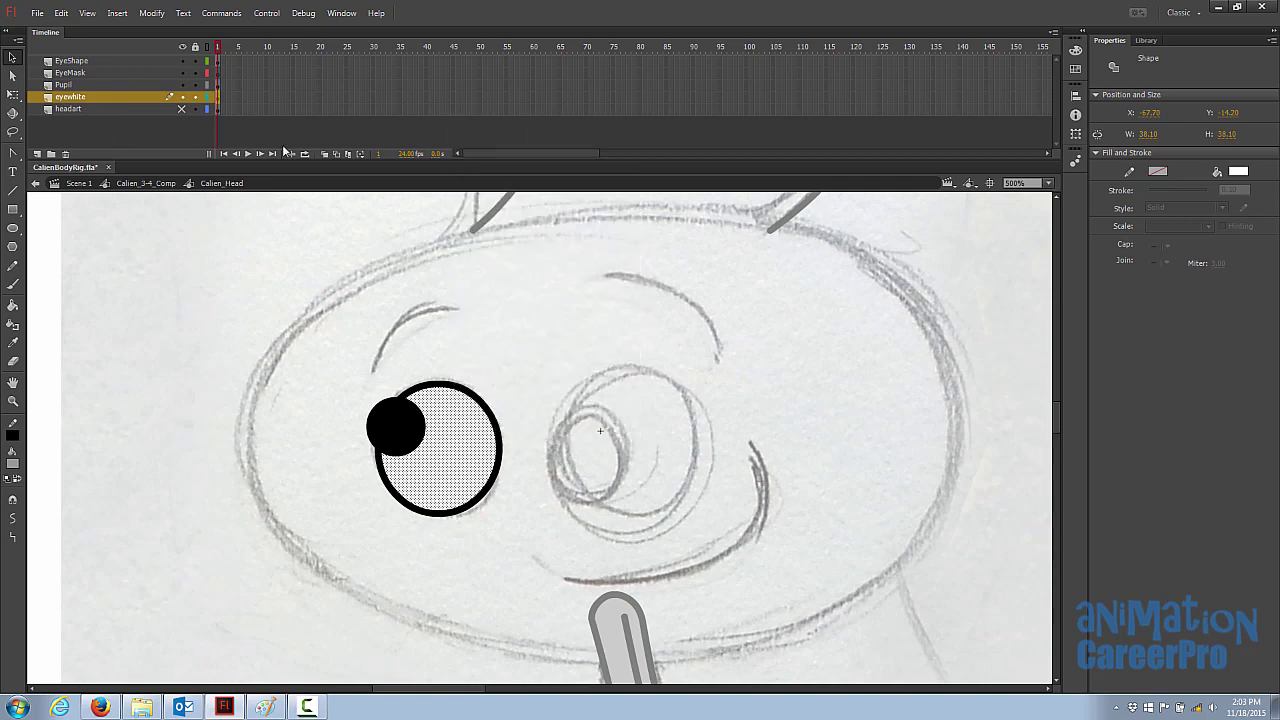
pyautogui.click(128, 72)
pyautogui.rightClick(413, 354)
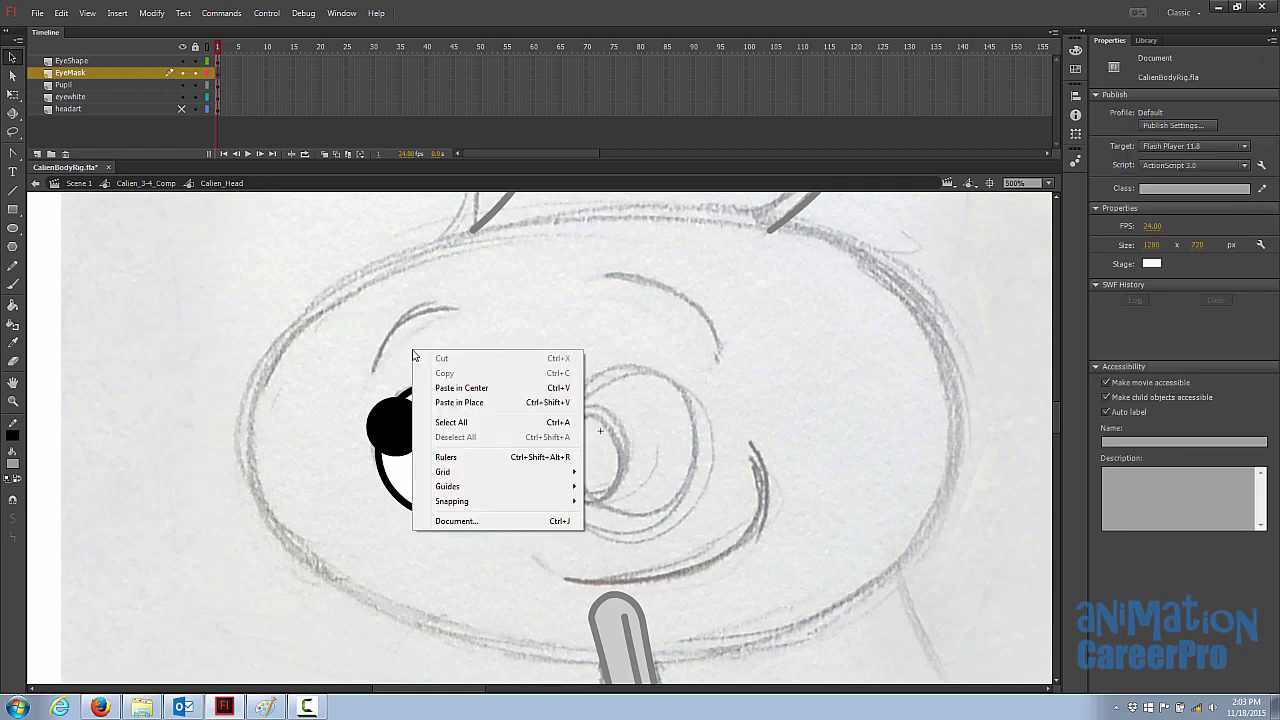
pyautogui.click(484, 403)
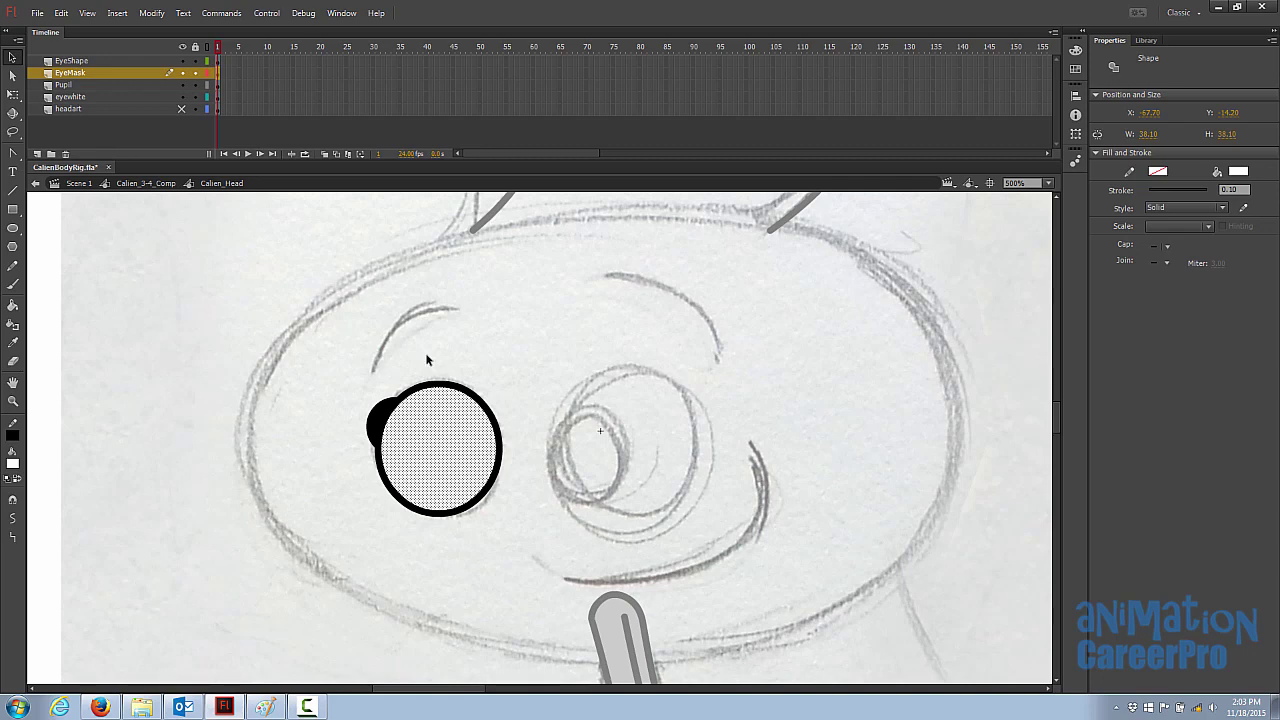
# Turn the EyeMask layer into a mask for the Pupil layer and select the masked pupil's layer
pyautogui.click(86, 84)
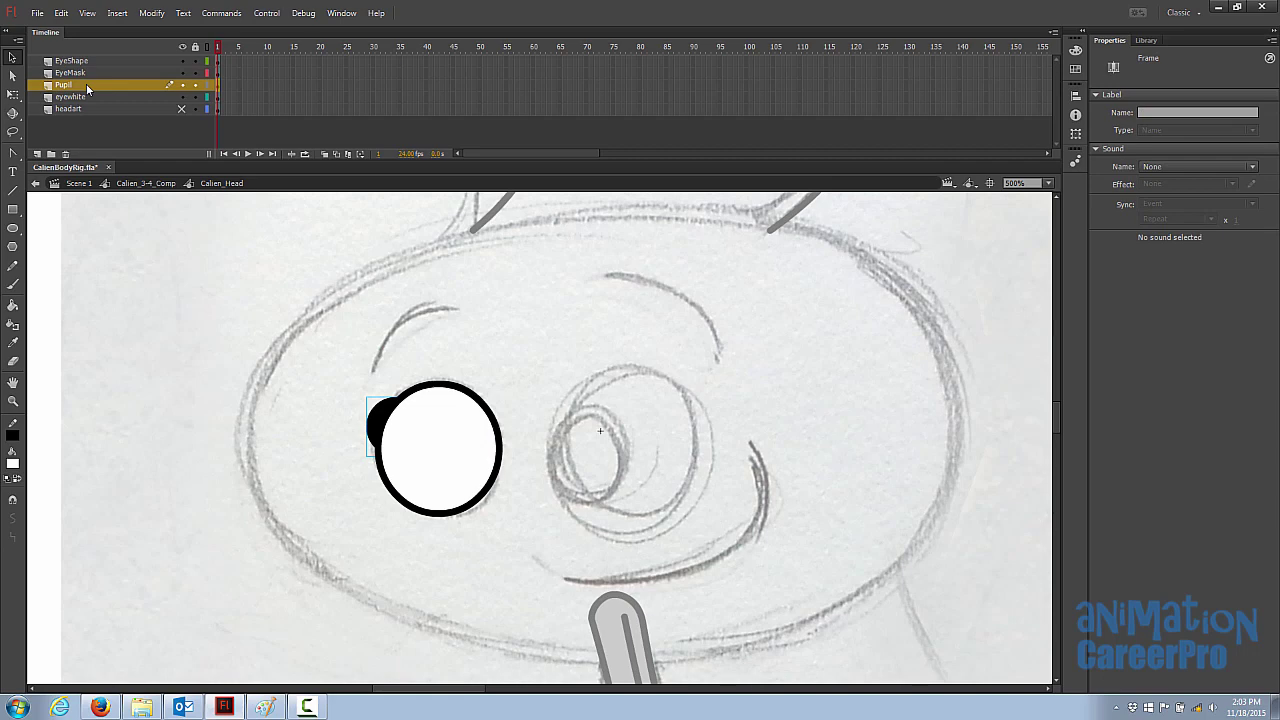
pyautogui.click(86, 74)
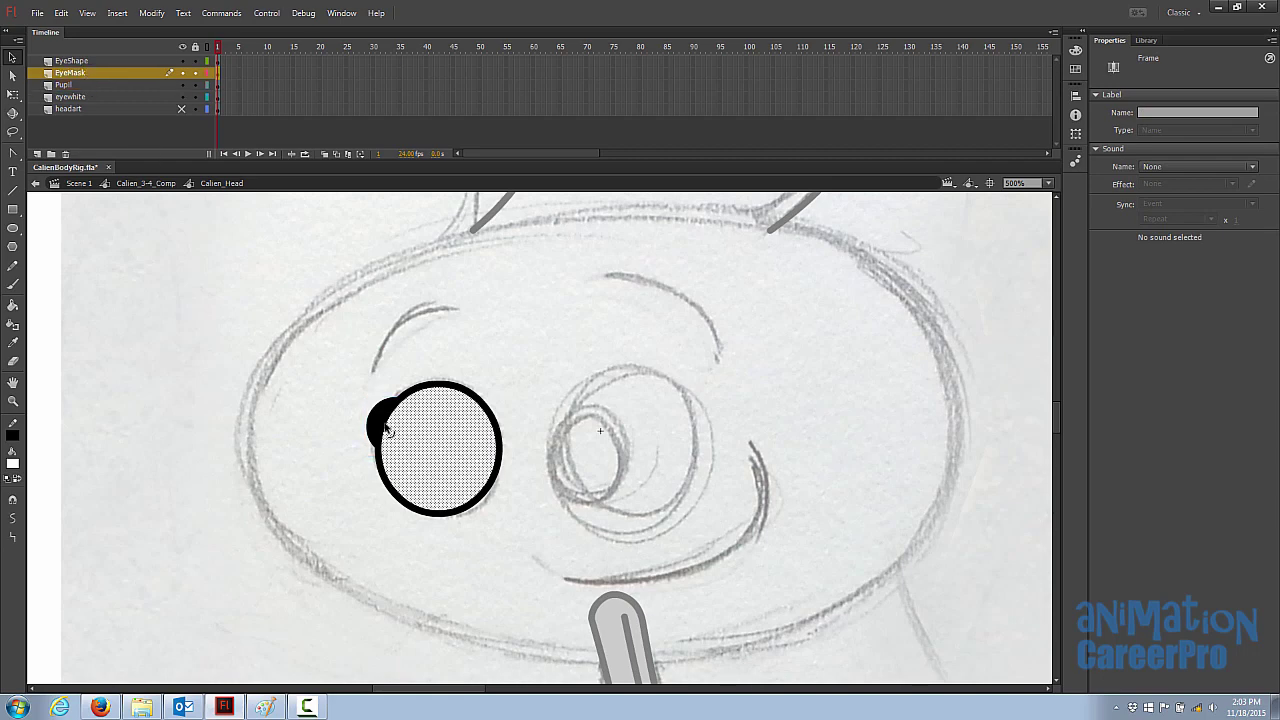
pyautogui.rightClick(76, 73)
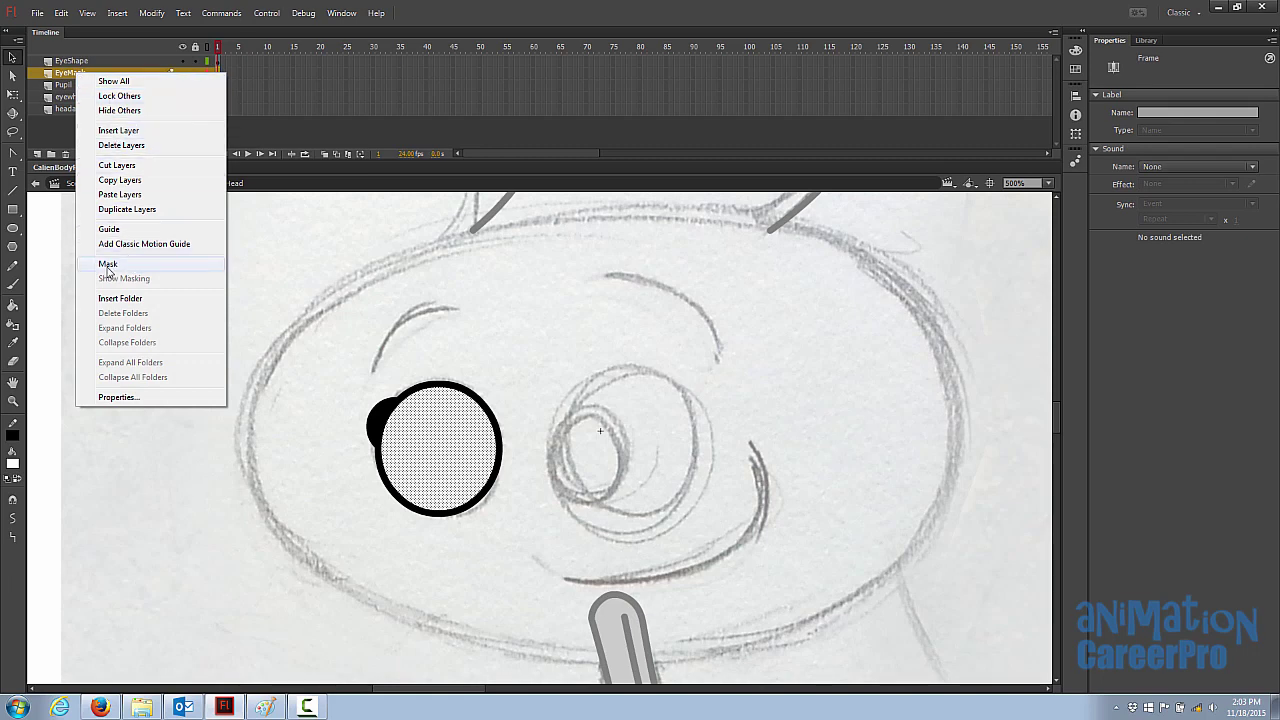
pyautogui.click(108, 265)
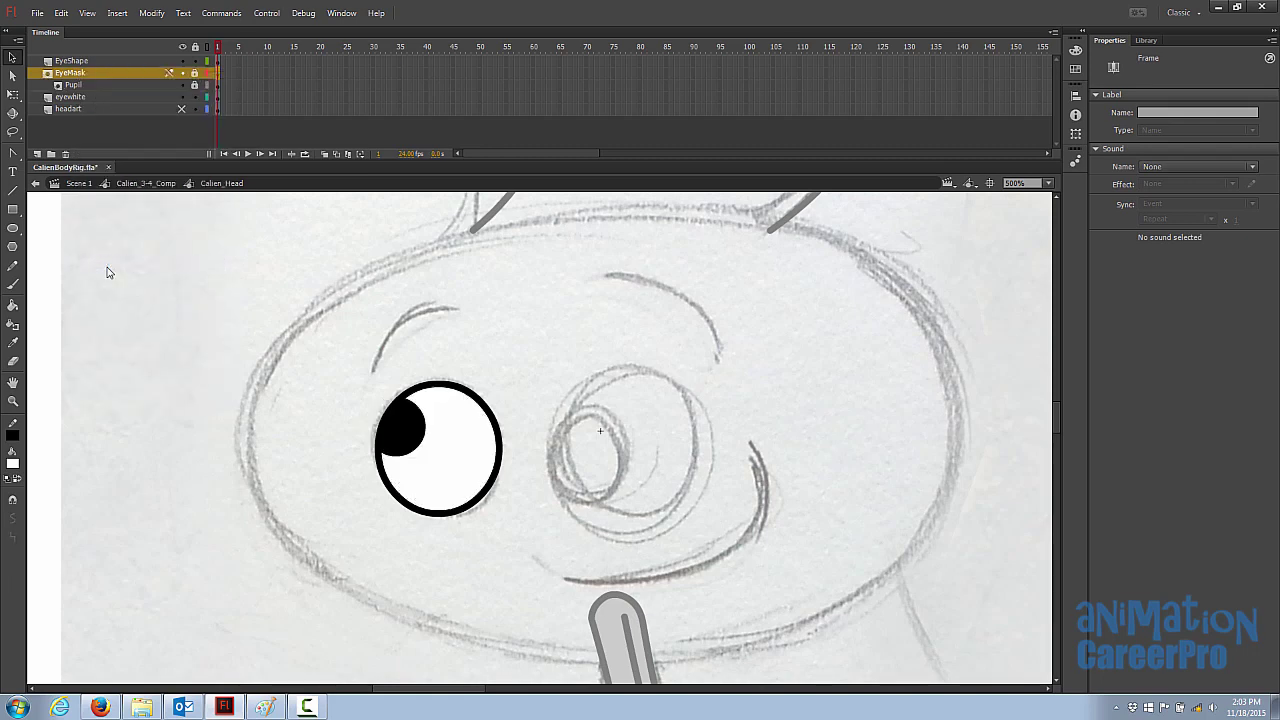
pyautogui.click(471, 427)
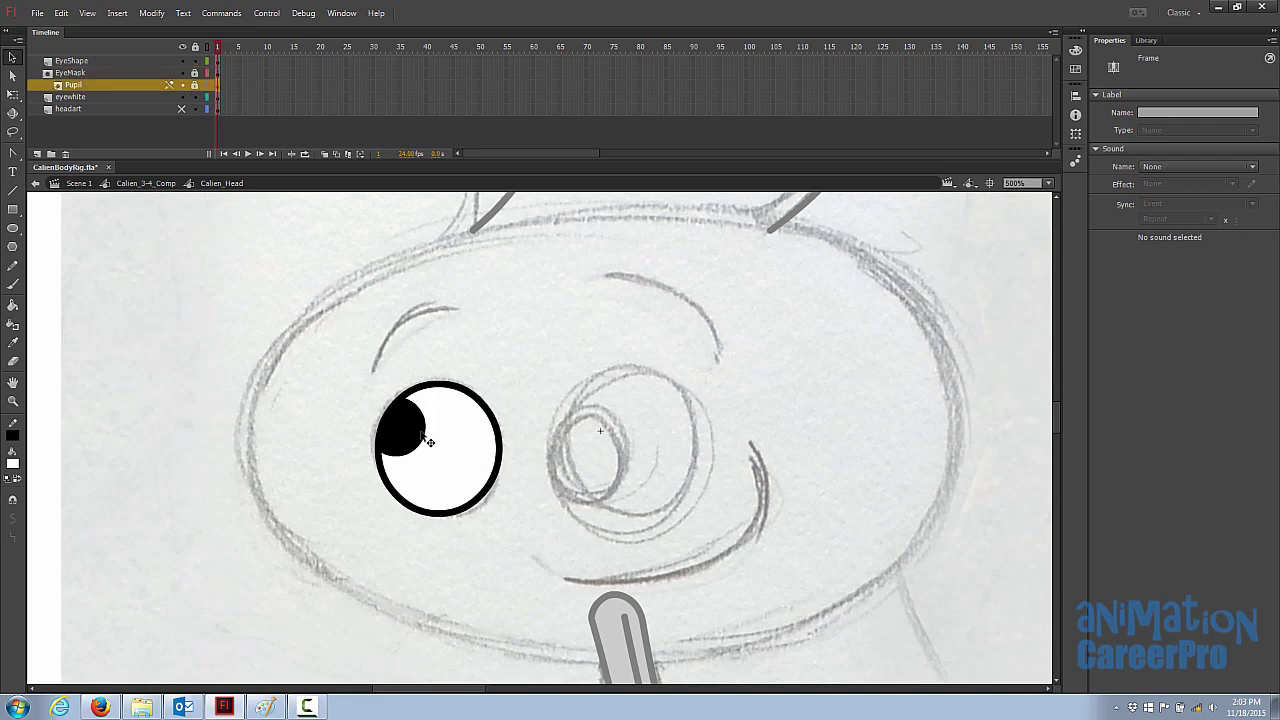
# Unlock the Pupil layer and move the pupil slightly up along the upper-left edge of the eye outline
pyautogui.click(195, 86)
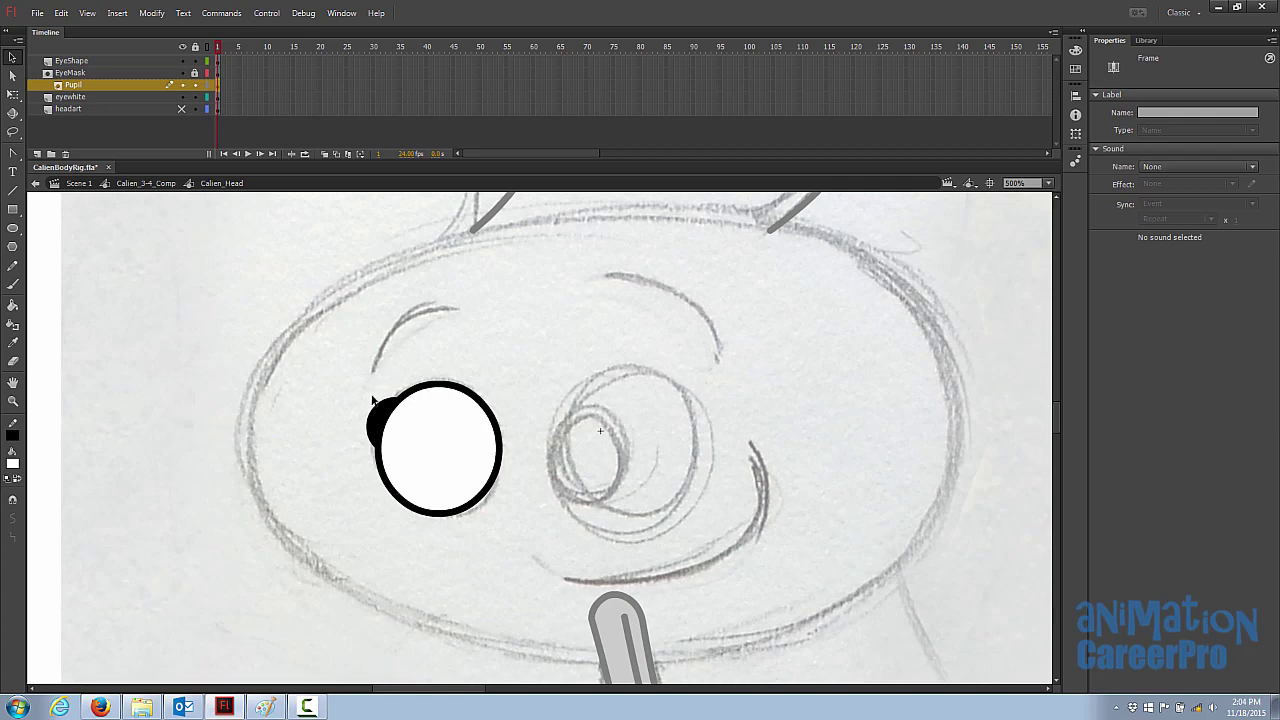
pyautogui.click(104, 74)
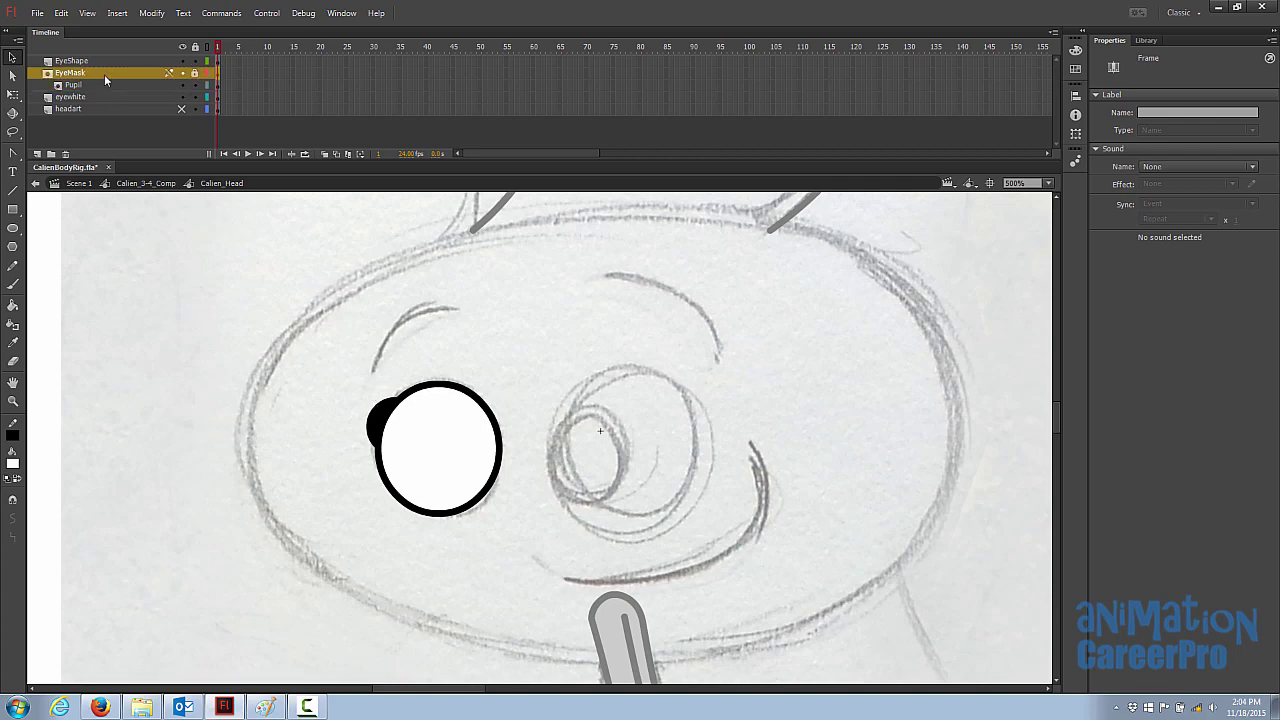
pyautogui.click(206, 74)
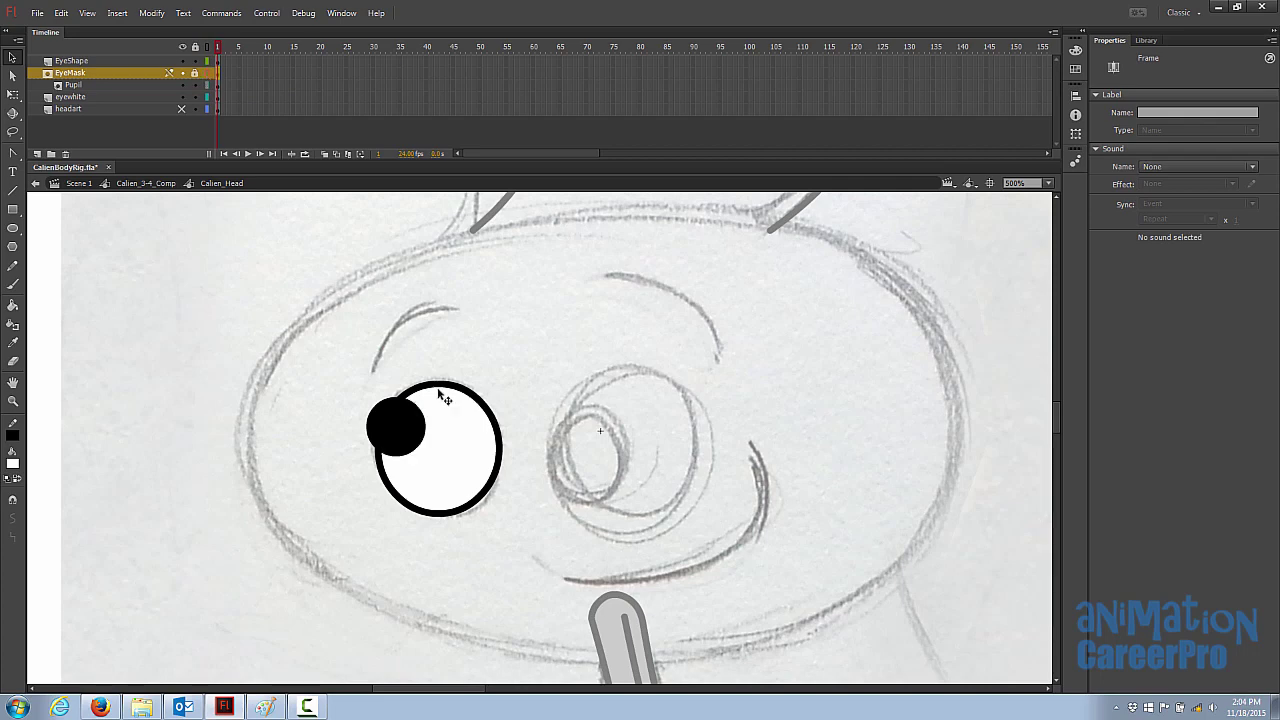
pyautogui.click(417, 420)
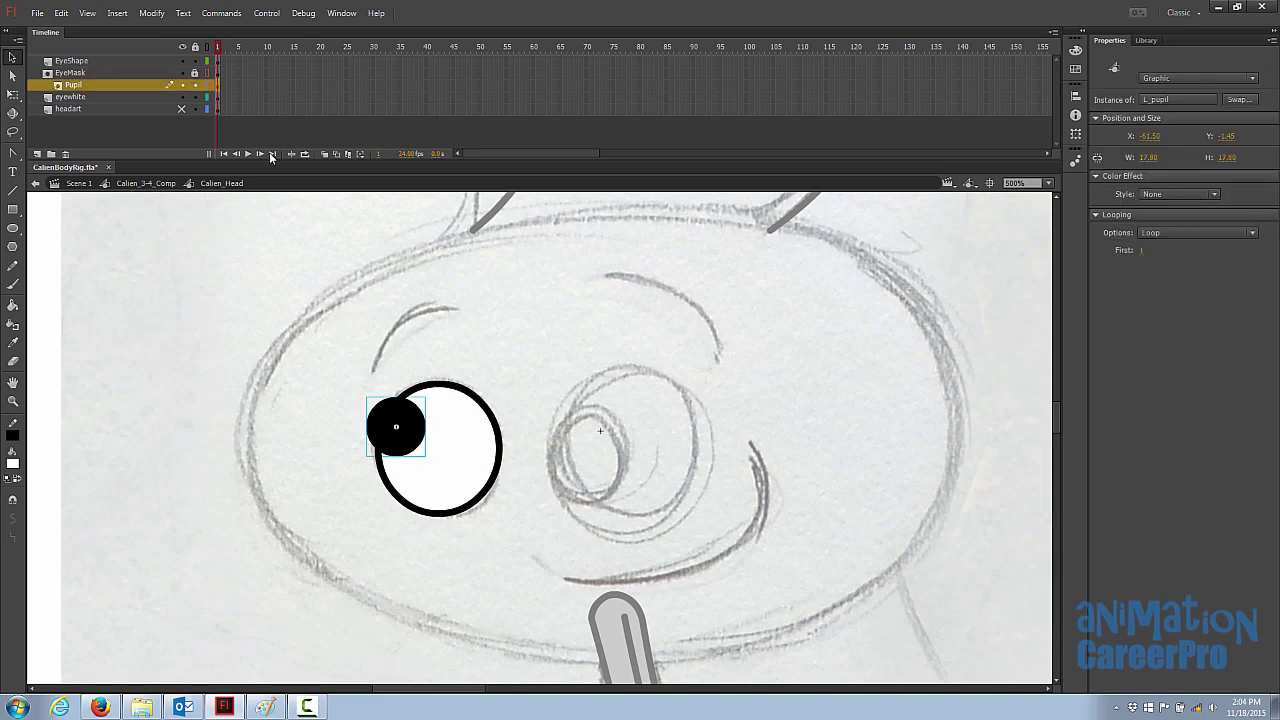
pyautogui.moveTo(417, 452)
pyautogui.mouseDown()
pyautogui.moveTo(444, 453)
pyautogui.moveTo(472, 416)
pyautogui.moveTo(398, 453)
pyautogui.moveTo(417, 448)
pyautogui.moveTo(415, 432)
pyautogui.mouseUp()
pyautogui.click(270, 215)
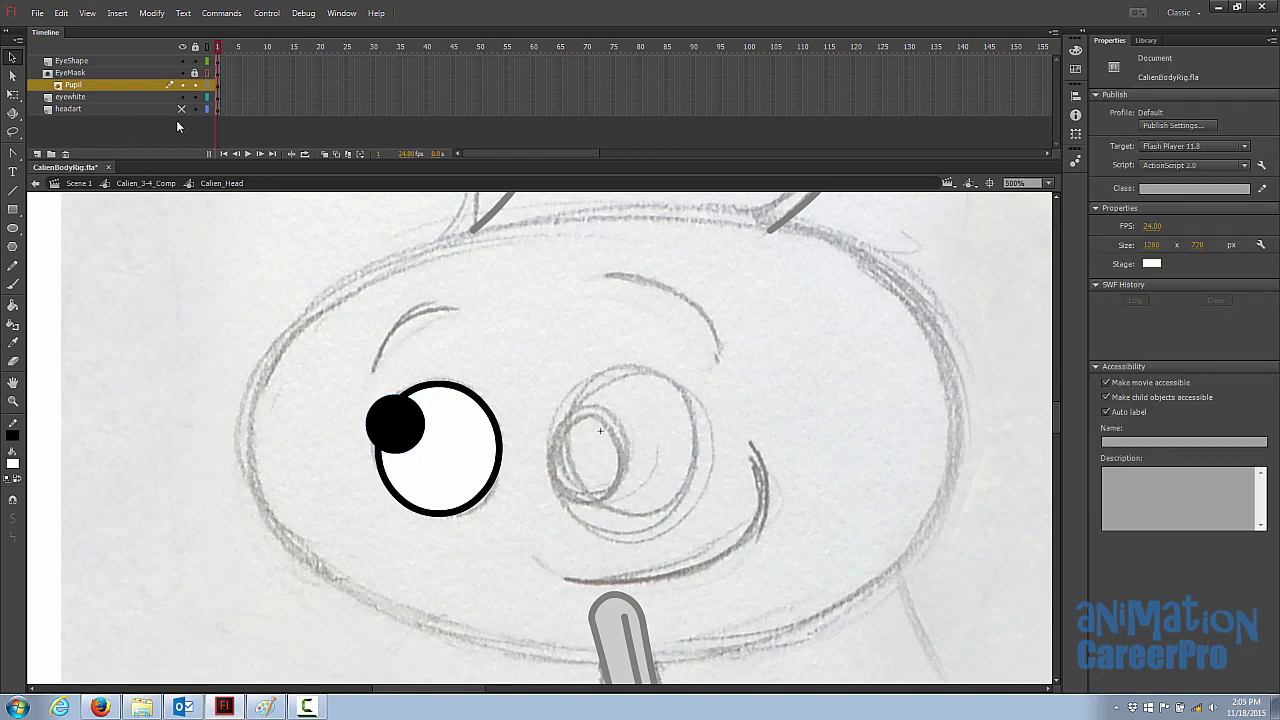
# With the headart layer shown, move the pupil to the eye's upper-right edge and exit to the Calien_3-4_Comp symbol
pyautogui.click(181, 108)
pyautogui.hotkey('ctrl', '-')
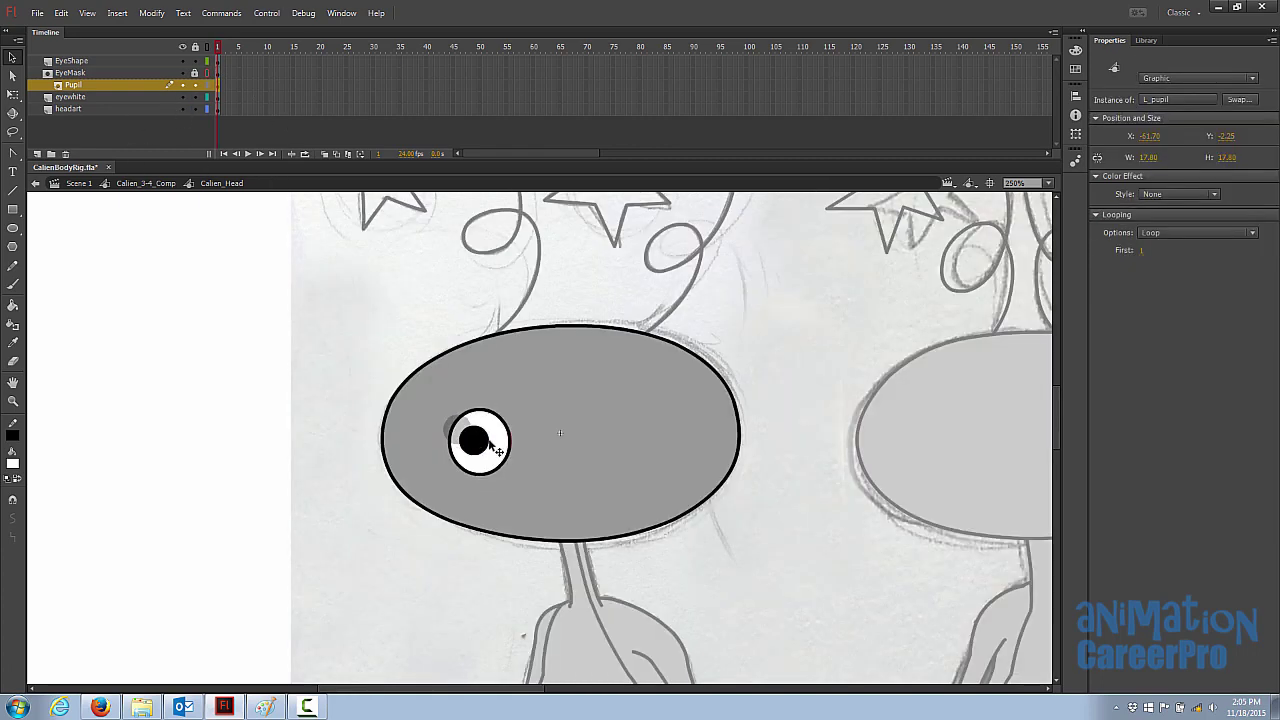
pyautogui.moveTo(467, 434); pyautogui.dragTo(503, 426)
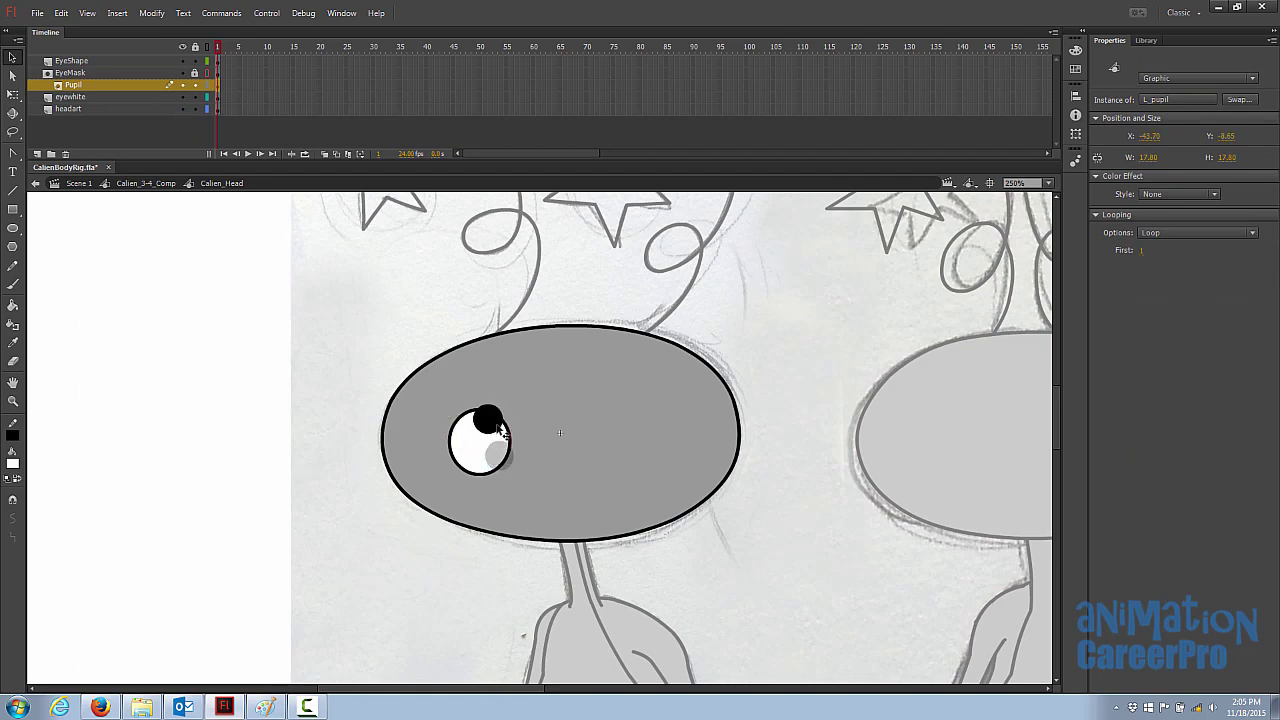
pyautogui.doubleClick(281, 363)
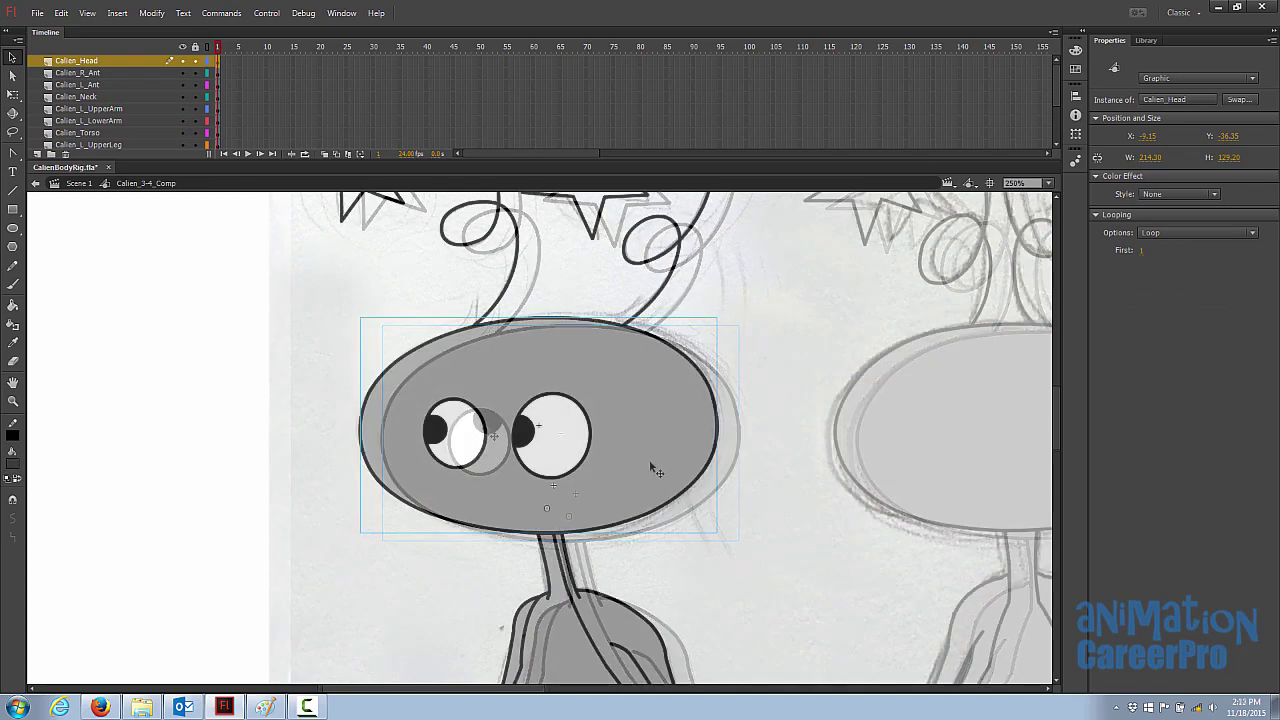
# Inside the Calien_Head symbol, convert the smaller eye's outline on the EyeShape layer into a graphic symbol named R_eye
pyautogui.doubleClick(650, 463)
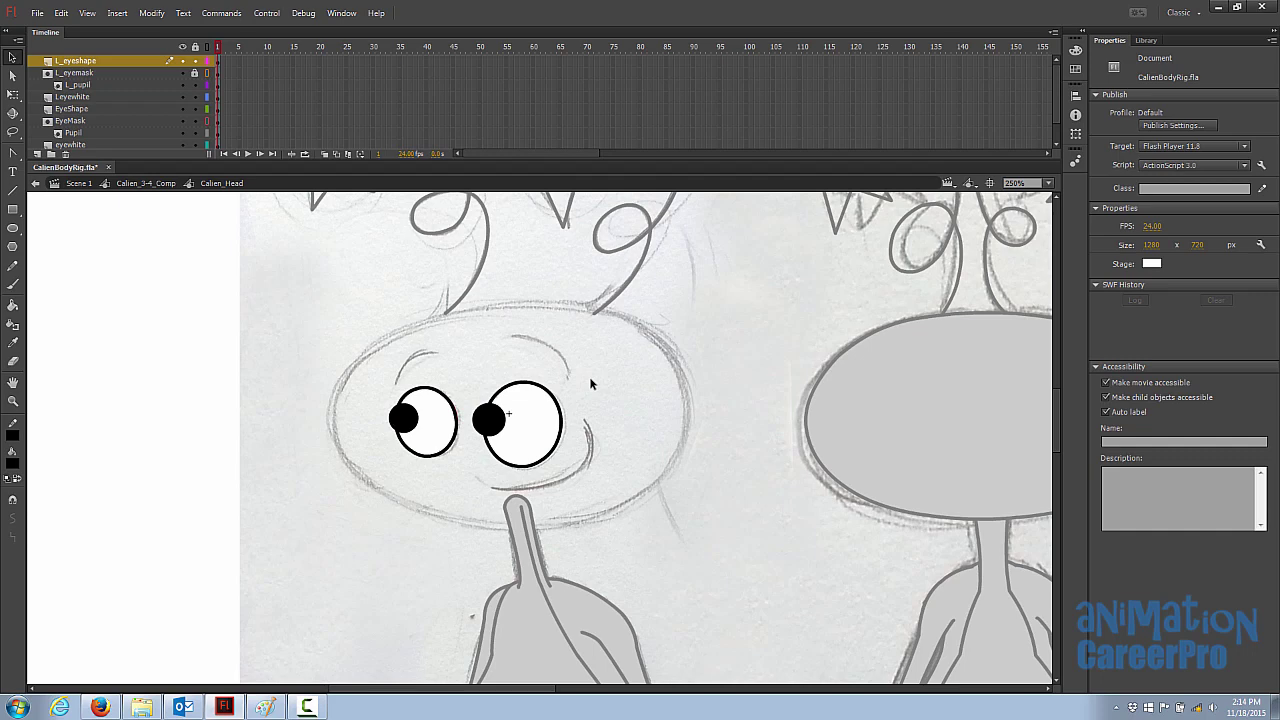
pyautogui.press('z')
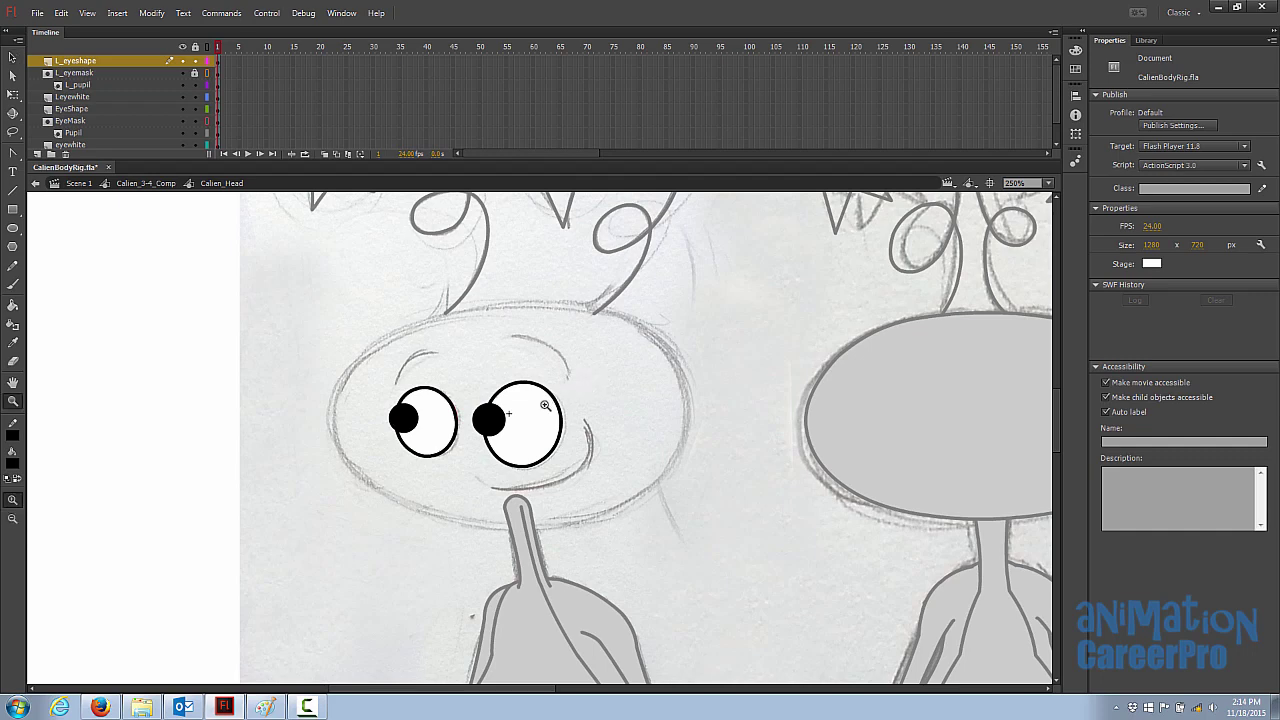
pyautogui.click(505, 415)
pyautogui.press('v')
pyautogui.doubleClick(464, 416)
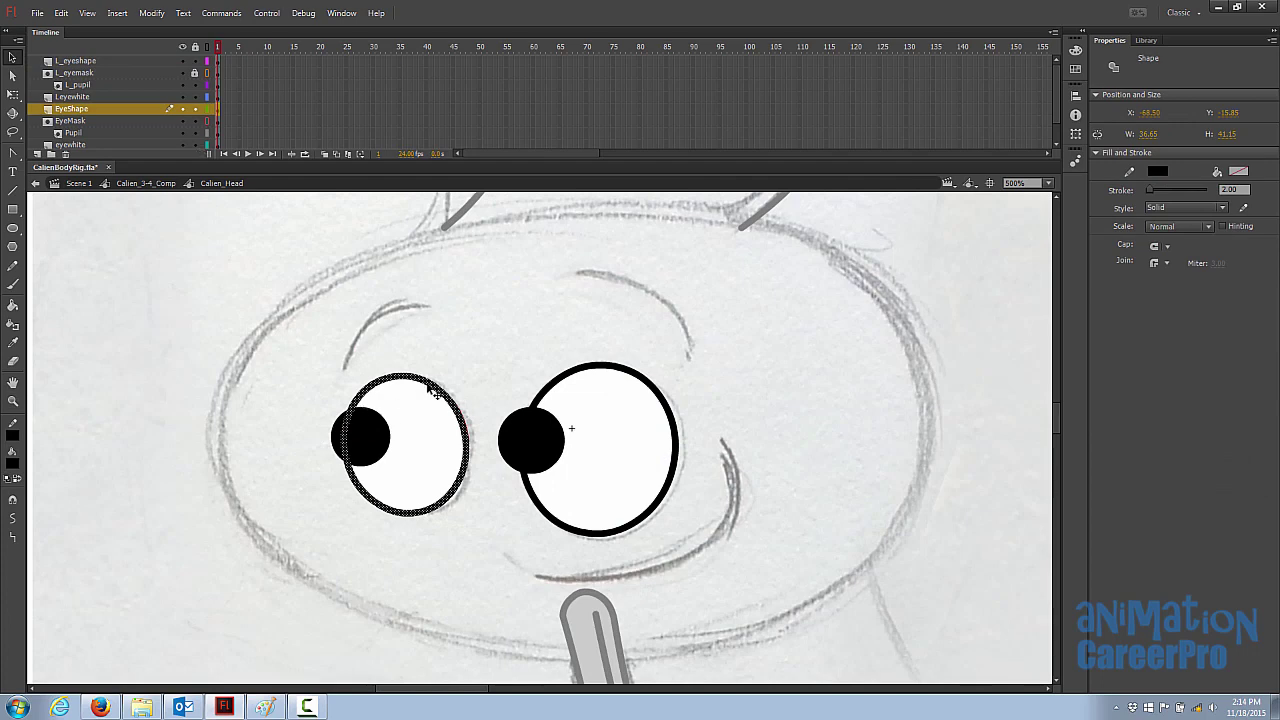
pyautogui.press('F8')
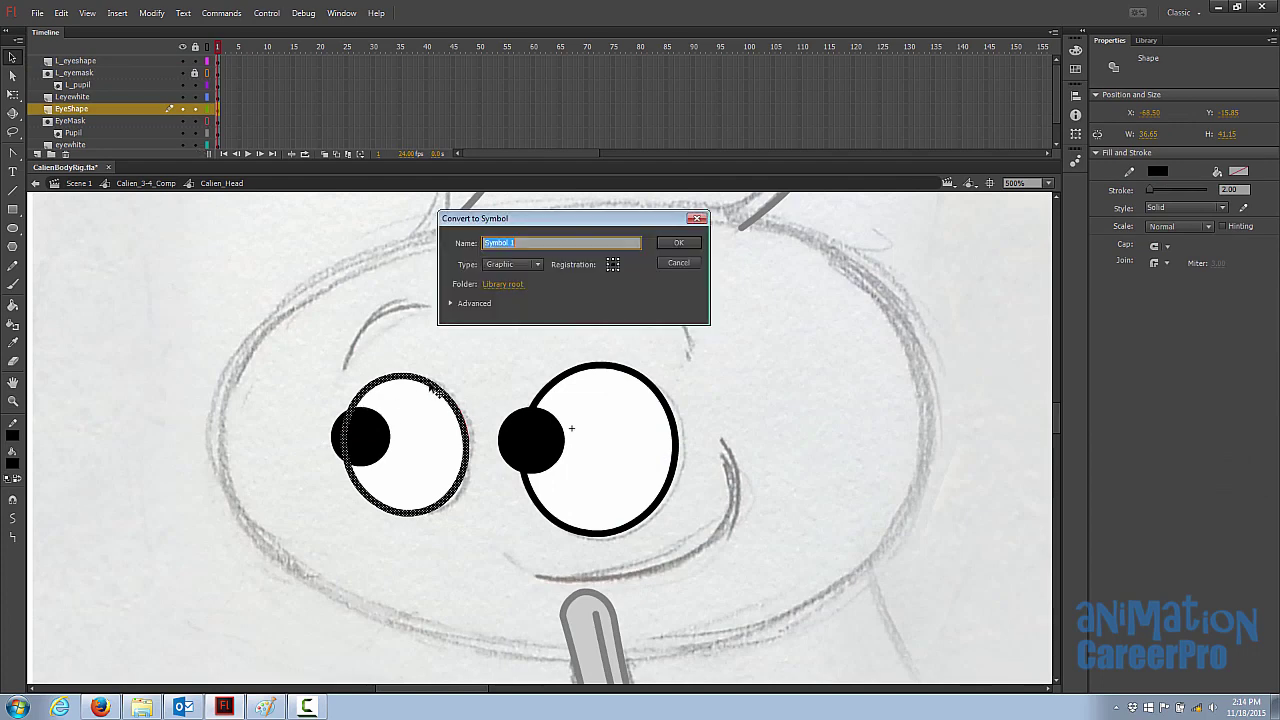
pyautogui.write('R')
pyautogui.press('Return')
# Convert the larger eye's outline on the L_eyeshape layer into its own graphic symbol
pyautogui.click(609, 371)
pyautogui.click(610, 367)
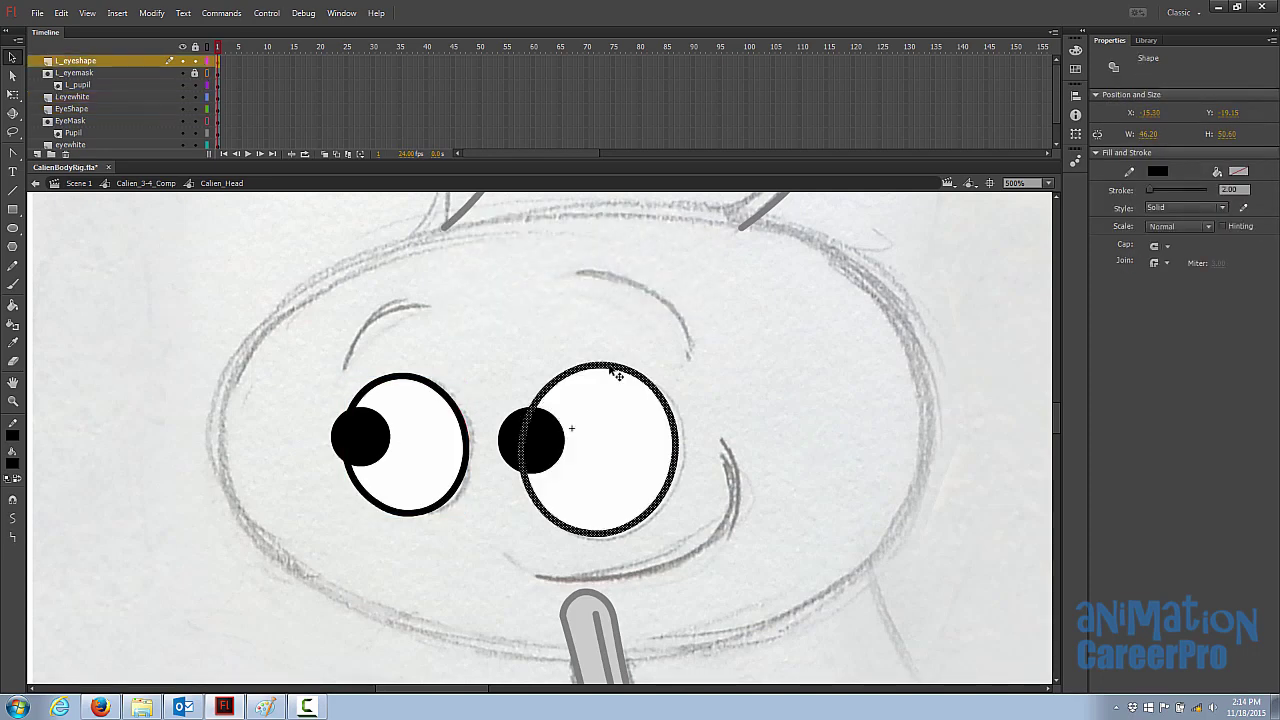
pyautogui.press('F8')
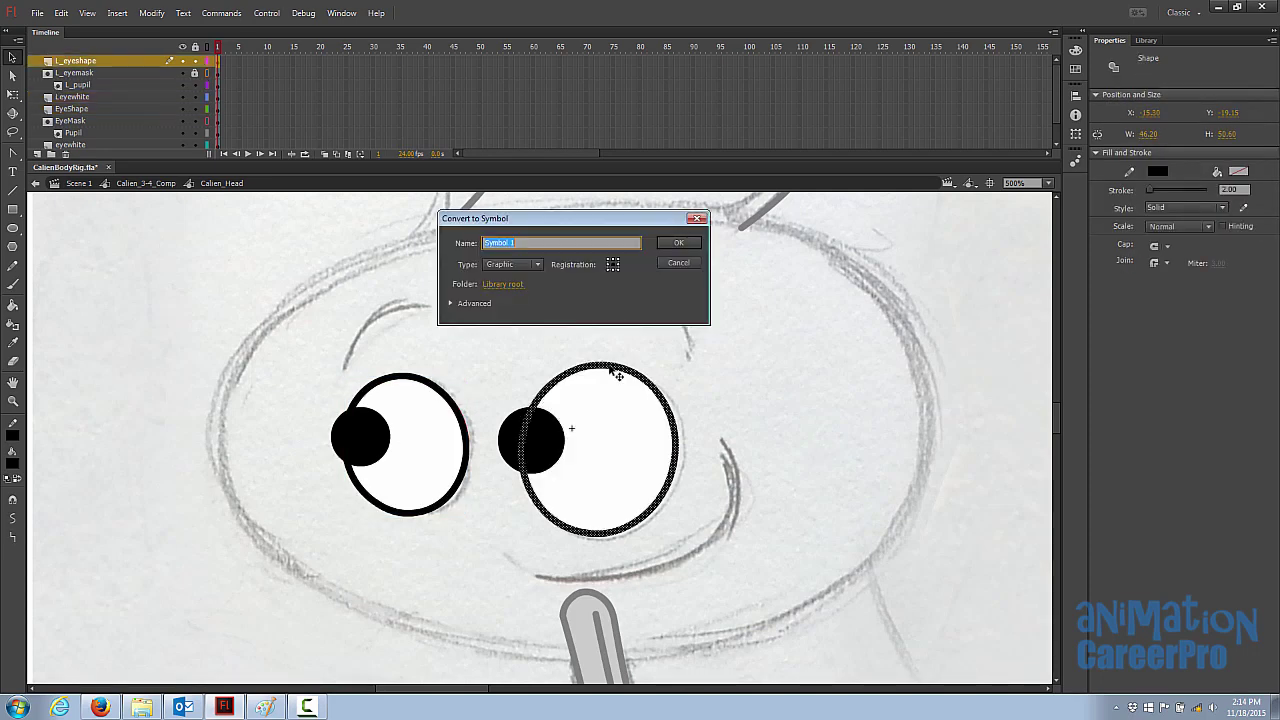
pyautogui.write('L')
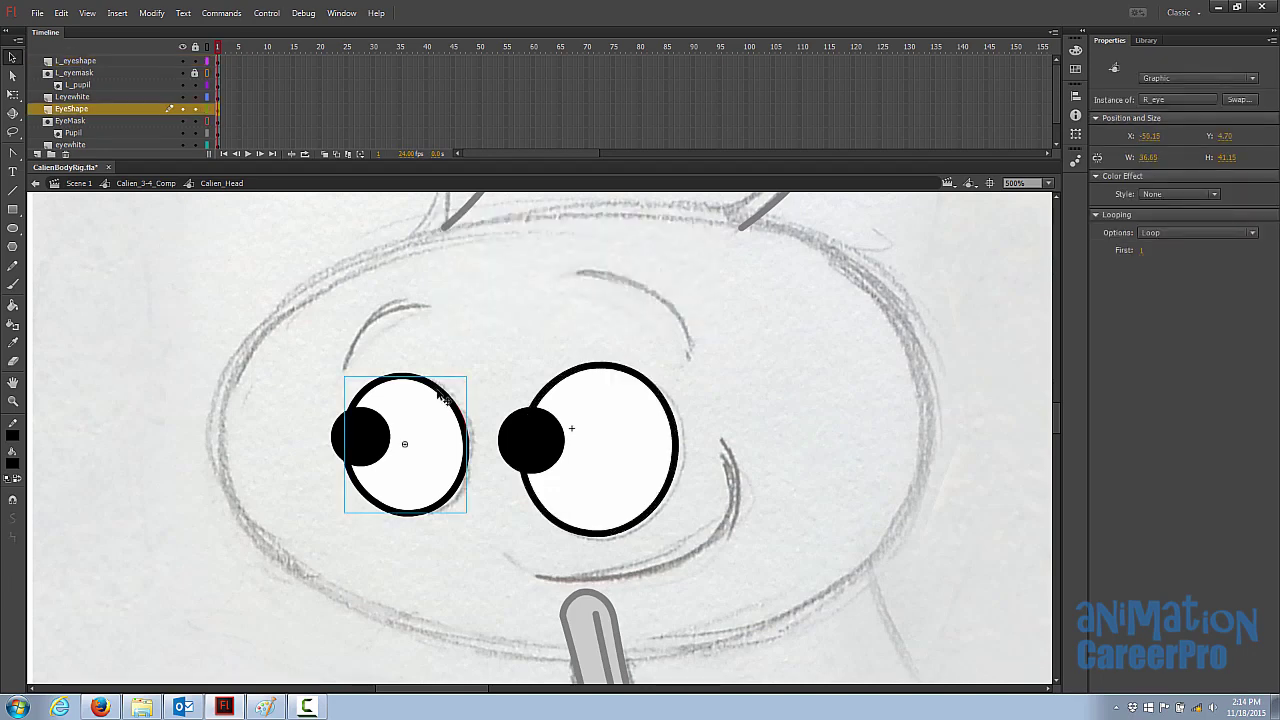
# Open the R_eye symbol for editing and copy its outline from frame 1 into frame 2
pyautogui.doubleClick(445, 398)
pyautogui.click(449, 387)
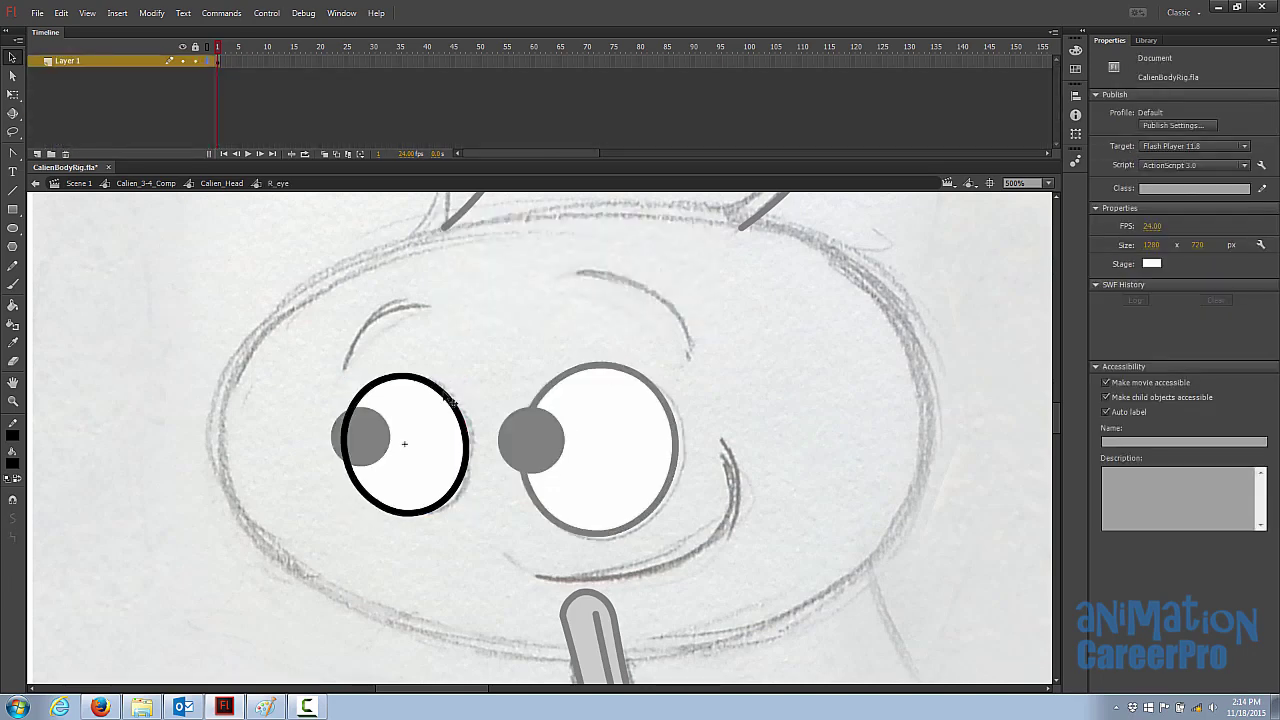
pyautogui.click(447, 394)
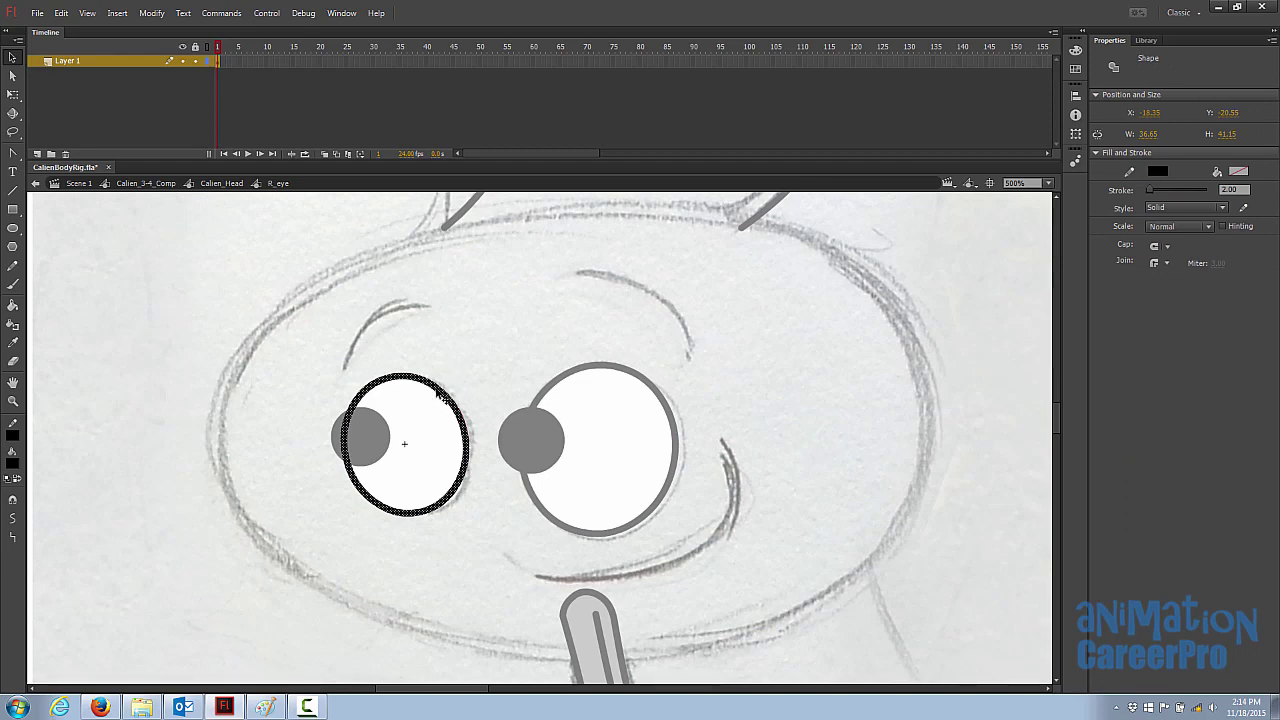
pyautogui.rightClick(218, 61)
pyautogui.click(310, 266)
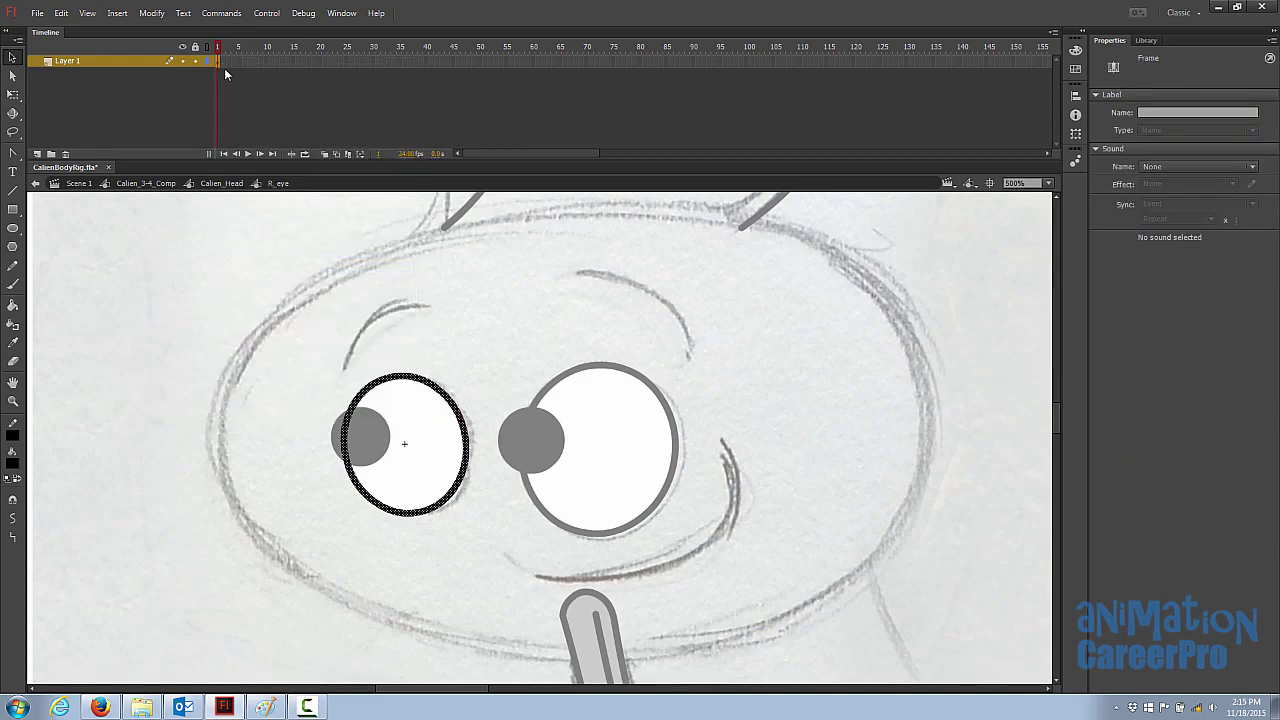
pyautogui.click(224, 68)
pyautogui.rightClick(224, 66)
pyautogui.click(308, 284)
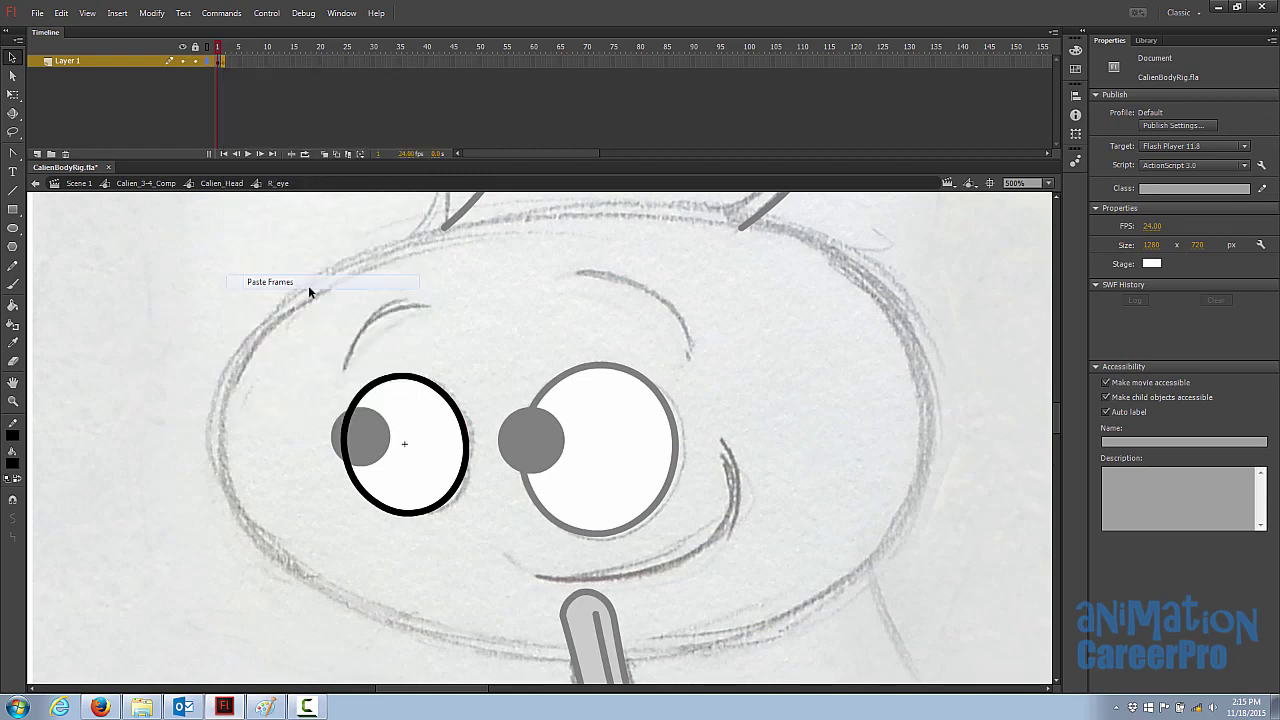
# On frame 2, draw an upper eyelid line across the eye outline and bend it into an upward arc
pyautogui.click(226, 50)
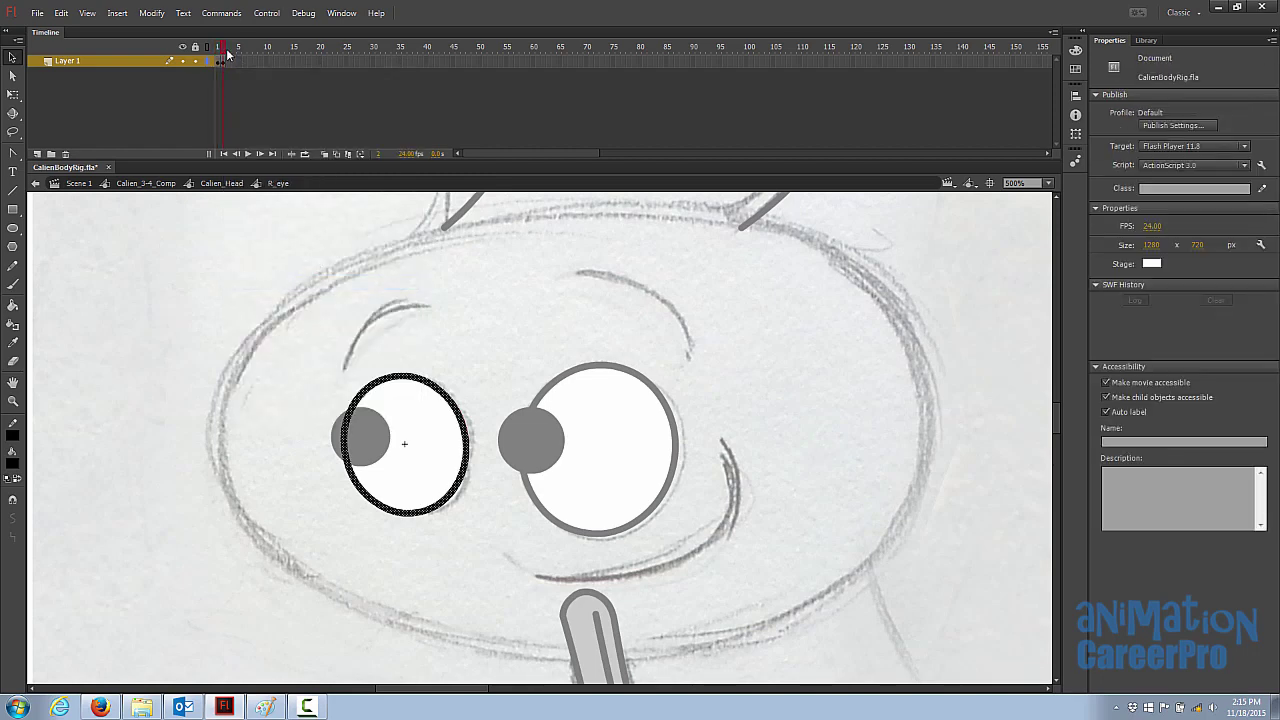
pyautogui.moveTo(227, 51); pyautogui.dragTo(225, 52)
pyautogui.click(223, 62)
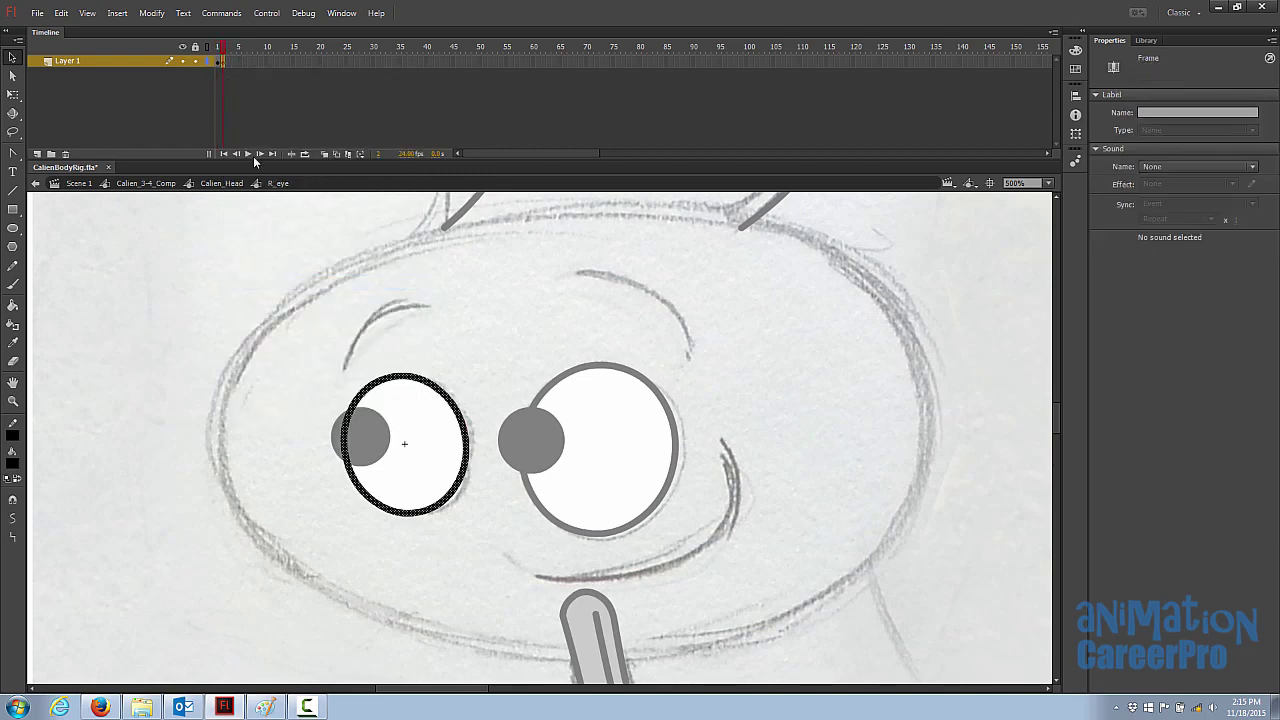
pyautogui.click(385, 353)
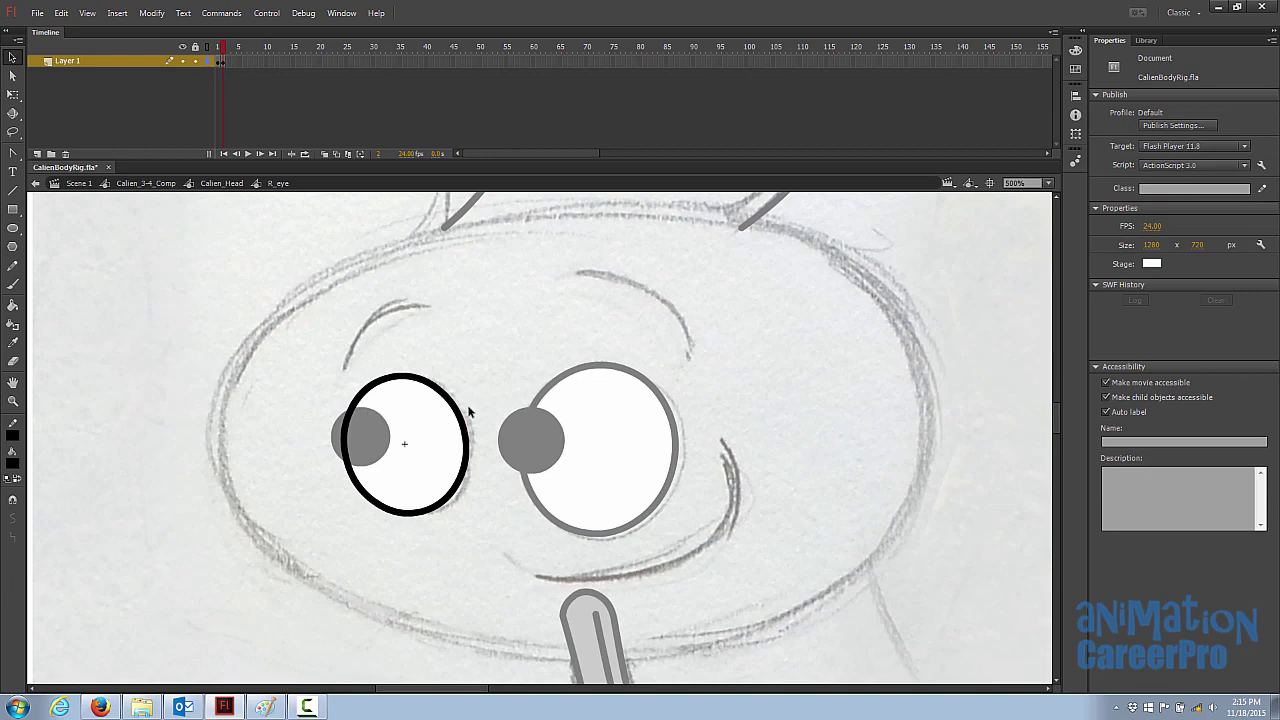
pyautogui.press('n')
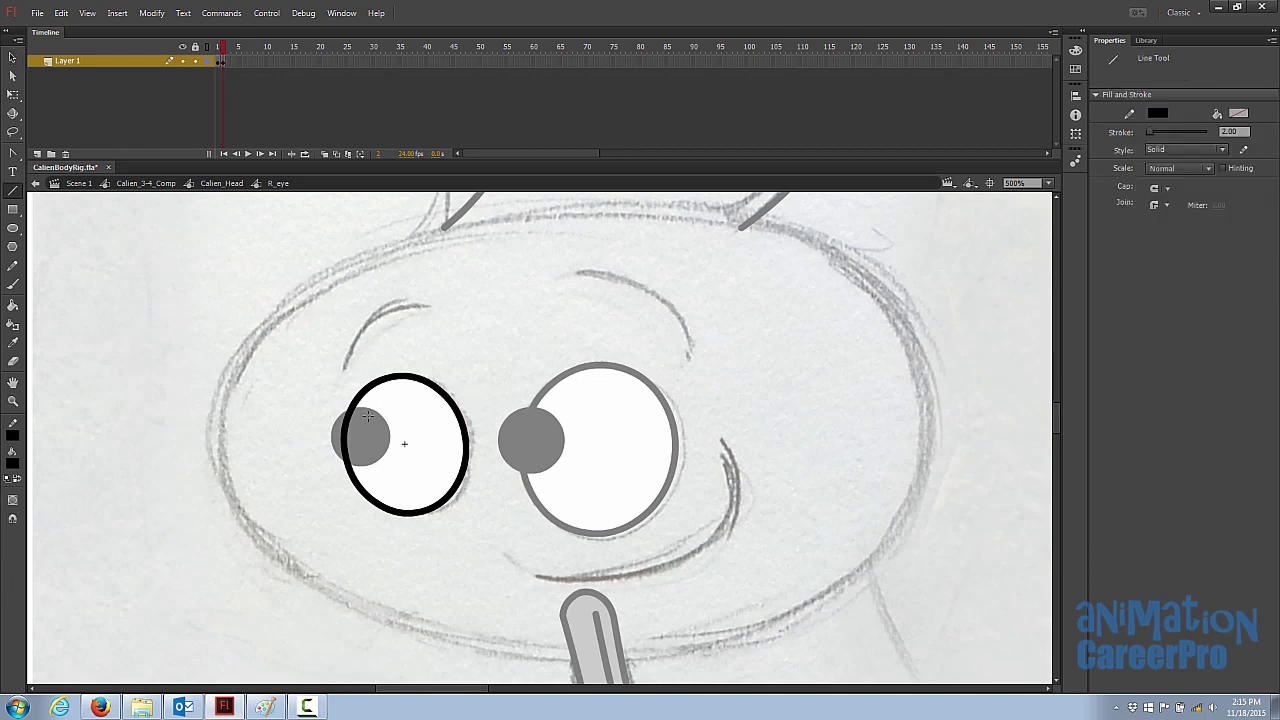
pyautogui.moveTo(343, 432); pyautogui.dragTo(408, 405)
pyautogui.press('v')
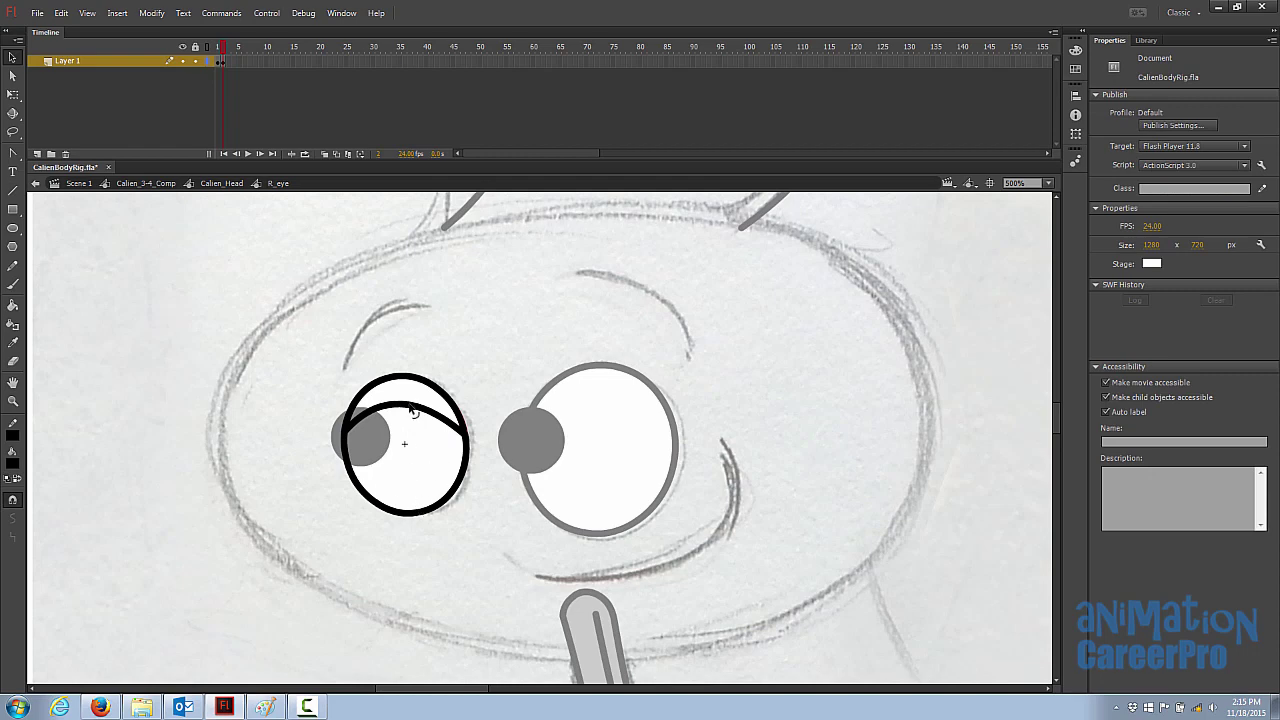
# Copy frame 2 of the R_eye symbol, including the eyelid line, into frame 3
pyautogui.rightClick(222, 62)
pyautogui.click(285, 266)
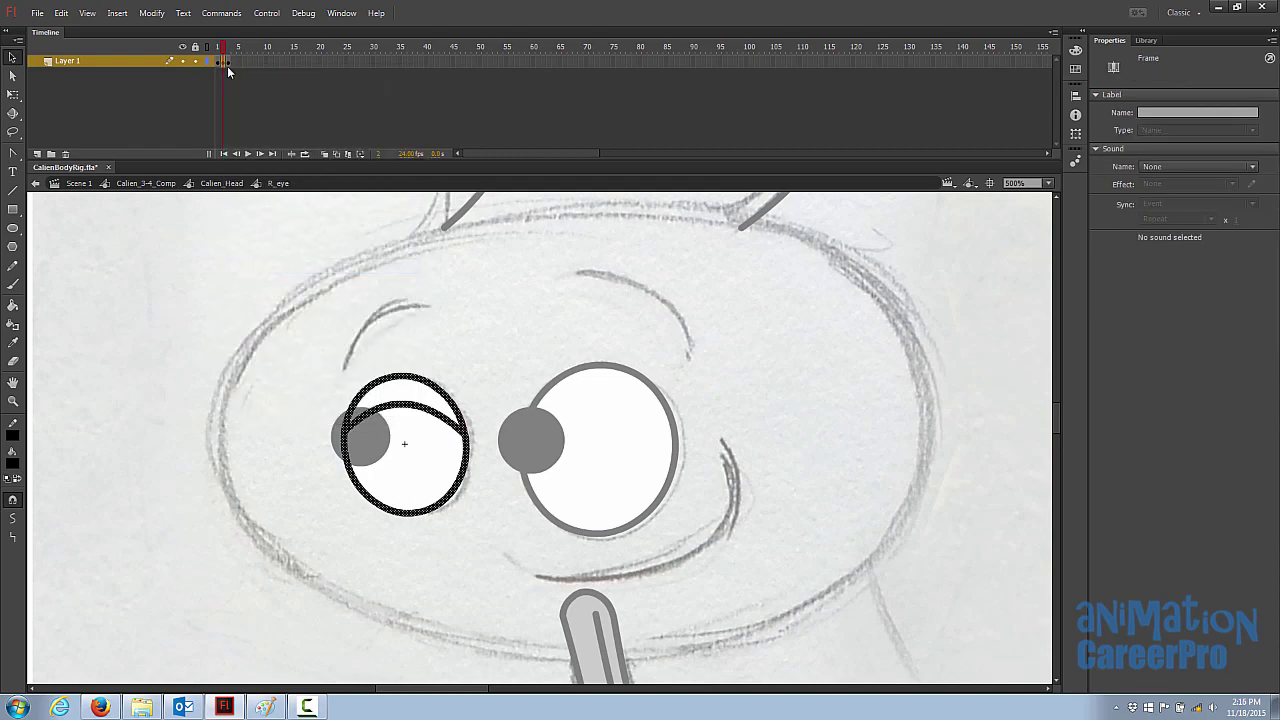
pyautogui.rightClick(229, 64)
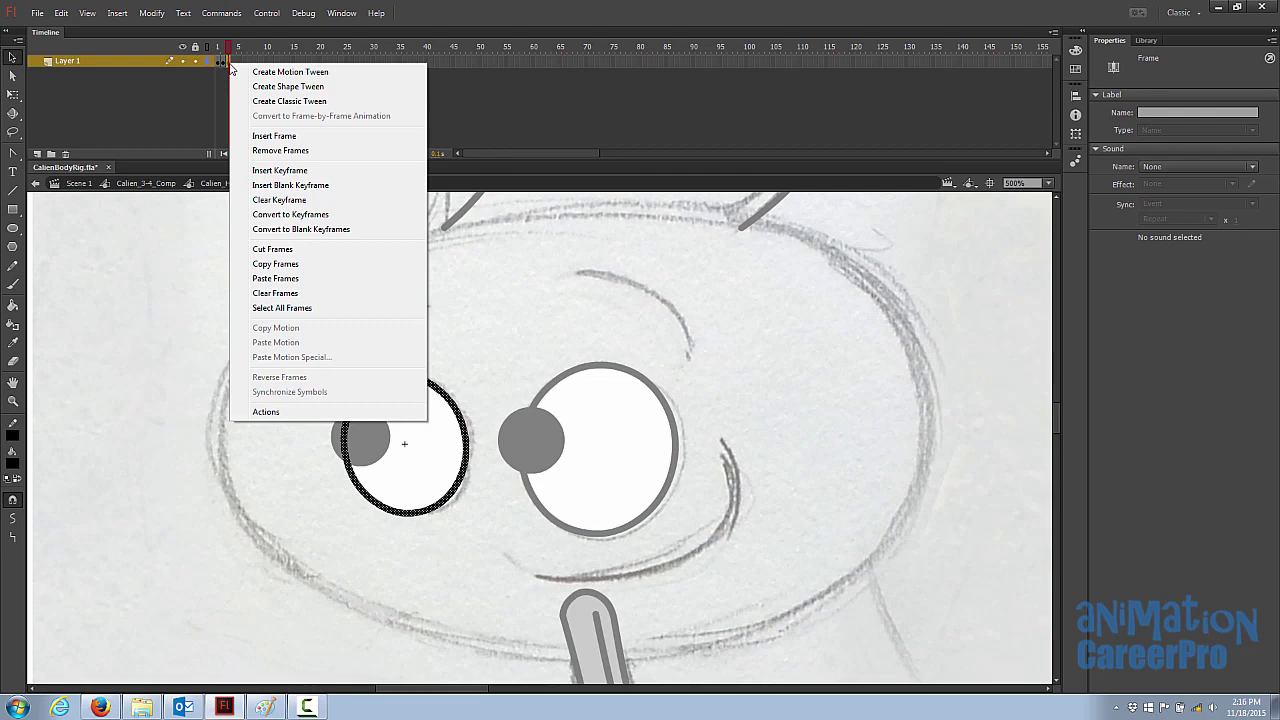
pyautogui.click(308, 279)
# On frame 3, bend the eyelid line into a downward arc and nudge it lower to make a half-closed eye
pyautogui.click(373, 366)
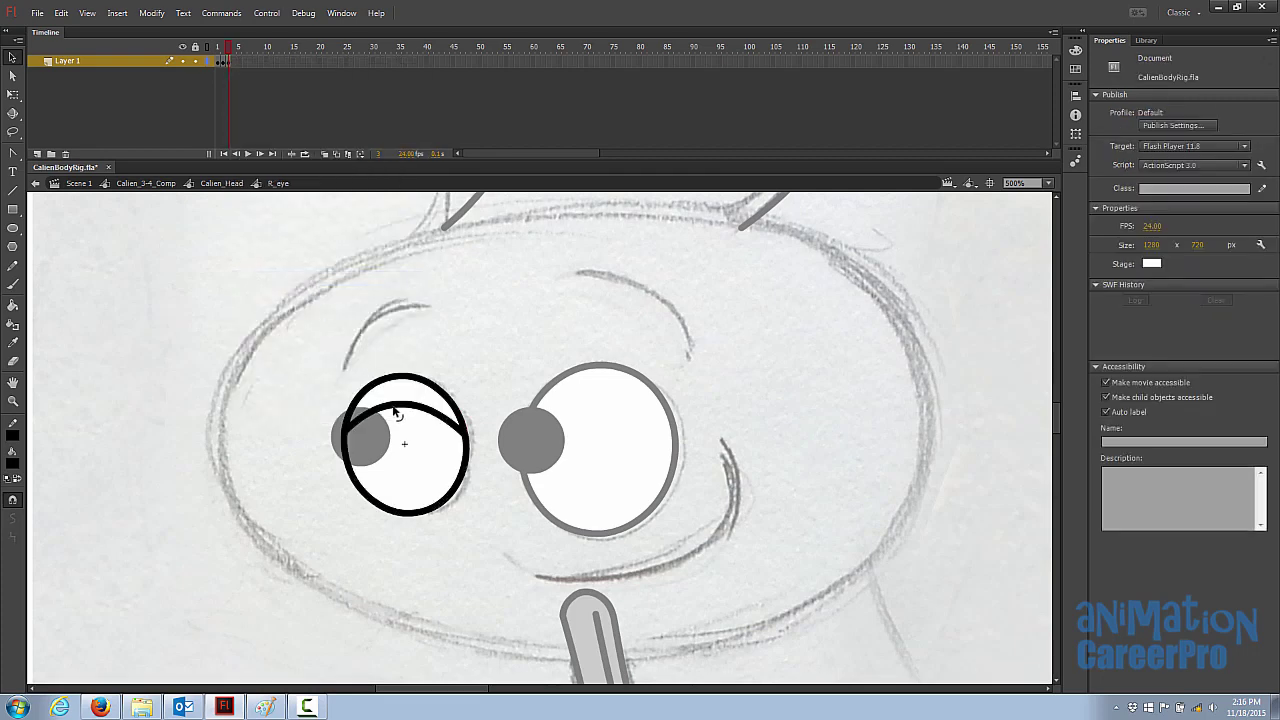
pyautogui.moveTo(402, 408); pyautogui.dragTo(403, 454)
pyautogui.click(434, 452)
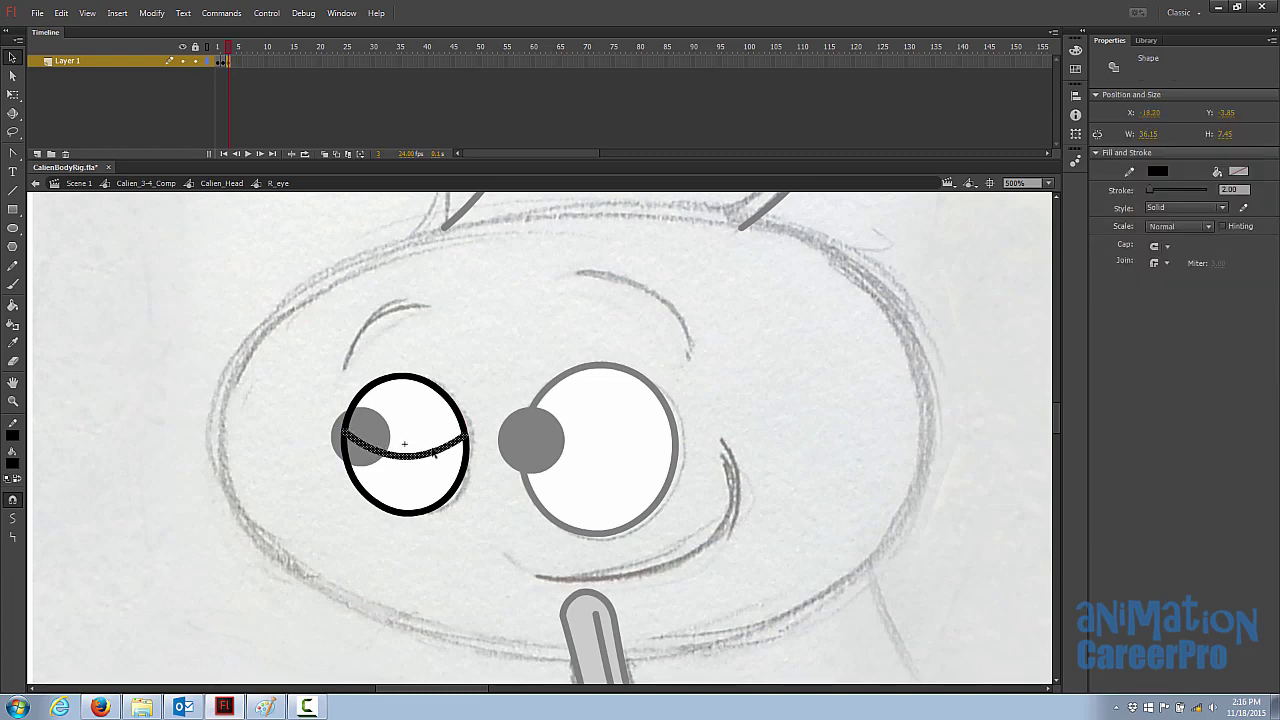
pyautogui.press('Down')
pyautogui.press('Down')
pyautogui.press('Down')
pyautogui.press('Down')
pyautogui.press('Down')
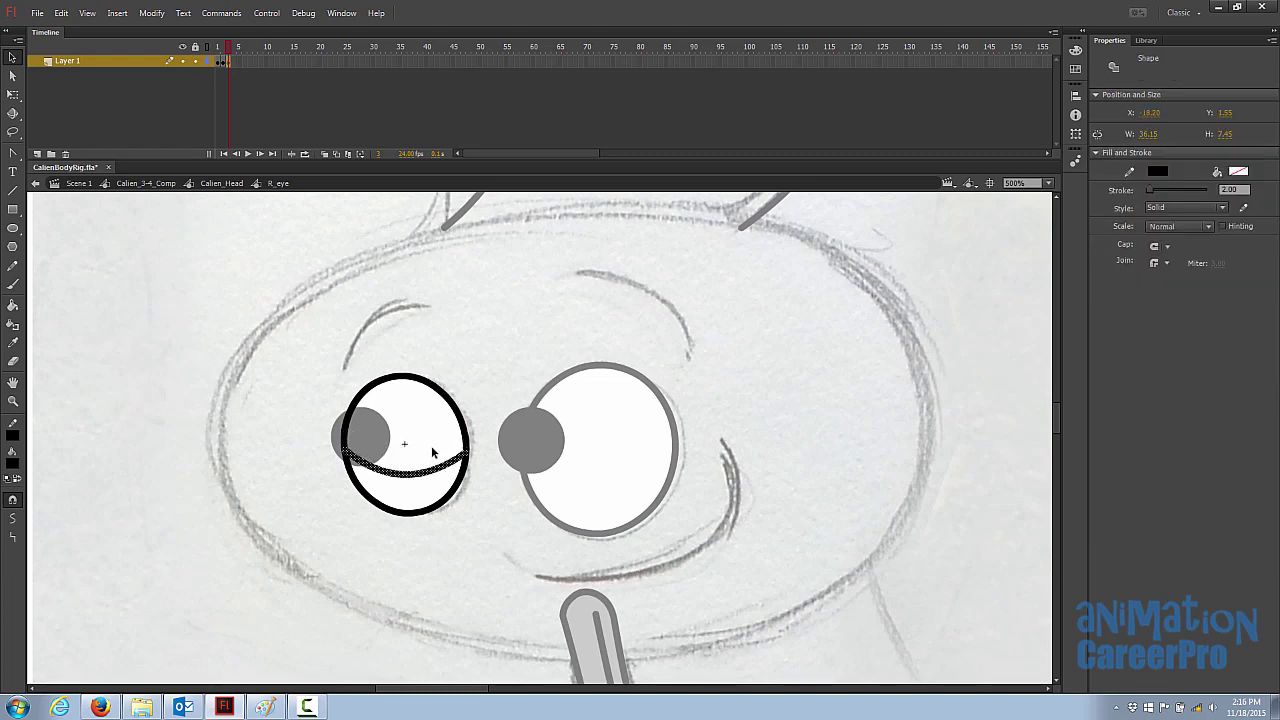
pyautogui.press('Escape')
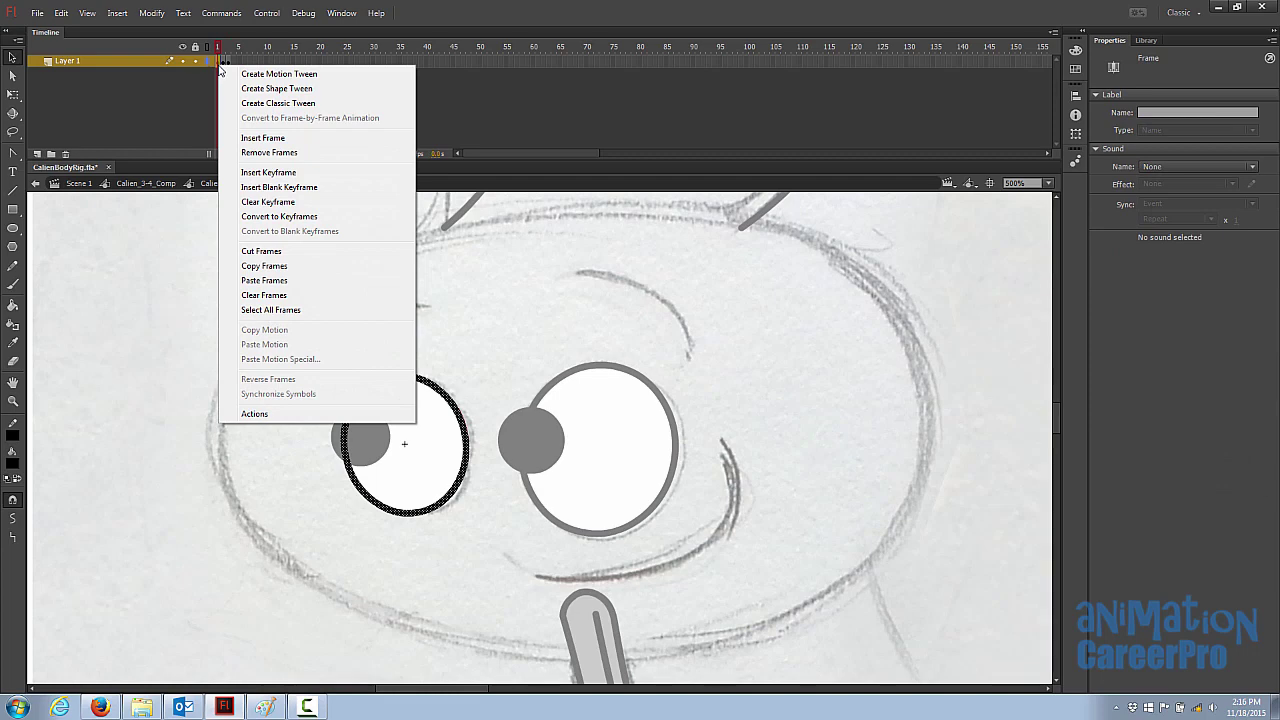
# Copy the plain eye outline from frame 1 into frame 4 of the R_eye symbol
pyautogui.click(266, 266)
pyautogui.click(233, 62)
pyautogui.rightClick(235, 65)
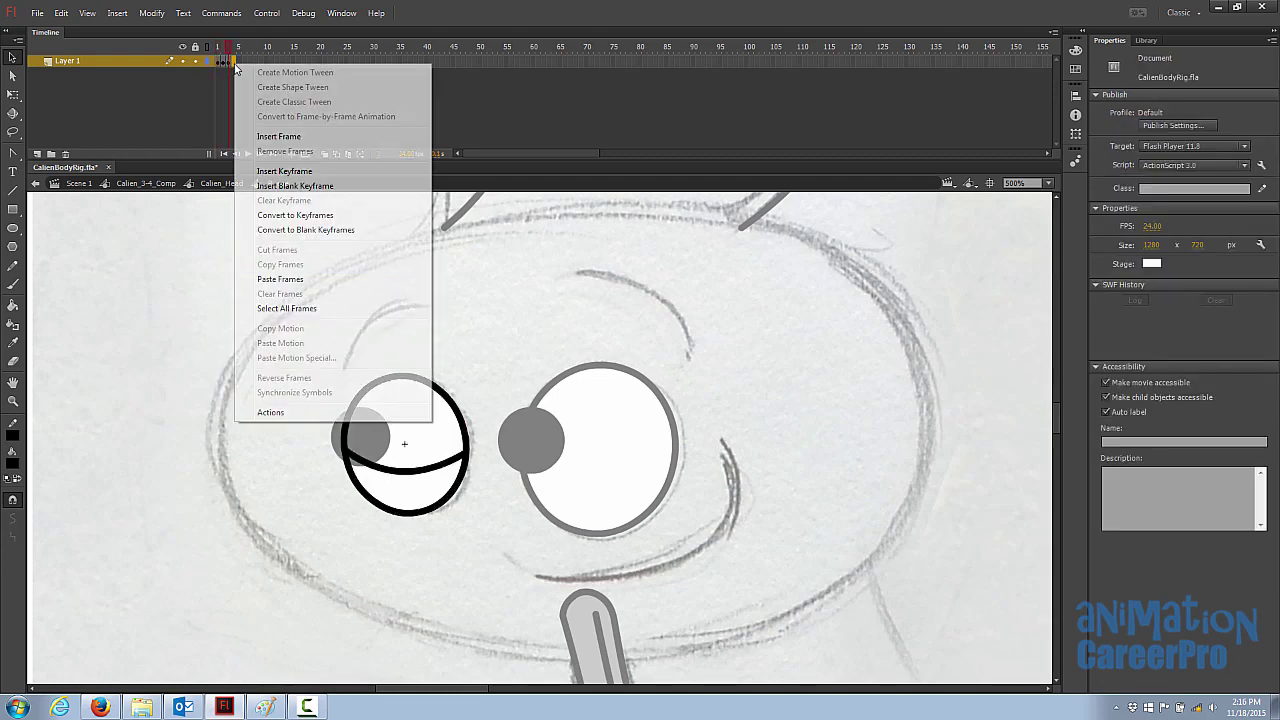
pyautogui.click(300, 280)
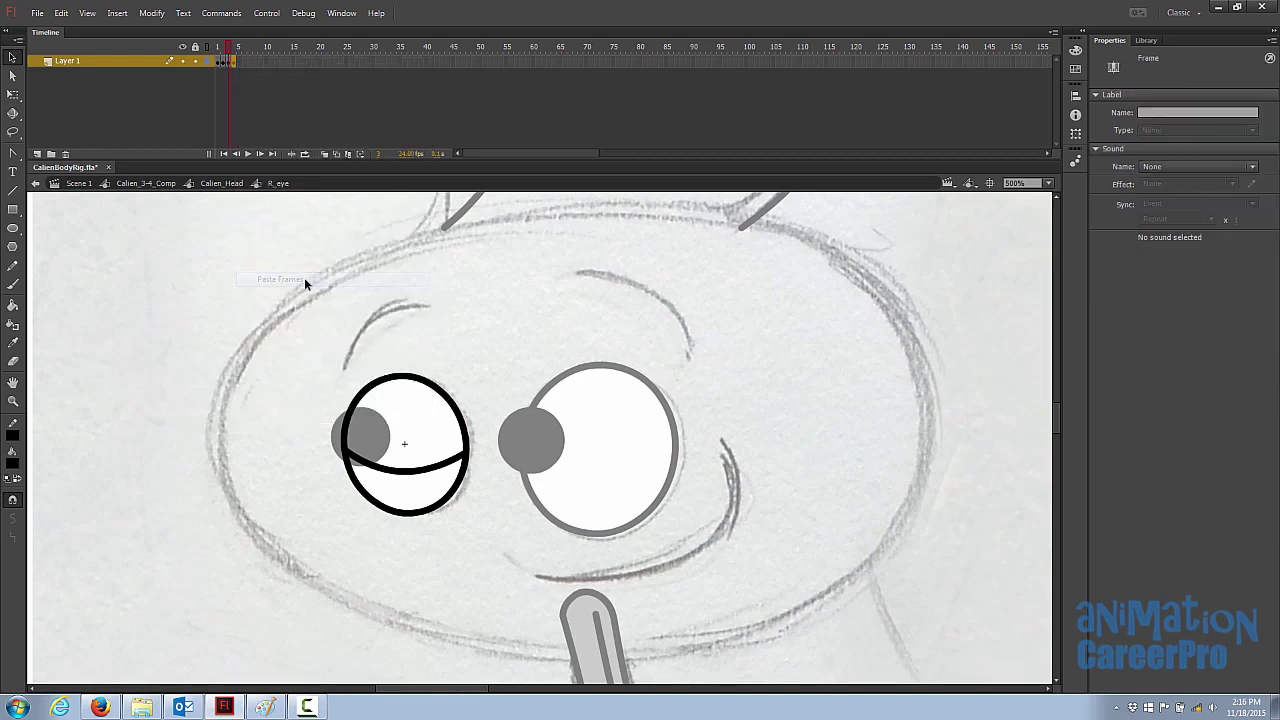
# Fill the eye outline on frame 4 with dark grey #333333 to make a fully closed eye
pyautogui.click(235, 49)
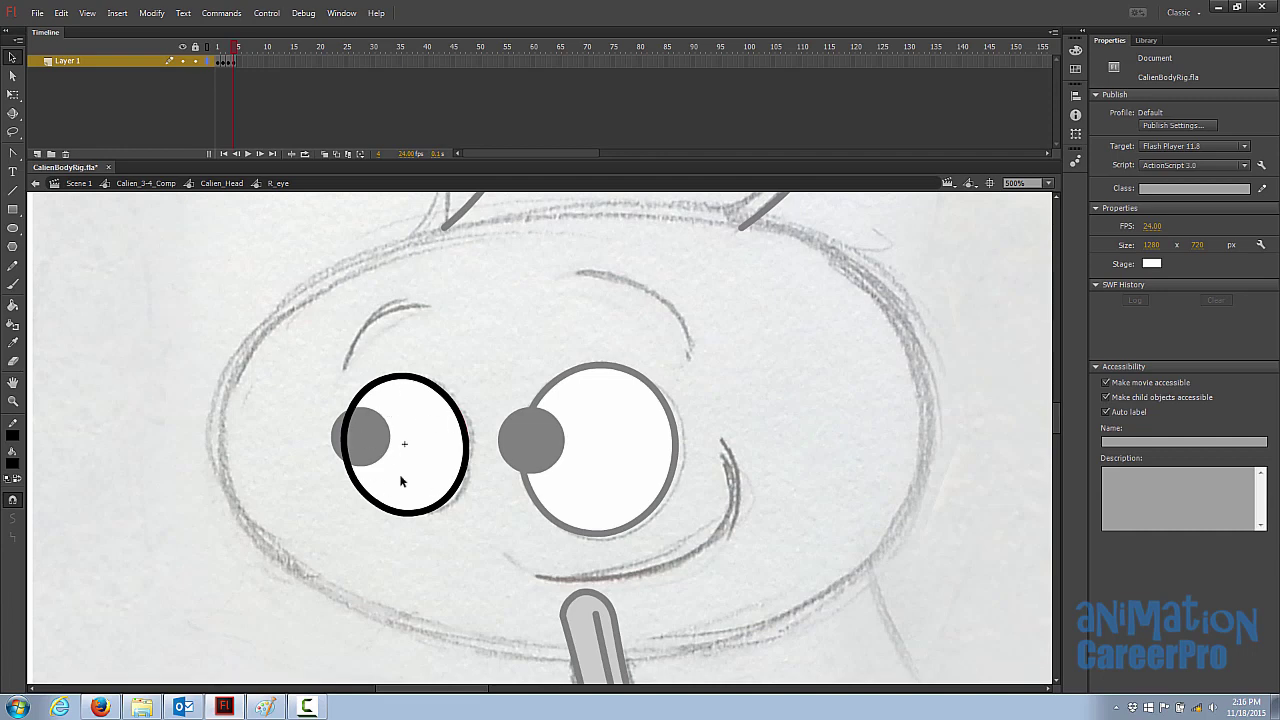
pyautogui.click(12, 463)
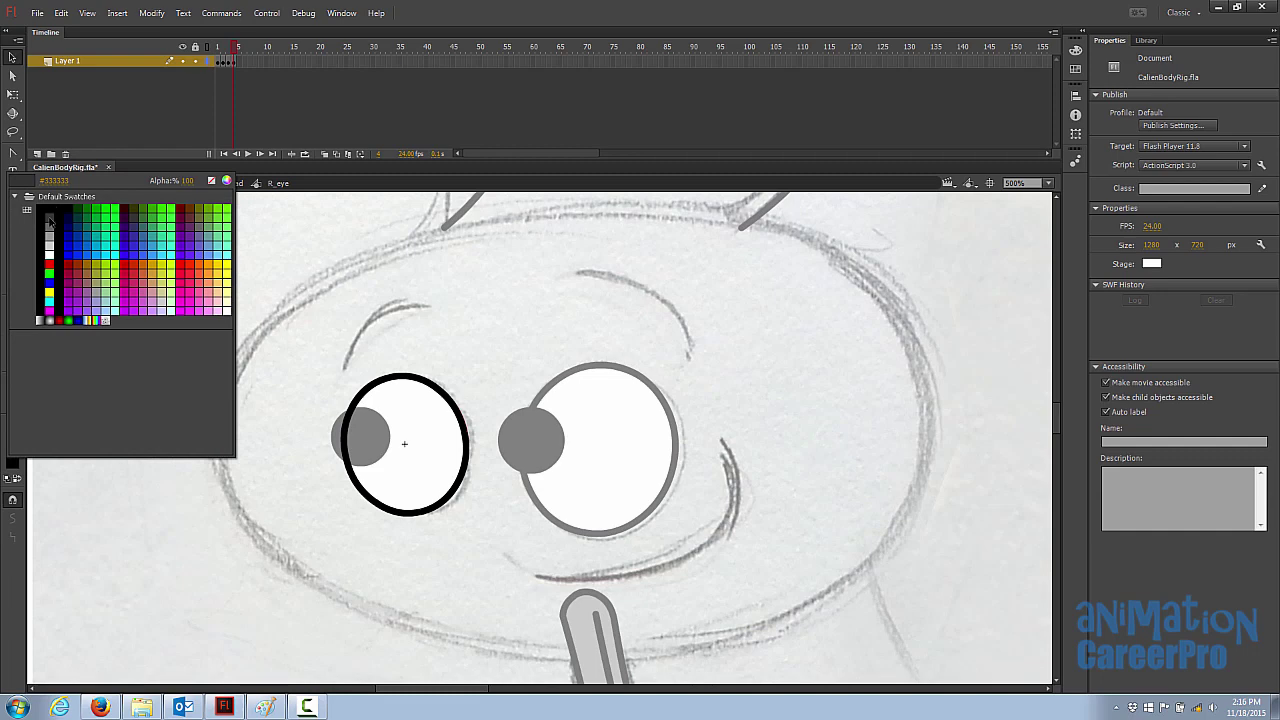
pyautogui.click(49, 220)
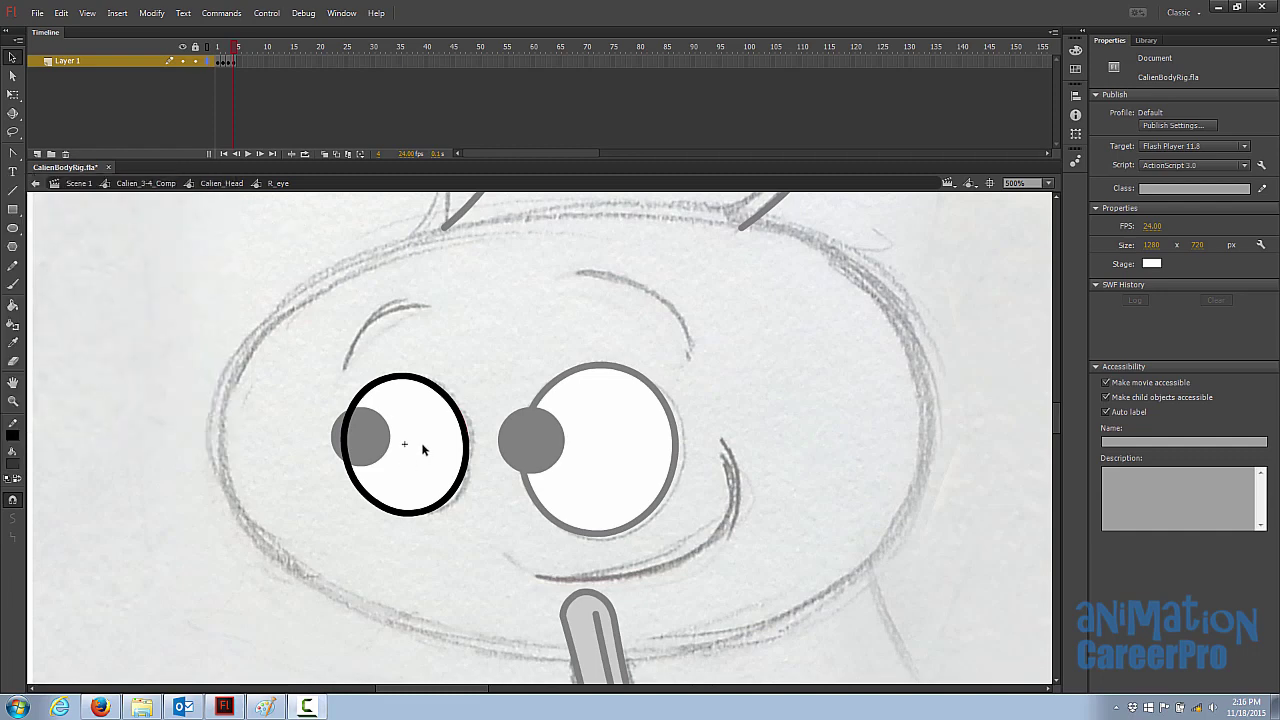
pyautogui.press('k')
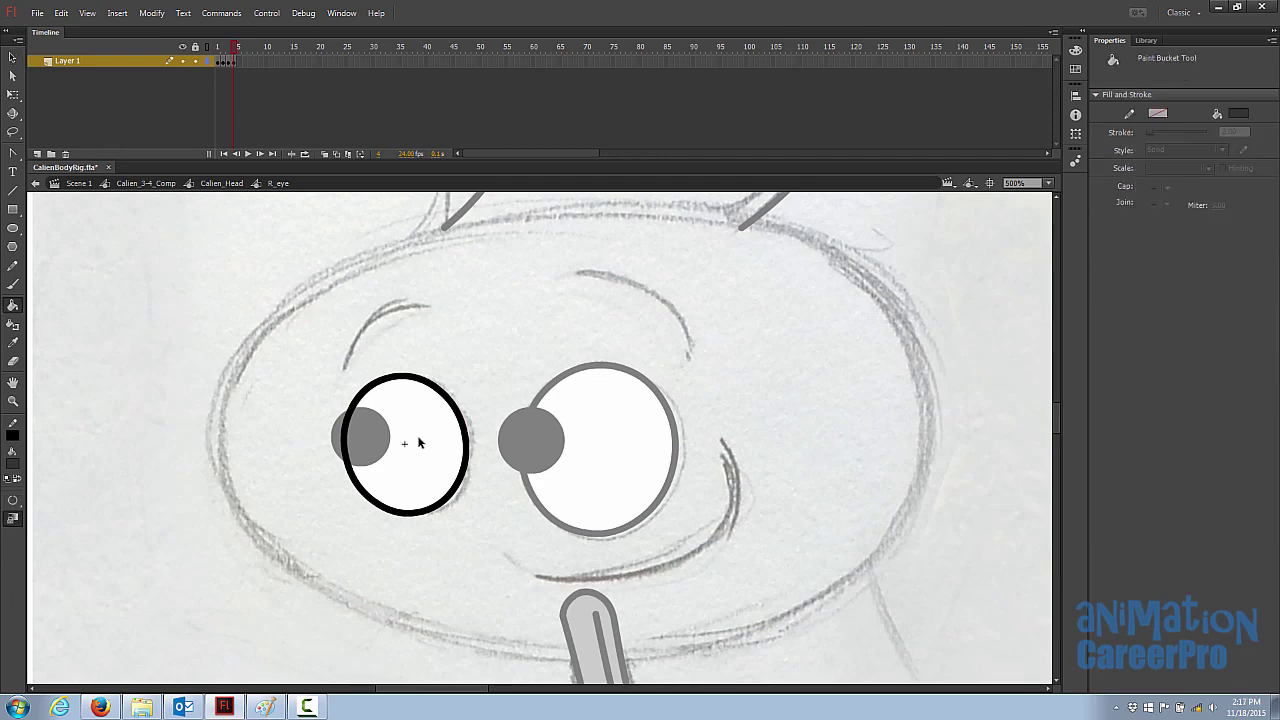
pyautogui.click(420, 443)
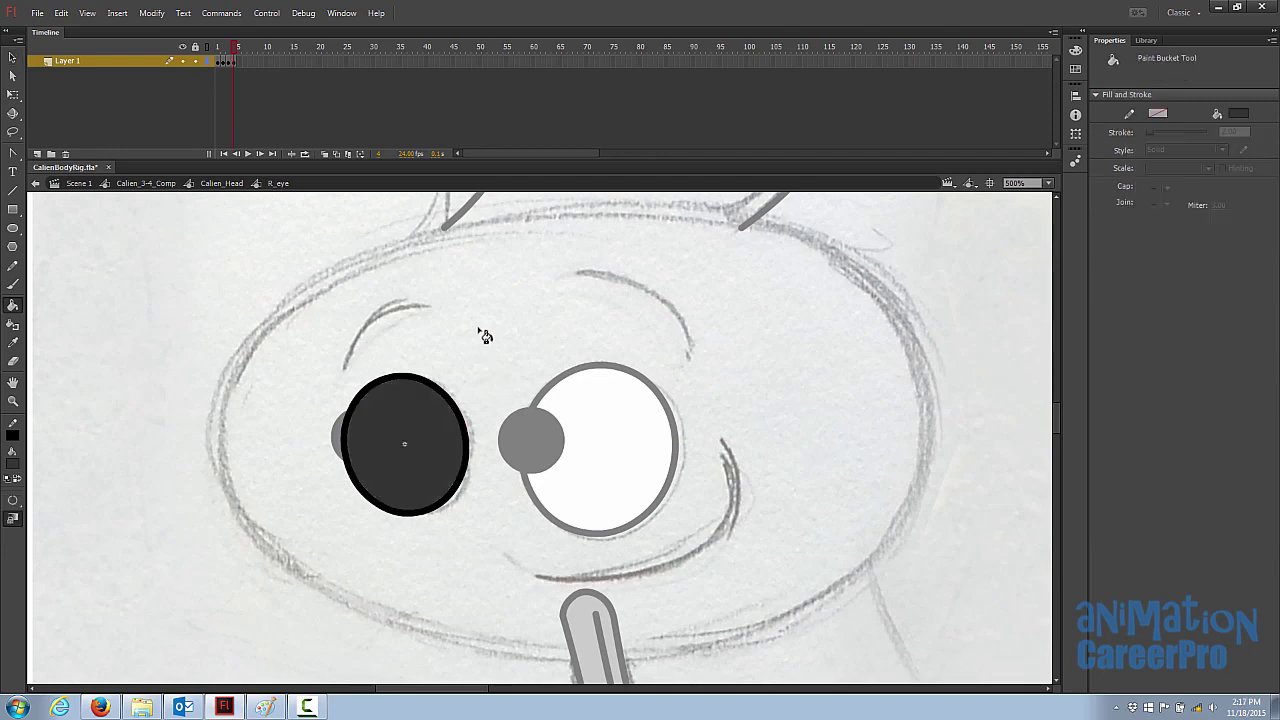
# Fill the area above the eyelid line with the same dark grey on frames 2 and 3
pyautogui.press('v')
pyautogui.click(221, 55)
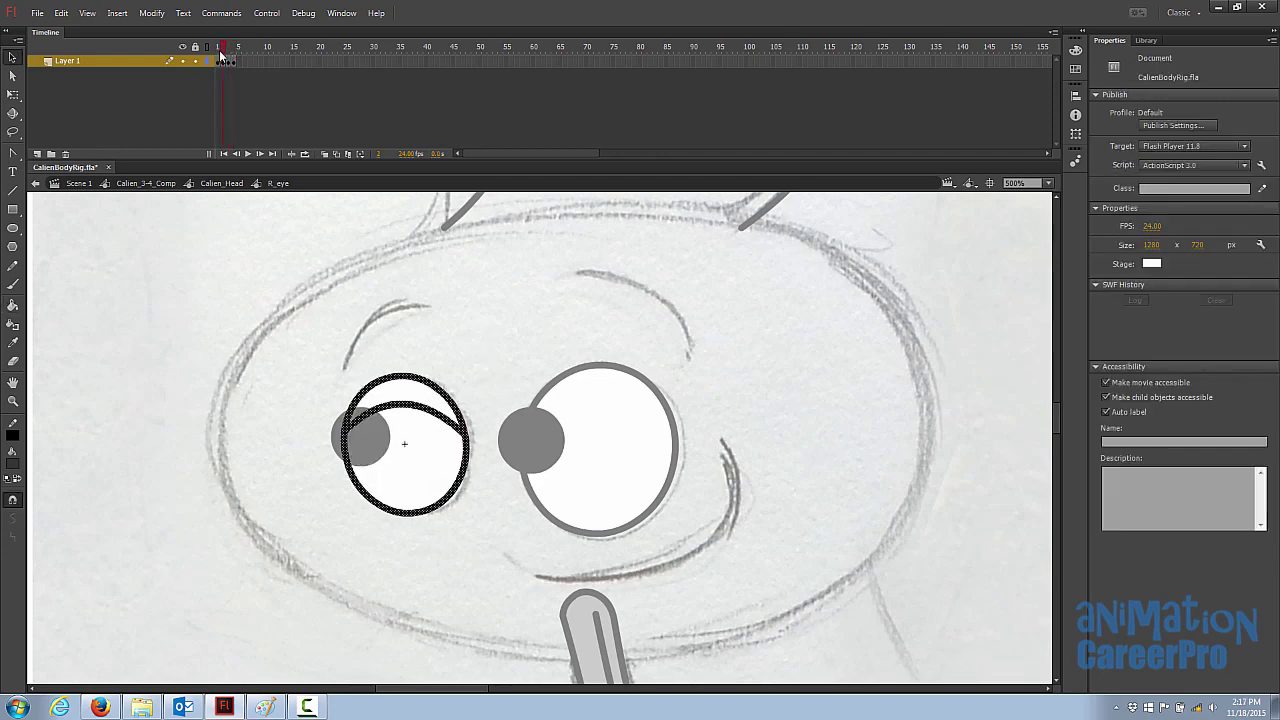
pyautogui.moveTo(221, 54)
pyautogui.mouseDown()
pyautogui.moveTo(234, 58)
pyautogui.moveTo(222, 62)
pyautogui.mouseUp()
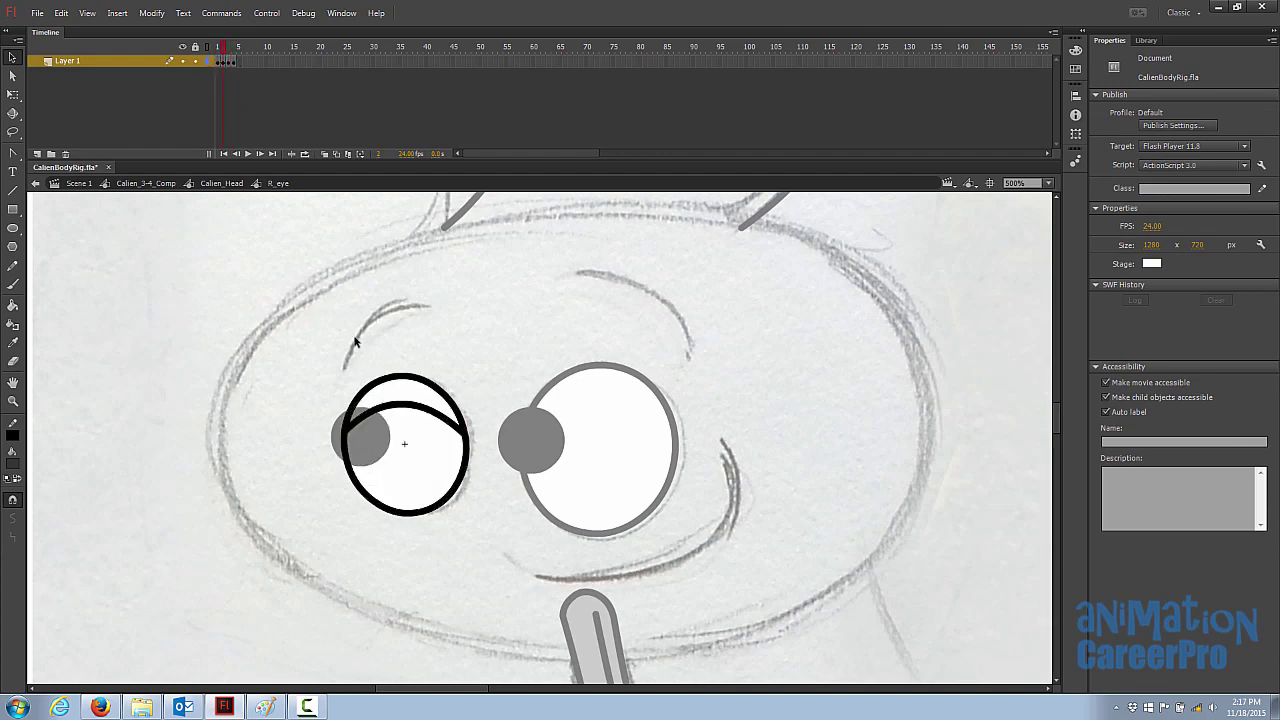
pyautogui.press('k')
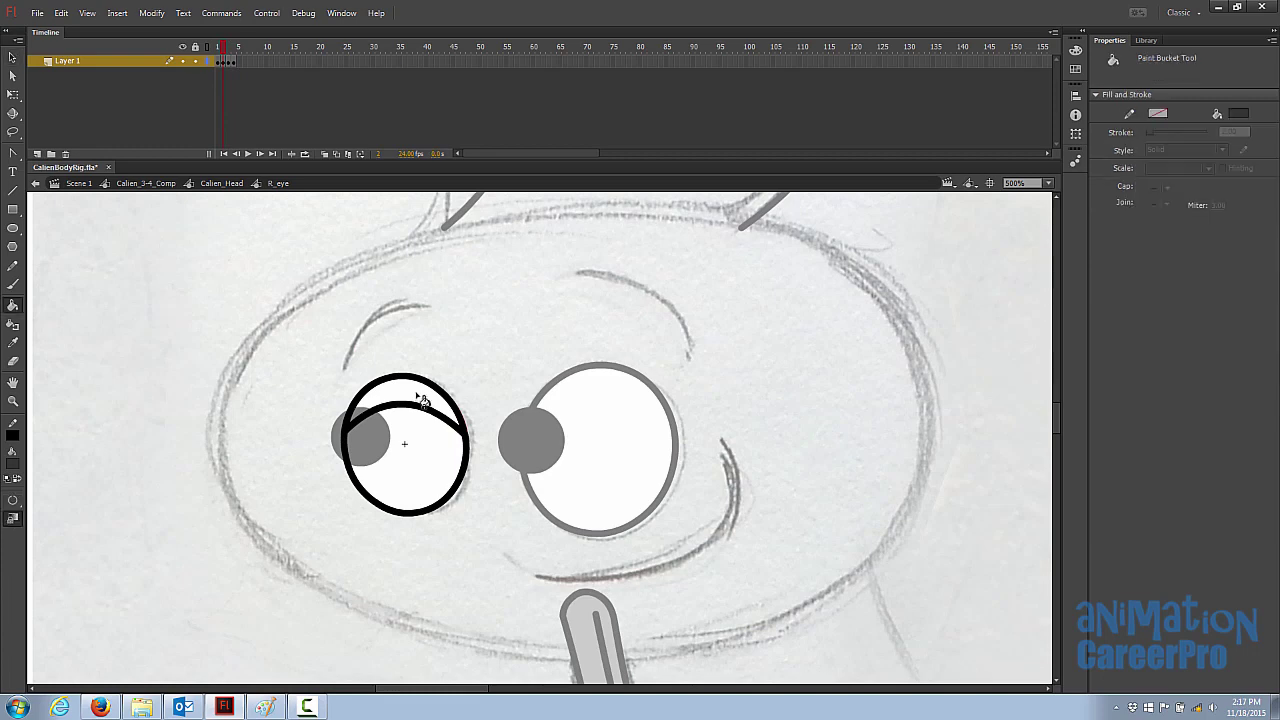
pyautogui.click(417, 395)
pyautogui.click(228, 55)
pyautogui.click(417, 409)
pyautogui.press('v')
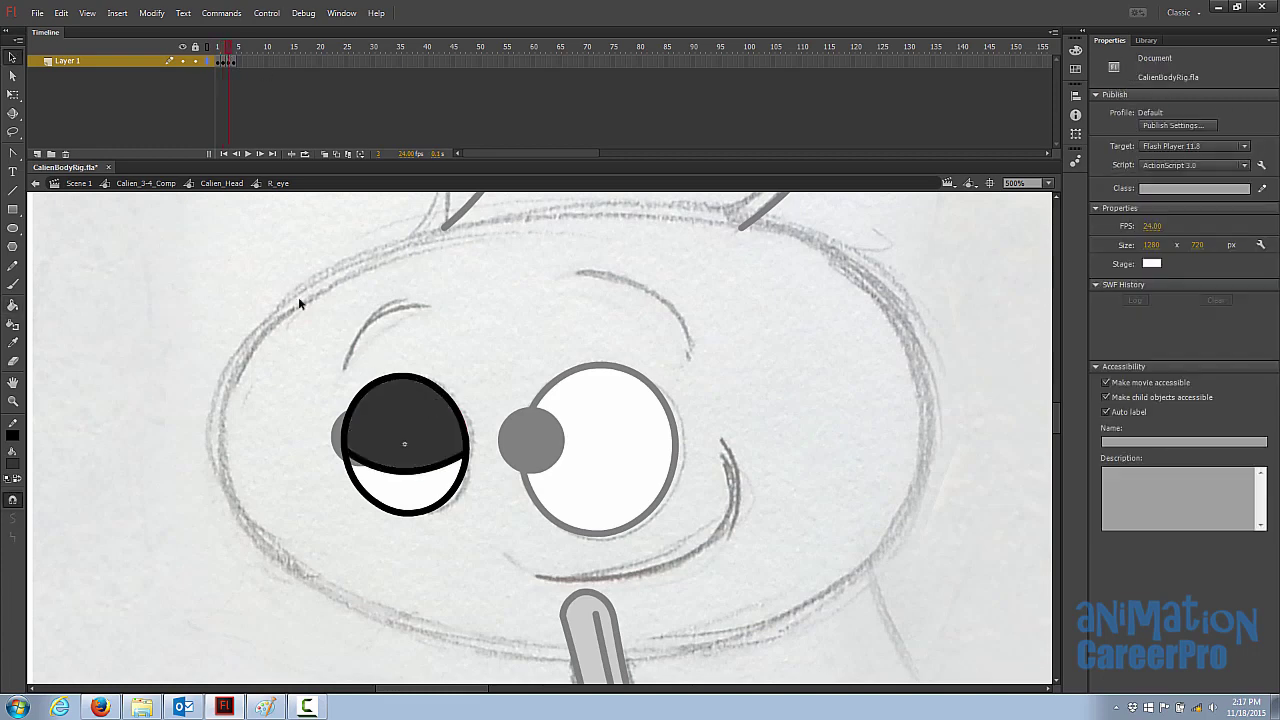
# Go back to frame 1, leave the R_eye symbol and make the headart layer visible in Calien_Head
pyautogui.moveTo(230, 54); pyautogui.dragTo(217, 58)
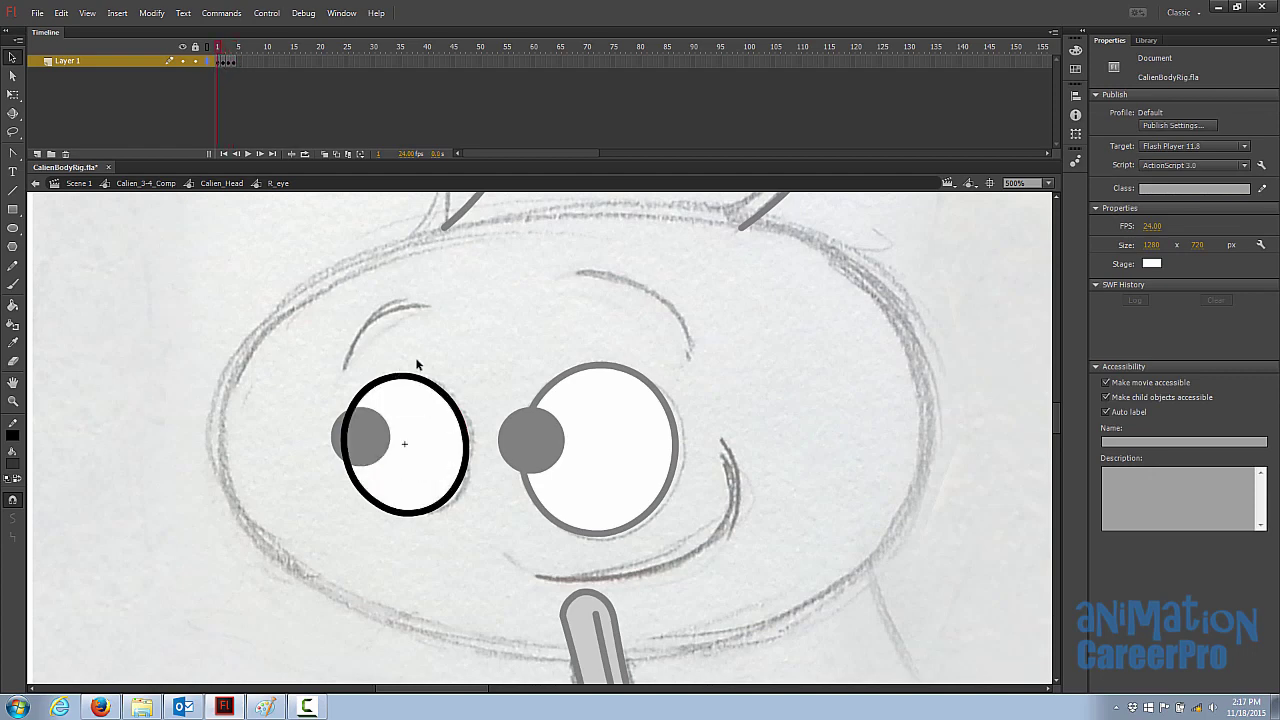
pyautogui.press('z')
pyautogui.keyDown('alt'); pyautogui.click(470, 371); pyautogui.keyUp('alt')
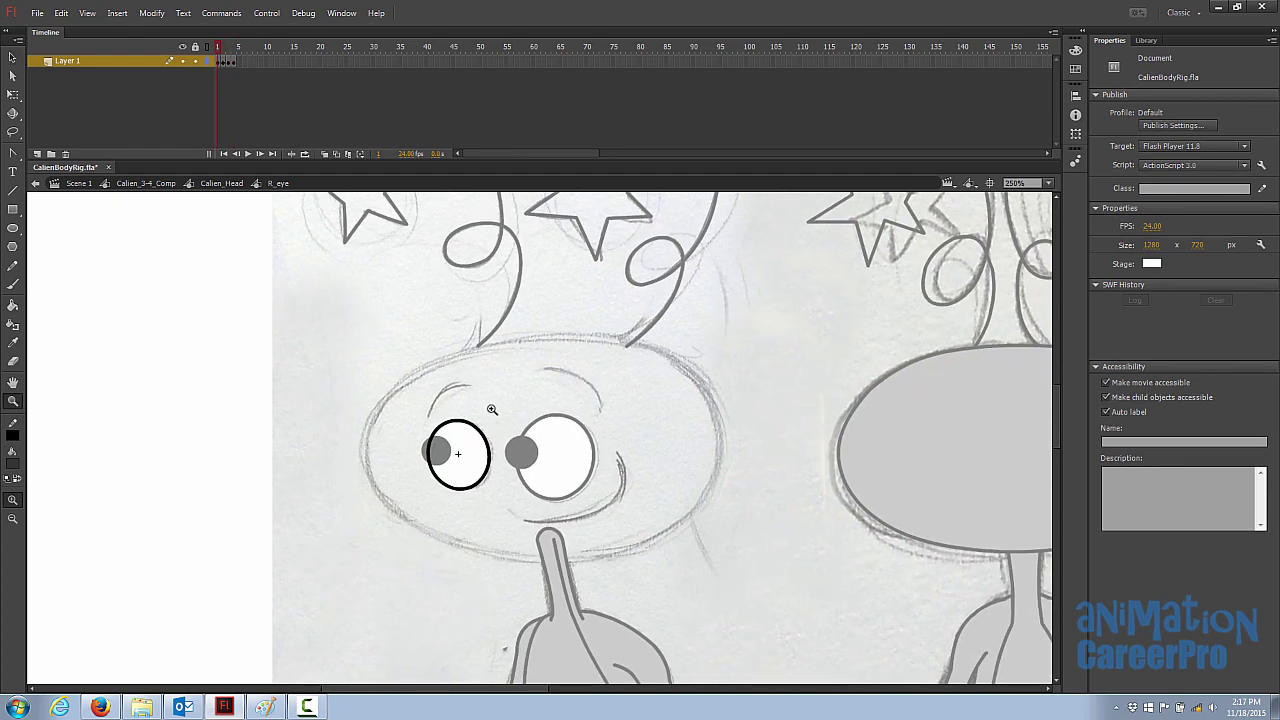
pyautogui.press('v')
pyautogui.doubleClick(345, 366)
pyautogui.scroll(-1, 184, 132)
pyautogui.click(183, 132)
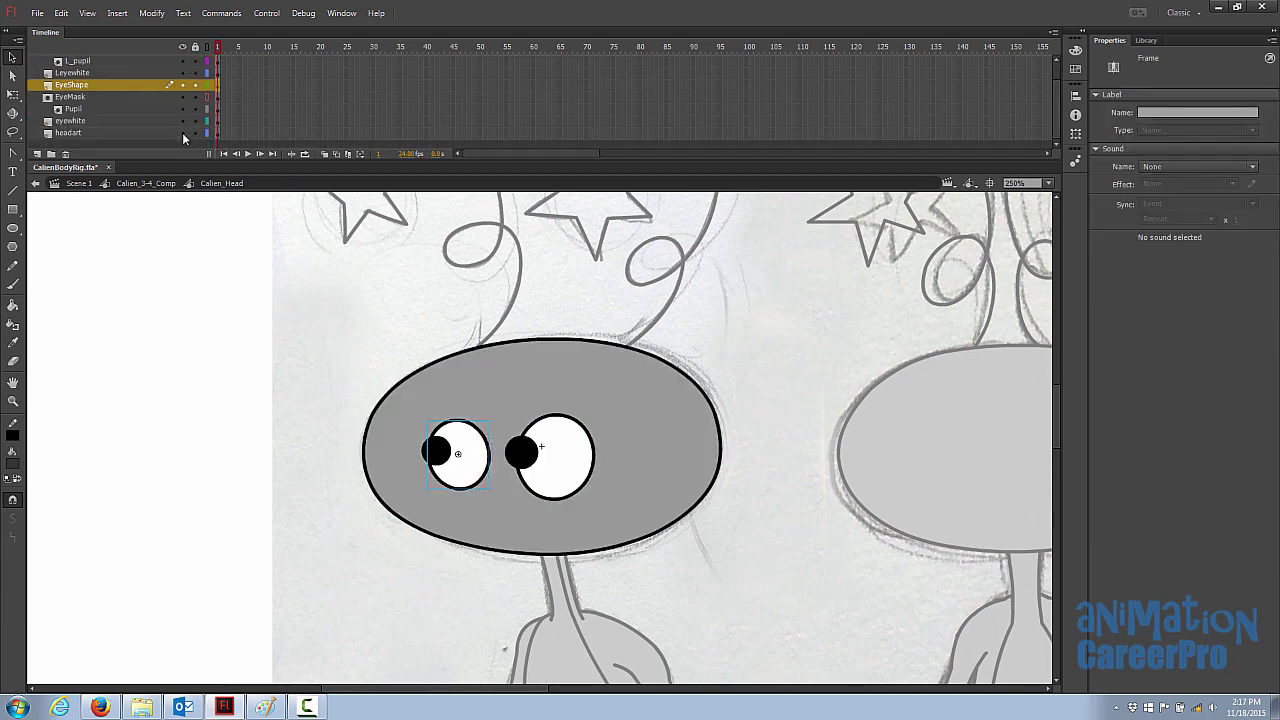
# Return to the Calien_3-4_Comp symbol and extend all its body-part layers to frame 5
pyautogui.doubleClick(199, 320)
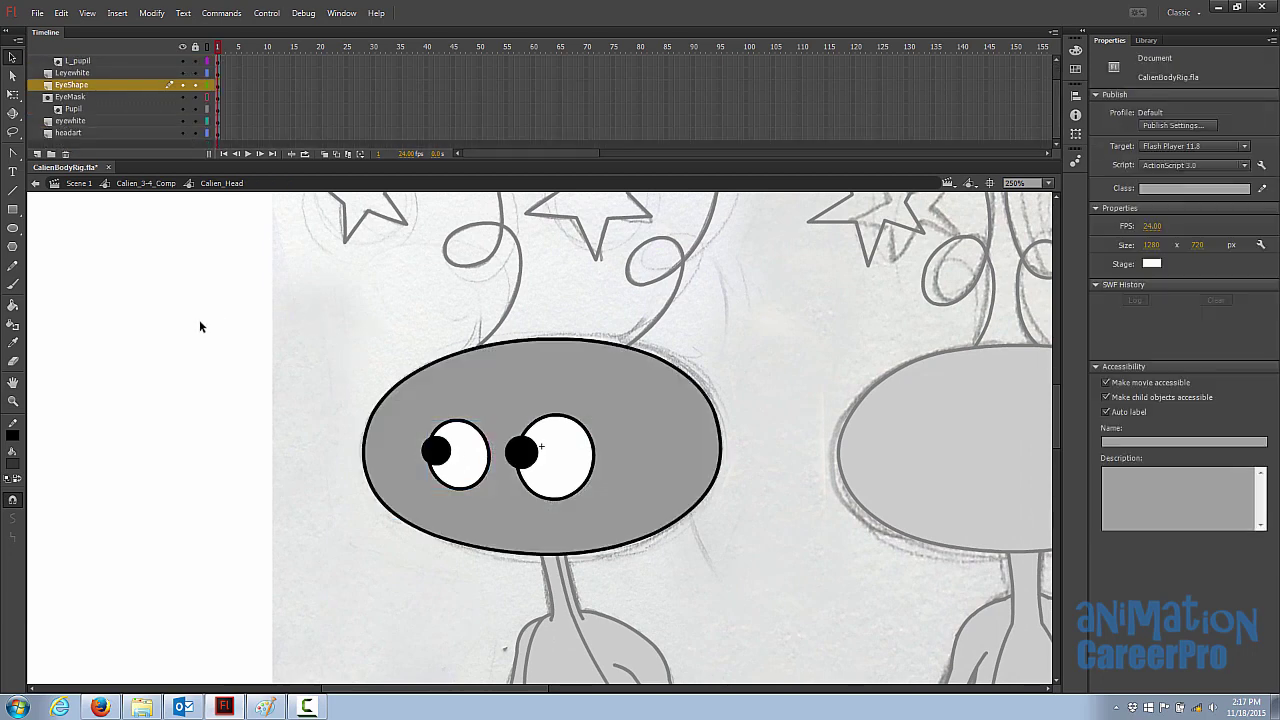
pyautogui.click(239, 61)
pyautogui.scroll(-2, 238, 87)
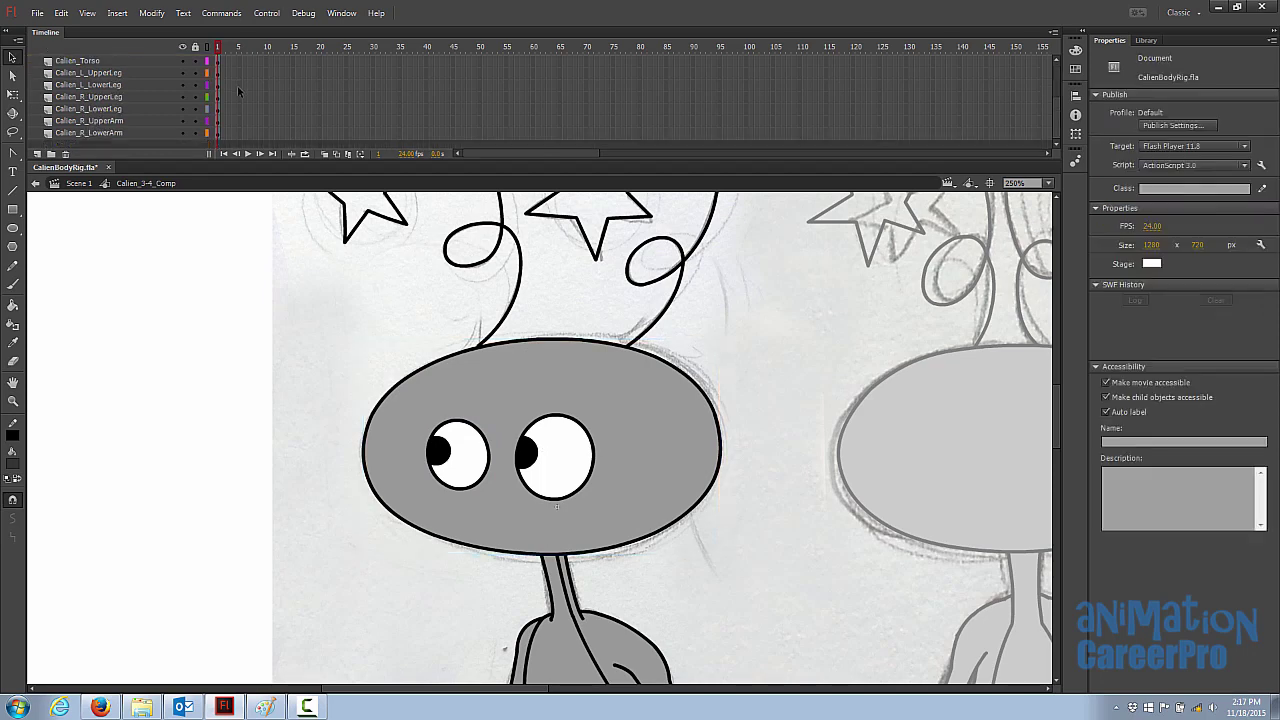
pyautogui.click(240, 135)
pyautogui.rightClick(240, 135)
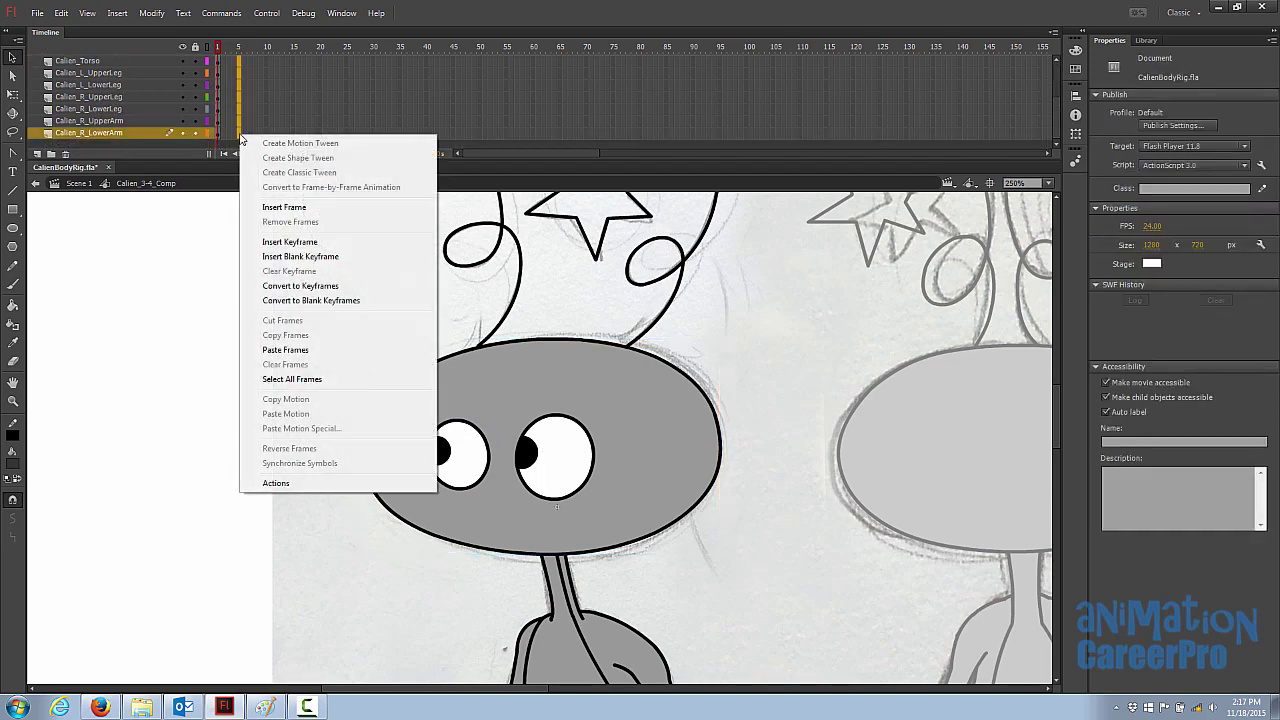
pyautogui.click(286, 207)
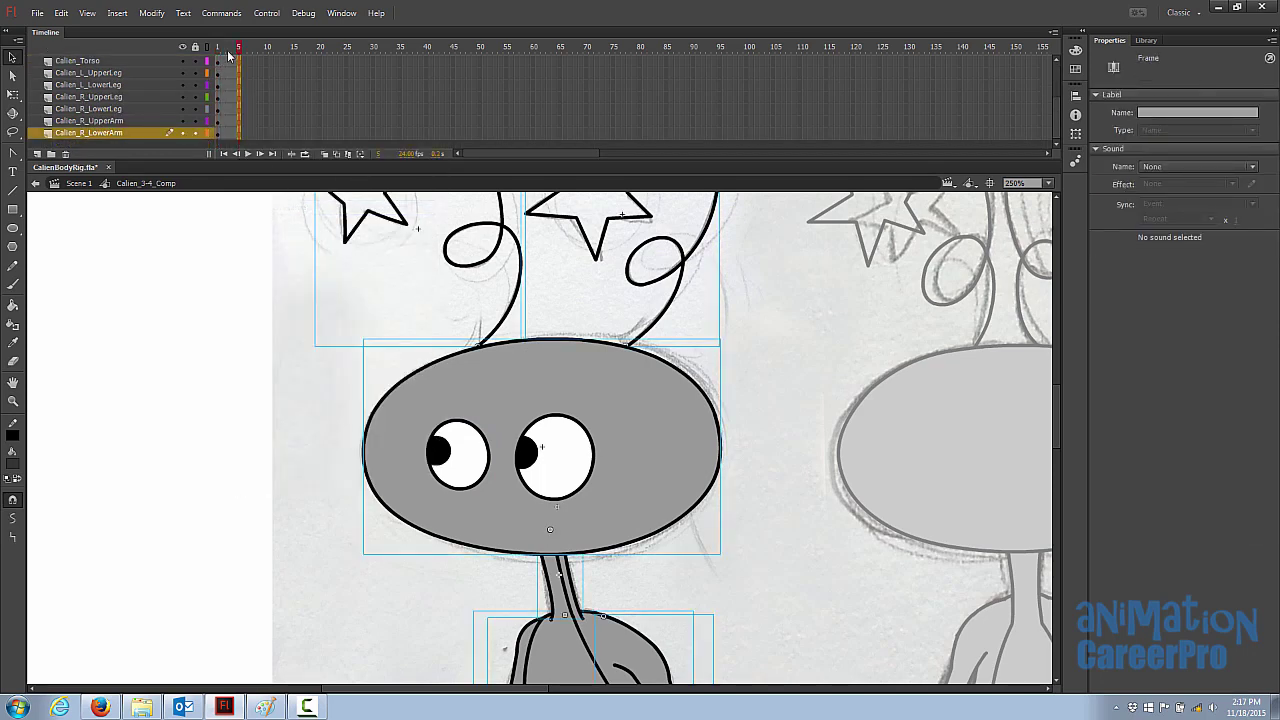
pyautogui.moveTo(228, 52); pyautogui.dragTo(232, 53)
# Open the Calien_Head symbol and extend all its layers to frame 5
pyautogui.doubleClick(463, 426)
pyautogui.click(463, 426)
pyautogui.scroll(-1, 238, 133)
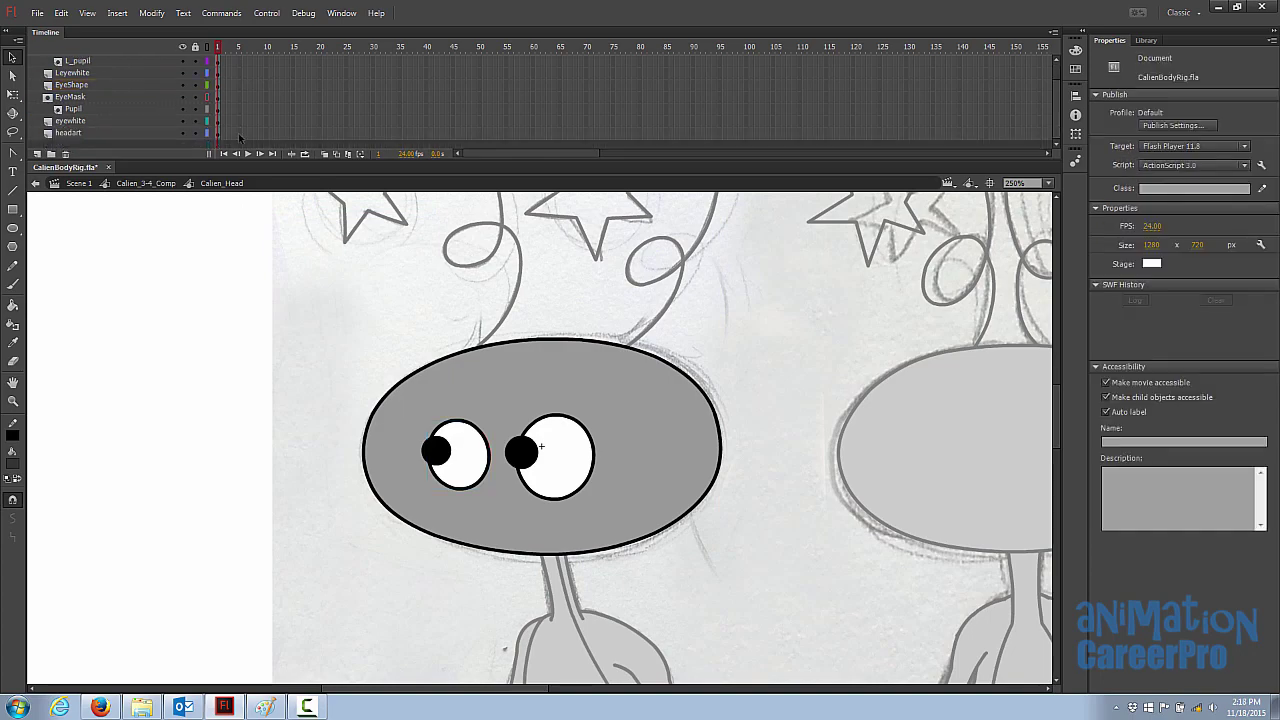
pyautogui.click(240, 135)
pyautogui.rightClick(240, 135)
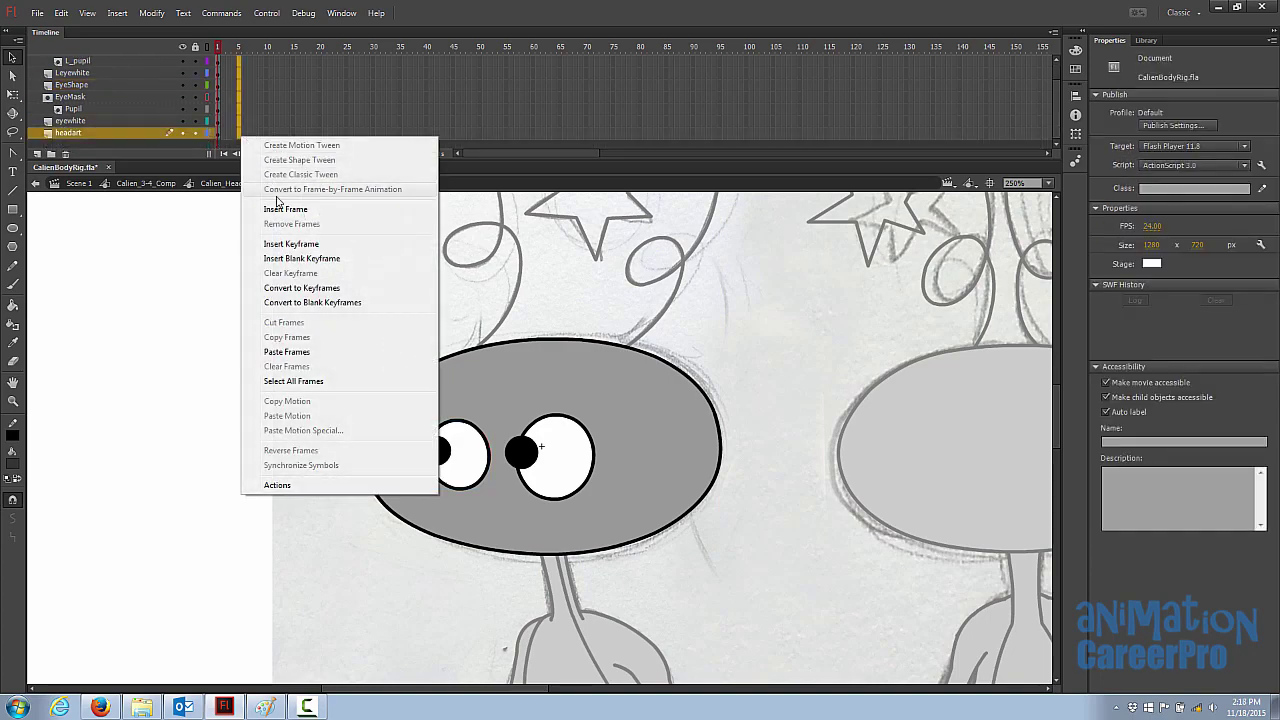
pyautogui.click(286, 208)
pyautogui.click(242, 55)
pyautogui.moveTo(242, 55); pyautogui.dragTo(217, 55)
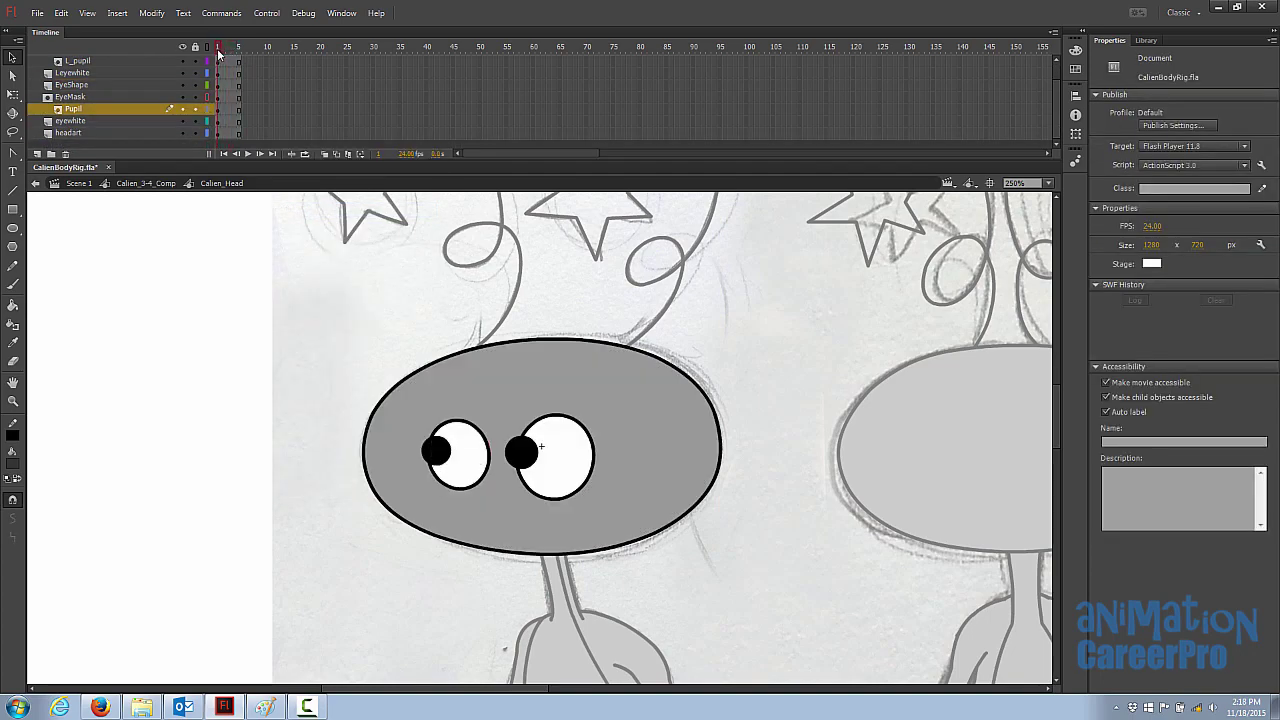
# Preview the R_eye blink by scrubbing the frames inside Calien_Head, and return to Calien_3-4_Comp
pyautogui.click(470, 424)
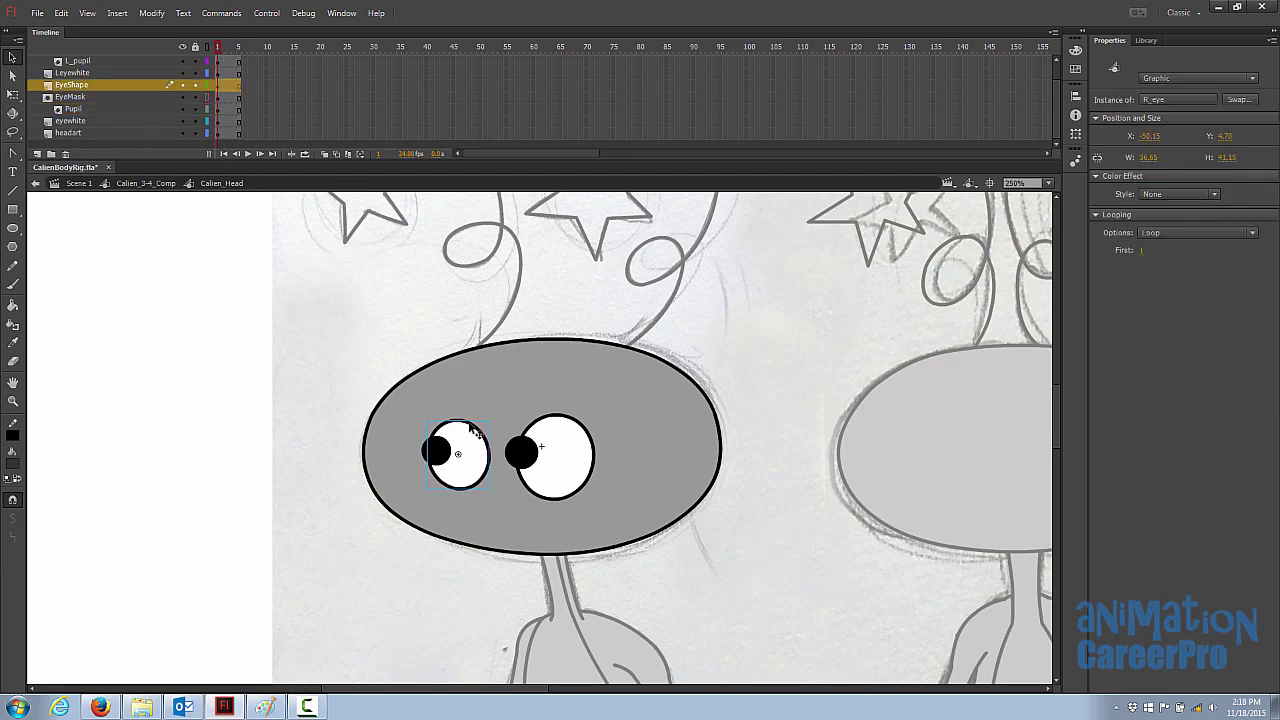
pyautogui.moveTo(220, 50)
pyautogui.mouseDown()
pyautogui.moveTo(240, 52)
pyautogui.moveTo(209, 52)
pyautogui.moveTo(230, 62)
pyautogui.mouseUp()
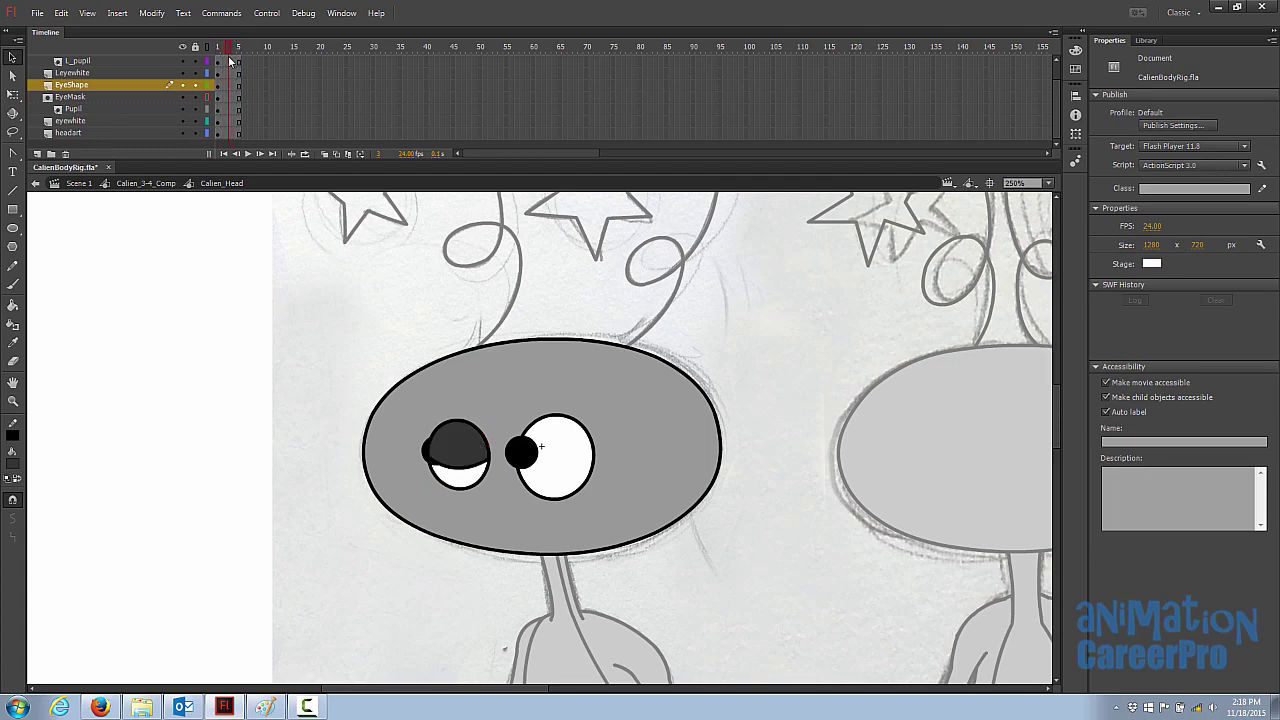
pyautogui.doubleClick(259, 338)
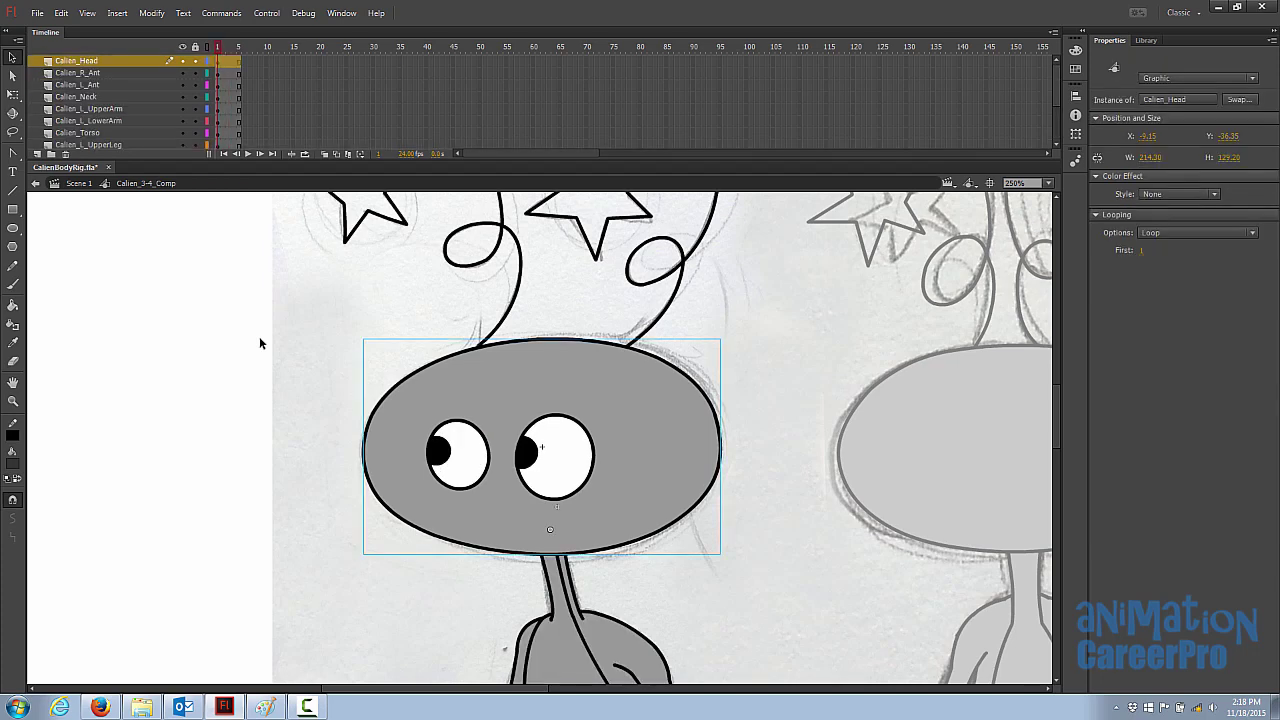
pyautogui.moveTo(221, 47); pyautogui.dragTo(218, 48)
pyautogui.moveTo(219, 47)
pyautogui.mouseDown()
pyautogui.moveTo(233, 48)
pyautogui.moveTo(220, 48)
pyautogui.mouseUp()
# Reopen the R_eye symbol through Calien_Head and copy the plain outline from frame 1 into frame 5
pyautogui.doubleClick(457, 432)
pyautogui.click(458, 428)
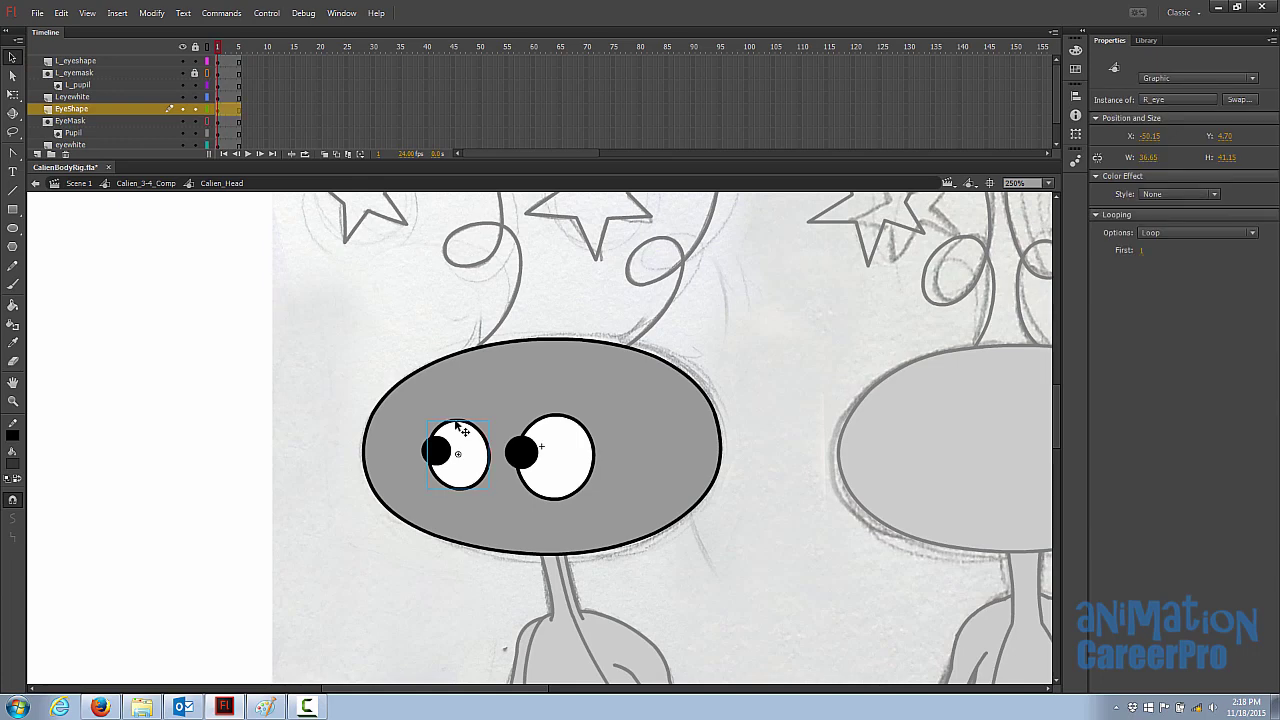
pyautogui.doubleClick(474, 432)
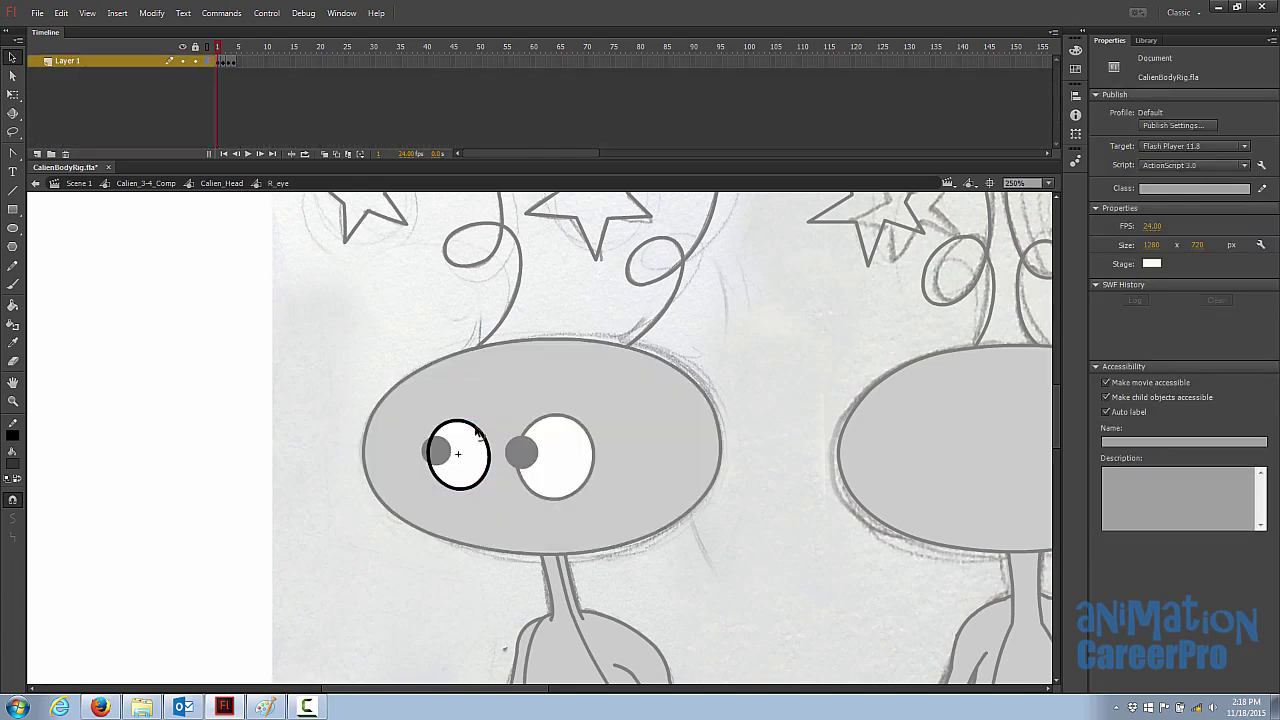
pyautogui.click(236, 48)
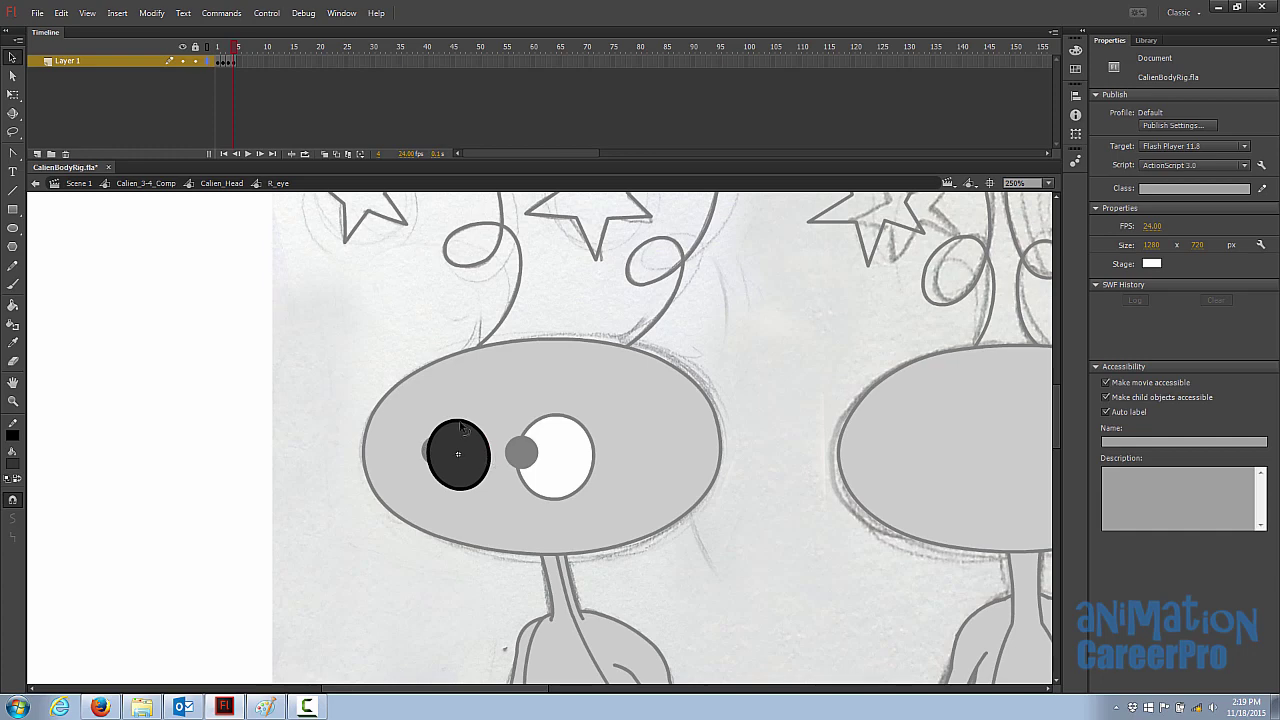
pyautogui.rightClick(217, 62)
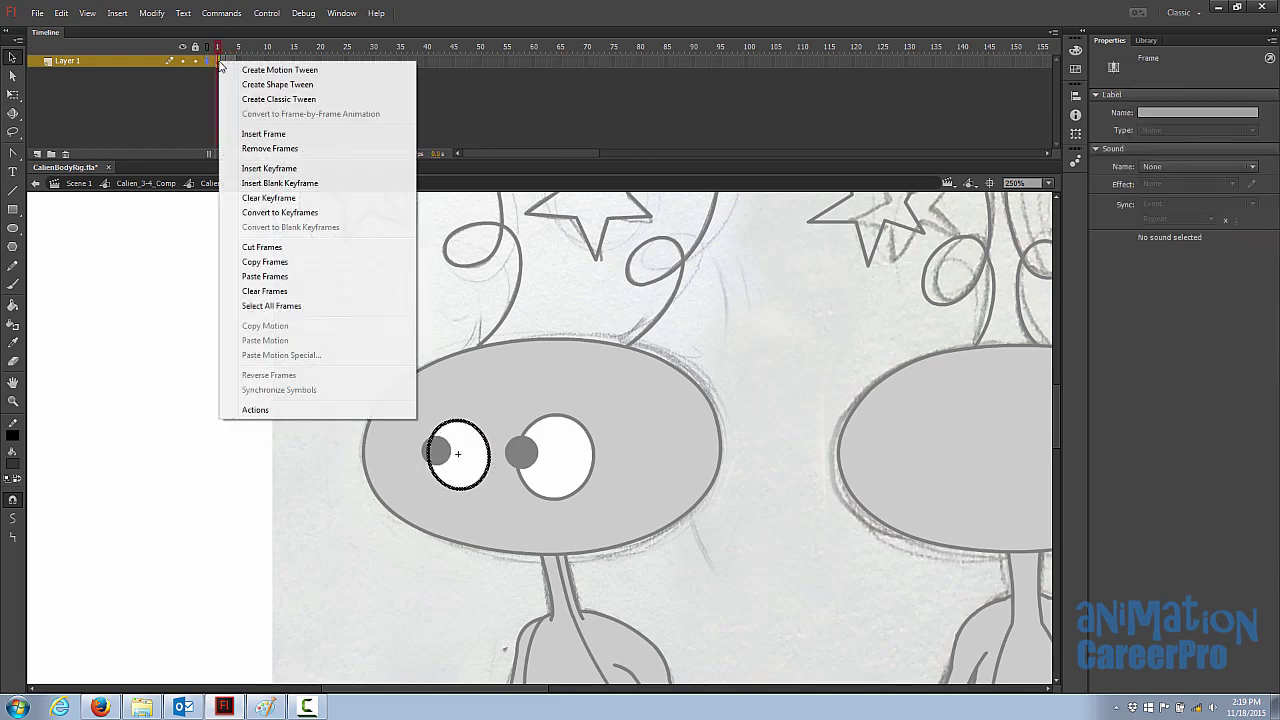
pyautogui.click(258, 262)
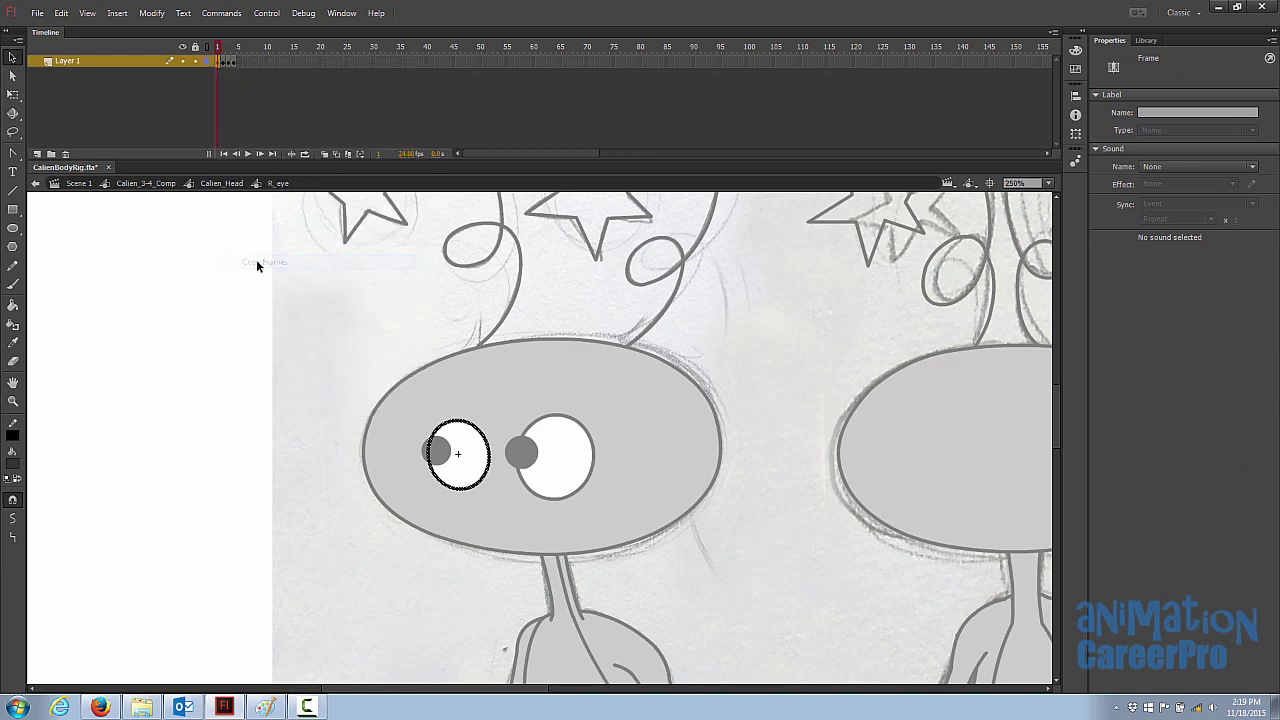
pyautogui.click(240, 66)
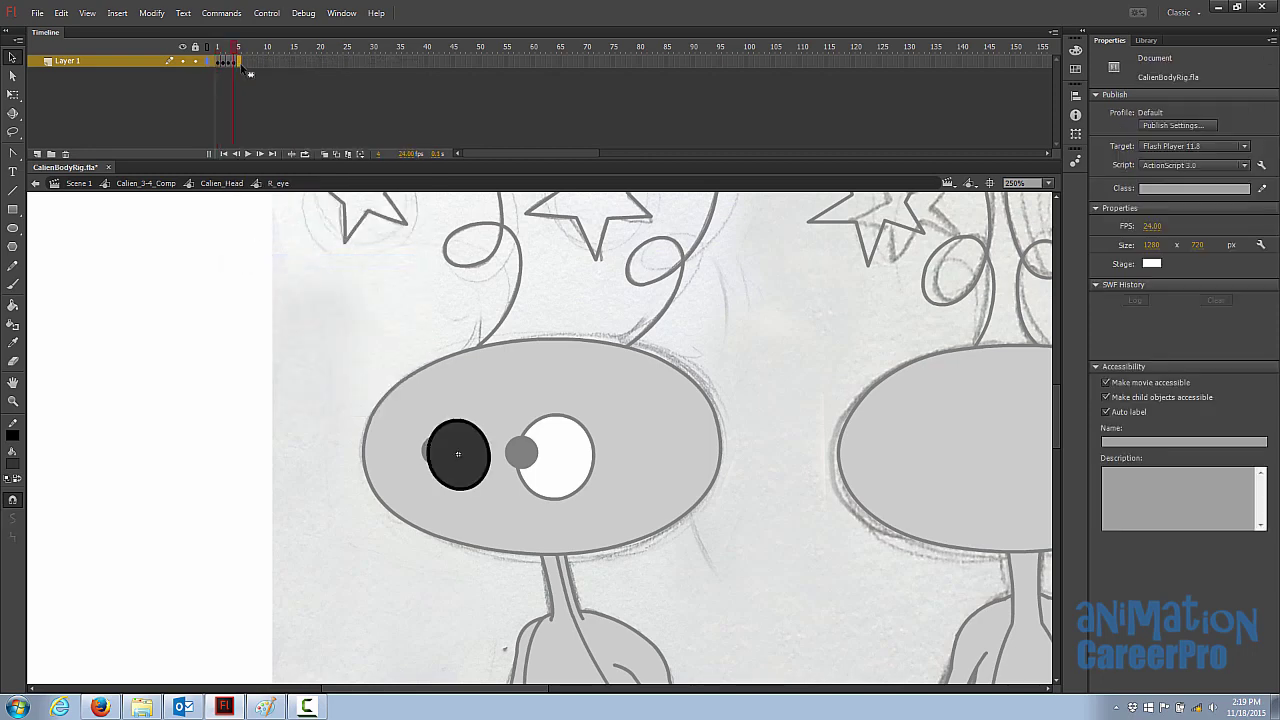
pyautogui.rightClick(241, 67)
pyautogui.click(308, 280)
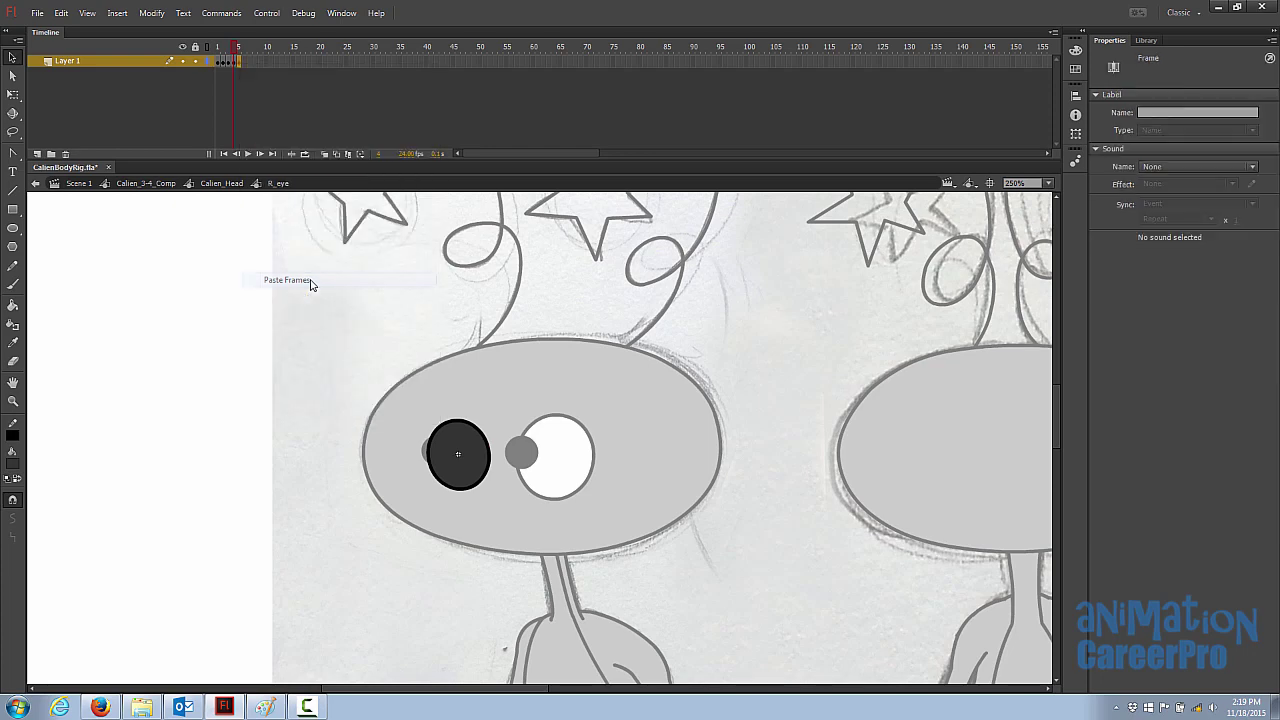
pyautogui.click(308, 284)
# On frame 5, draw a slanted eyelid line across the eye, bend it upward and fill the area above it dark grey
pyautogui.press('z')
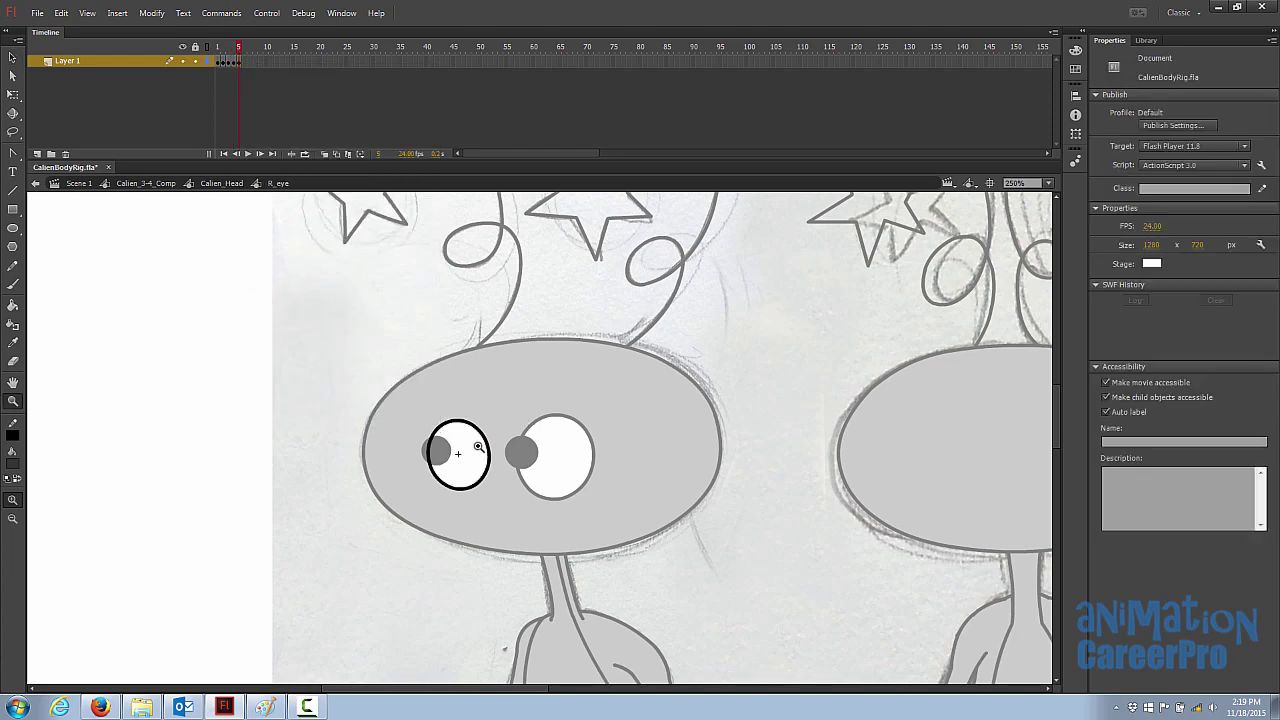
pyautogui.click(480, 448)
pyautogui.press('n')
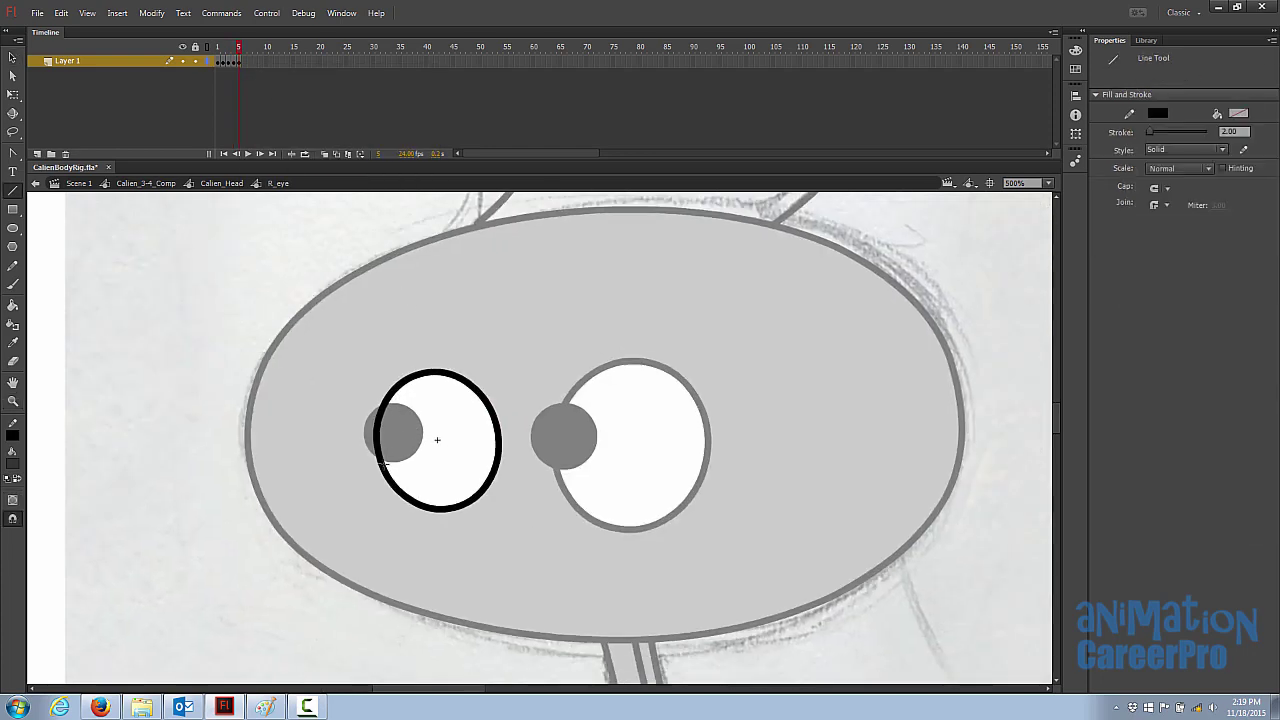
pyautogui.moveTo(378, 453)
pyautogui.mouseDown()
pyautogui.moveTo(421, 392)
pyautogui.moveTo(470, 388)
pyautogui.moveTo(441, 403)
pyautogui.mouseUp()
pyautogui.press('v')
pyautogui.press('k')
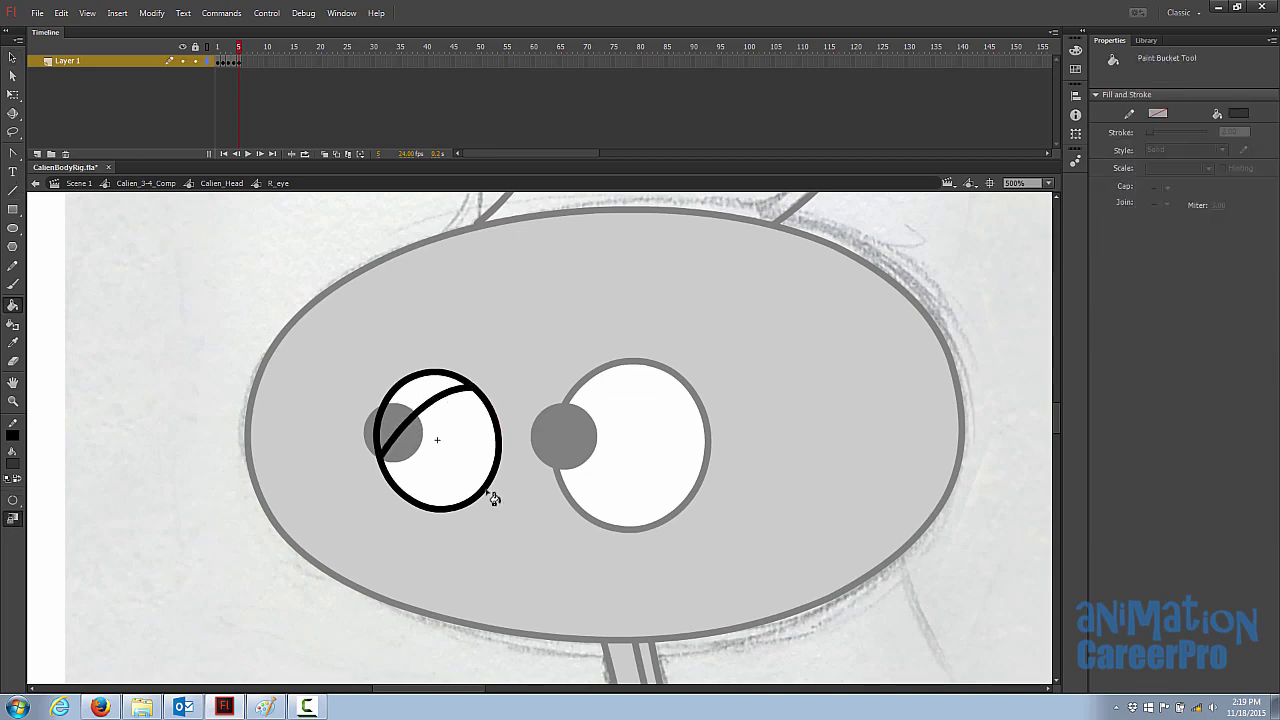
pyautogui.click(423, 392)
# Copy the plain eye outline from frame 1 into frame 6 of the R_eye symbol
pyautogui.rightClick(220, 65)
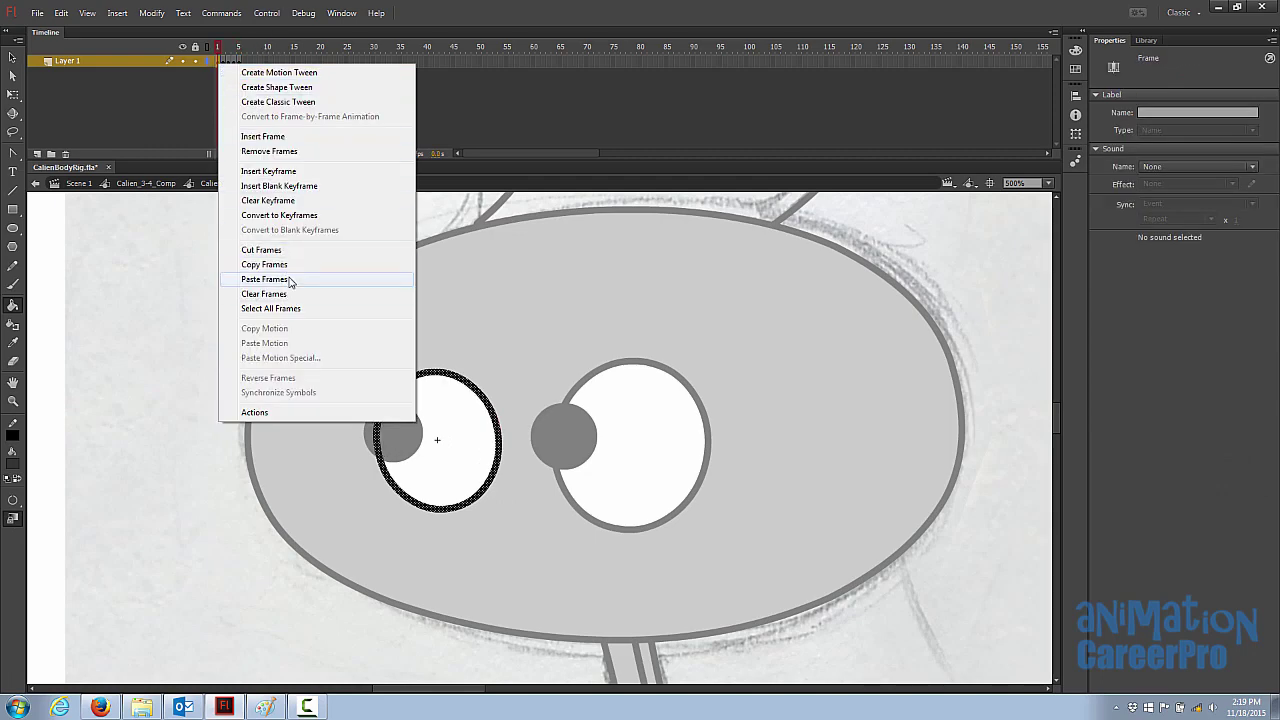
pyautogui.click(285, 264)
pyautogui.click(243, 61)
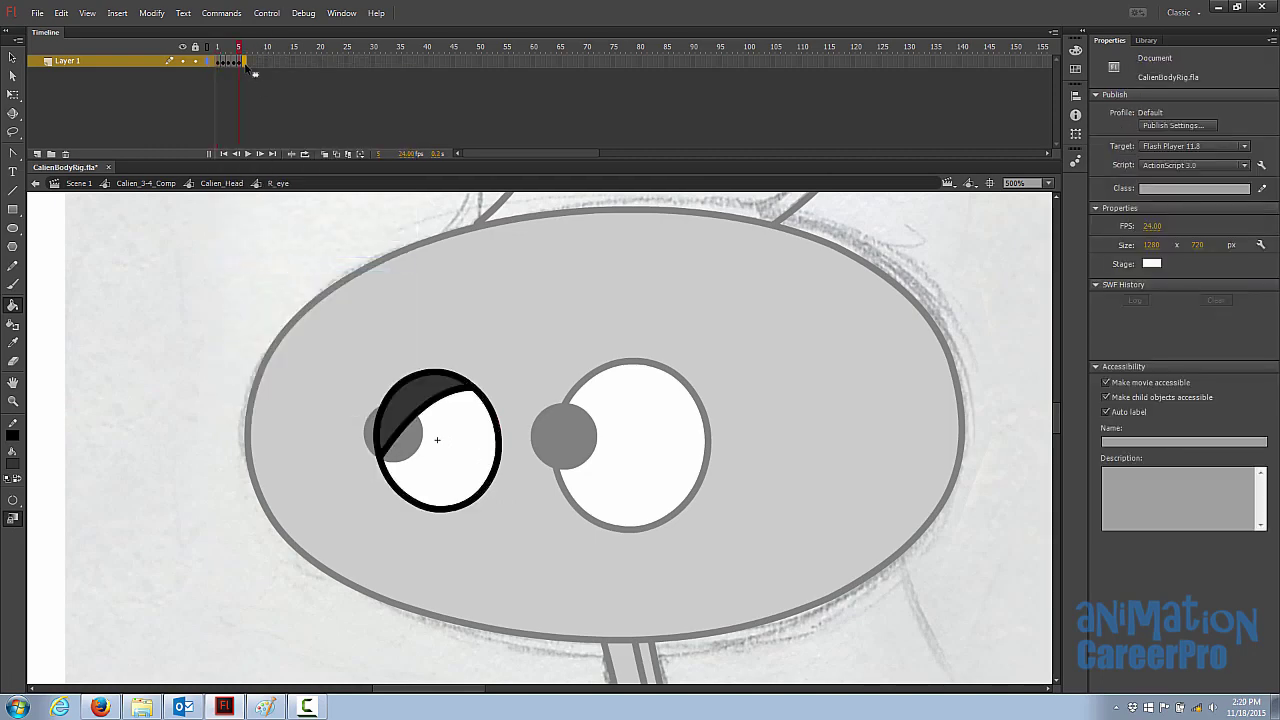
pyautogui.rightClick(244, 62)
pyautogui.click(283, 277)
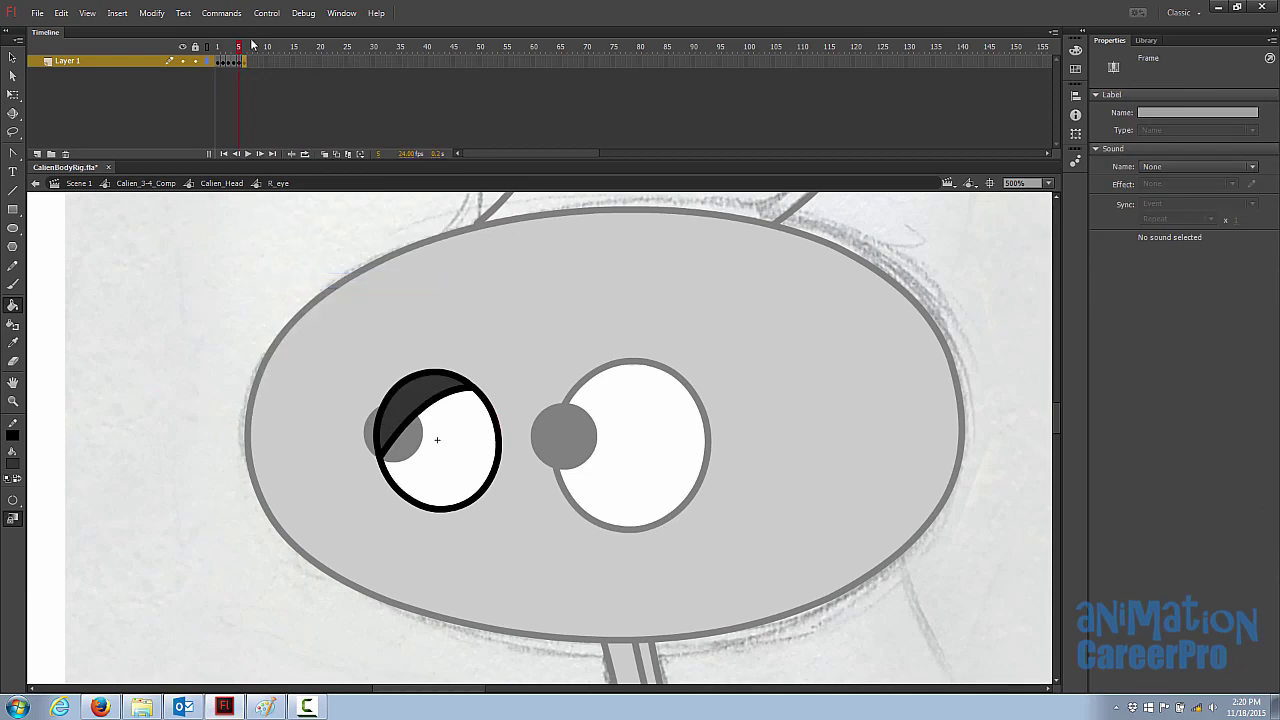
# On frame 6 of R_eye, draw an eyelid line sloping down toward the inner side, bend it upward and fill above it dark grey
pyautogui.press('n')
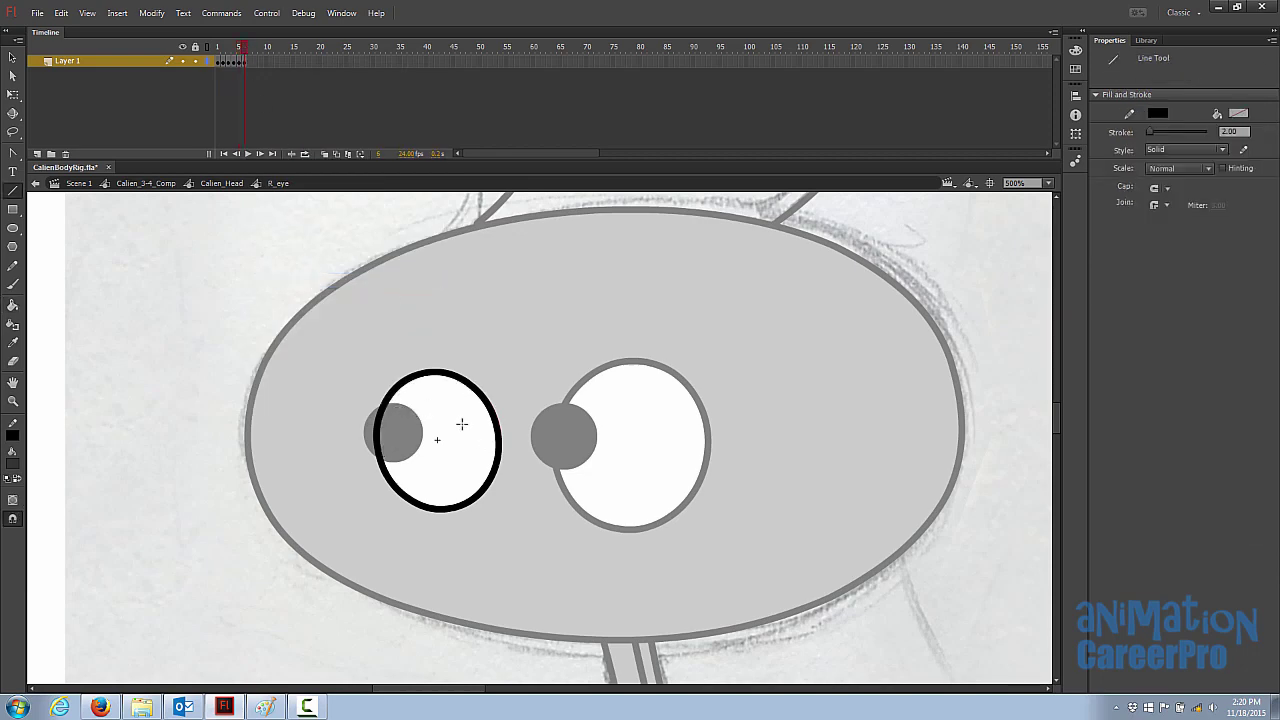
pyautogui.moveTo(493, 447)
pyautogui.mouseDown()
pyautogui.moveTo(434, 417)
pyautogui.moveTo(386, 423)
pyautogui.moveTo(437, 412)
pyautogui.mouseUp()
pyautogui.press('v')
pyautogui.press('k')
pyautogui.click(487, 420)
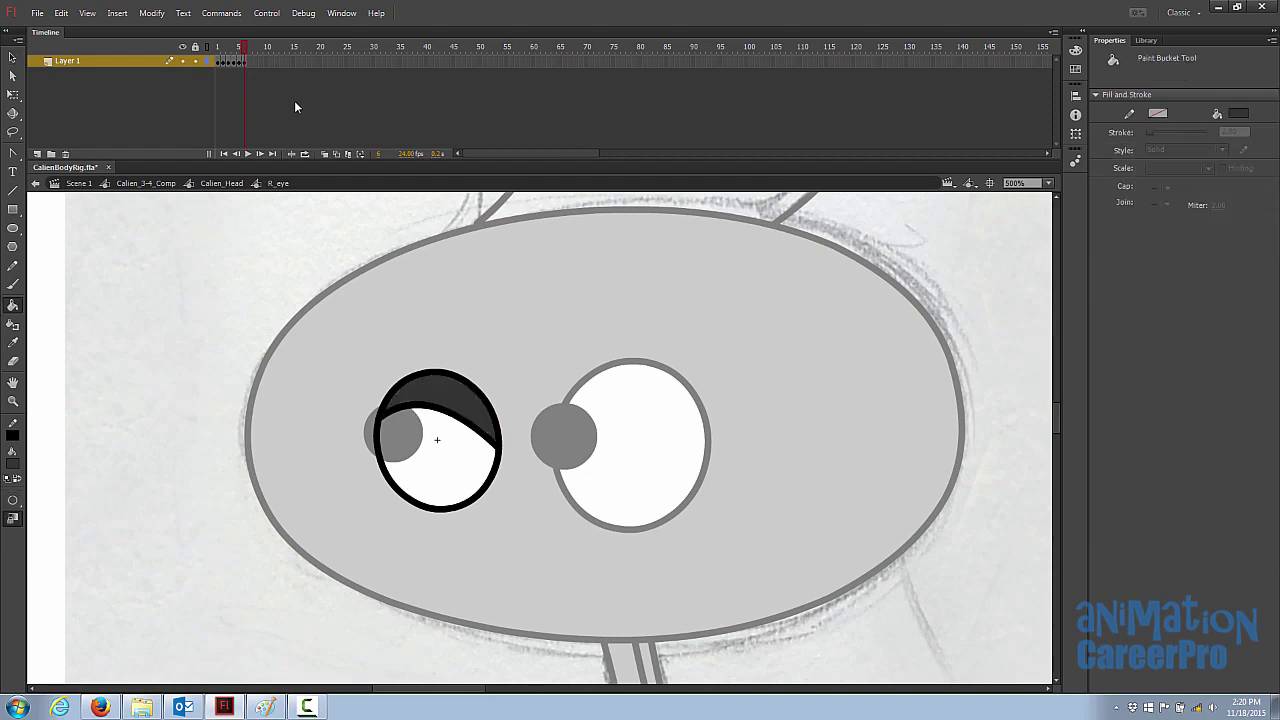
# Return to Calien_Head and extend all its layers to frame 6
pyautogui.press('v')
pyautogui.doubleClick(295, 260)
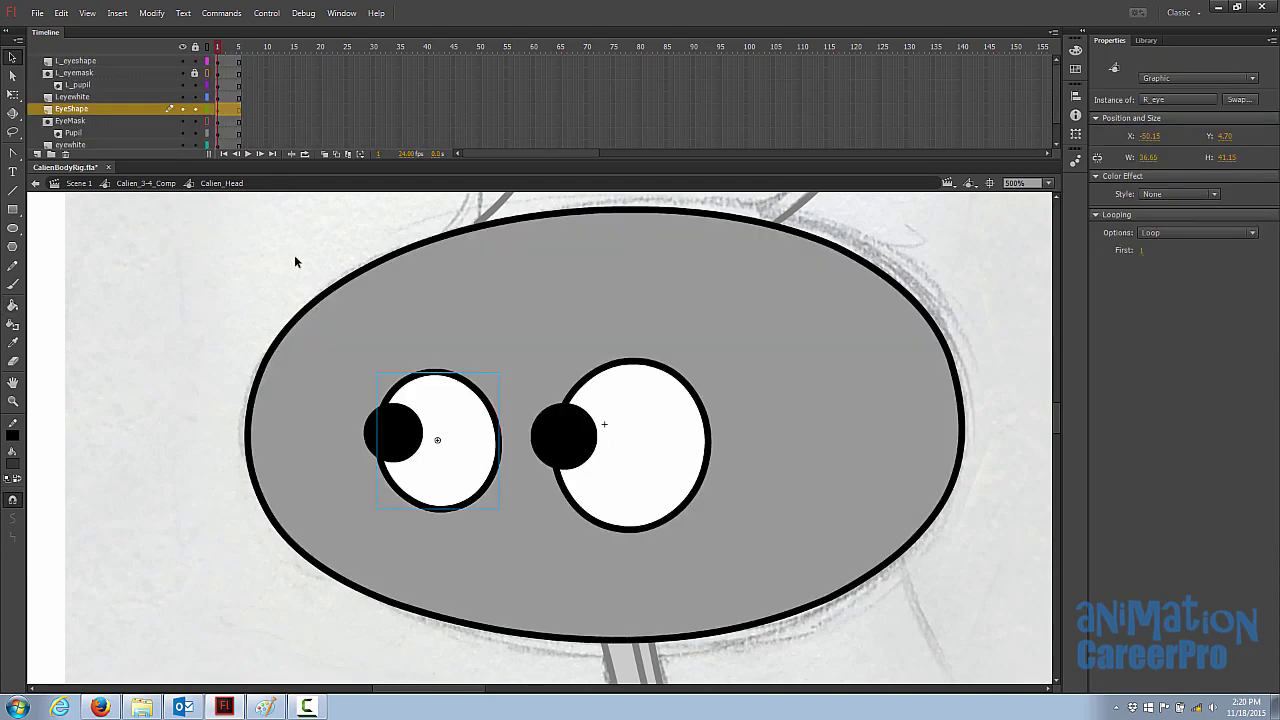
pyautogui.click(238, 47)
pyautogui.scroll(-1, 241, 97)
pyautogui.rightClick(243, 136)
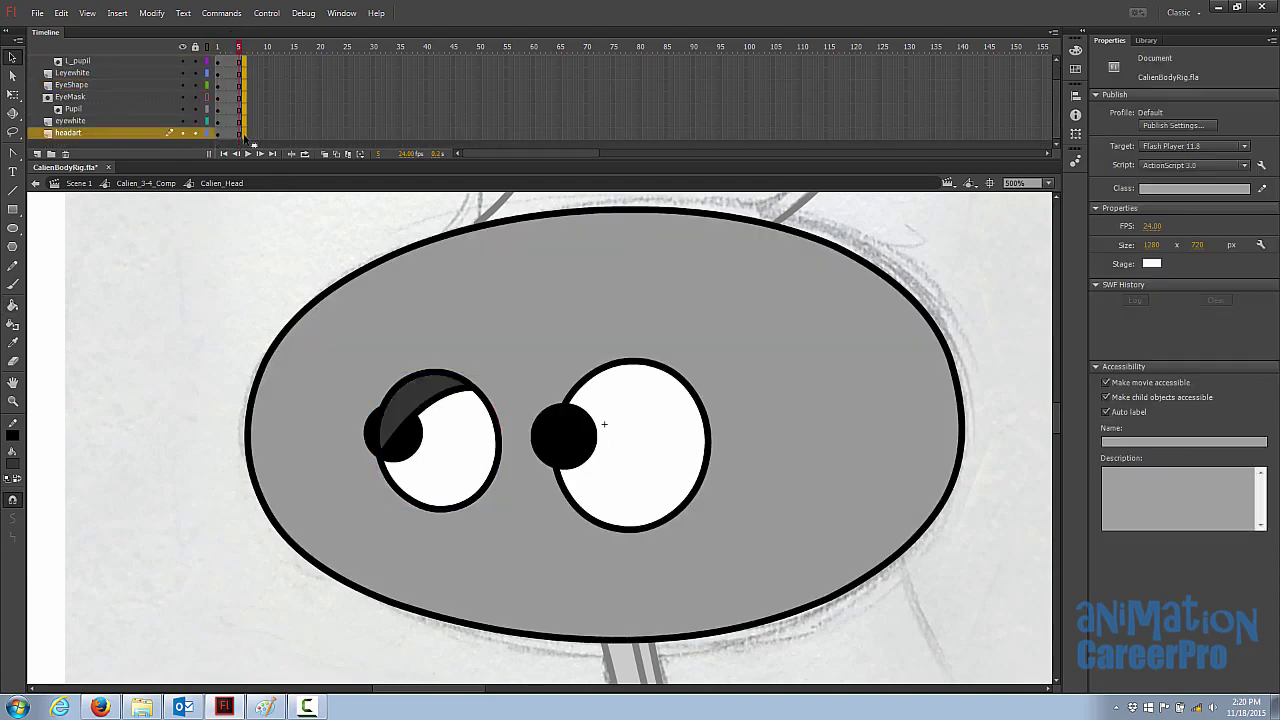
pyautogui.click(303, 208)
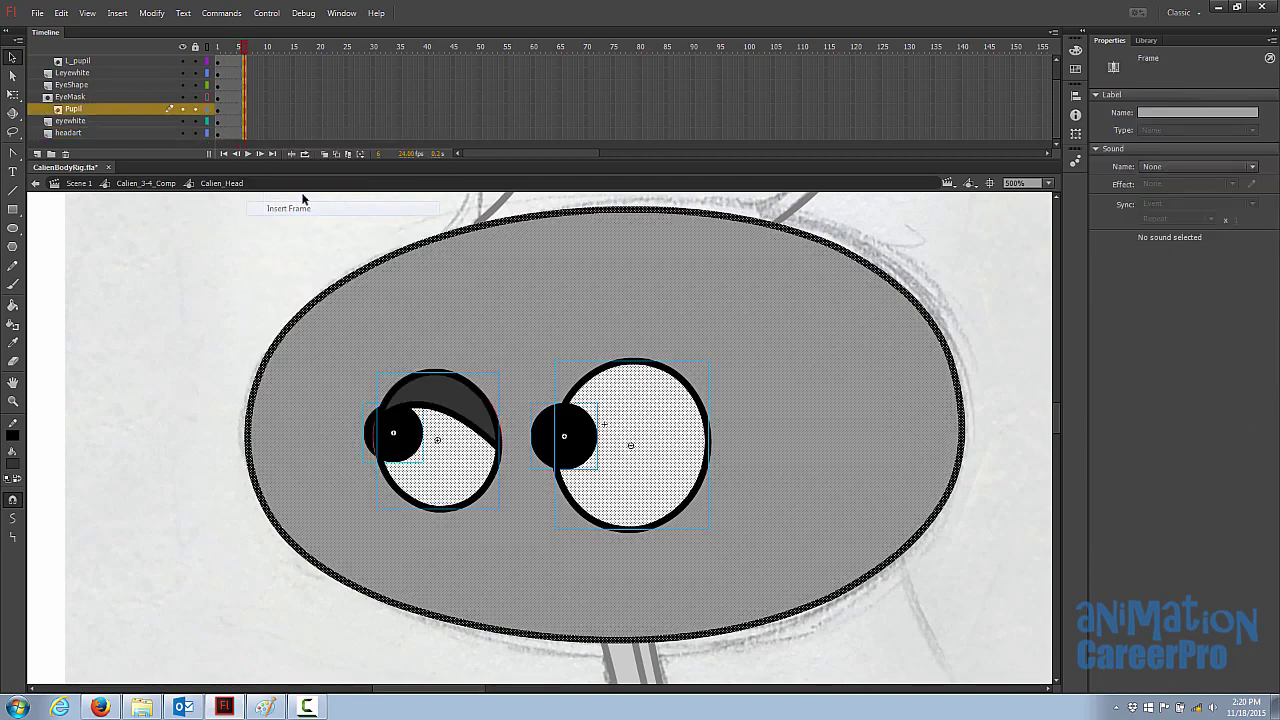
pyautogui.moveTo(244, 50)
pyautogui.mouseDown()
pyautogui.moveTo(201, 62)
pyautogui.moveTo(244, 65)
pyautogui.mouseUp()
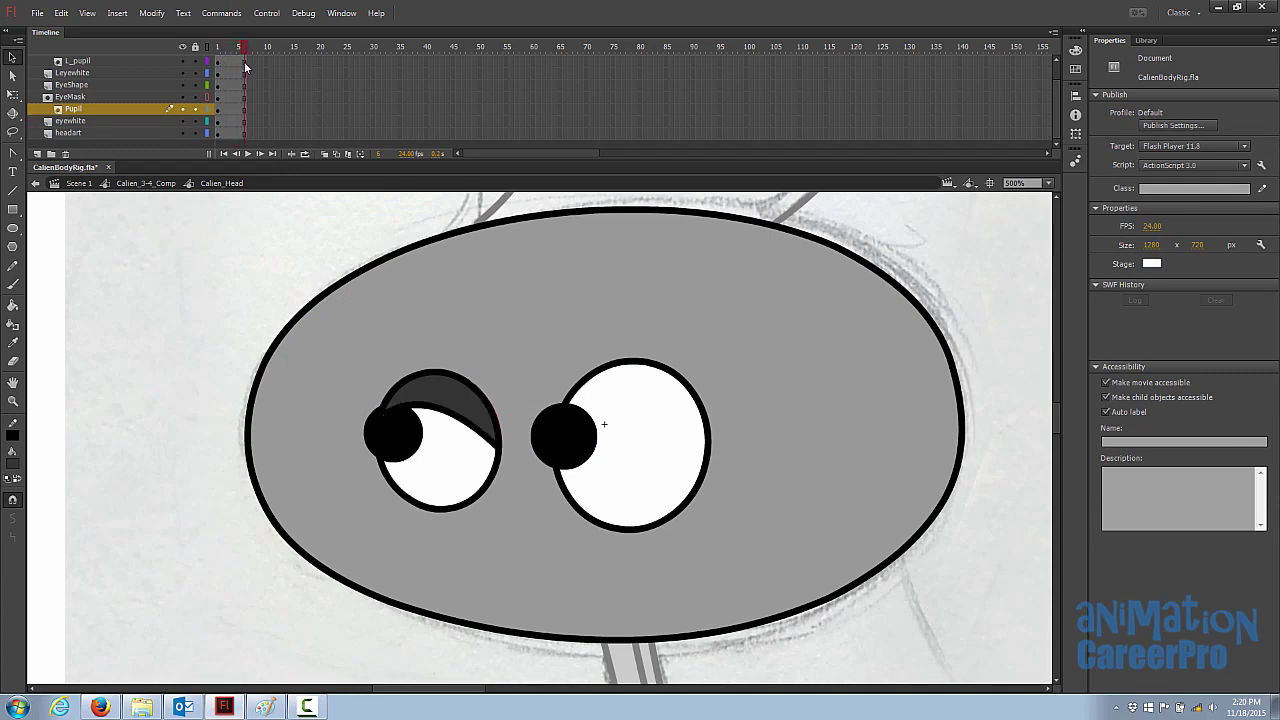
# Open the L_eye symbol and, on a new frame 2 keyframe, draw an upward-curved upper eyelid line with dark grey fill above it
pyautogui.click(619, 368)
pyautogui.doubleClick(622, 372)
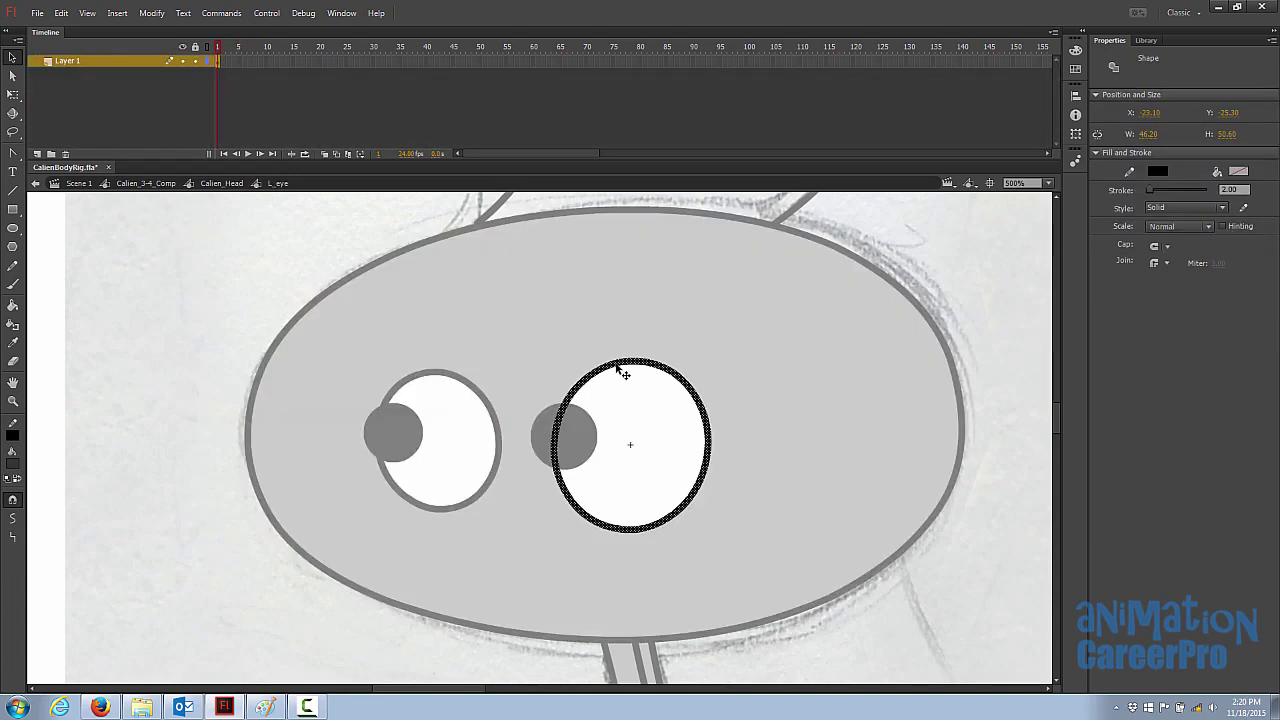
pyautogui.rightClick(226, 60)
pyautogui.click(224, 52)
pyautogui.press('n')
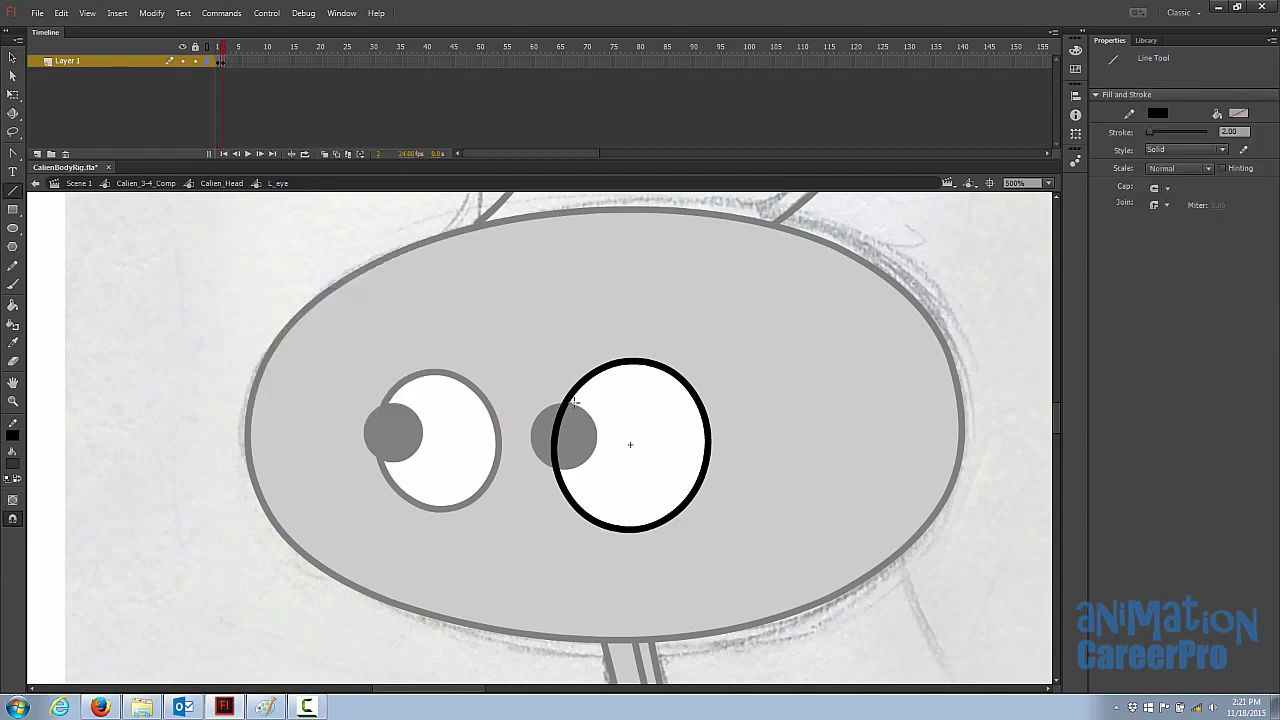
pyautogui.moveTo(560, 424)
pyautogui.mouseDown()
pyautogui.moveTo(640, 421)
pyautogui.moveTo(707, 438)
pyautogui.moveTo(642, 404)
pyautogui.mouseUp()
pyautogui.press('v')
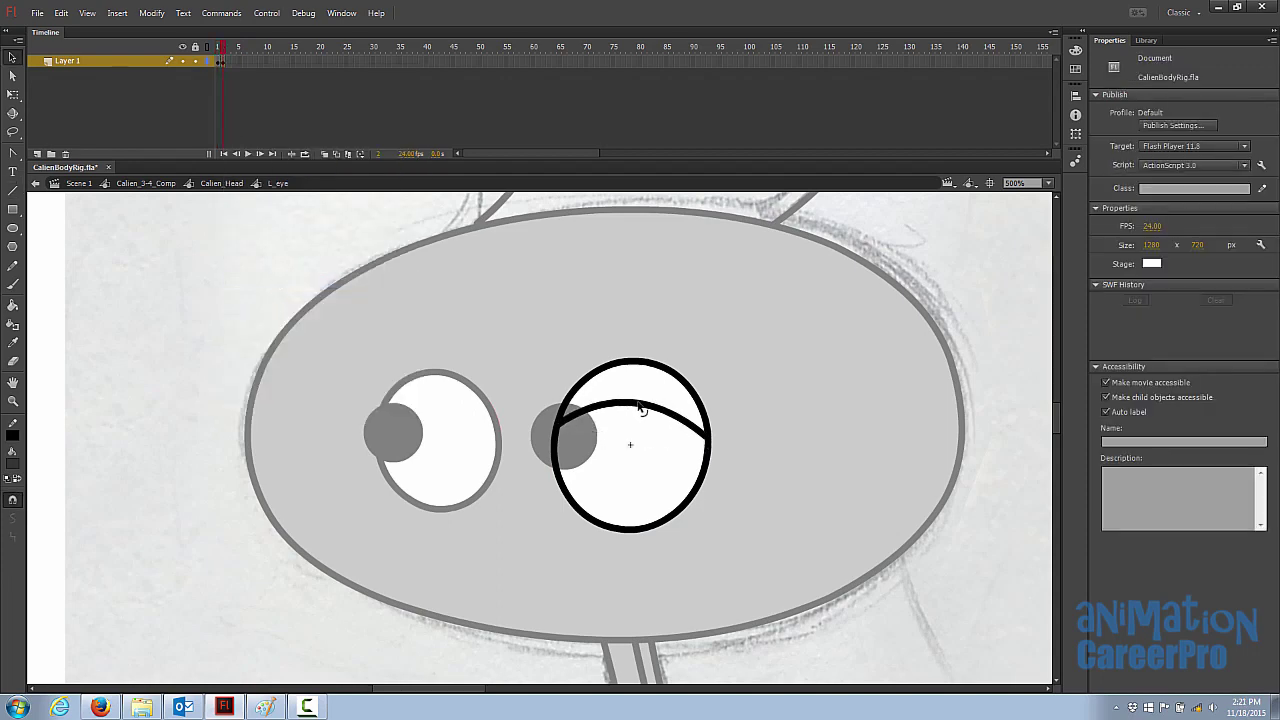
pyautogui.press('k')
pyautogui.click(663, 380)
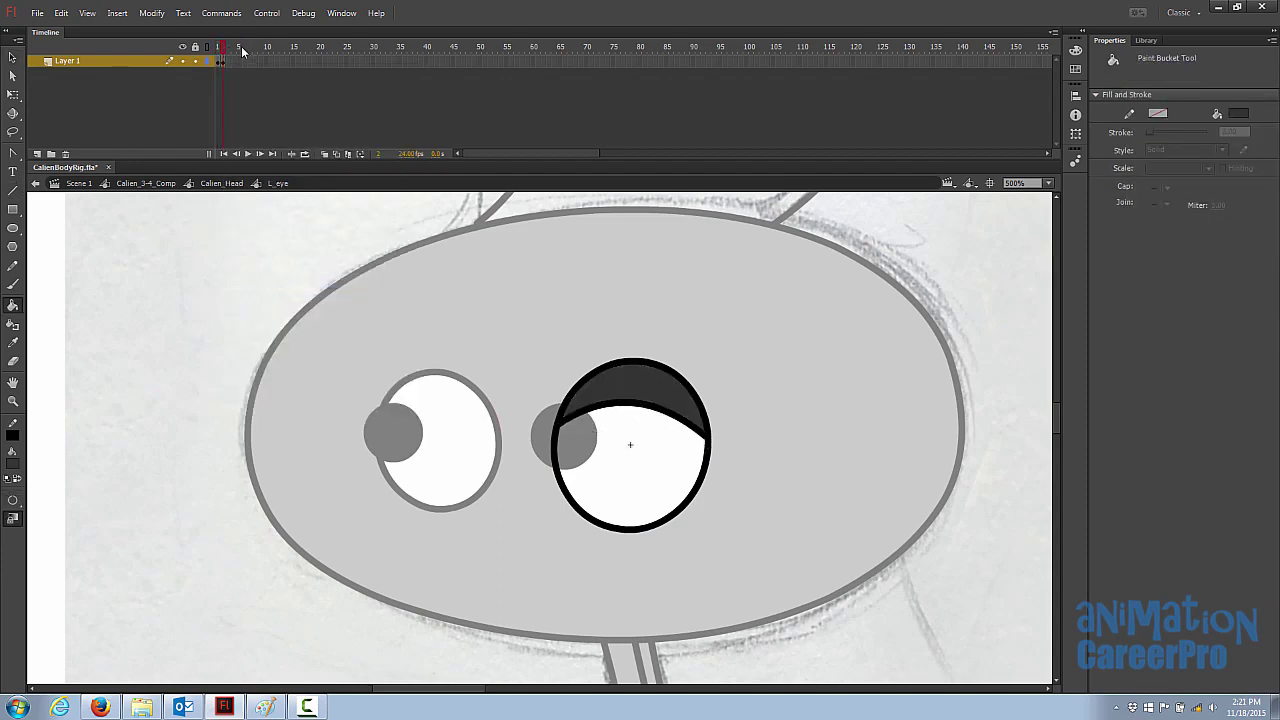
# Create frame 3 of L_eye from the frame 2 eyelid, bend the lid line downward and move it lower over the eye
pyautogui.rightClick(225, 61)
pyautogui.click(300, 227)
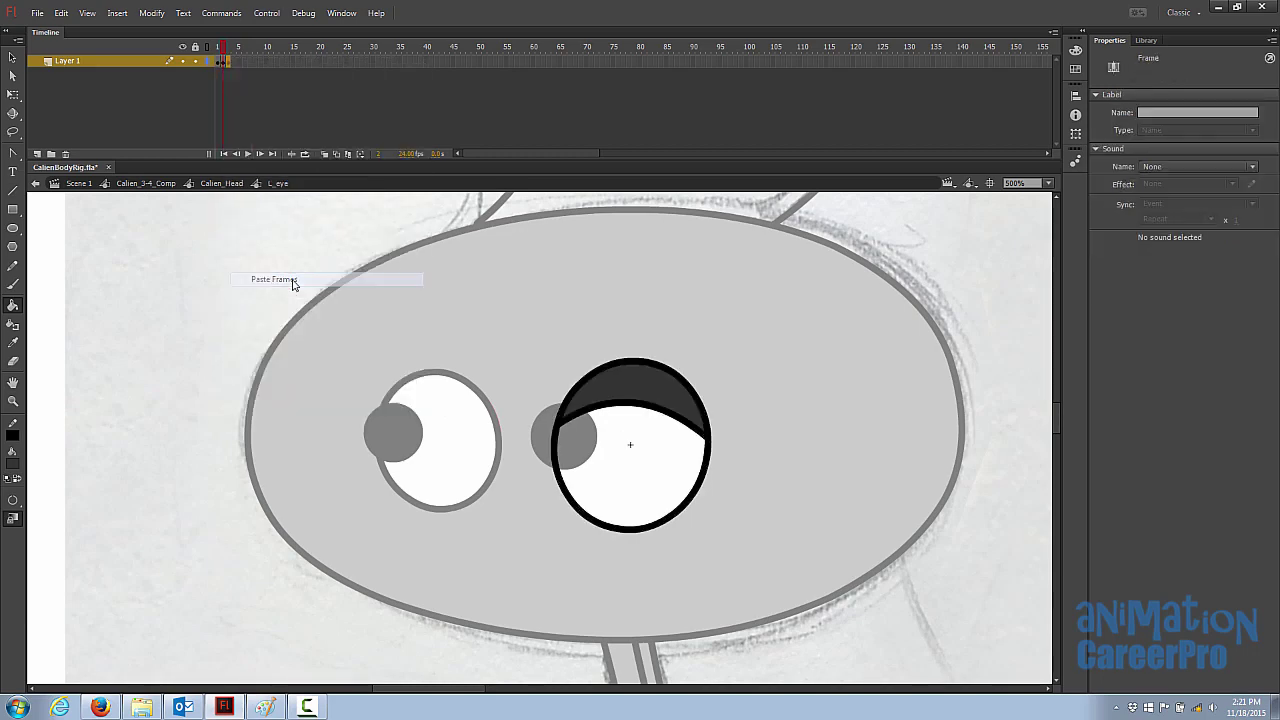
pyautogui.press('v')
pyautogui.moveTo(627, 403); pyautogui.dragTo(636, 449)
pyautogui.click(636, 449)
pyautogui.hotkey('shift', 'Down')
pyautogui.hotkey('shift', 'Down')
pyautogui.hotkey('shift', 'Down')
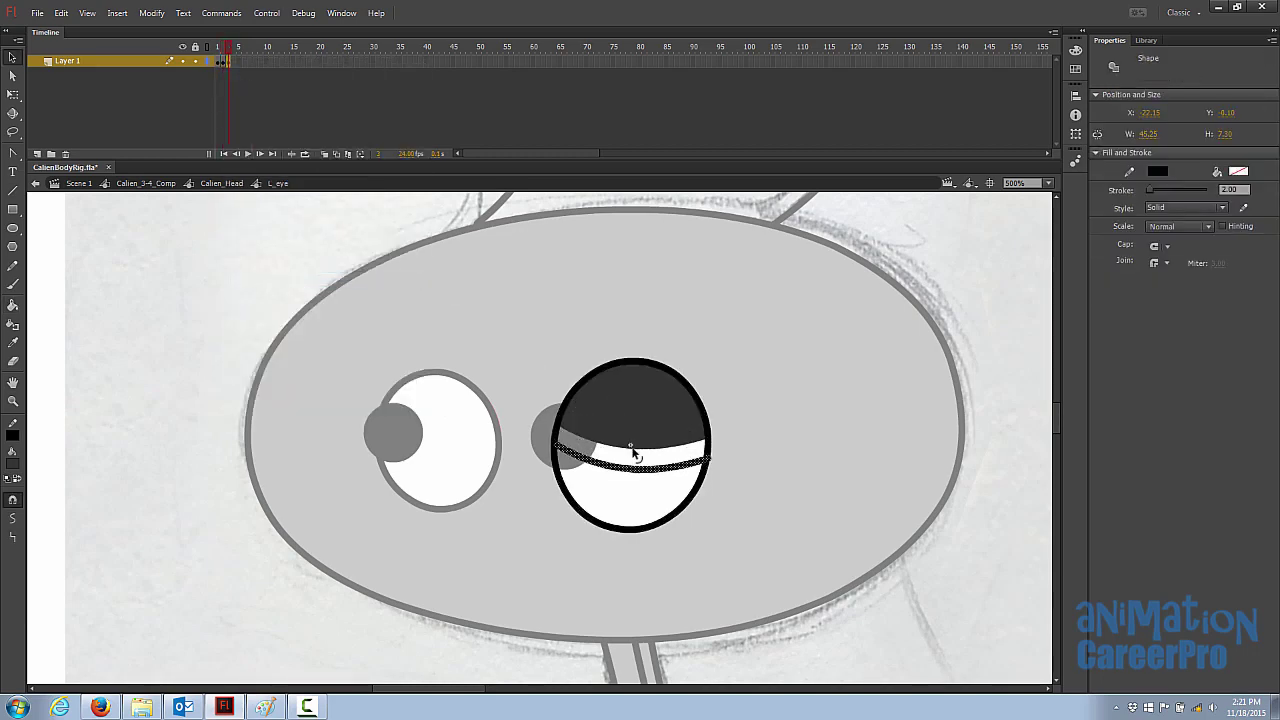
# Remove the old eyelid fill on frame 3 of L_eye and refill the whole area above the lid line dark grey
pyautogui.click(635, 430)
pyautogui.press('Delete')
pyautogui.press('k')
pyautogui.click(630, 428)
# Copy the plain eye outline from frame 1 into frame 4 of L_eye and fill the whole eye dark grey
pyautogui.rightClick(234, 62)
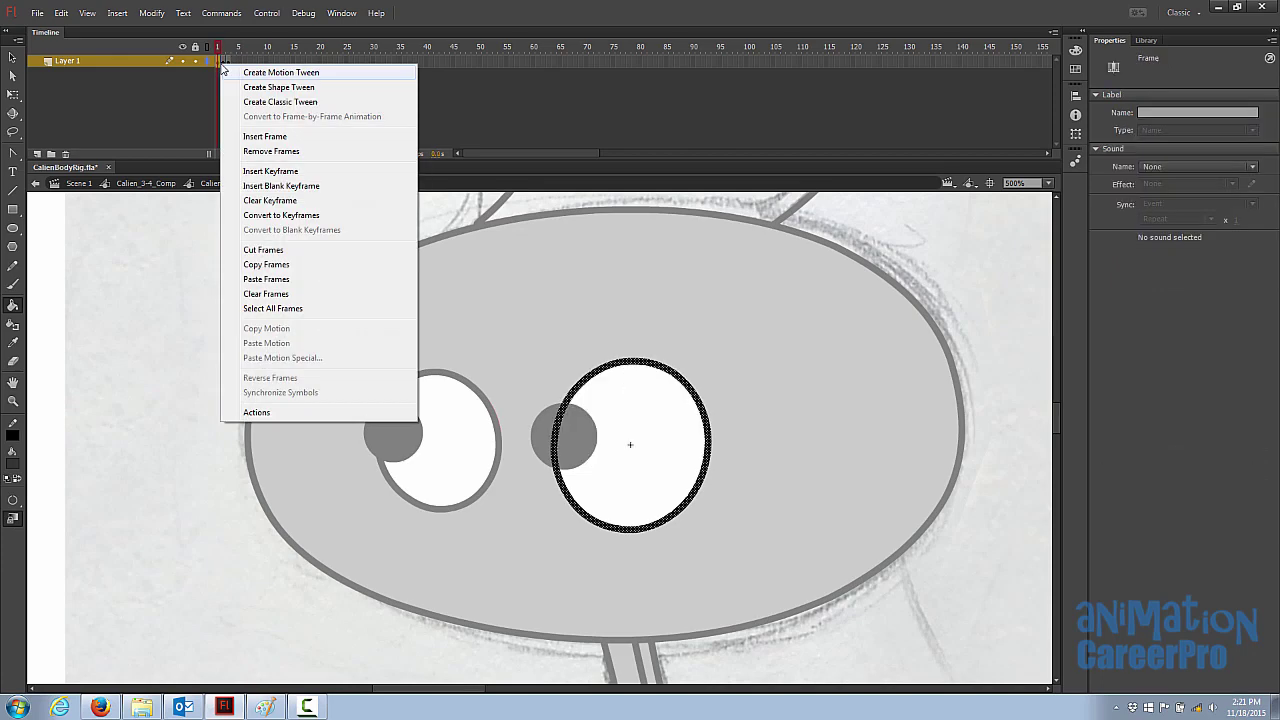
pyautogui.click(308, 279)
pyautogui.click(234, 46)
pyautogui.click(598, 415)
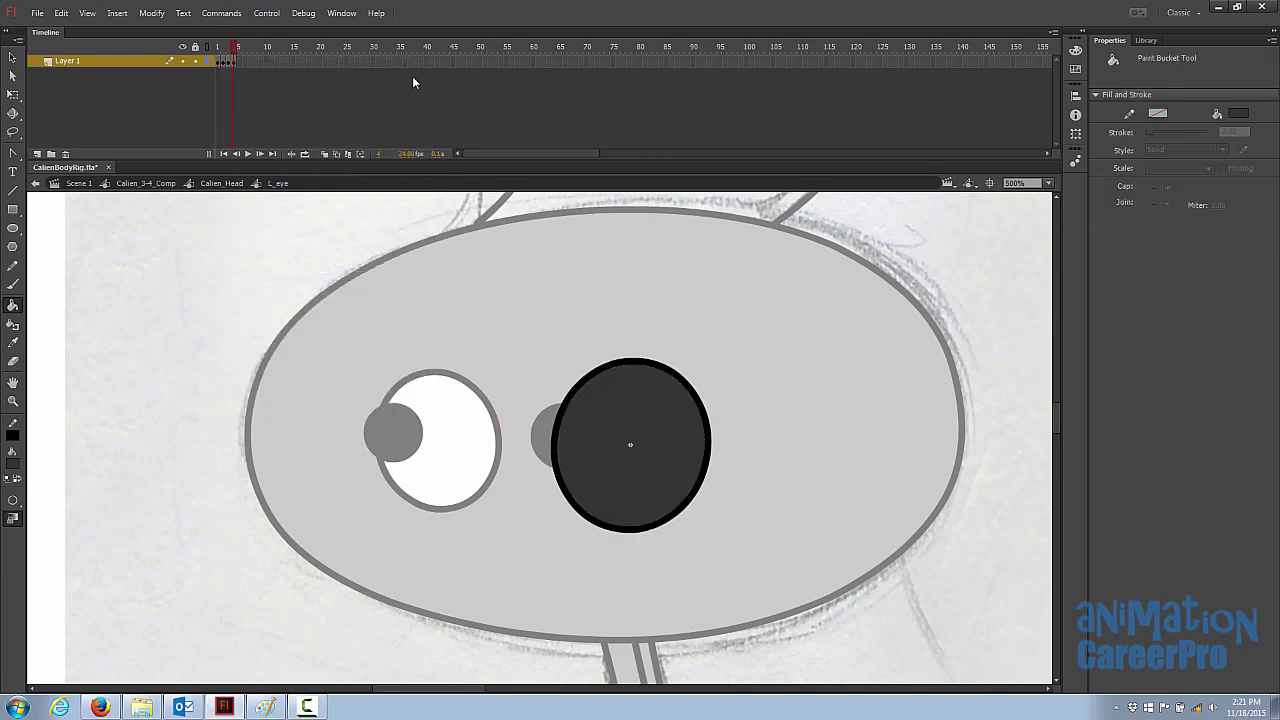
pyautogui.click(217, 50)
pyautogui.moveTo(217, 50); pyautogui.dragTo(238, 50)
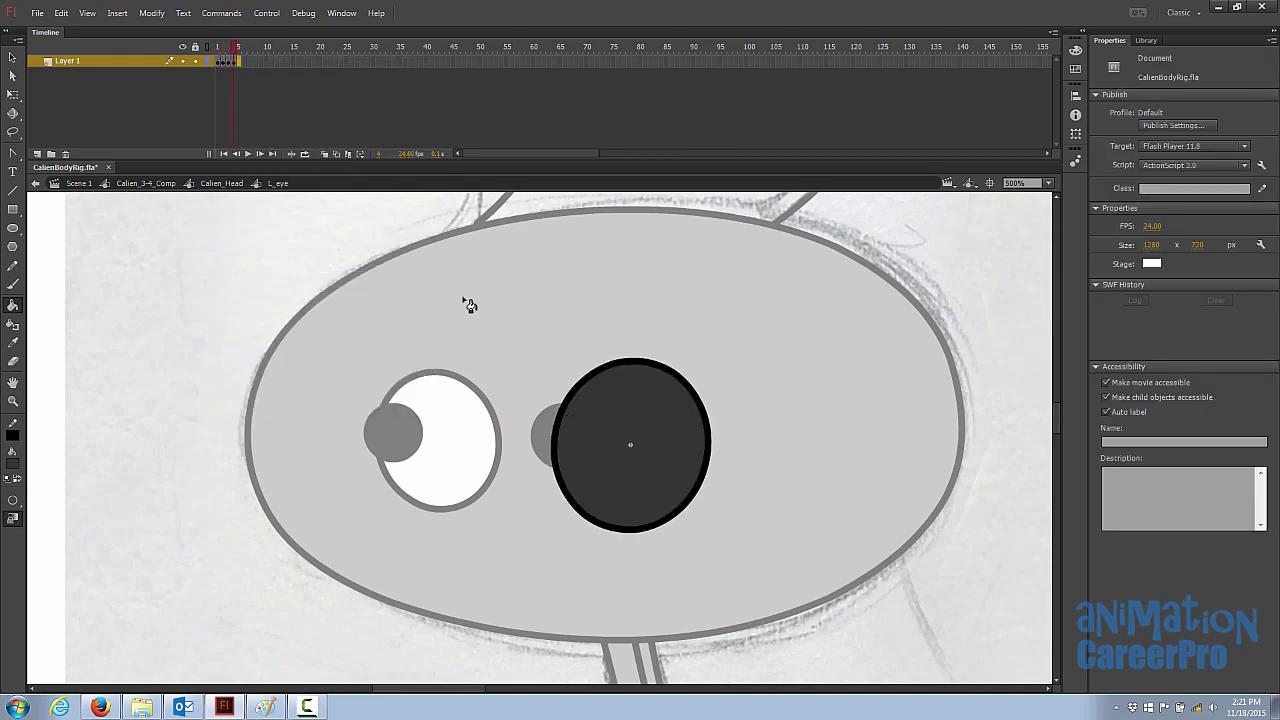
# Copy the plain eye outline from frame 1 into frame 5 of the L_eye symbol
pyautogui.rightClick(218, 62)
pyautogui.click(286, 266)
pyautogui.rightClick(239, 62)
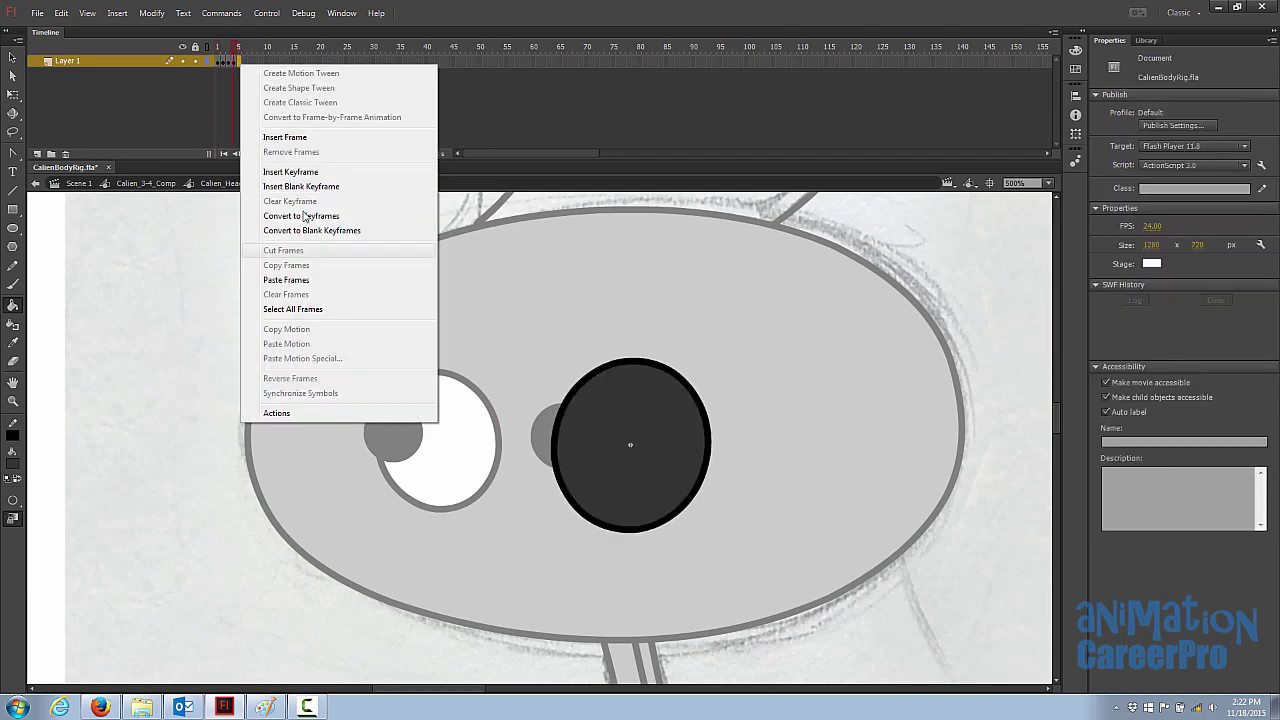
pyautogui.click(294, 280)
pyautogui.click(240, 51)
# On frame 5 of L_eye, draw an eyelid line sloping down toward the outer side, bend it upward and fill above it dark grey
pyautogui.press('n')
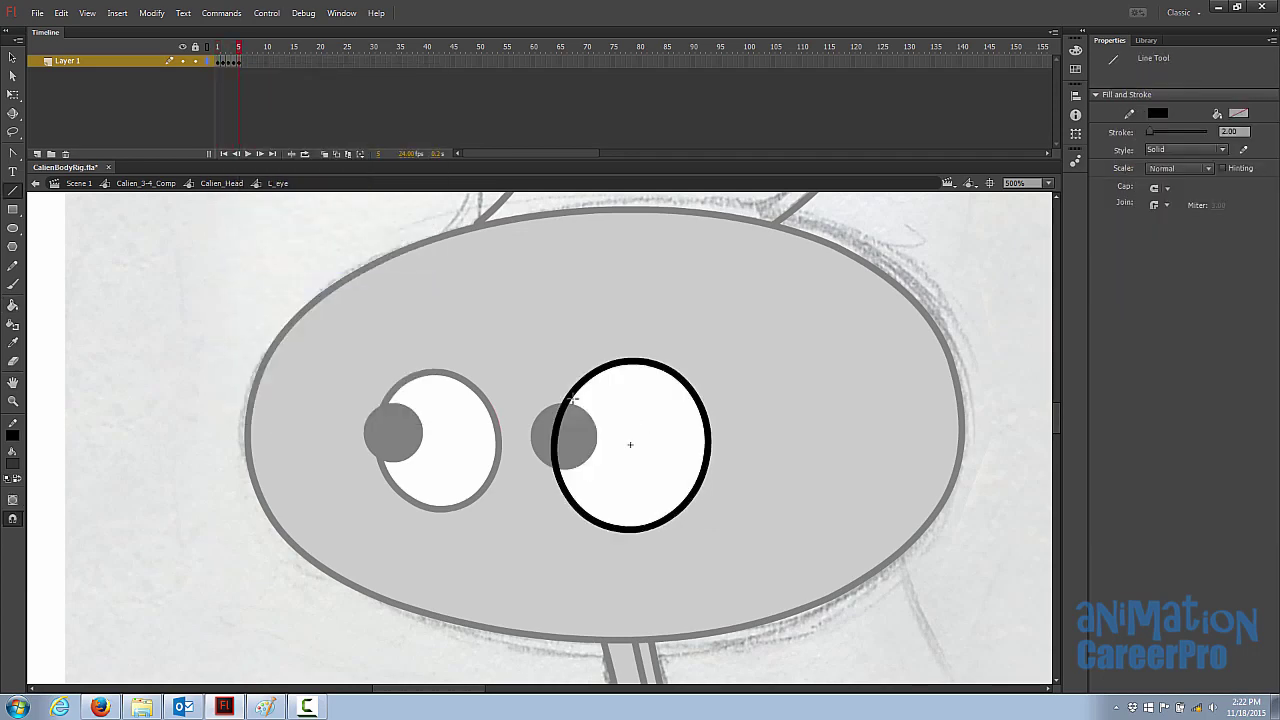
pyautogui.moveTo(568, 401); pyautogui.dragTo(705, 470)
pyautogui.press('v')
pyautogui.moveTo(640, 438); pyautogui.dragTo(650, 417)
pyautogui.press('k')
pyautogui.click(646, 389)
# Copy the plain eye outline from frame 1 into frame 6 of the L_eye symbol
pyautogui.rightClick(219, 63)
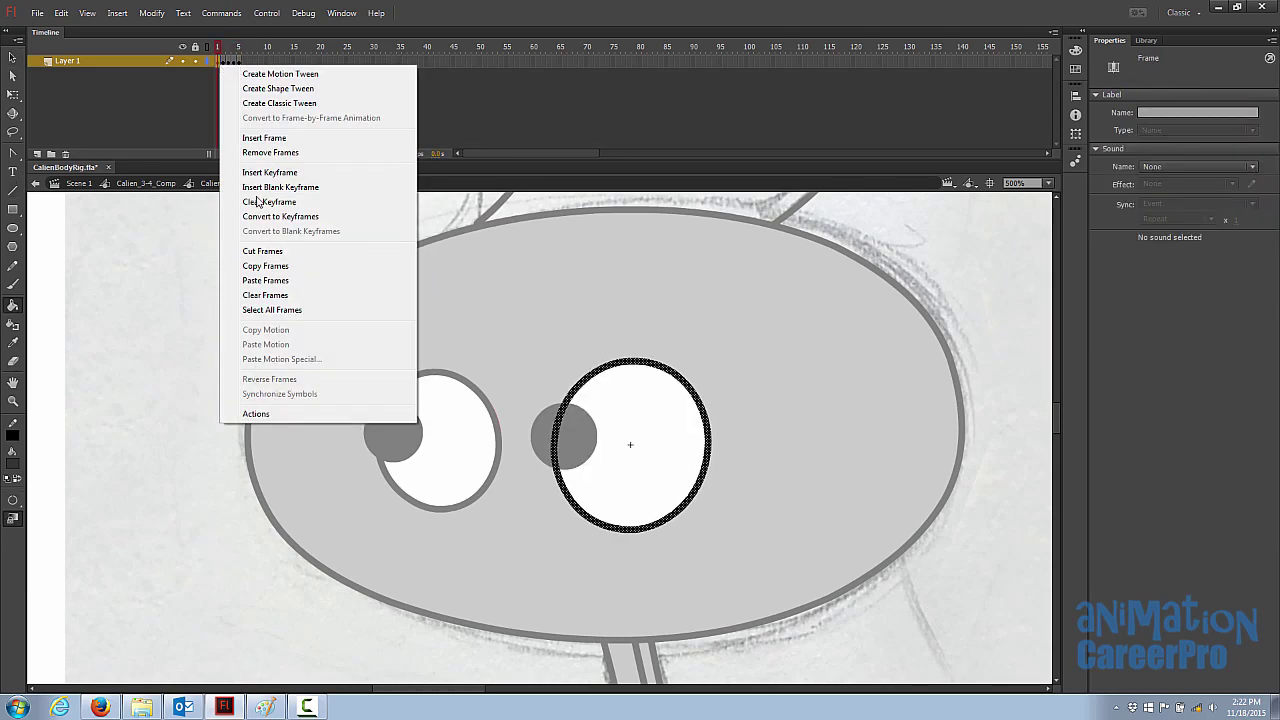
pyautogui.click(286, 266)
pyautogui.rightClick(245, 64)
pyautogui.click(291, 280)
# On frame 6 of L_eye, draw an eyelid line sloping down toward the inner side, bend it upward and fill above it dark grey
pyautogui.press('n')
pyautogui.moveTo(556, 448)
pyautogui.mouseDown()
pyautogui.moveTo(706, 413)
pyautogui.moveTo(648, 418)
pyautogui.mouseUp()
pyautogui.press('v')
pyautogui.press('k')
pyautogui.click(641, 379)
pyautogui.press('v')
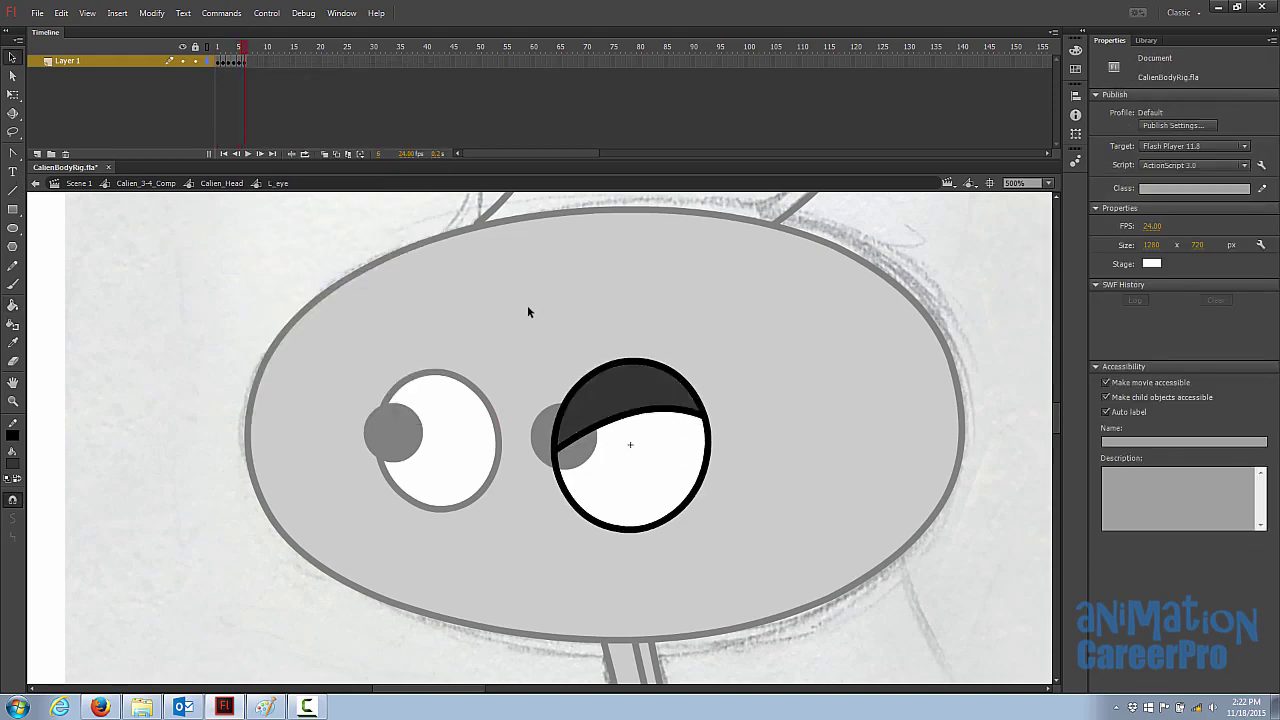
# Return to Calien_Head and scrub through frames 1 to 6 to check the eyelids of both eyes together
pyautogui.doubleClick(526, 311)
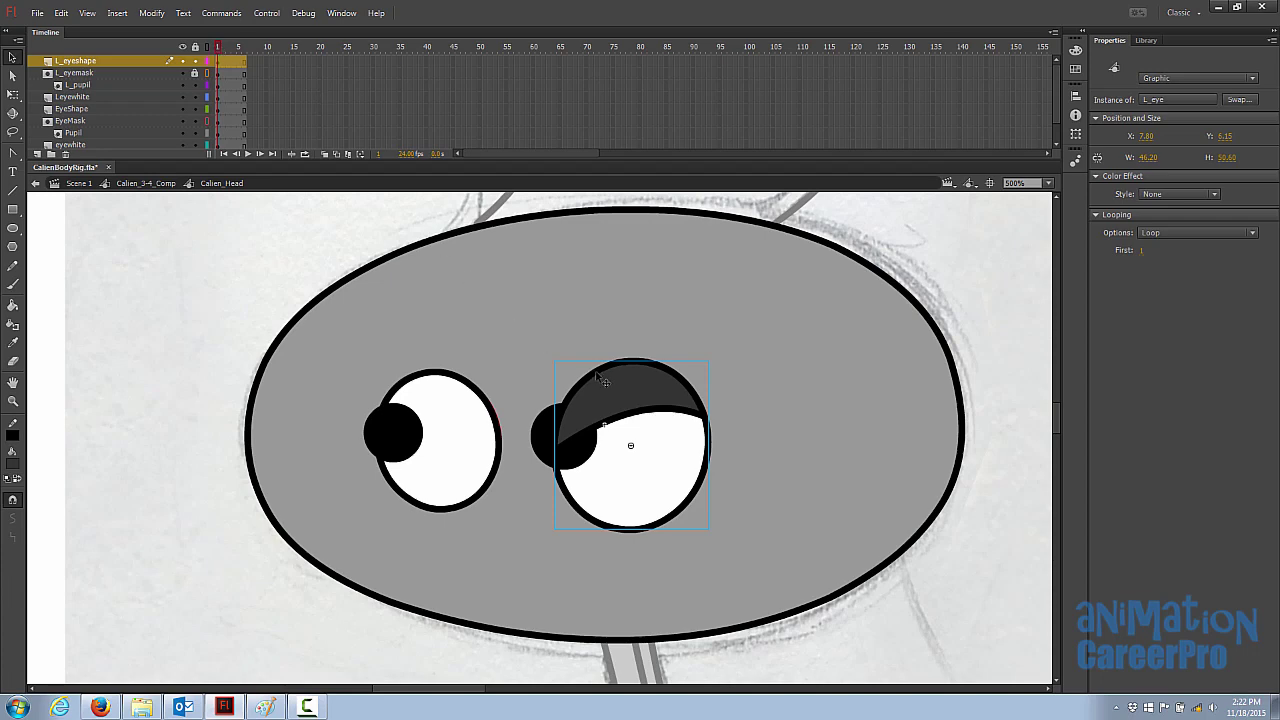
pyautogui.moveTo(218, 48); pyautogui.dragTo(223, 51)
pyautogui.click(228, 55)
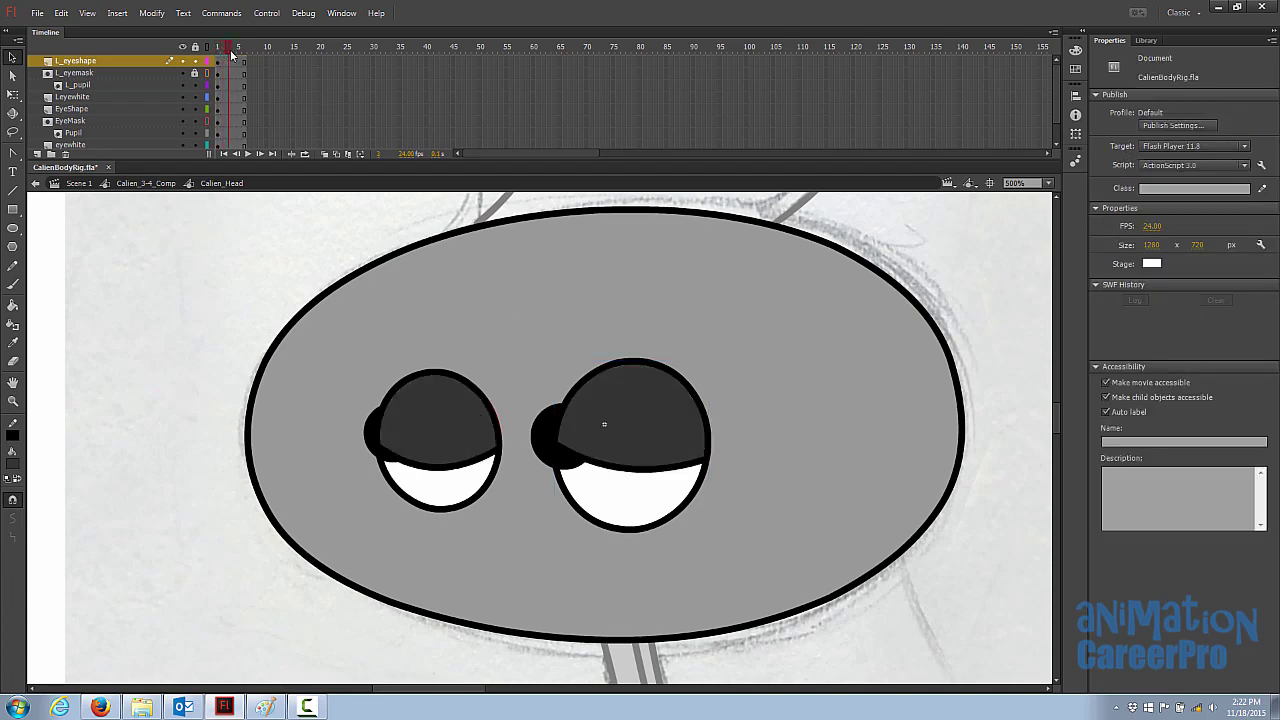
pyautogui.moveTo(231, 52)
pyautogui.mouseDown()
pyautogui.moveTo(210, 62)
pyautogui.moveTo(240, 62)
pyautogui.mouseUp()
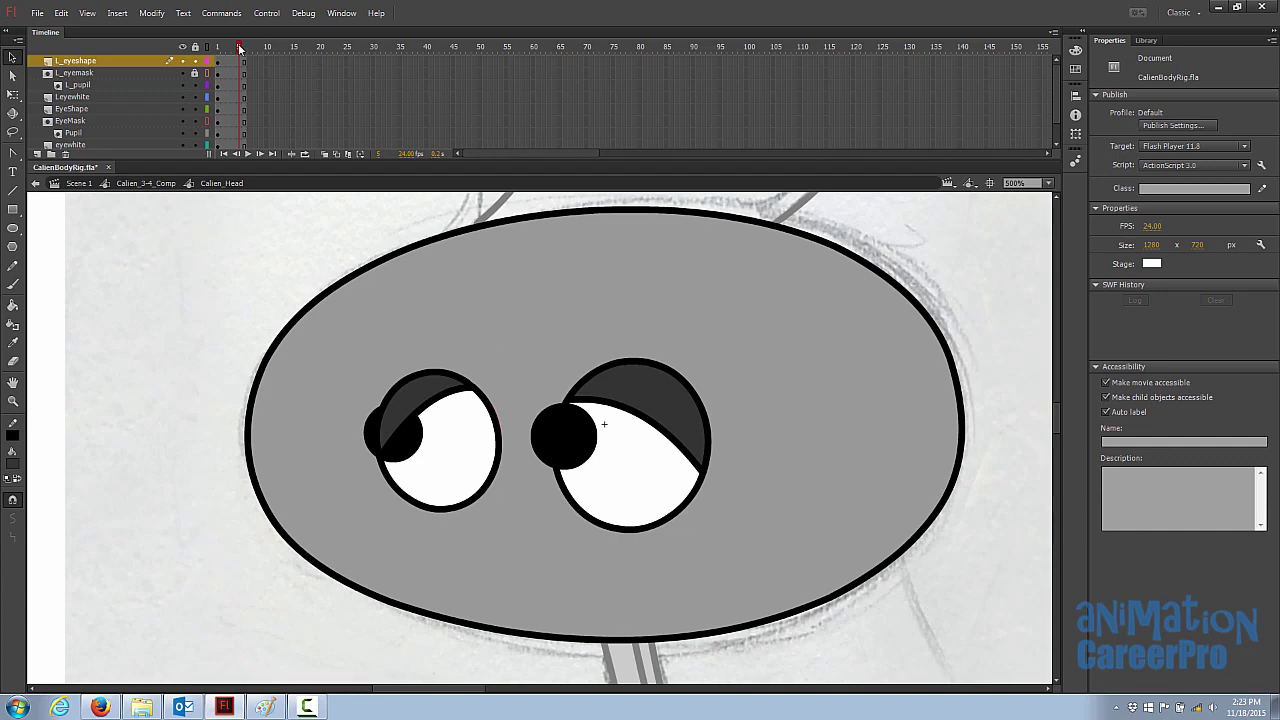
pyautogui.moveTo(239, 47); pyautogui.dragTo(245, 62)
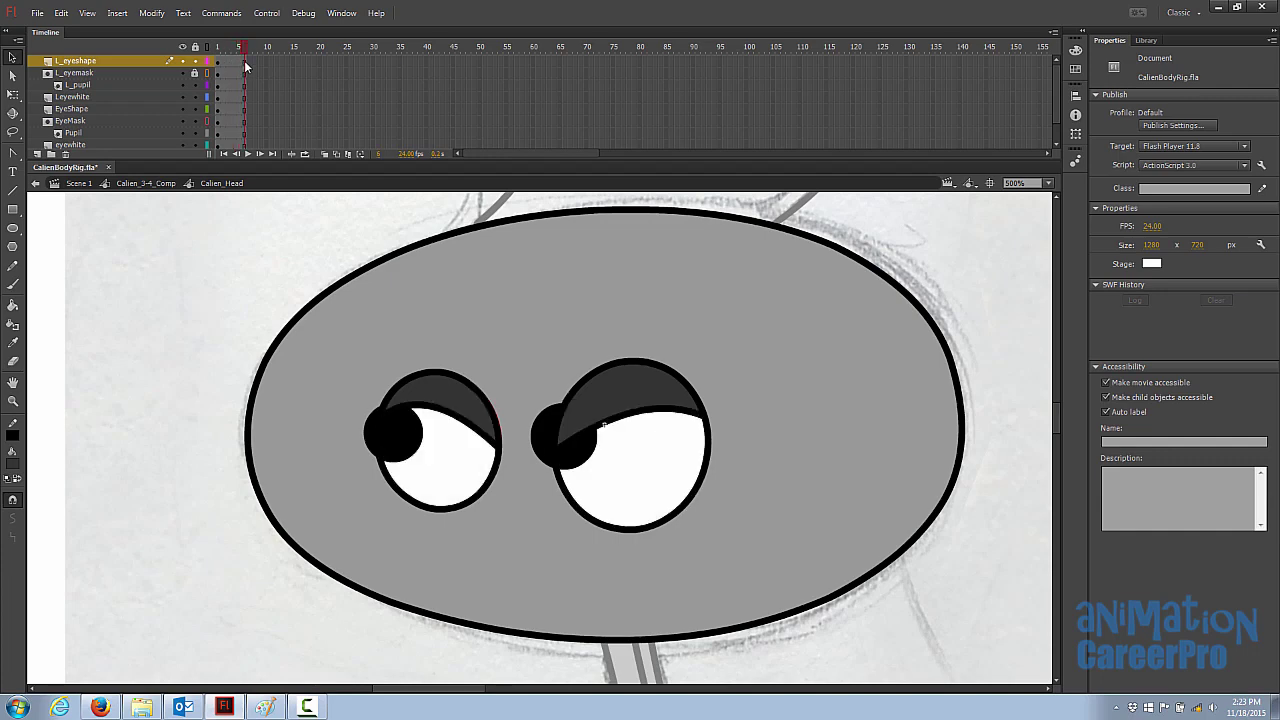
# Return to Calien_3-4_Comp and preview the eyelid frames on the whole head up to frame 5
pyautogui.doubleClick(264, 263)
pyautogui.press('z')
pyautogui.keyDown('alt'); pyautogui.click(590, 443); pyautogui.keyUp('alt')
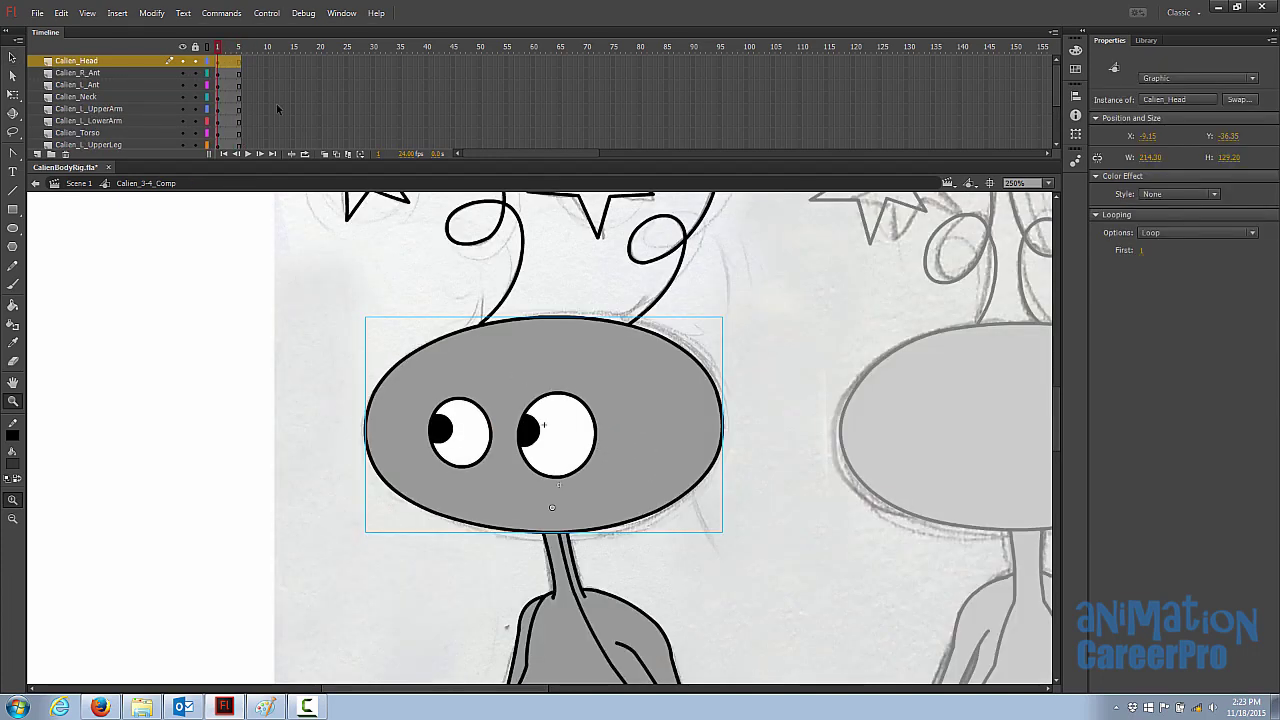
pyautogui.moveTo(215, 47); pyautogui.dragTo(238, 48)
pyautogui.press('v')
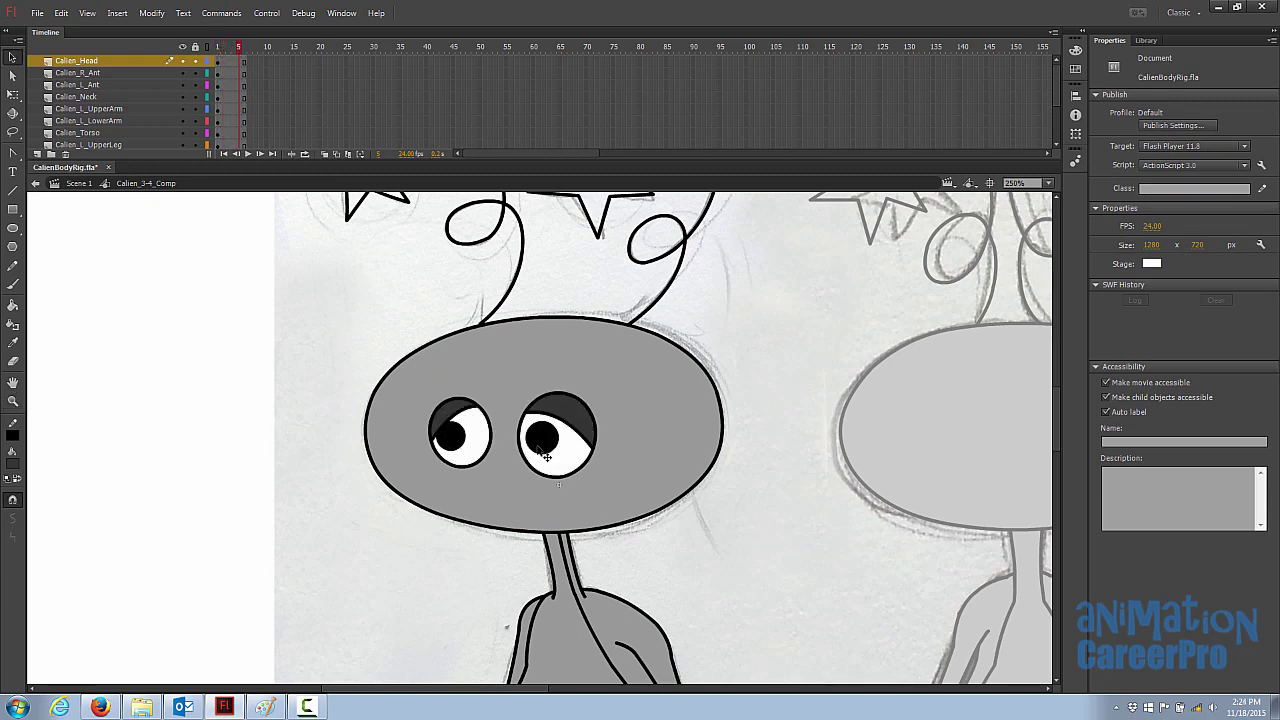
# Enter Calien_Head on frame 5 and open the R_eye symbol for editing
pyautogui.click(545, 456)
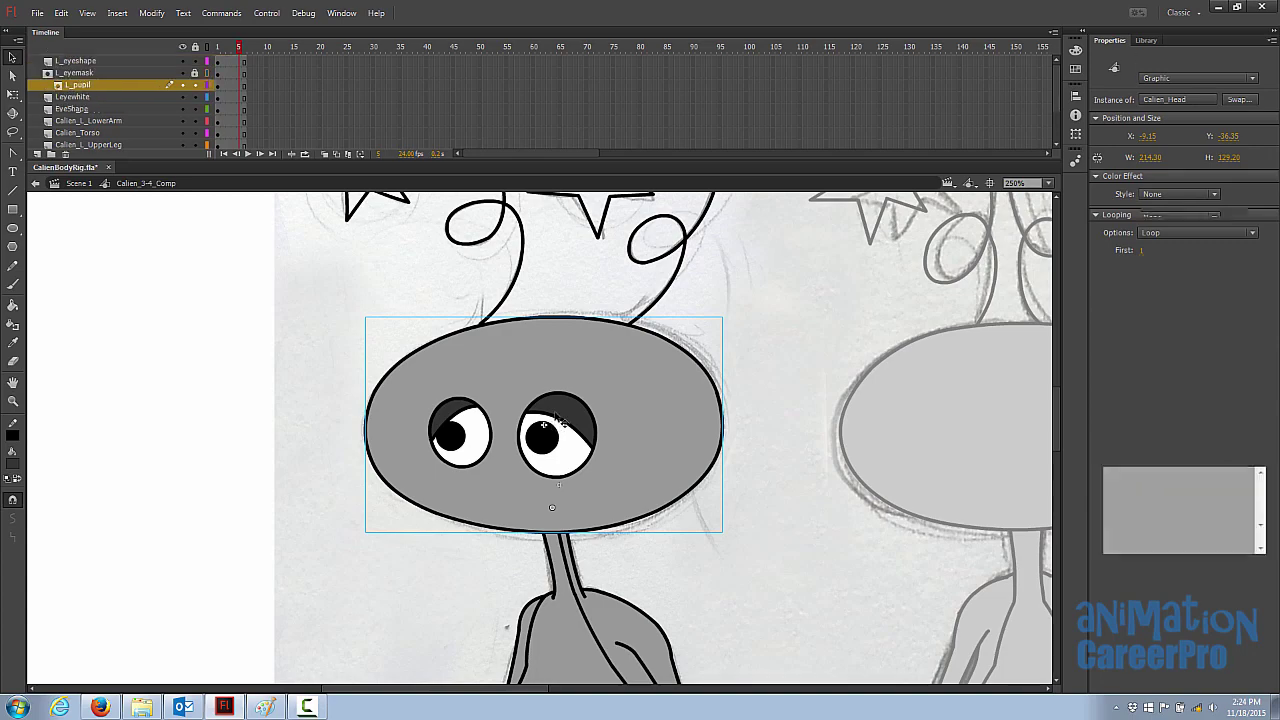
pyautogui.doubleClick(556, 420)
pyautogui.click(467, 421)
pyautogui.doubleClick(467, 421)
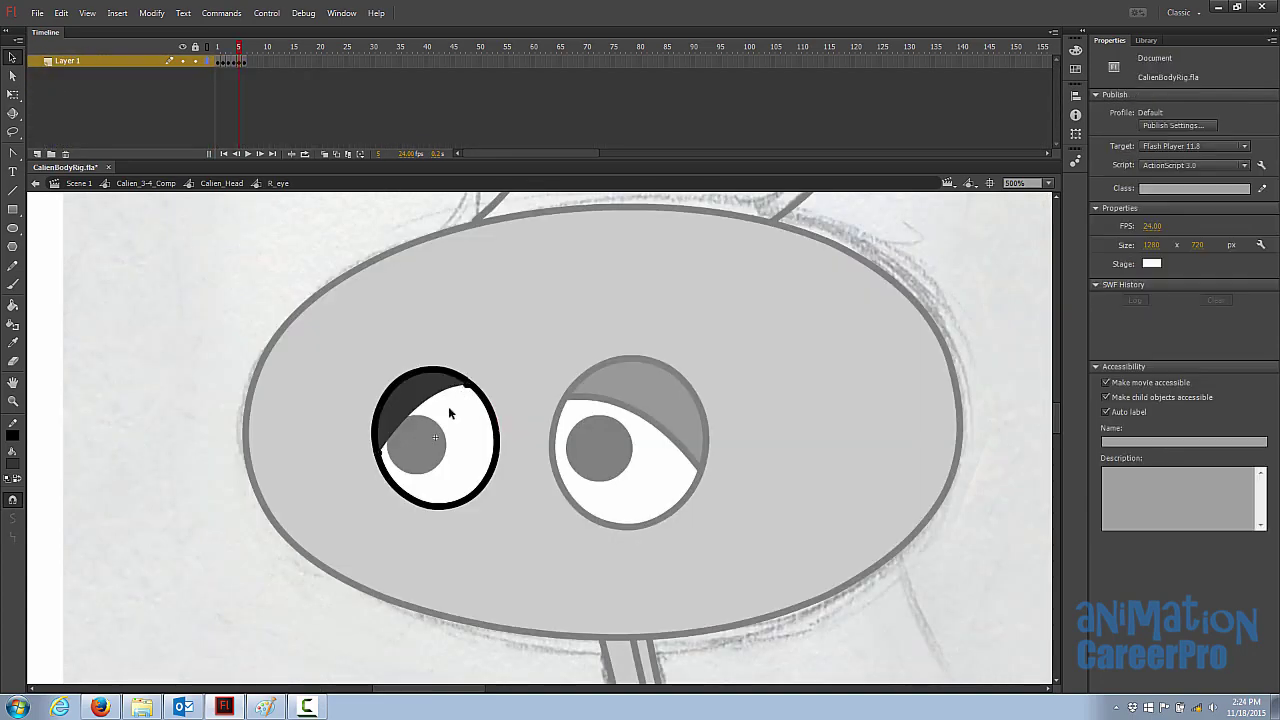
# Redraw the slanted lid line on frame 5 of R_eye slightly lower, delete the old line and fill the gap dark grey
pyautogui.press('n')
pyautogui.moveTo(382, 457)
pyautogui.mouseDown()
pyautogui.moveTo(472, 390)
pyautogui.moveTo(441, 399)
pyautogui.mouseUp()
pyautogui.press('v')
pyautogui.click(414, 410)
pyautogui.press('Delete')
pyautogui.press('k')
pyautogui.click(412, 402)
# Open L_eye on frame 5, lower its slanted lid line slightly and fit its ends to the eye outline
pyautogui.doubleClick(639, 415)
pyautogui.click(639, 415)
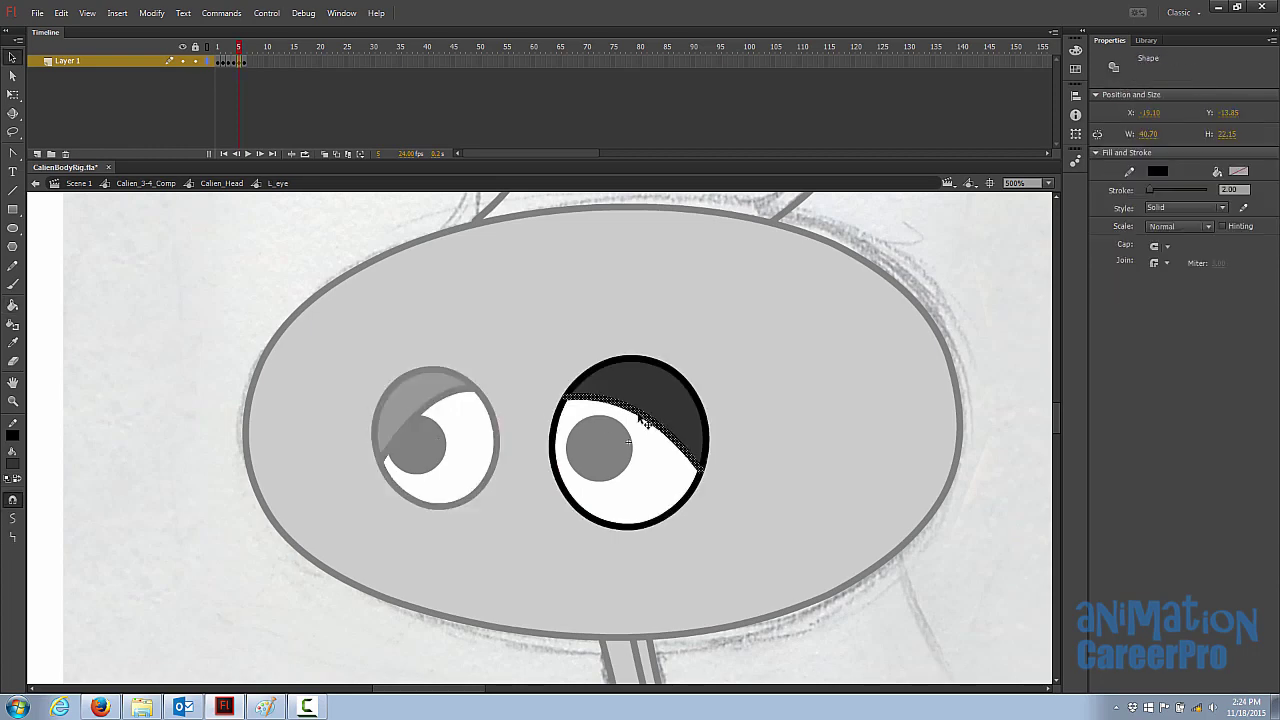
pyautogui.press('n')
pyautogui.moveTo(566, 398); pyautogui.dragTo(671, 451)
pyautogui.moveTo(615, 430); pyautogui.dragTo(607, 405)
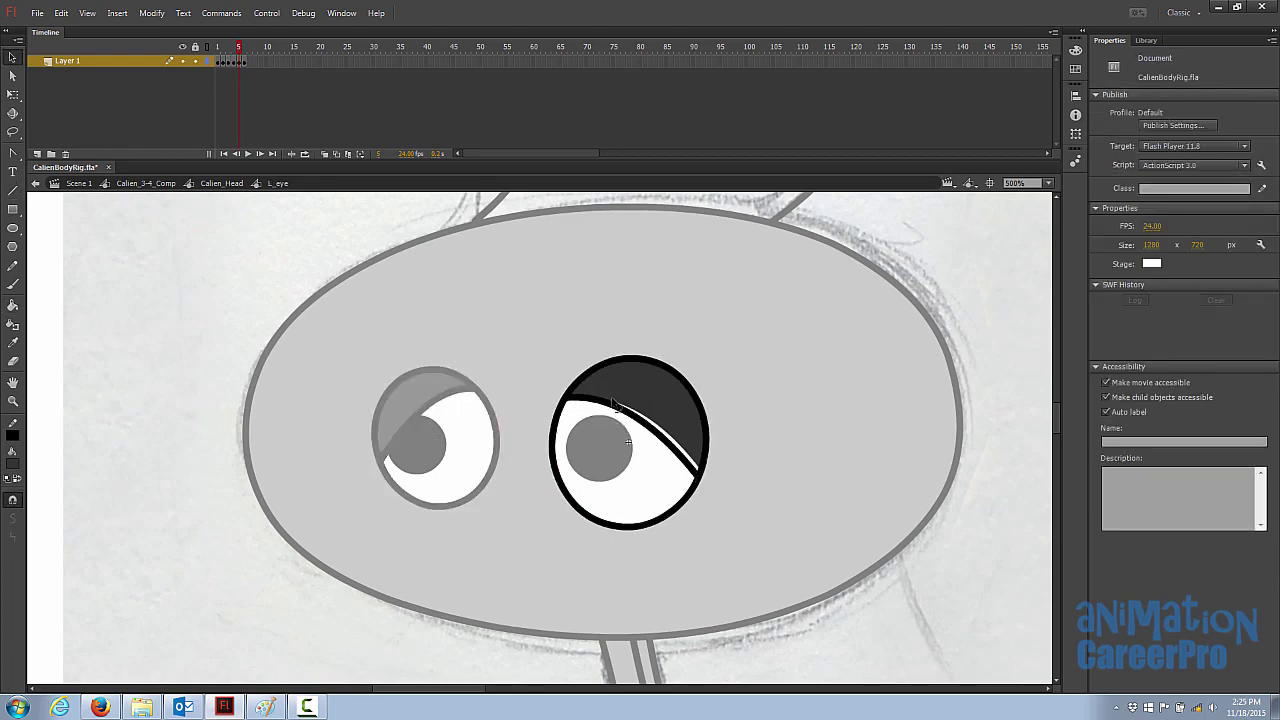
pyautogui.click(607, 405)
pyautogui.click(702, 494)
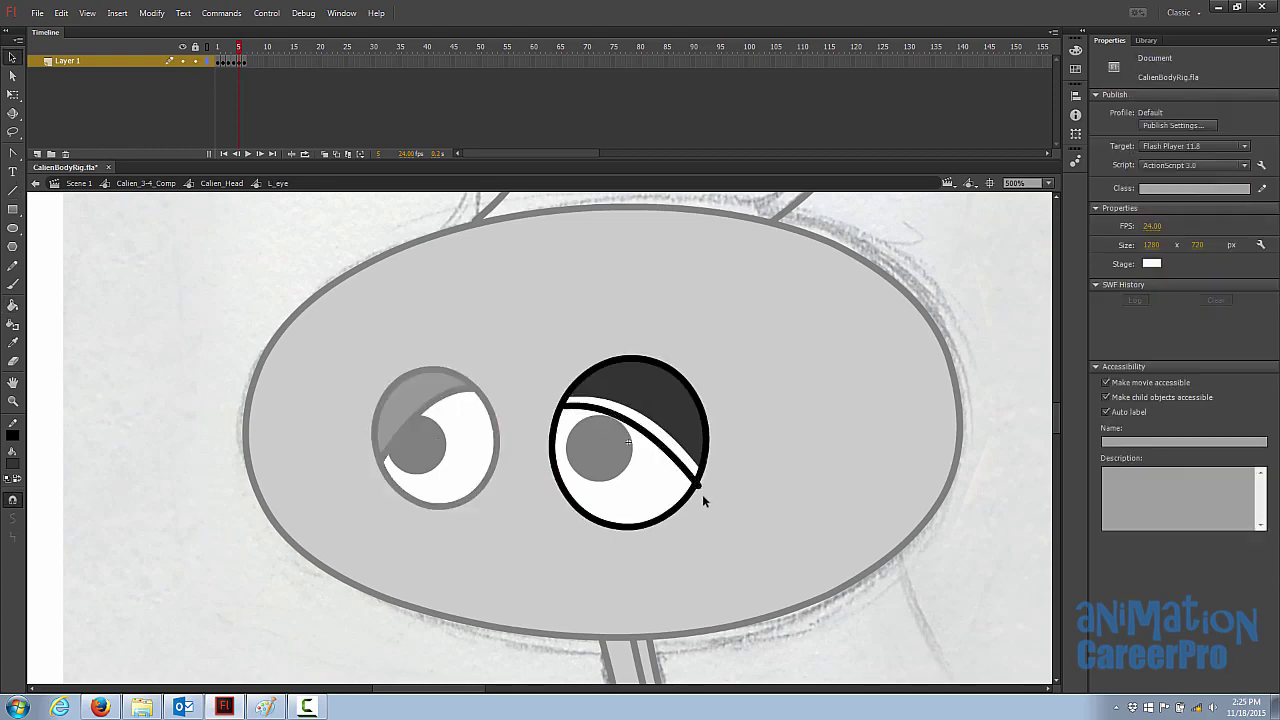
pyautogui.click(566, 408)
pyautogui.moveTo(593, 410); pyautogui.dragTo(609, 416)
# Delete the old eyelid fill on frame 5 of L_eye and refill the area above the lowered lid line dark grey
pyautogui.click(627, 406)
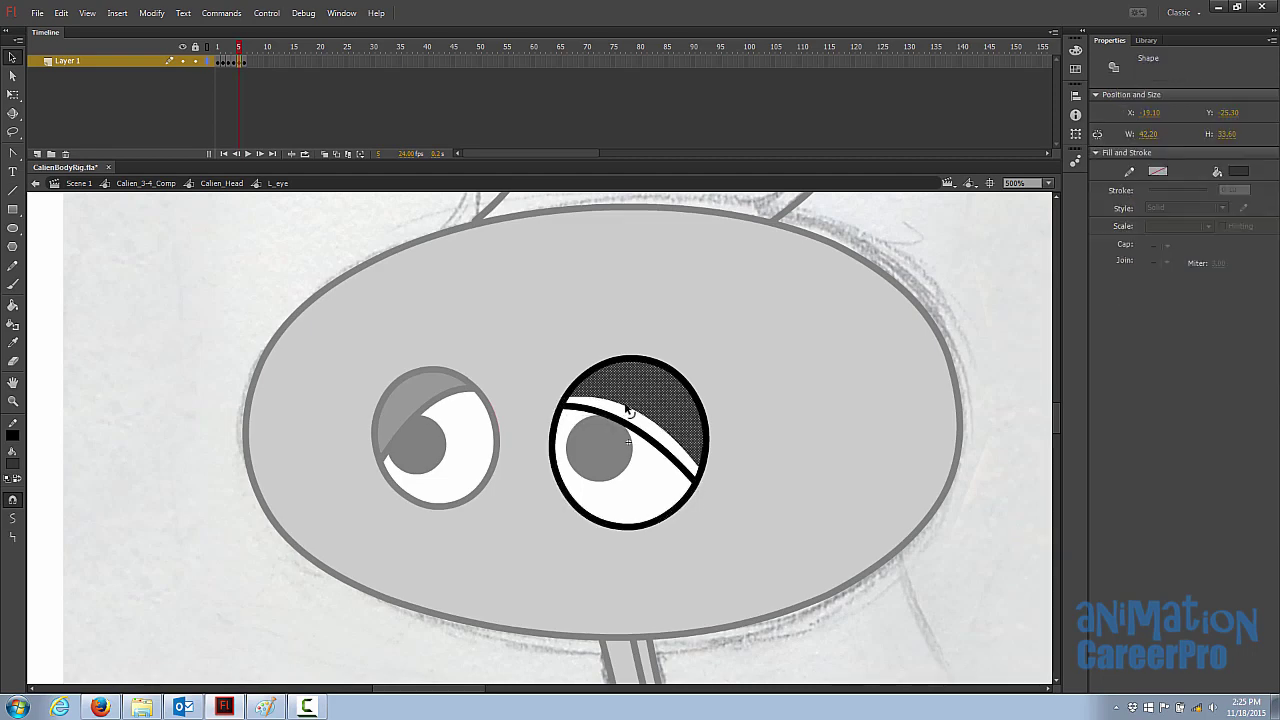
pyautogui.press('Delete')
pyautogui.press('k')
pyautogui.click(653, 400)
pyautogui.press('v')
# Return to Calien_Head and move the R_eye pupil slightly inward and up under the lid, to about X -52.9, Y 4.6
pyautogui.doubleClick(456, 428)
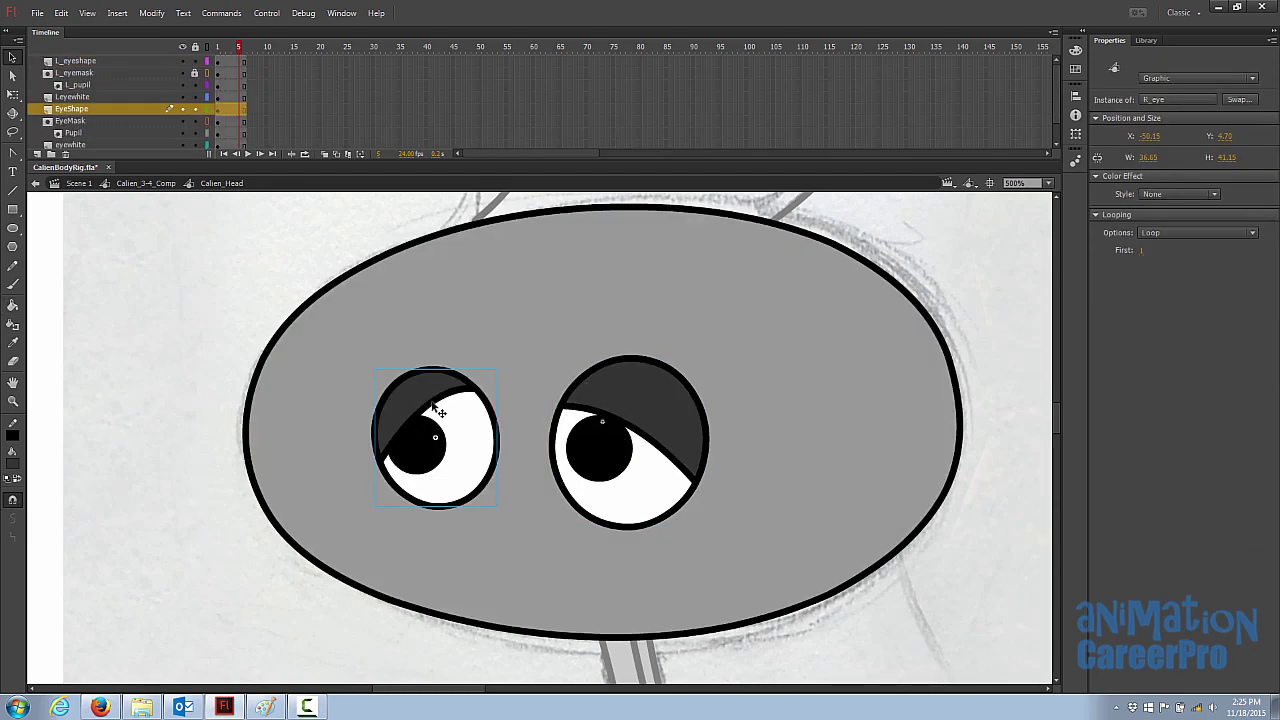
pyautogui.click(432, 448)
pyautogui.moveTo(427, 446); pyautogui.dragTo(438, 437)
pyautogui.press('z')
pyautogui.keyDown('alt'); pyautogui.click(581, 448); pyautogui.keyUp('alt')
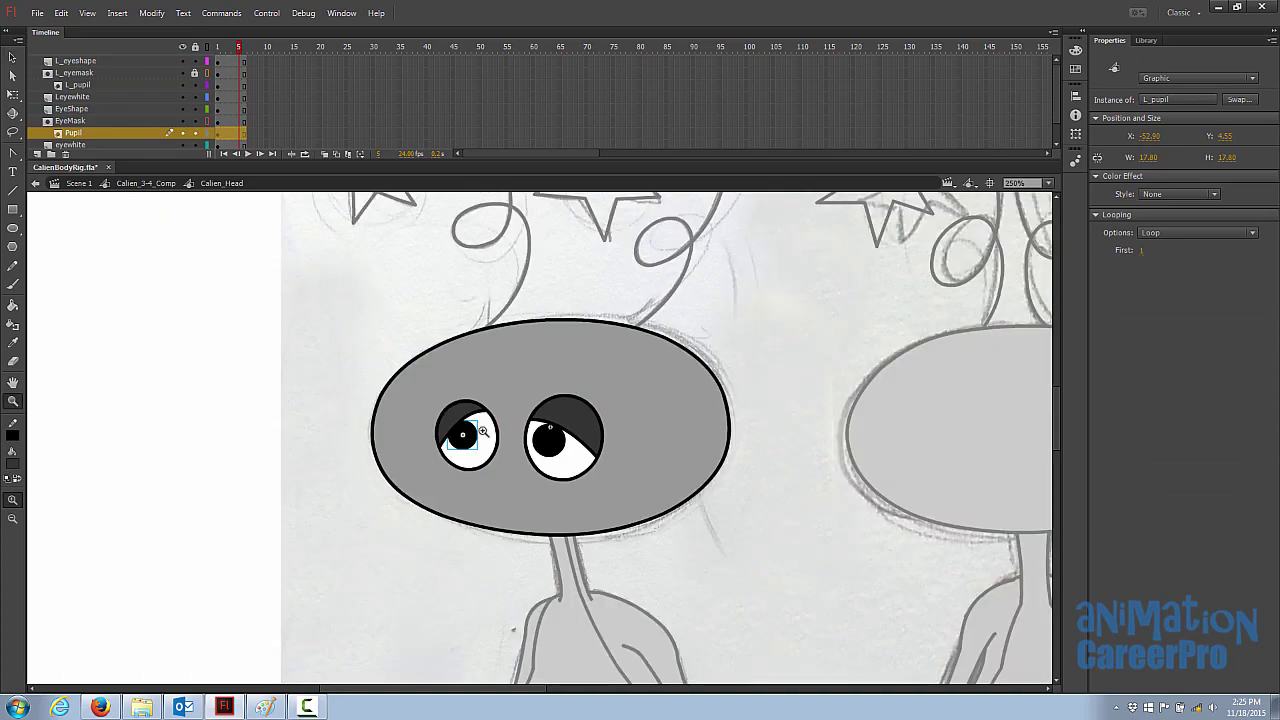
pyautogui.click(496, 422)
pyautogui.keyDown('ctrl'); pyautogui.click(496, 422); pyautogui.keyUp('ctrl')
pyautogui.keyDown('alt'); pyautogui.click(609, 464); pyautogui.keyUp('alt')
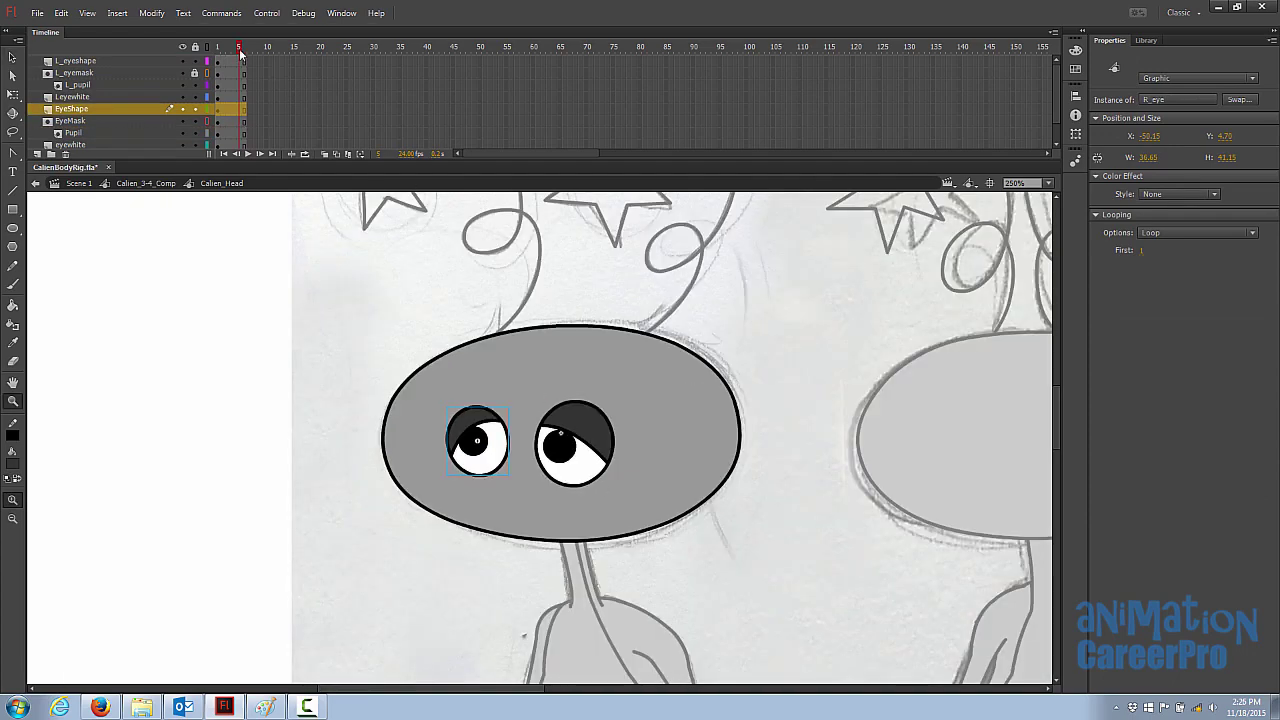
# Narrow both pupils into upright ovals on frame 6, about 16.8 by 22 for L_eye and 14.6 by 21 for R_eye
pyautogui.moveTo(239, 50); pyautogui.dragTo(243, 48)
pyautogui.click(526, 426)
pyautogui.press('v')
pyautogui.click(462, 447)
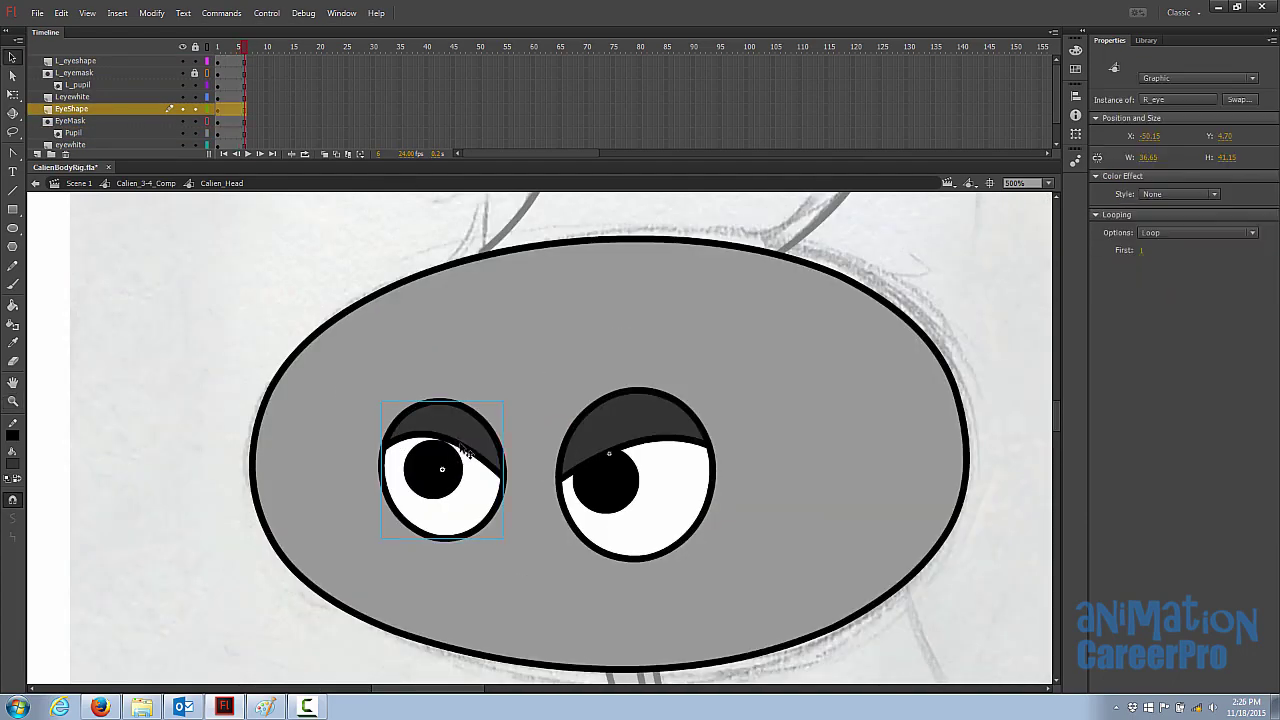
pyautogui.doubleClick(478, 468)
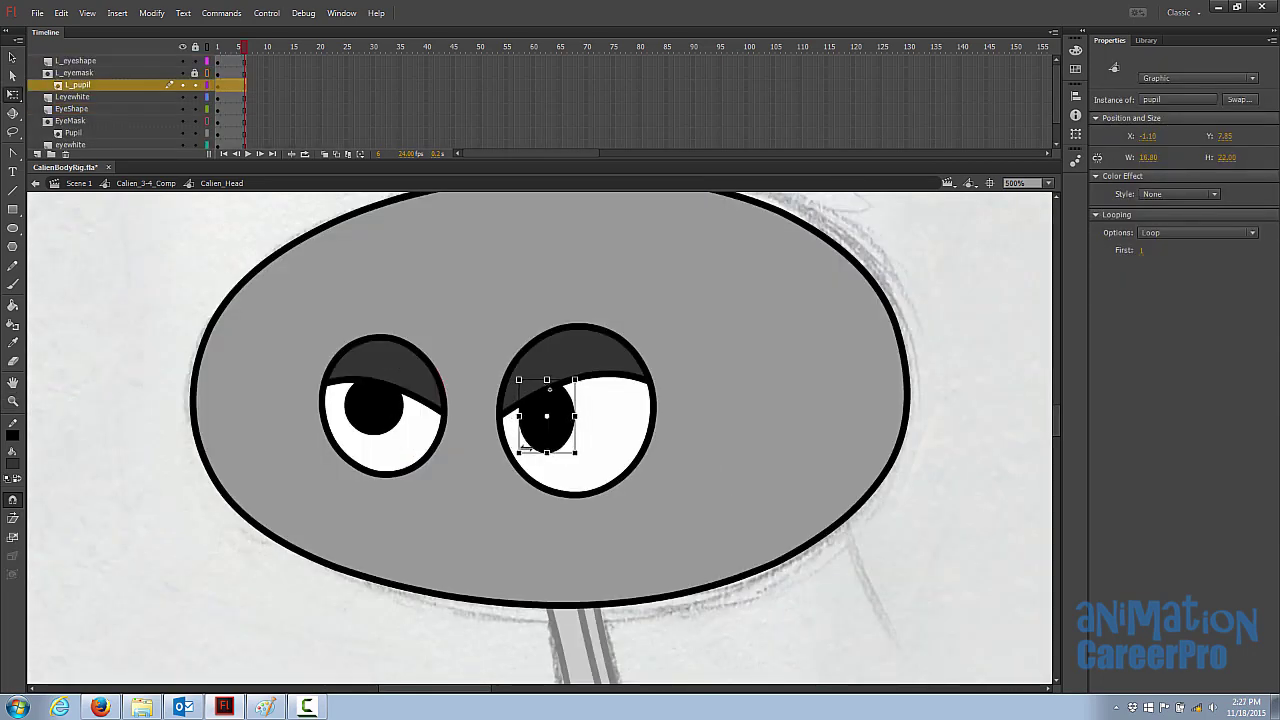
pyautogui.click(409, 421)
pyautogui.moveTo(405, 405); pyautogui.dragTo(373, 440)
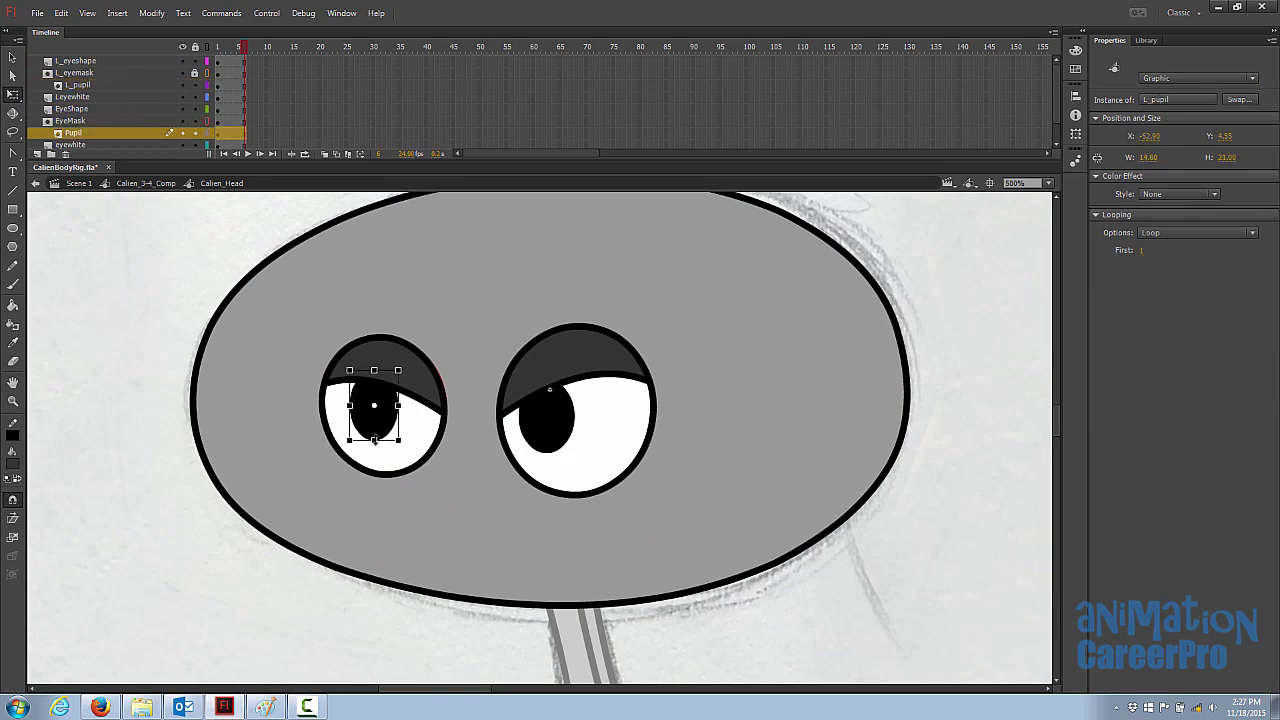
pyautogui.click(469, 440)
pyautogui.click(572, 436)
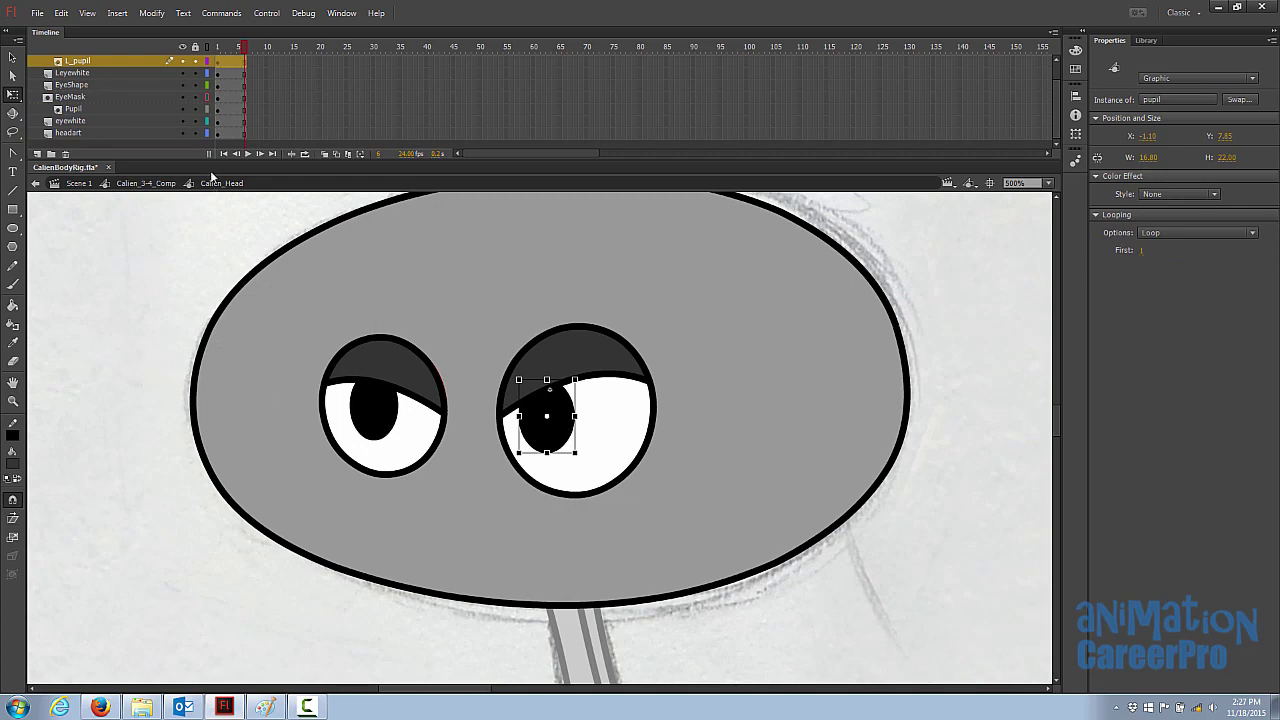
# Compare the pupils on frame 1 with the pencil sketch beneath by temporarily hiding the head artwork
pyautogui.moveTo(182, 132); pyautogui.dragTo(182, 61)
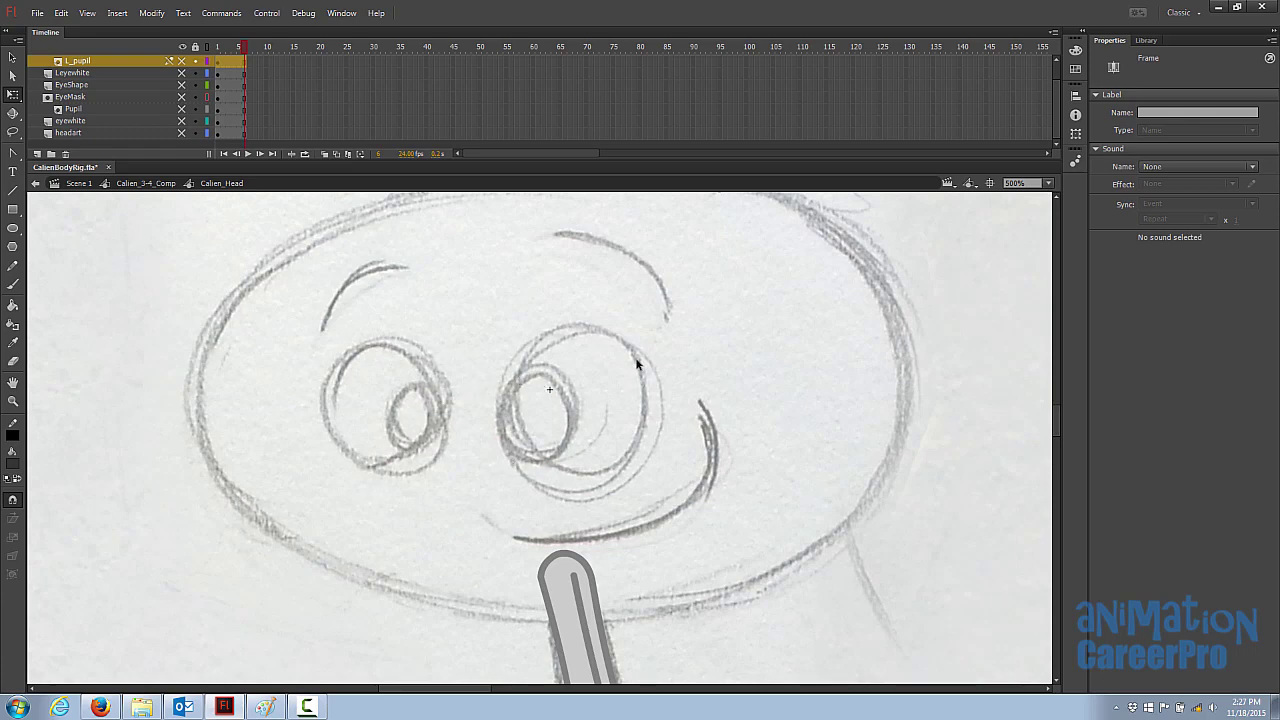
pyautogui.click(184, 47)
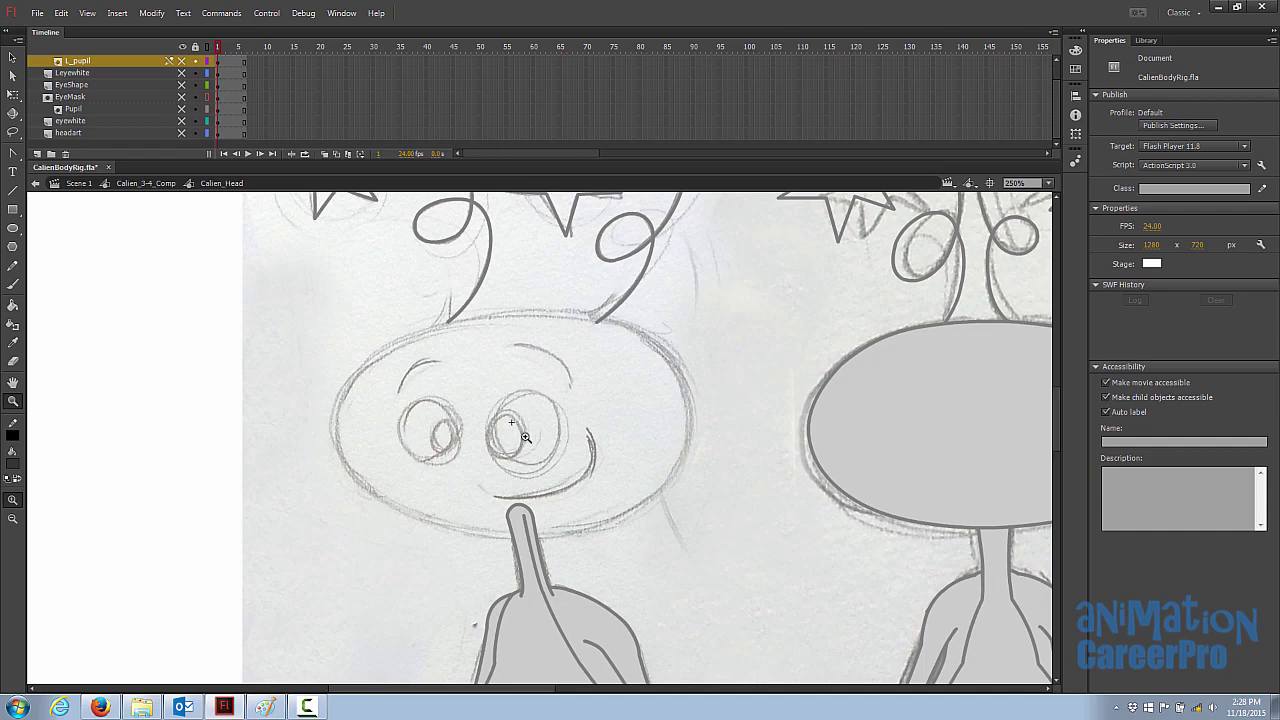
pyautogui.click(184, 47)
pyautogui.click(509, 494)
pyautogui.press('v')
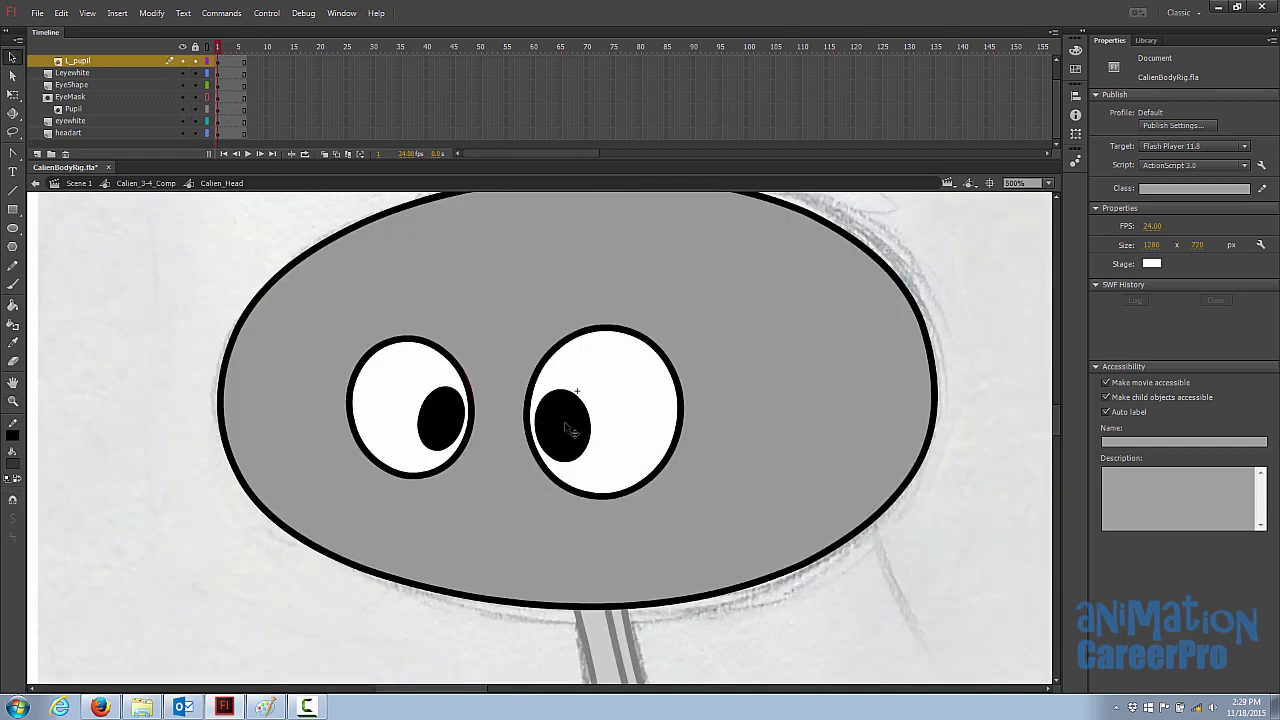
pyautogui.click(563, 427)
pyautogui.click(184, 47)
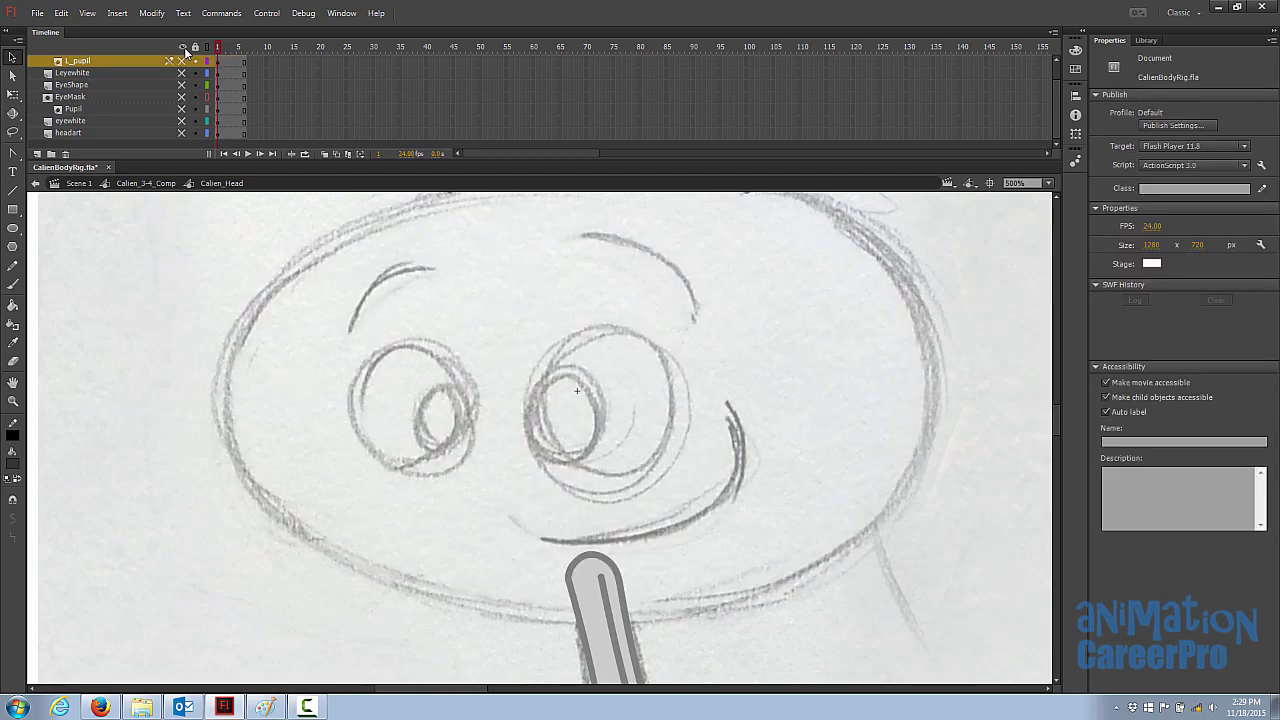
pyautogui.click(184, 47)
# Enlarge both pupils slightly on frame 1 to suit the sketch, nudging the L_eye pupil toward its eye's centre
pyautogui.click(557, 403)
pyautogui.press('q')
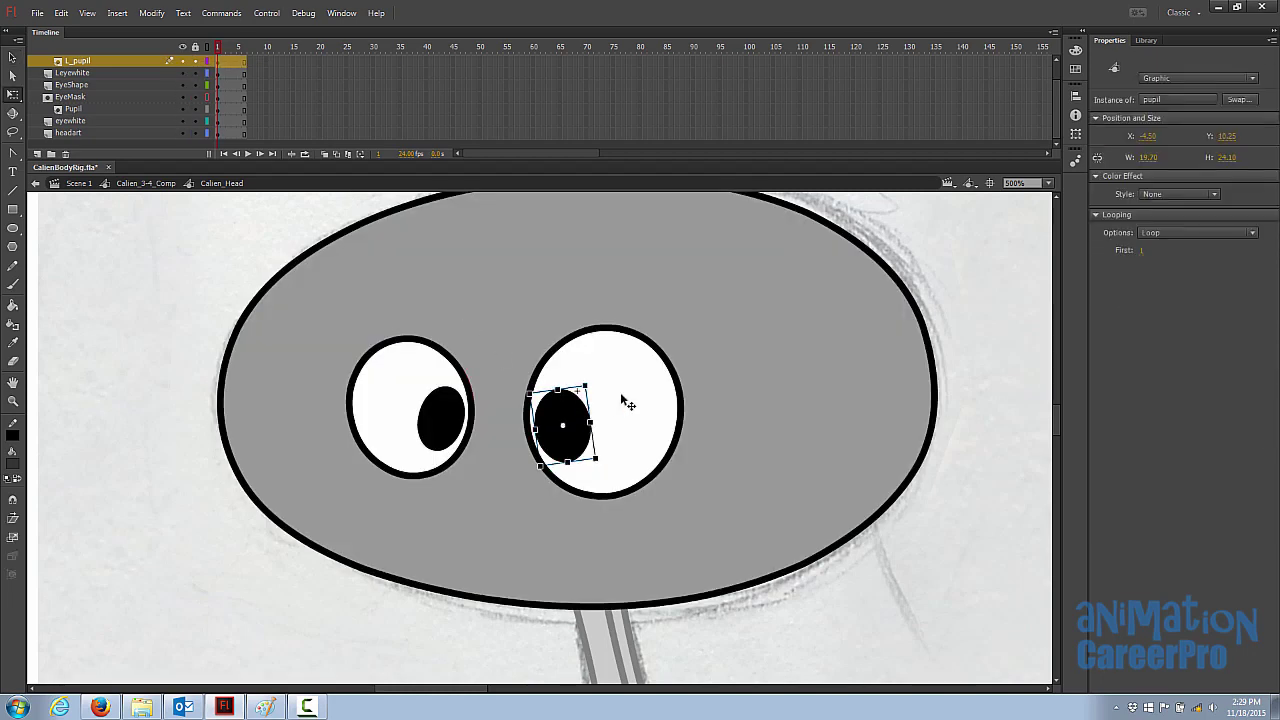
pyautogui.moveTo(586, 386); pyautogui.dragTo(592, 376)
pyautogui.moveTo(568, 422); pyautogui.dragTo(573, 420)
pyautogui.click(446, 420)
pyautogui.moveTo(471, 387); pyautogui.dragTo(477, 380)
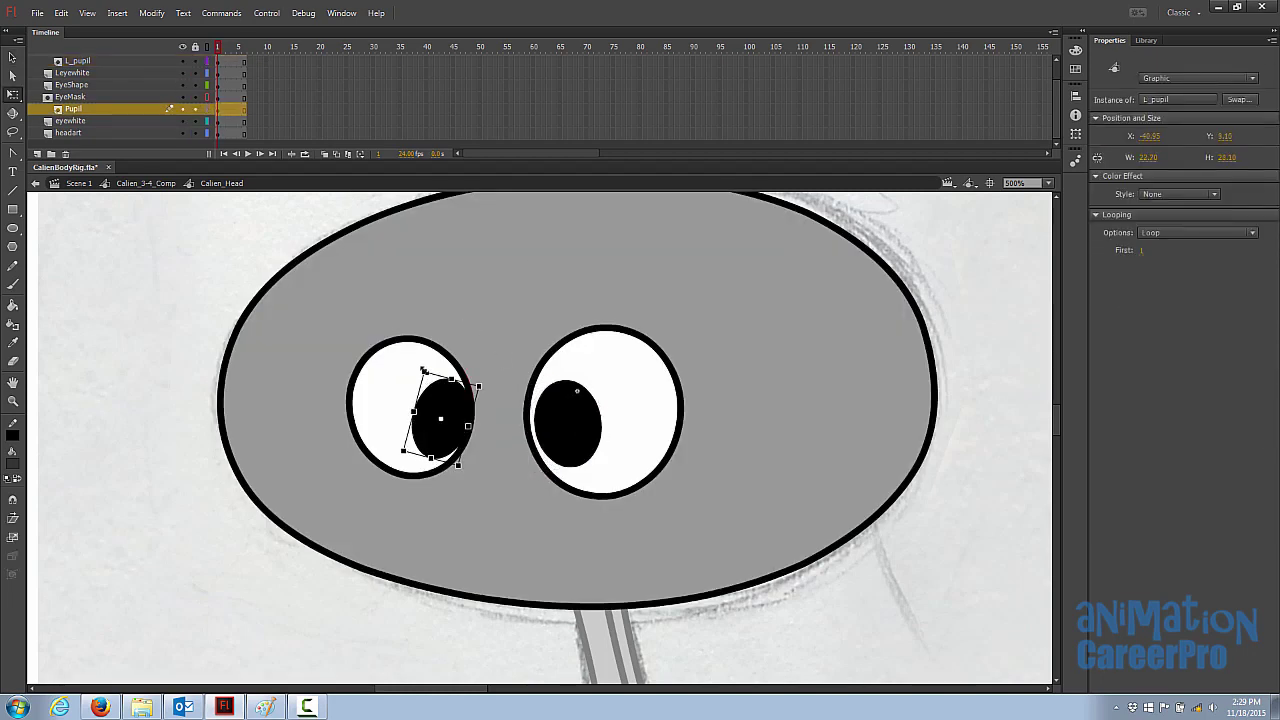
# Check the enlarged pupils against the pencil sketch by toggling the visibility of the head artwork
pyautogui.press('z')
pyautogui.keyDown('alt'); pyautogui.click(591, 467); pyautogui.keyUp('alt')
pyautogui.press('v')
pyautogui.click(183, 48)
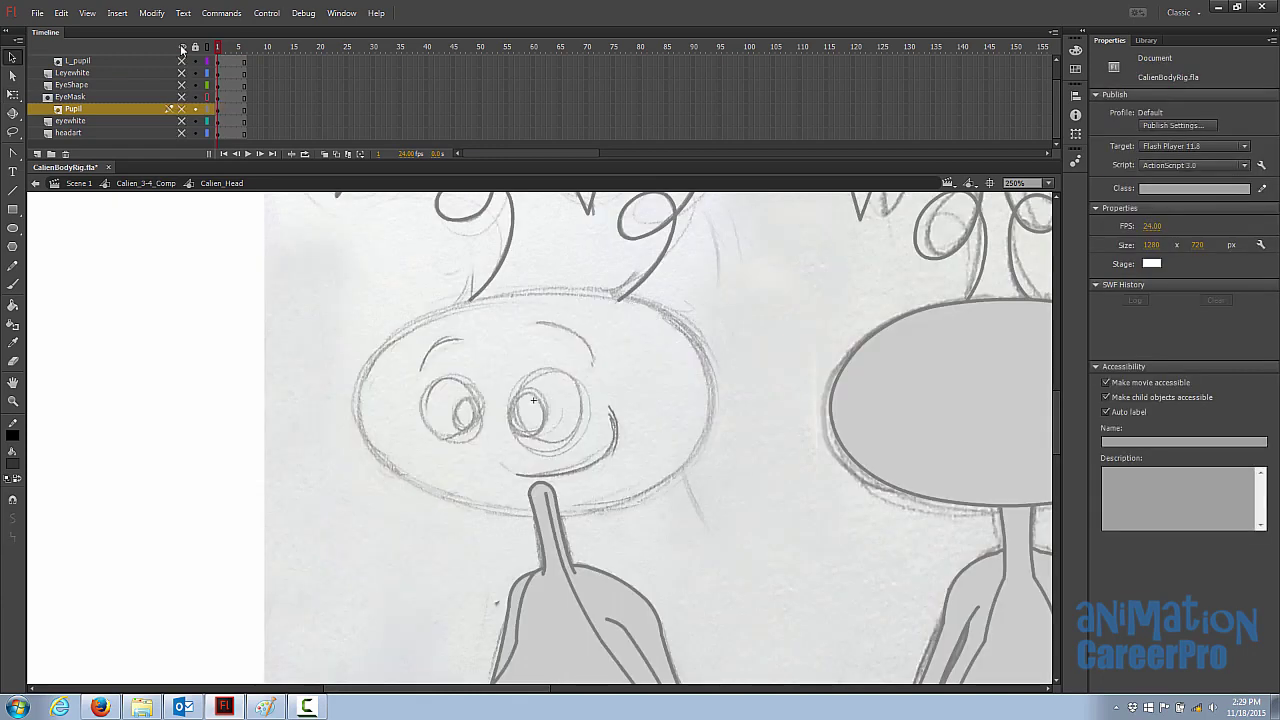
pyautogui.click(183, 48)
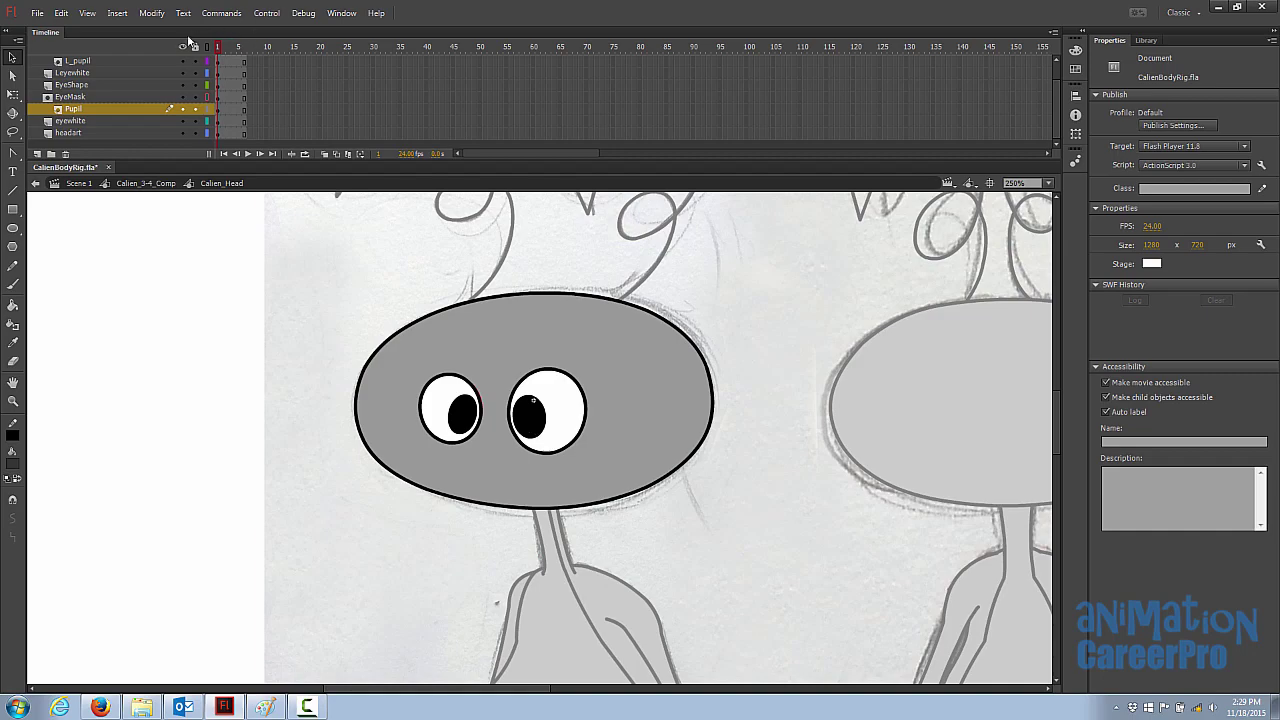
pyautogui.click(183, 48)
pyautogui.click(183, 48)
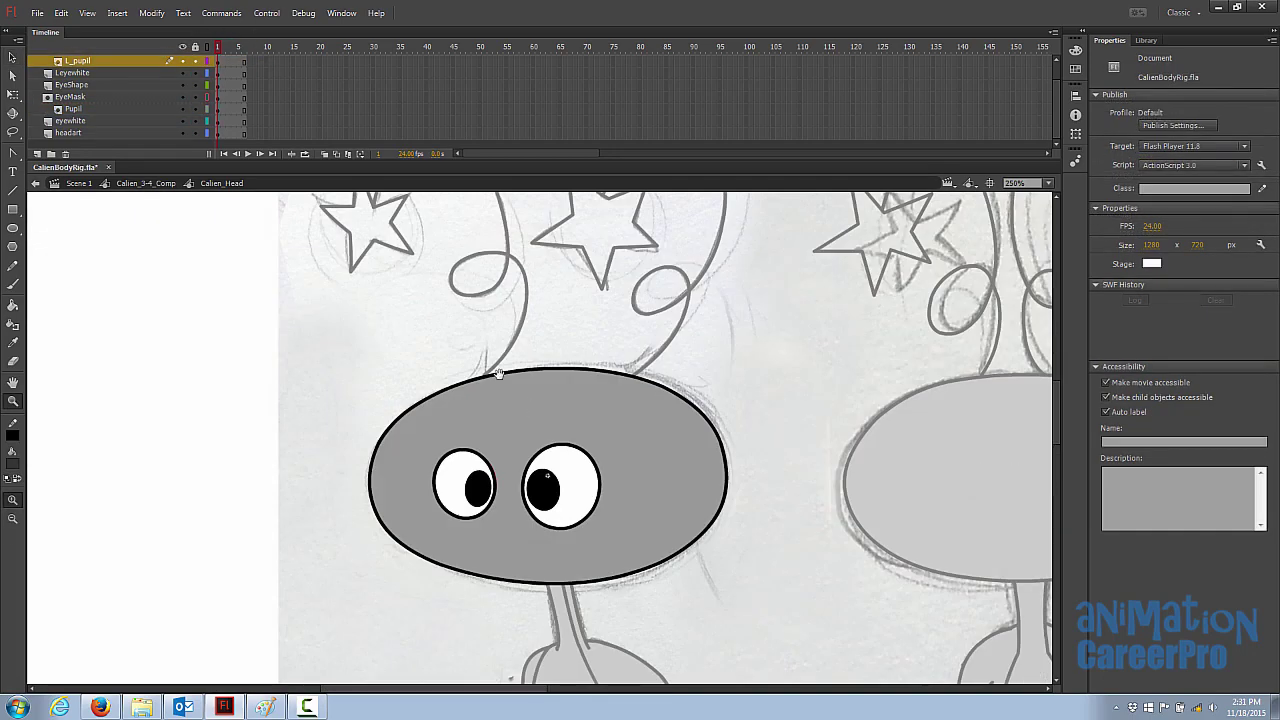
pyautogui.moveTo(534, 418); pyautogui.dragTo(492, 366)
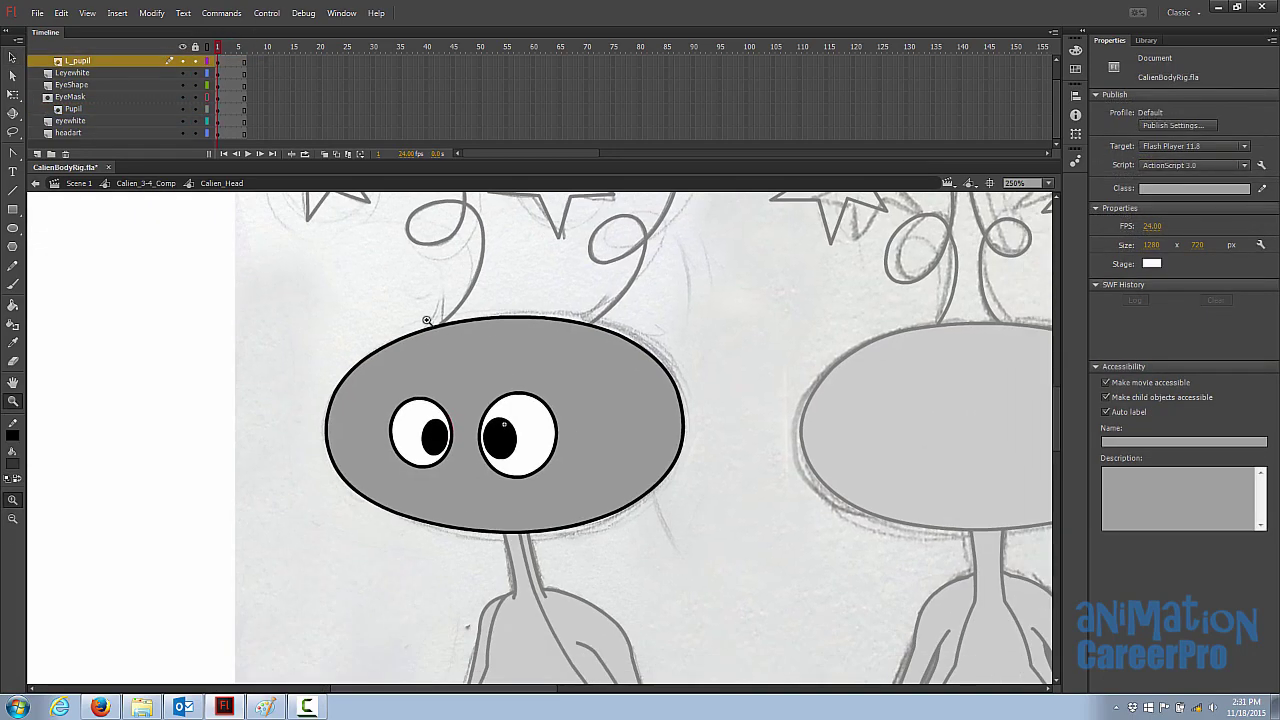
# Hide the head artwork and add two layers above L_pupil named L_brow and R_brow
pyautogui.click(183, 48)
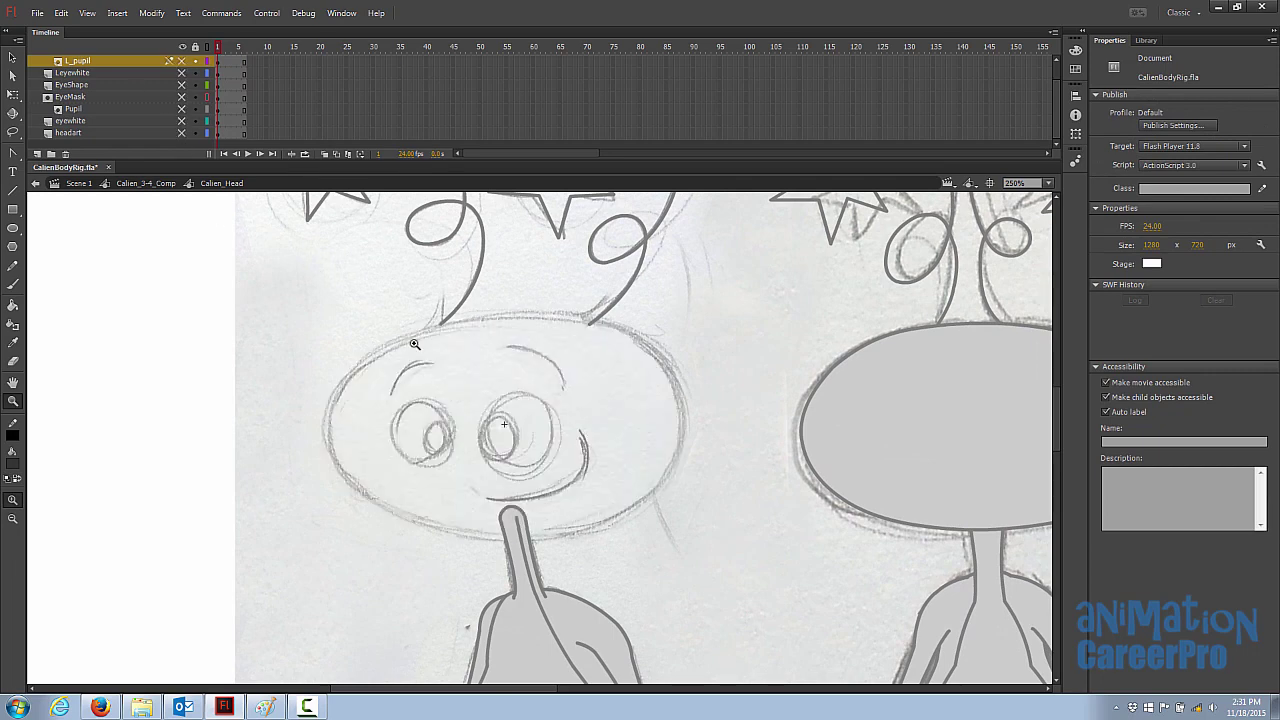
pyautogui.click(37, 154)
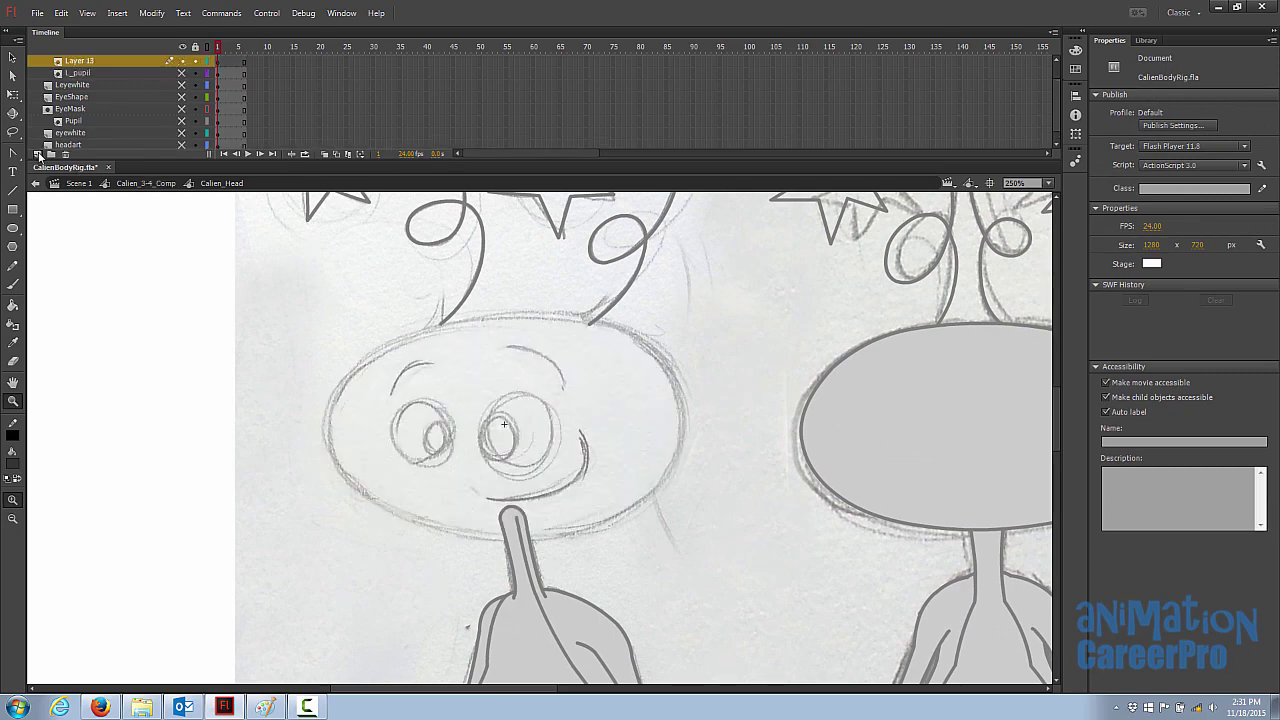
pyautogui.click(37, 154)
pyautogui.click(77, 74)
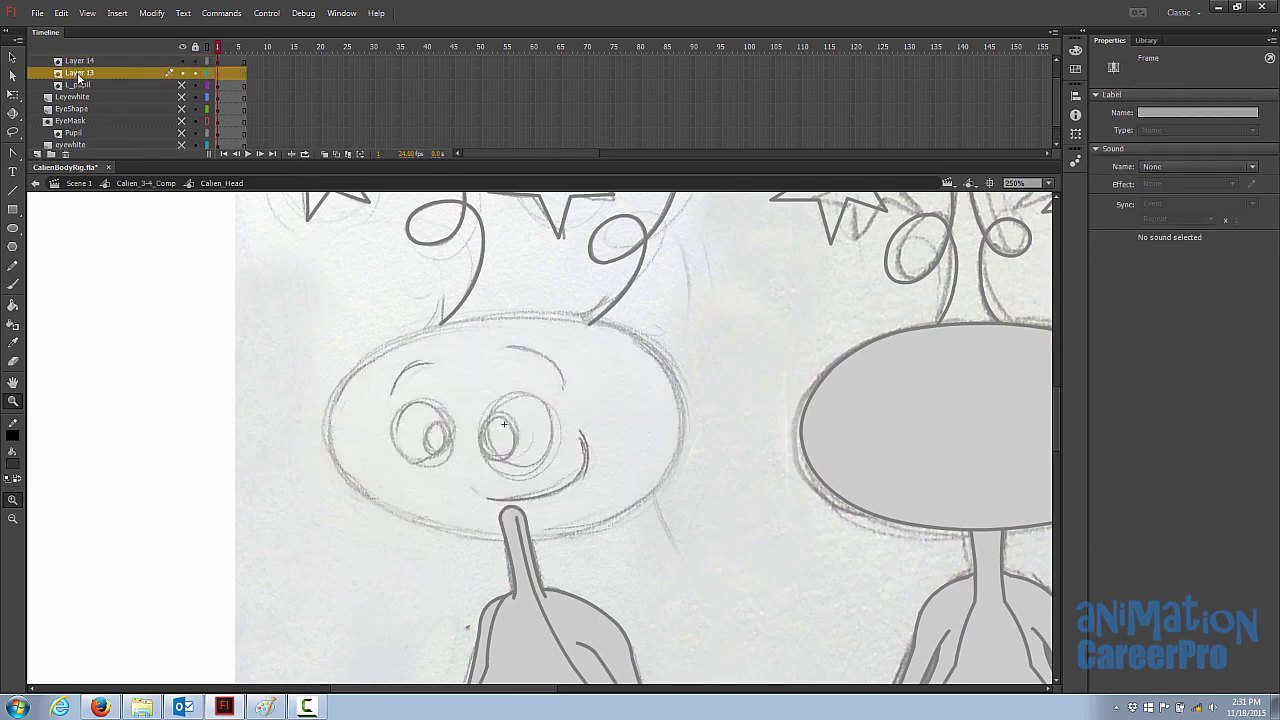
pyautogui.doubleClick(78, 74)
pyautogui.write('l_brow')
pyautogui.press('Return')
pyautogui.doubleClick(82, 62)
pyautogui.write('R_brow')
pyautogui.press('Return')
# Draw a line with a 3.00 stroke on L_brow and curve it along the sketched eyebrow above L_eye
pyautogui.click(80, 73)
pyautogui.press('n')
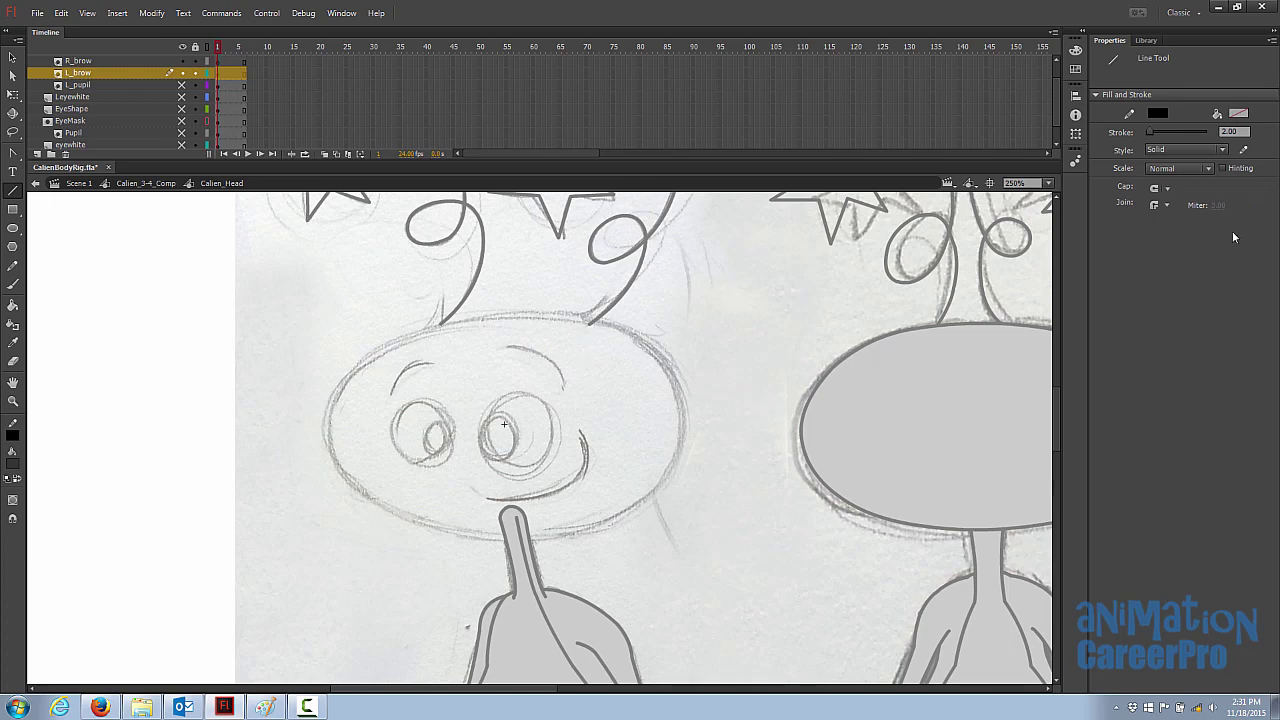
pyautogui.moveTo(1244, 131); pyautogui.dragTo(1203, 137)
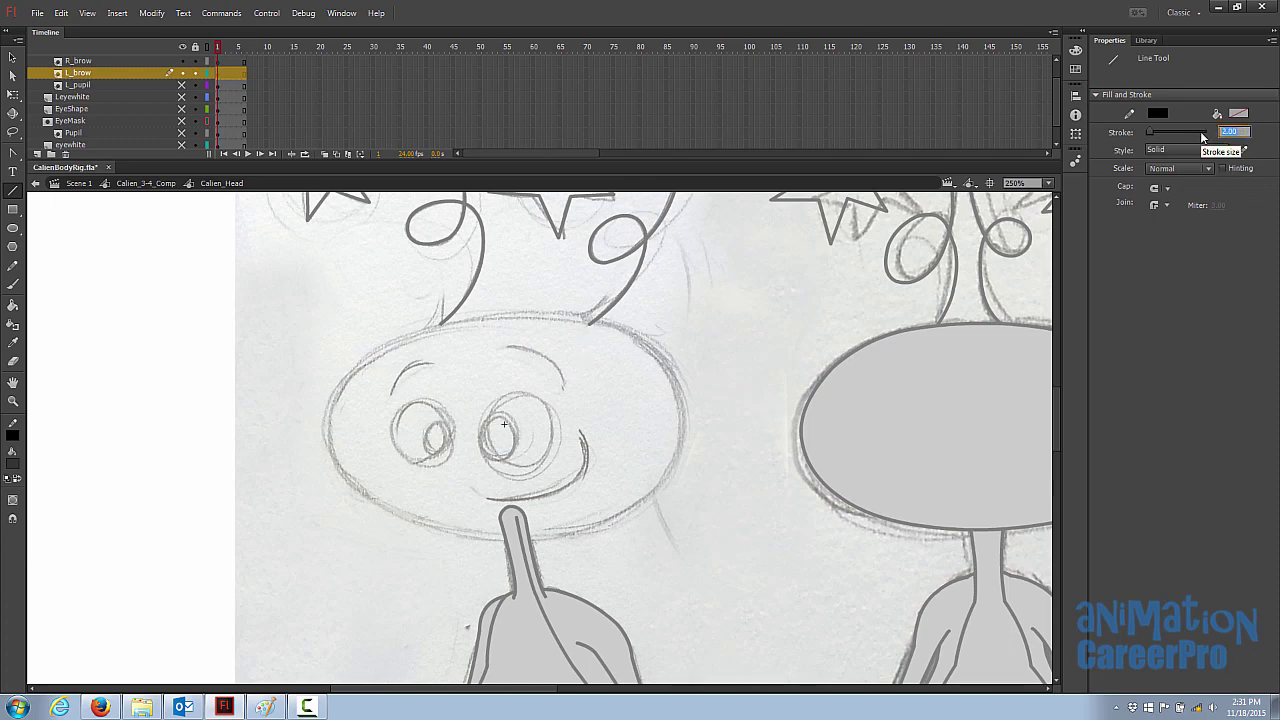
pyautogui.write('3')
pyautogui.press('Return')
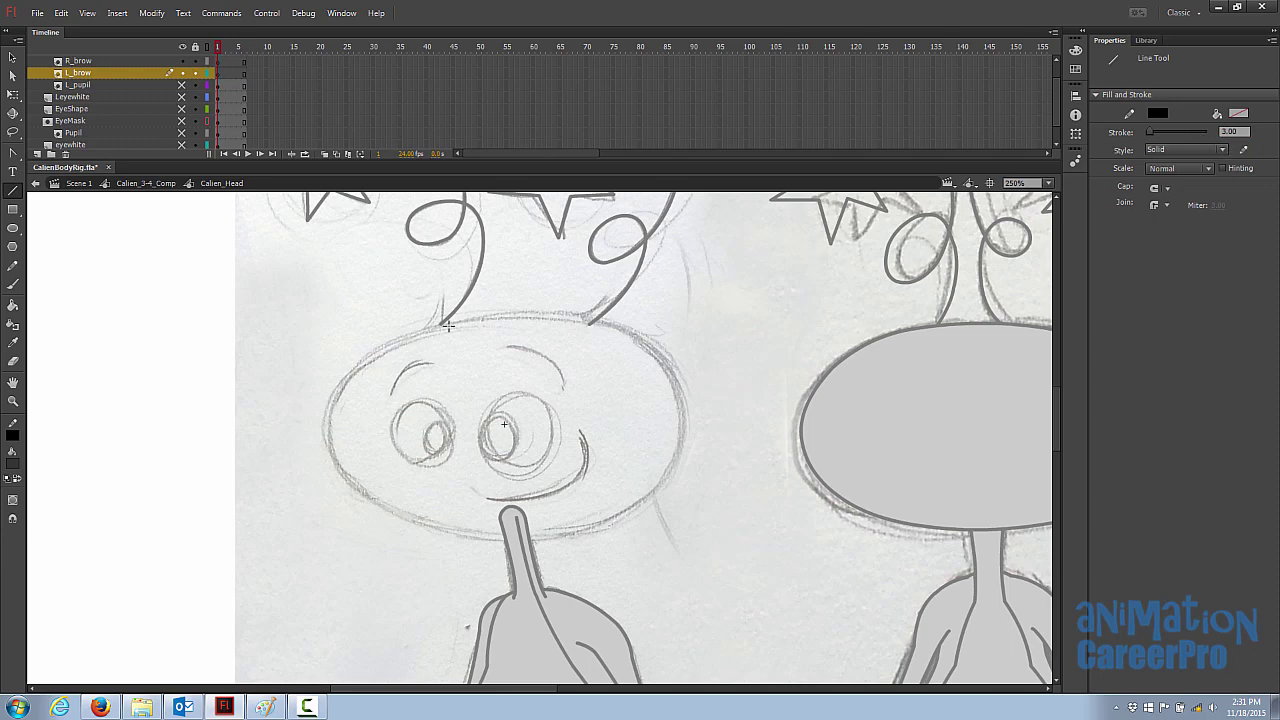
pyautogui.moveTo(507, 343)
pyautogui.mouseDown()
pyautogui.moveTo(567, 386)
pyautogui.moveTo(543, 354)
pyautogui.mouseUp()
pyautogui.press('v')
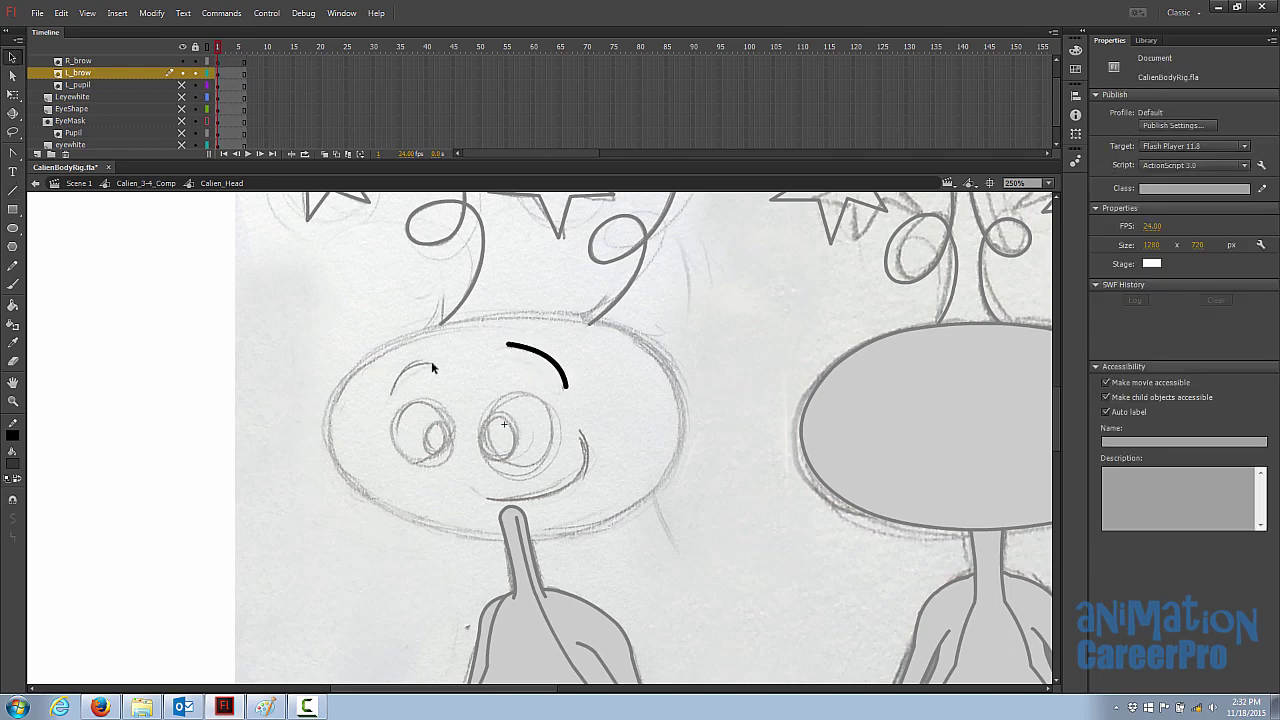
# Draw the matching curved eyebrow above R_eye on the R_brow layer, following the pencil sketch
pyautogui.click(84, 62)
pyautogui.press('n')
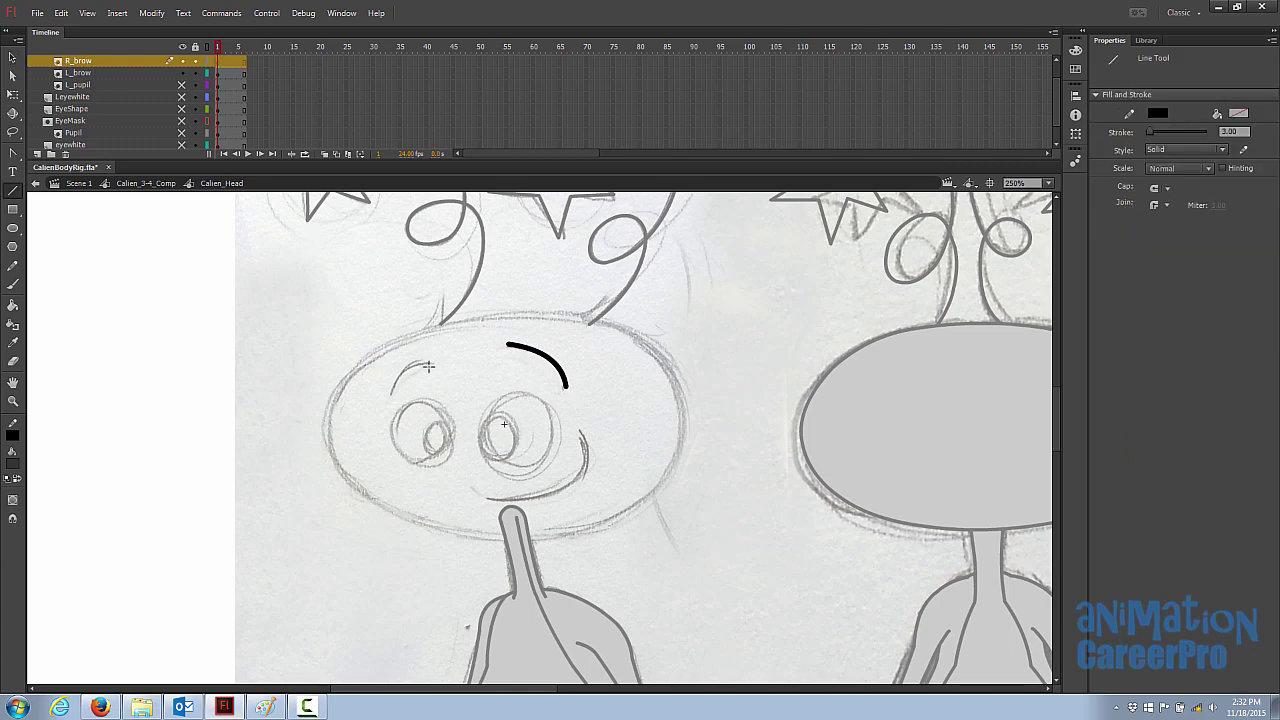
pyautogui.moveTo(432, 364); pyautogui.dragTo(390, 396)
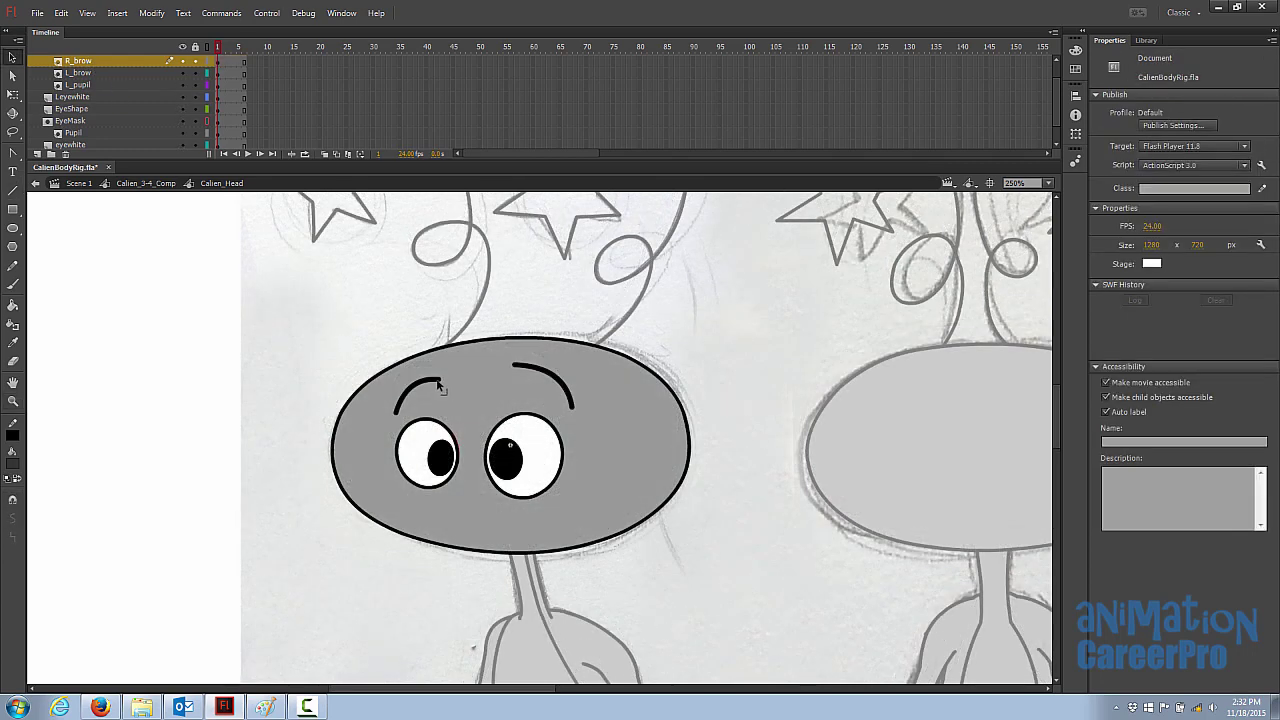
# Convert the eyebrow above R_eye into a graphic symbol named R_brow and open the symbol for editing
pyautogui.click(441, 386)
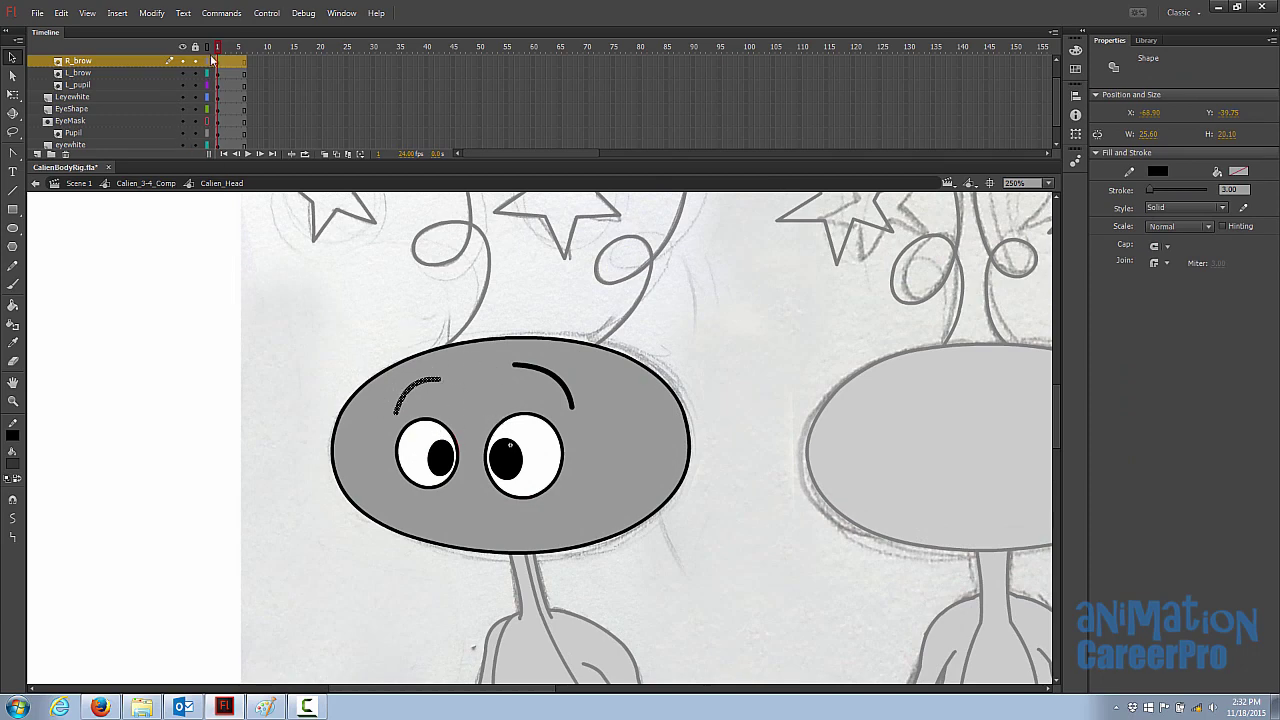
pyautogui.press('F8')
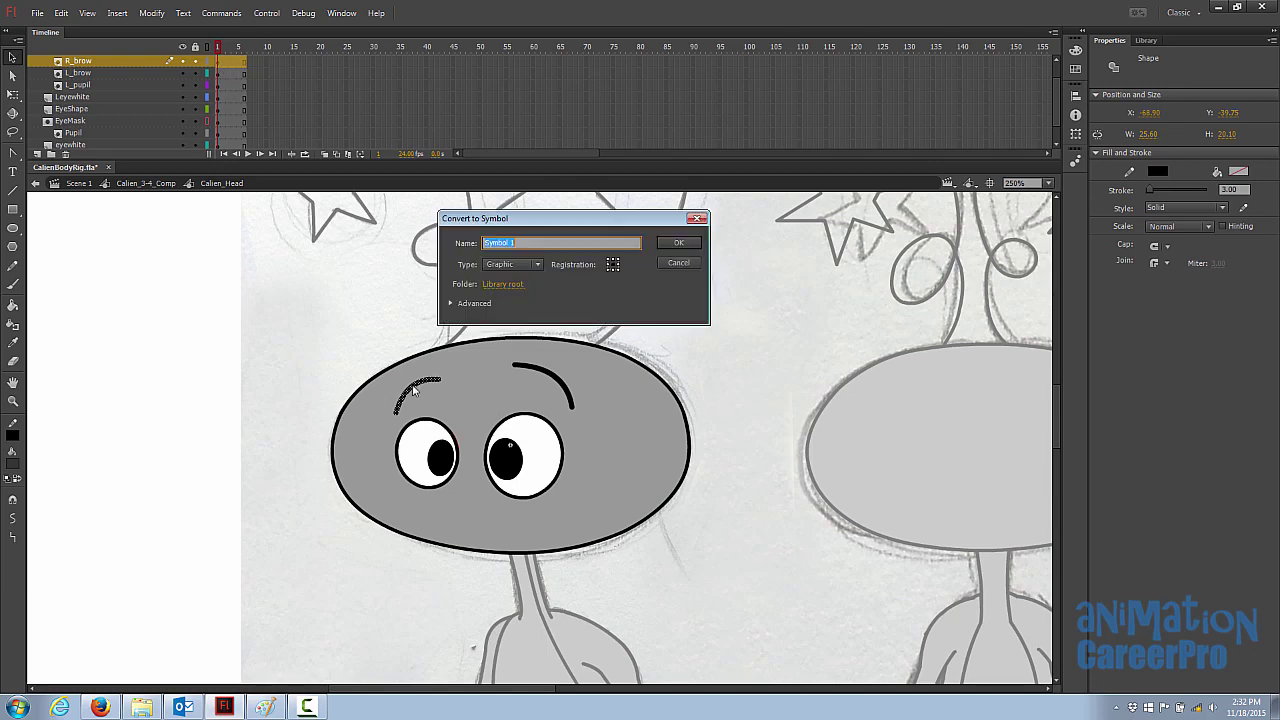
pyautogui.write('R')
pyautogui.press('Return')
pyautogui.doubleClick(441, 378)
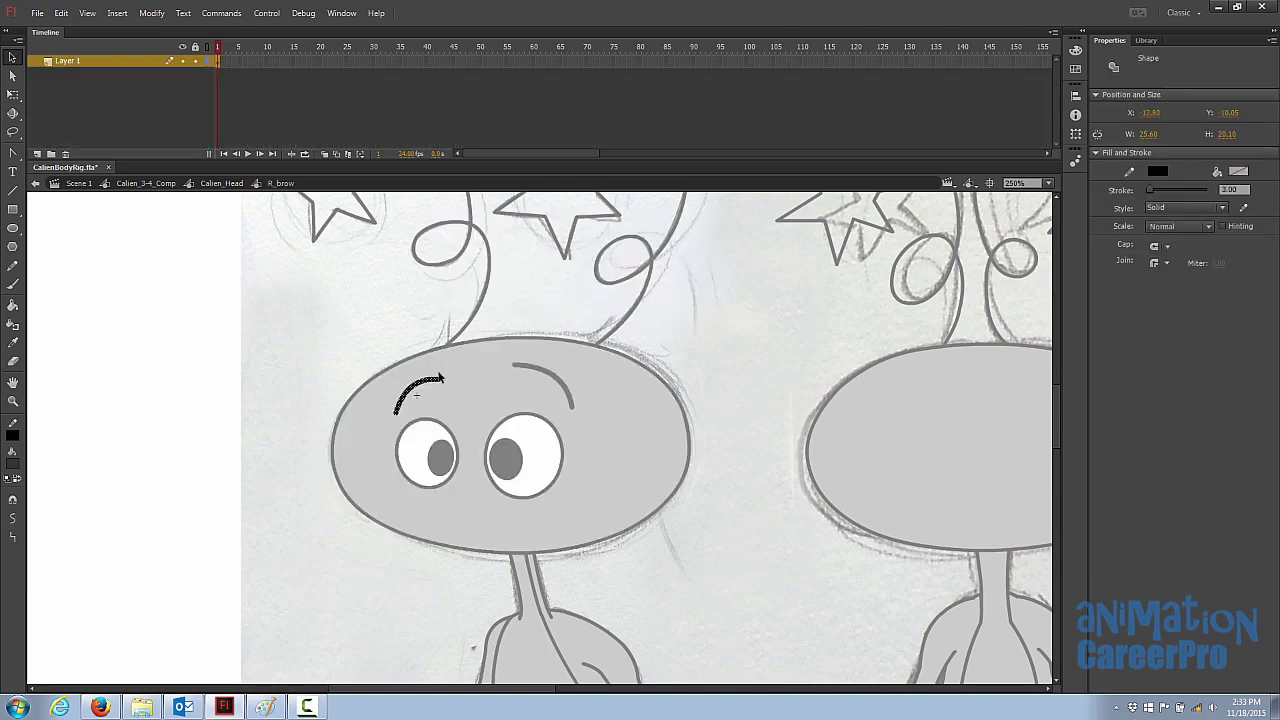
# Copy the eyebrow keyframe from frame 1 of R_brow and paste it as a second keyframe
pyautogui.press('z')
pyautogui.click(504, 410)
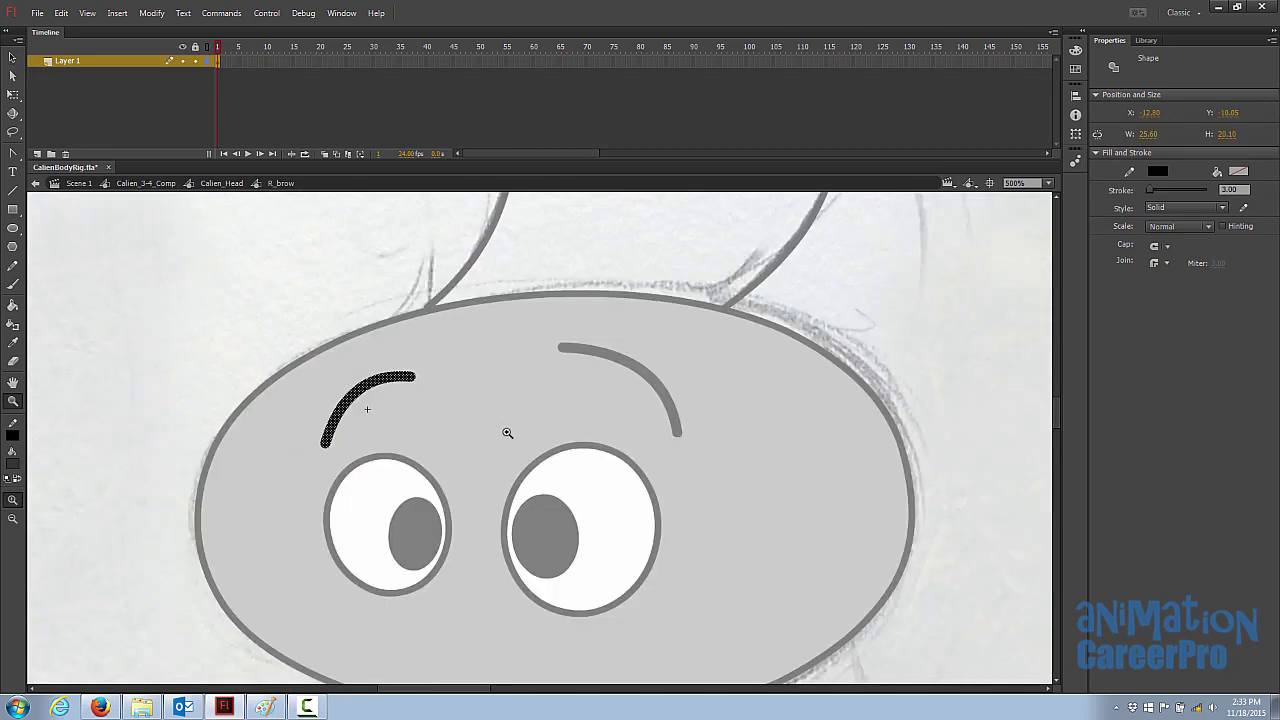
pyautogui.press('space')
pyautogui.moveTo(495, 399); pyautogui.dragTo(491, 379)
pyautogui.rightClick(218, 62)
pyautogui.click(242, 52)
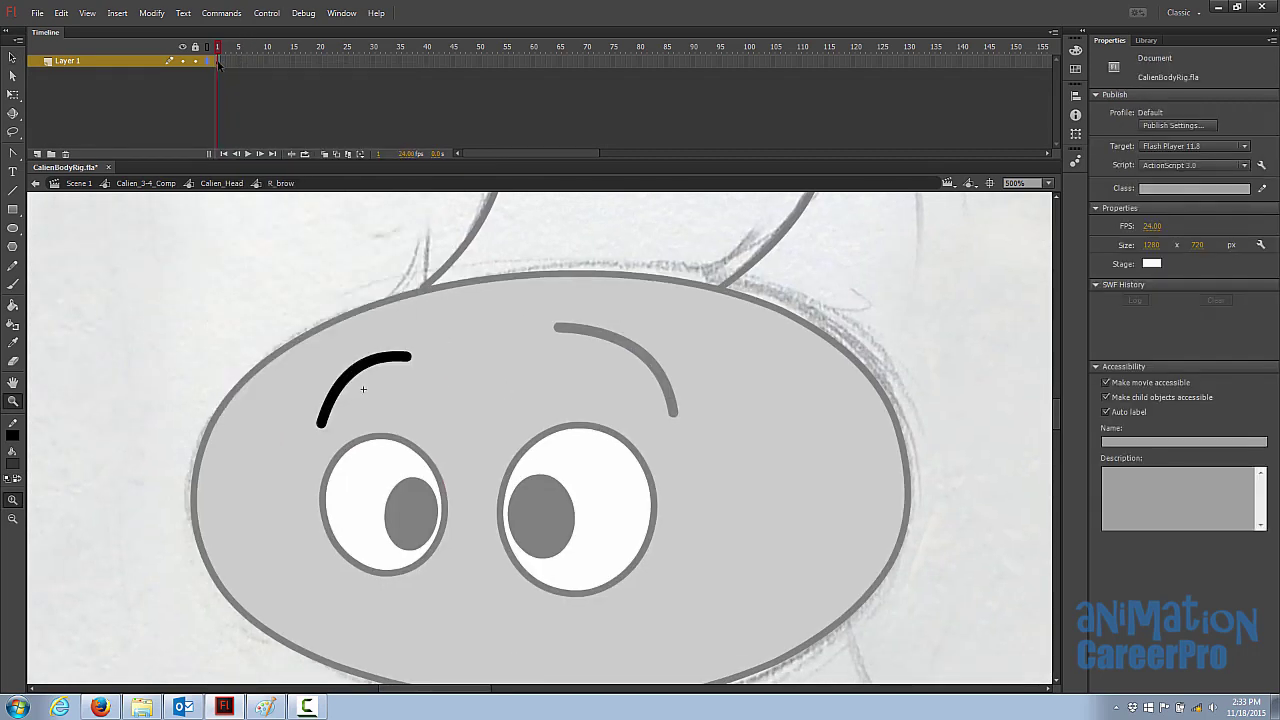
pyautogui.click(218, 64)
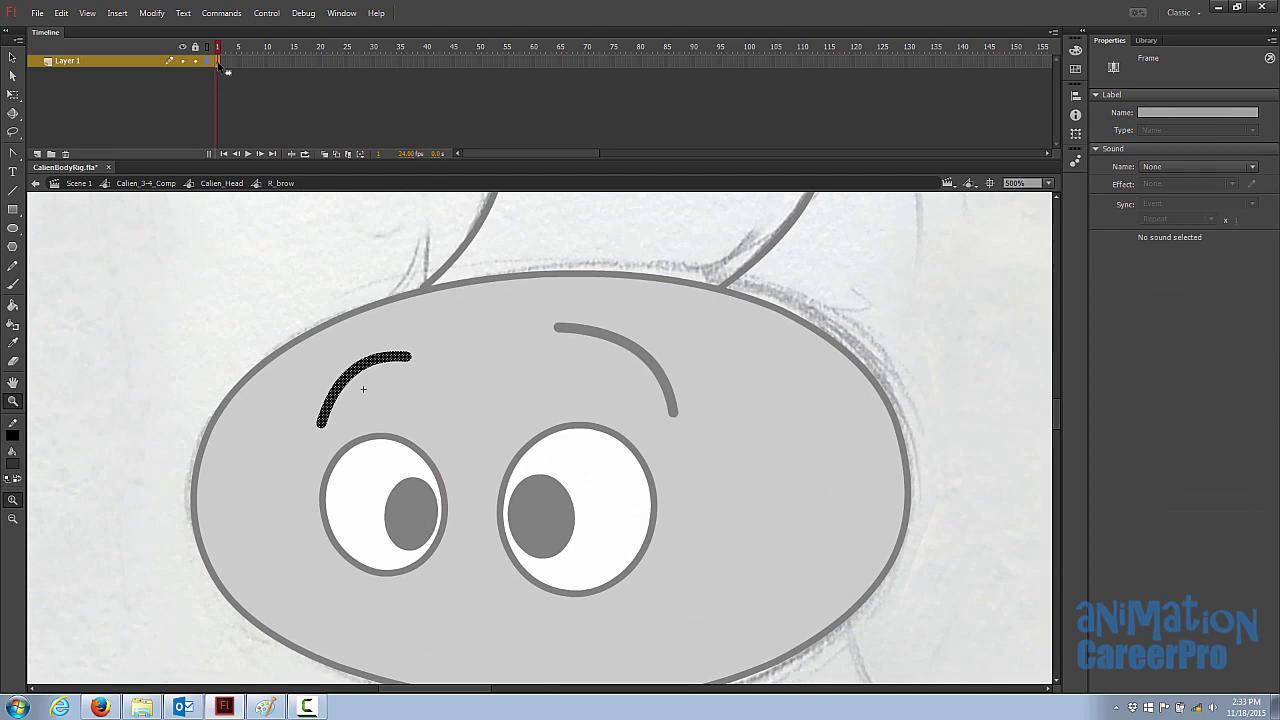
pyautogui.rightClick(219, 63)
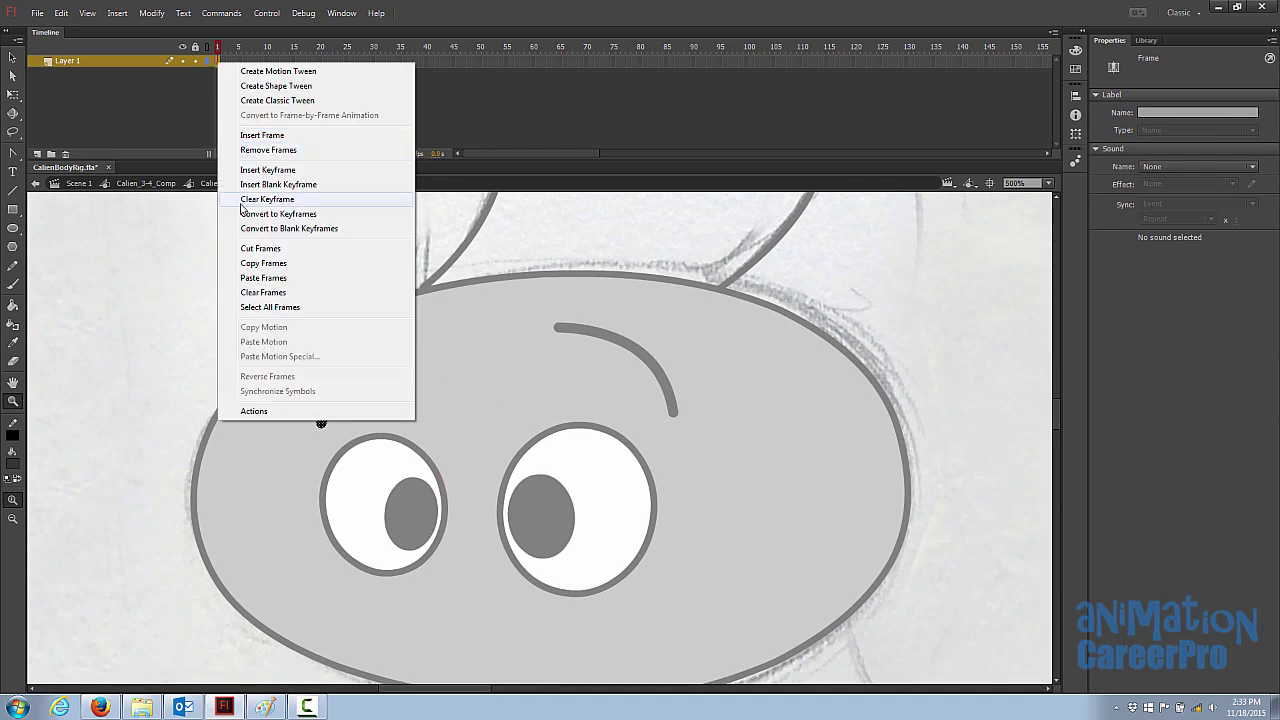
pyautogui.click(250, 265)
pyautogui.rightClick(219, 63)
pyautogui.click(262, 278)
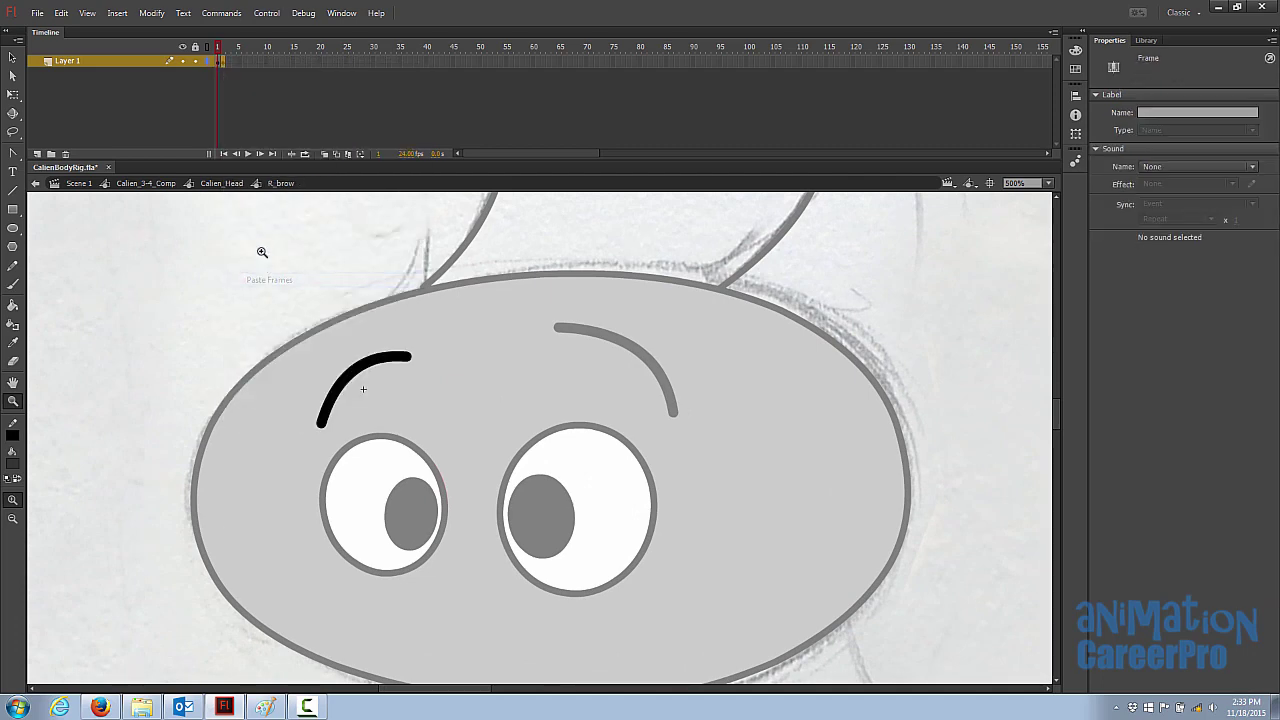
# Reshape the eyebrow on frame 2 of R_brow into a straight horizontal line resting just above the eye
pyautogui.click(224, 52)
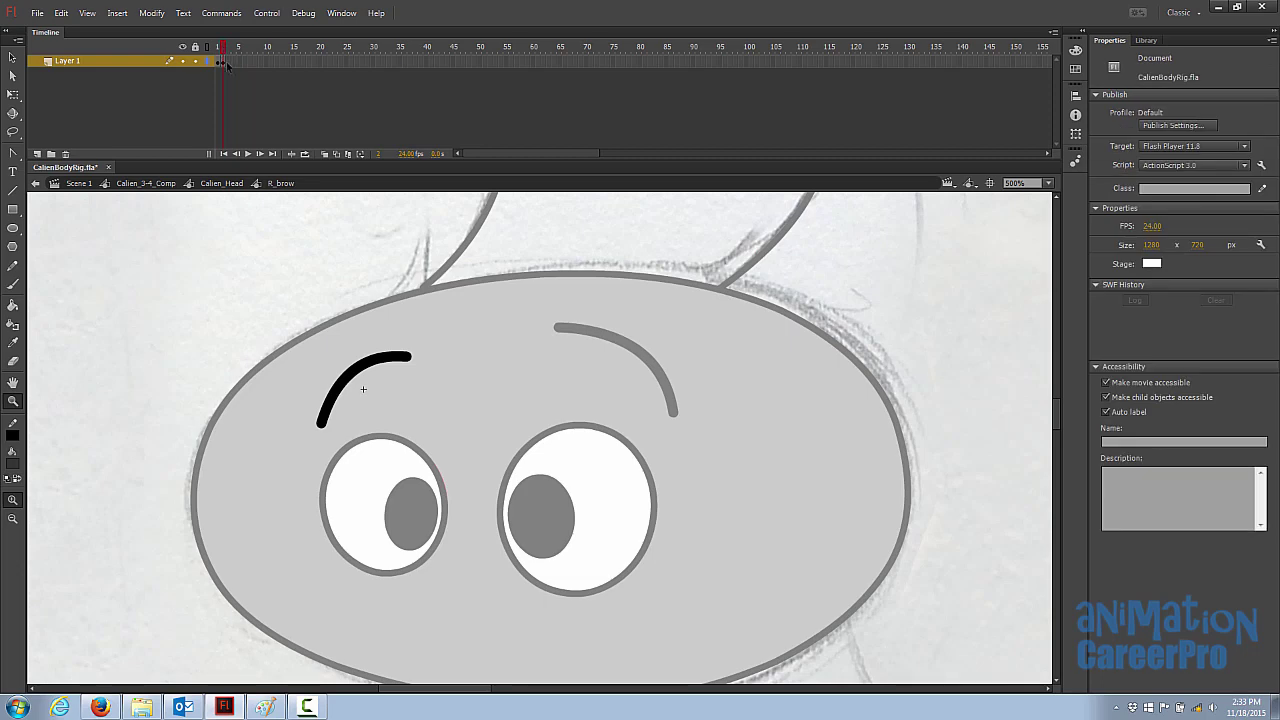
pyautogui.press('v')
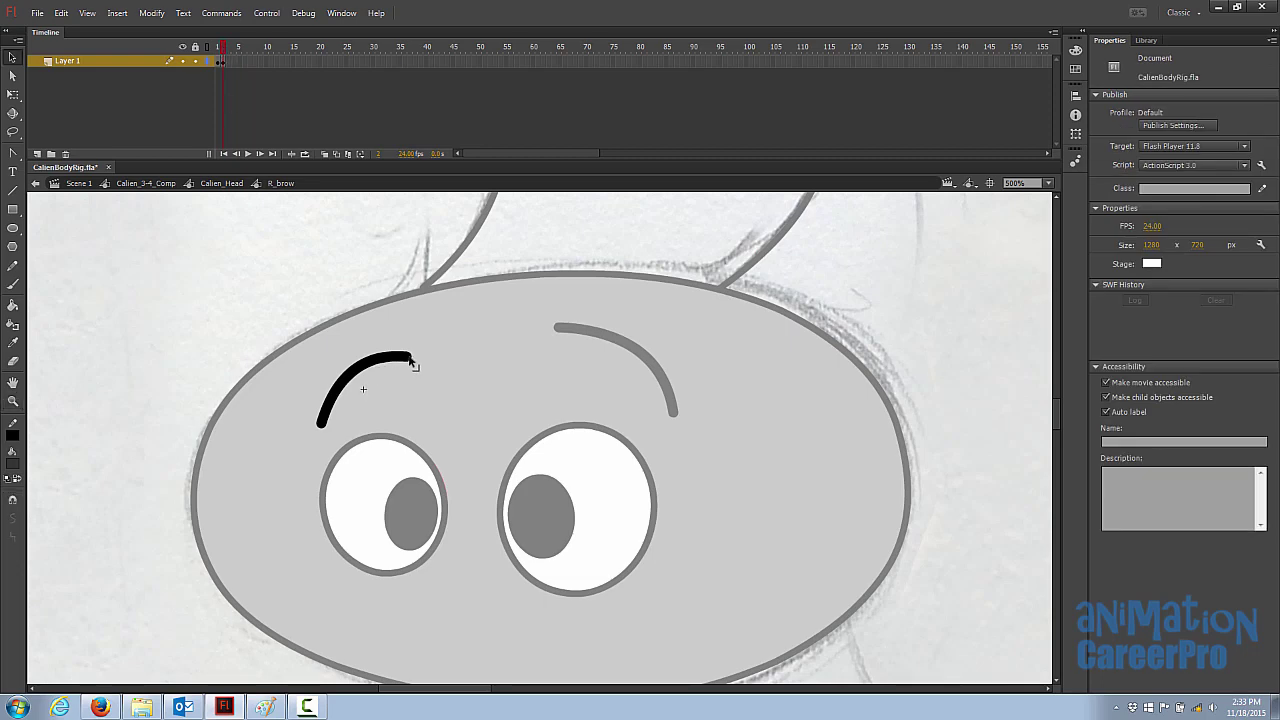
pyautogui.moveTo(411, 358); pyautogui.dragTo(428, 409)
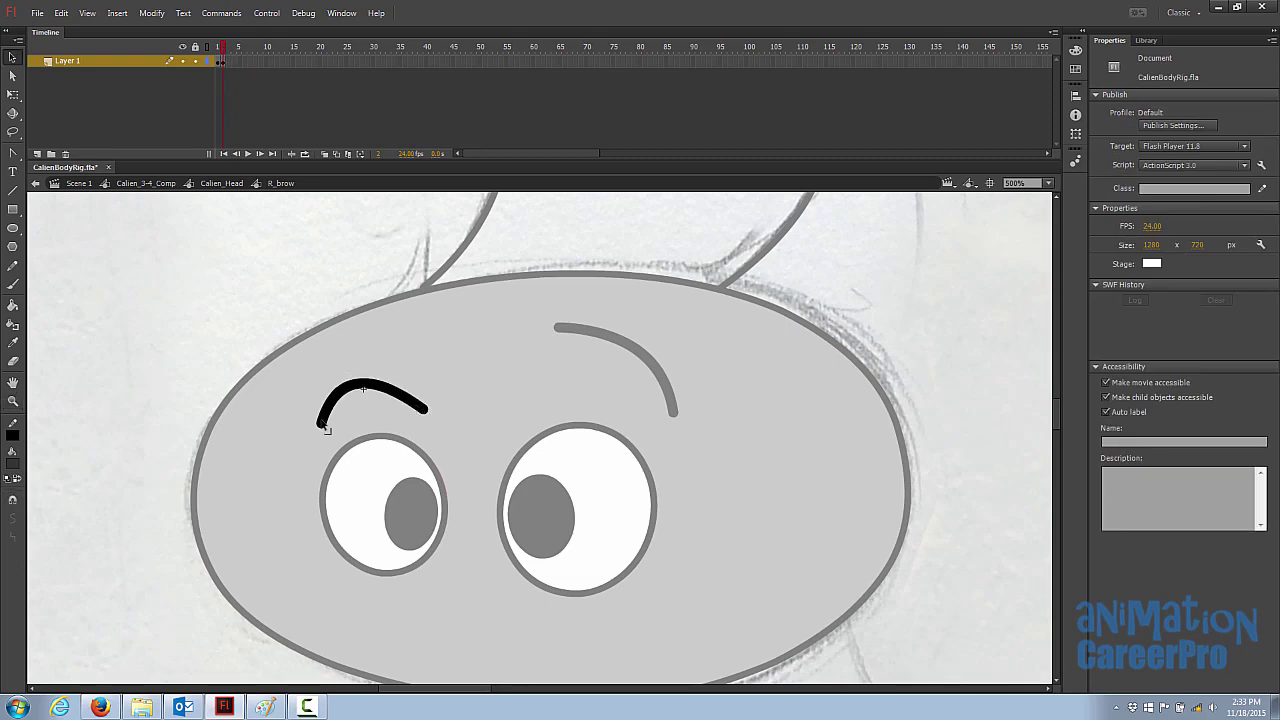
pyautogui.moveTo(361, 386)
pyautogui.mouseDown()
pyautogui.moveTo(370, 418)
pyautogui.moveTo(431, 424)
pyautogui.moveTo(404, 435)
pyautogui.mouseUp()
pyautogui.click(404, 424)
pyautogui.click(229, 63)
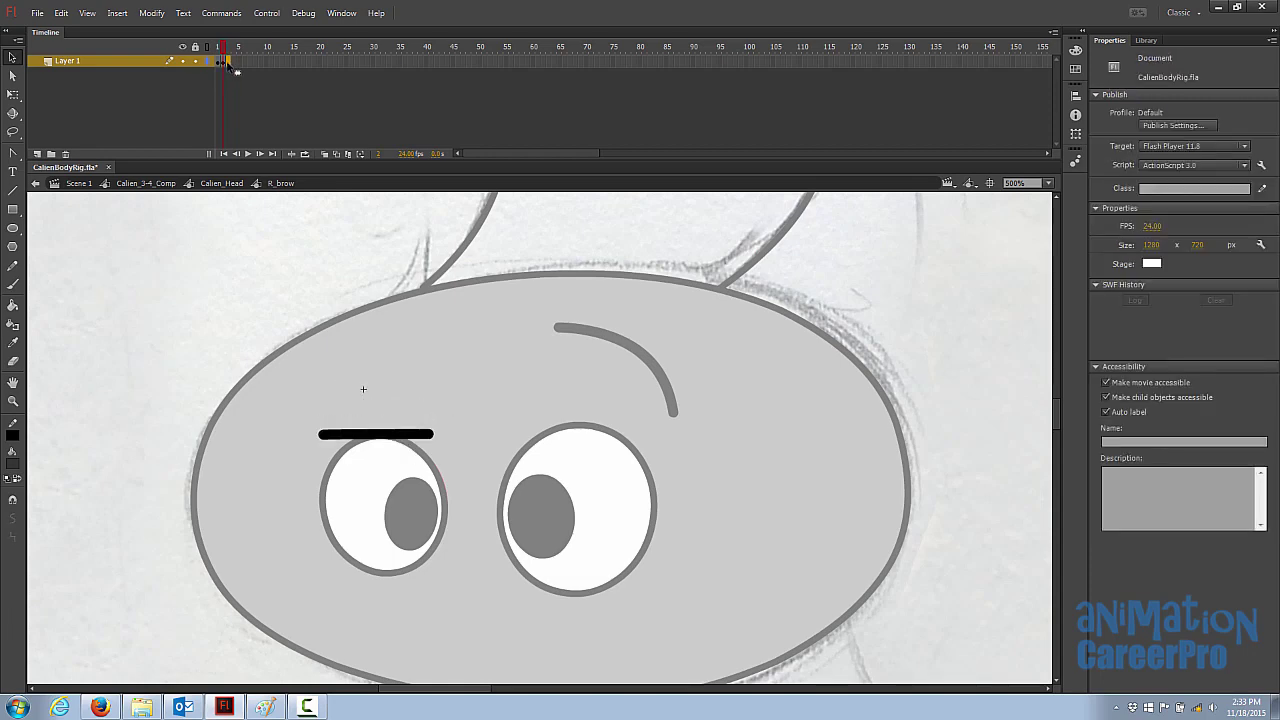
# Add a blank keyframe at frame 3 of R_brow and, using onion skinning, draw an arched angry brow slanting down toward the face's centre
pyautogui.click(229, 62)
pyautogui.moveTo(230, 48); pyautogui.dragTo(213, 55)
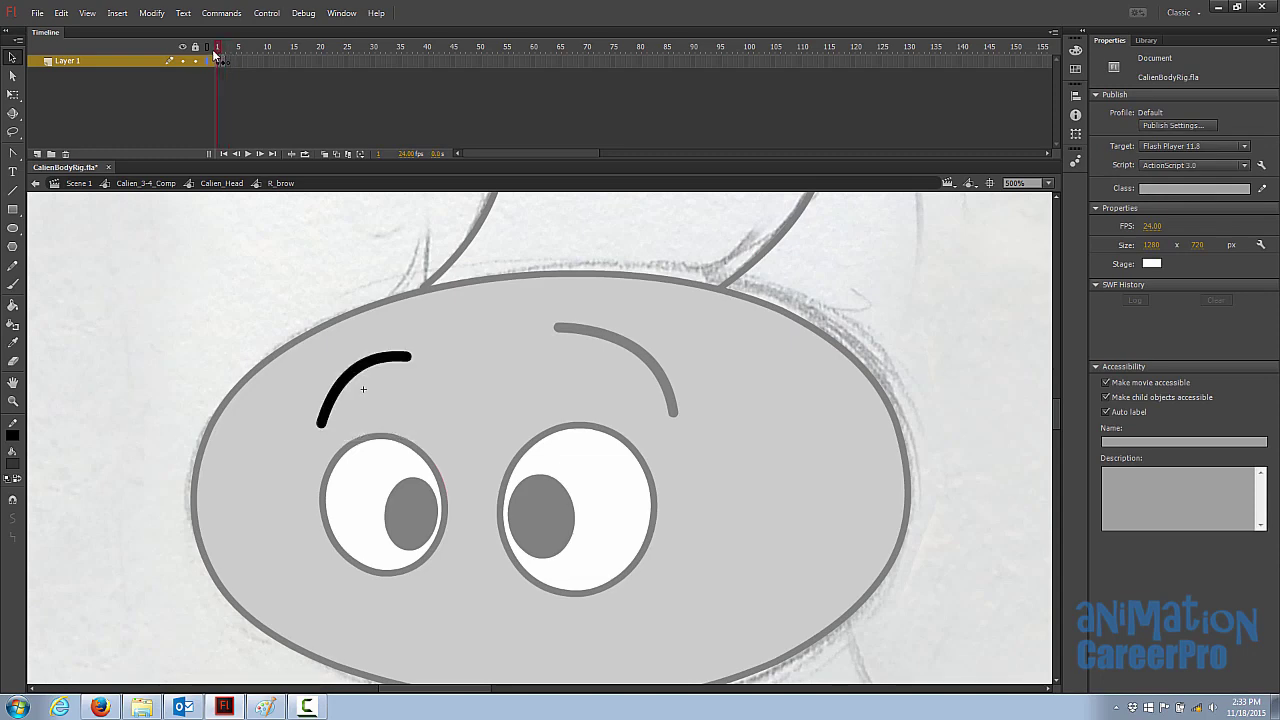
pyautogui.click(229, 63)
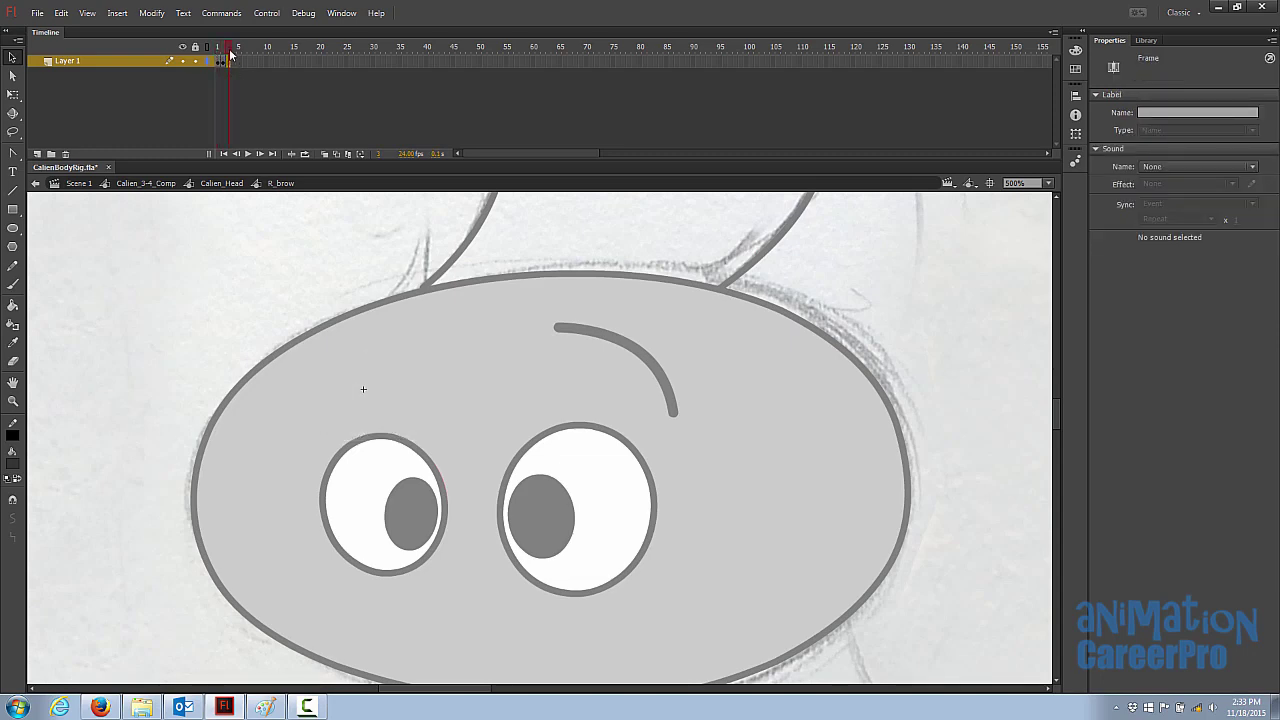
pyautogui.moveTo(230, 49); pyautogui.dragTo(229, 50)
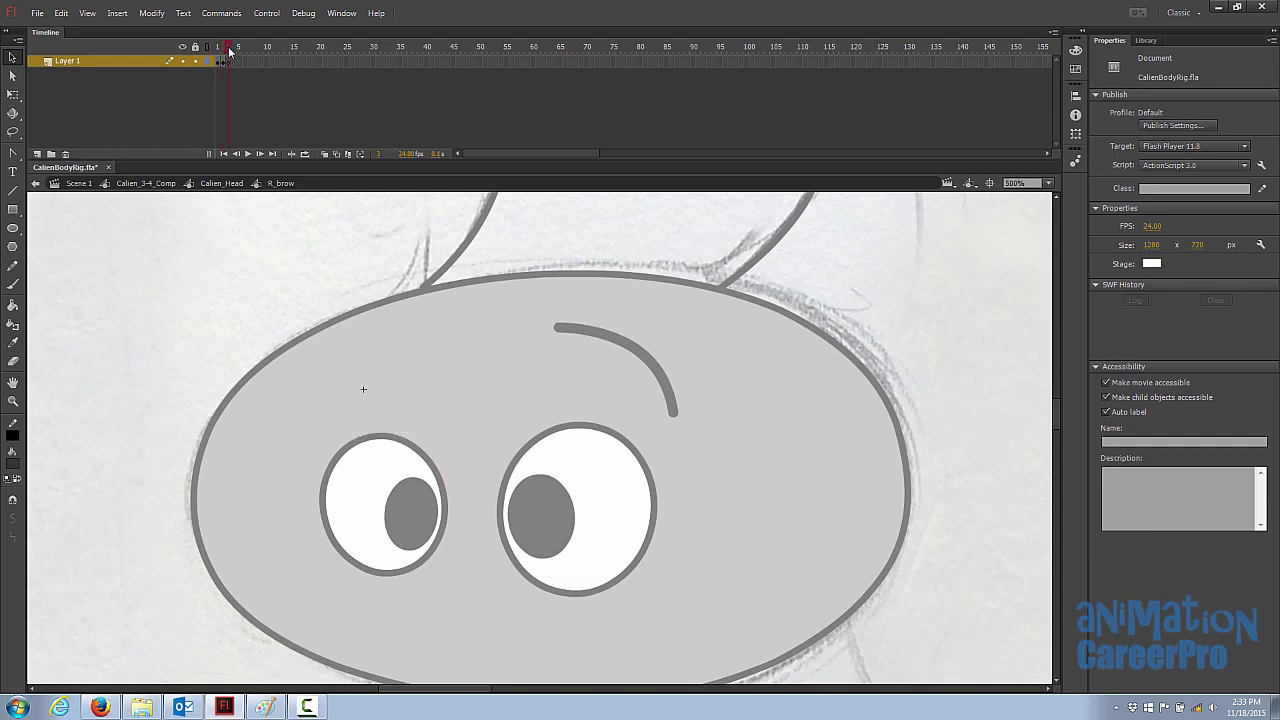
pyautogui.click(325, 154)
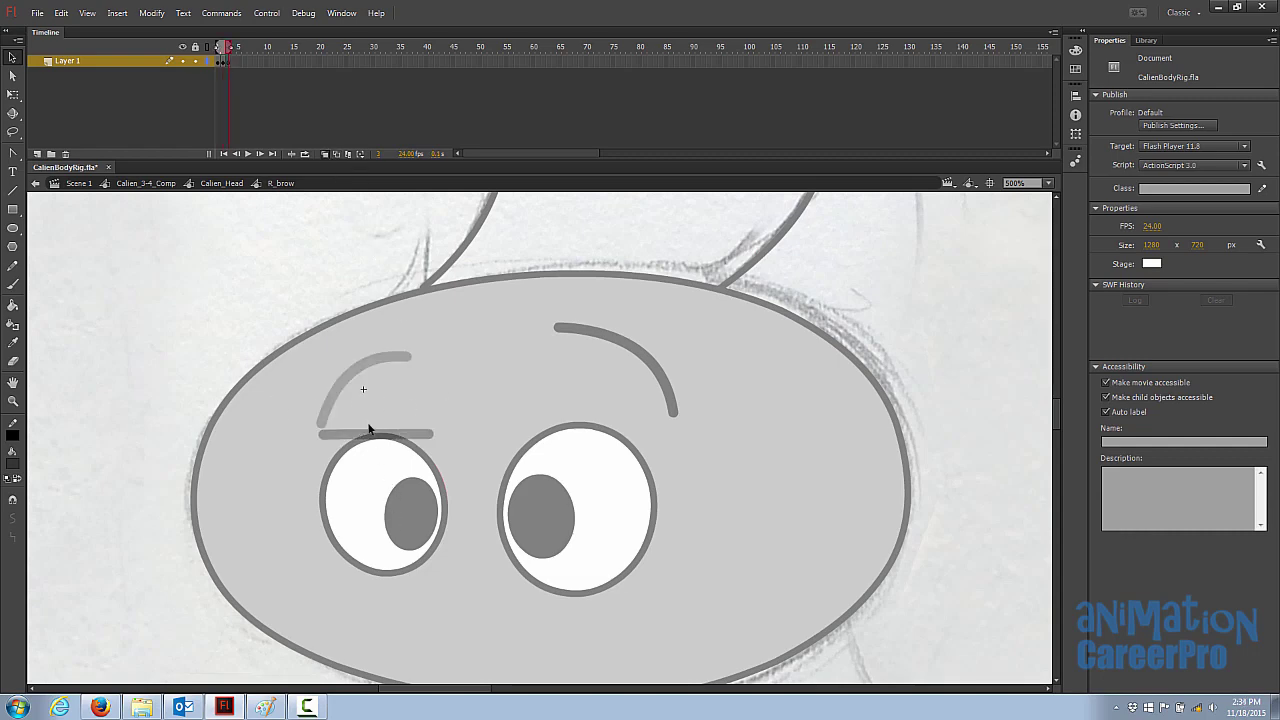
pyautogui.press('n')
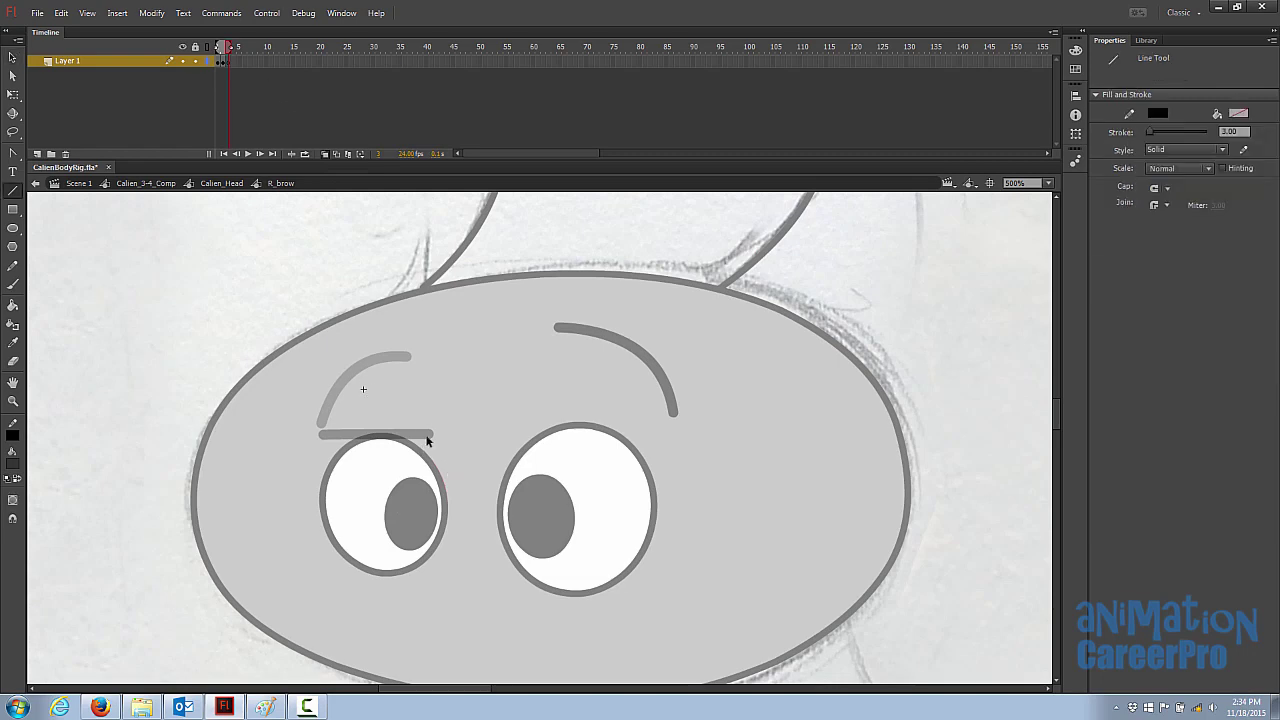
pyautogui.moveTo(429, 433); pyautogui.dragTo(336, 367)
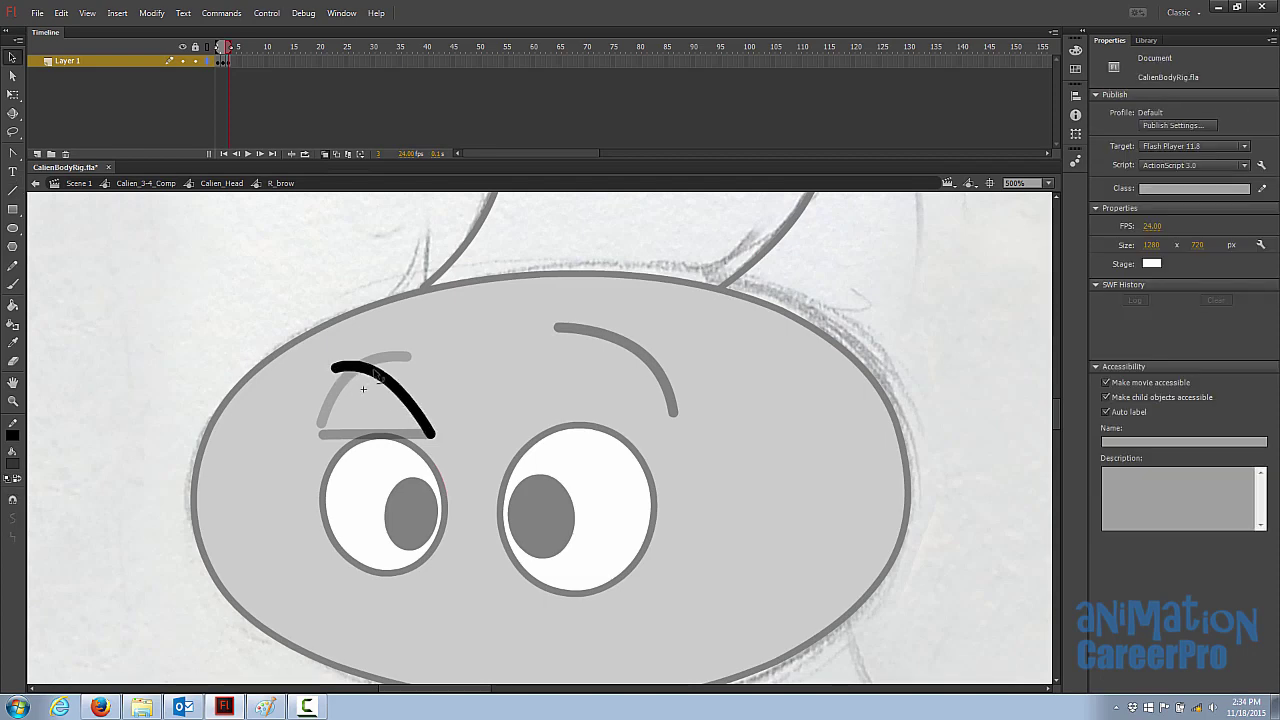
# Add a blank keyframe at frame 4 of R_brow and draw a sagging, worried brow rising from the eye's outer edge toward the face's centre
pyautogui.click(236, 62)
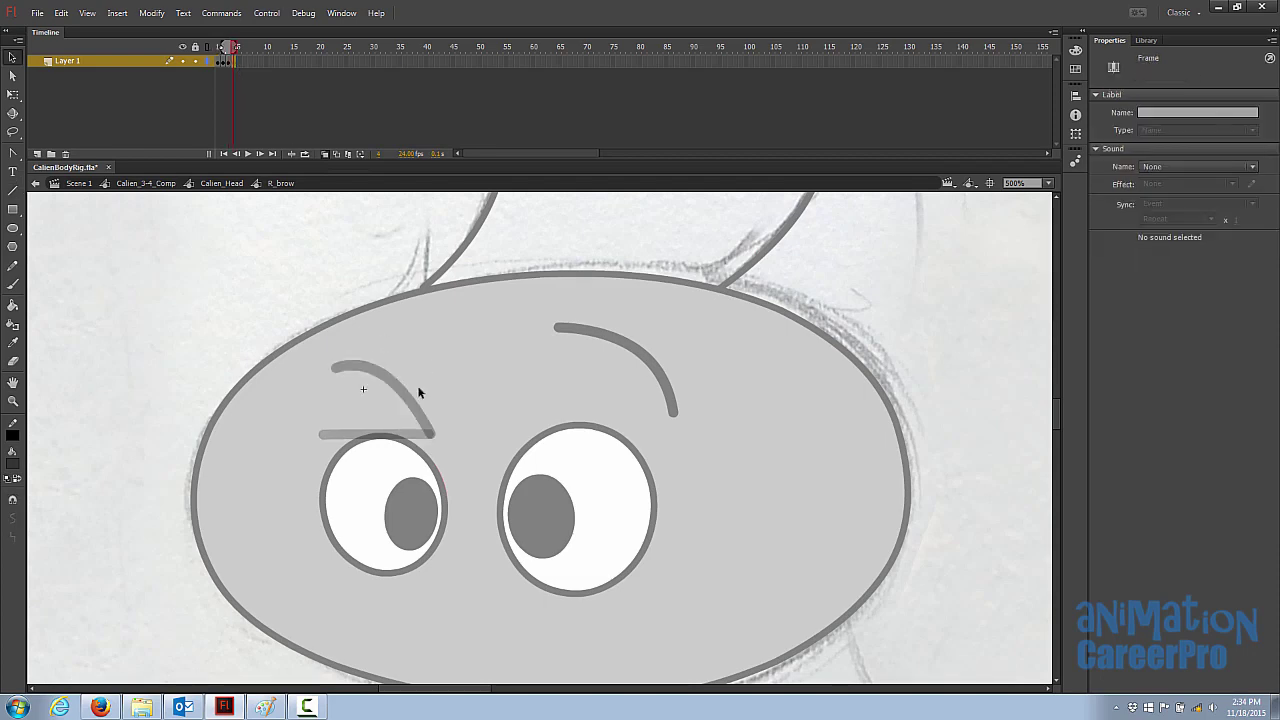
pyautogui.press('n')
pyautogui.moveTo(336, 438); pyautogui.dragTo(429, 365)
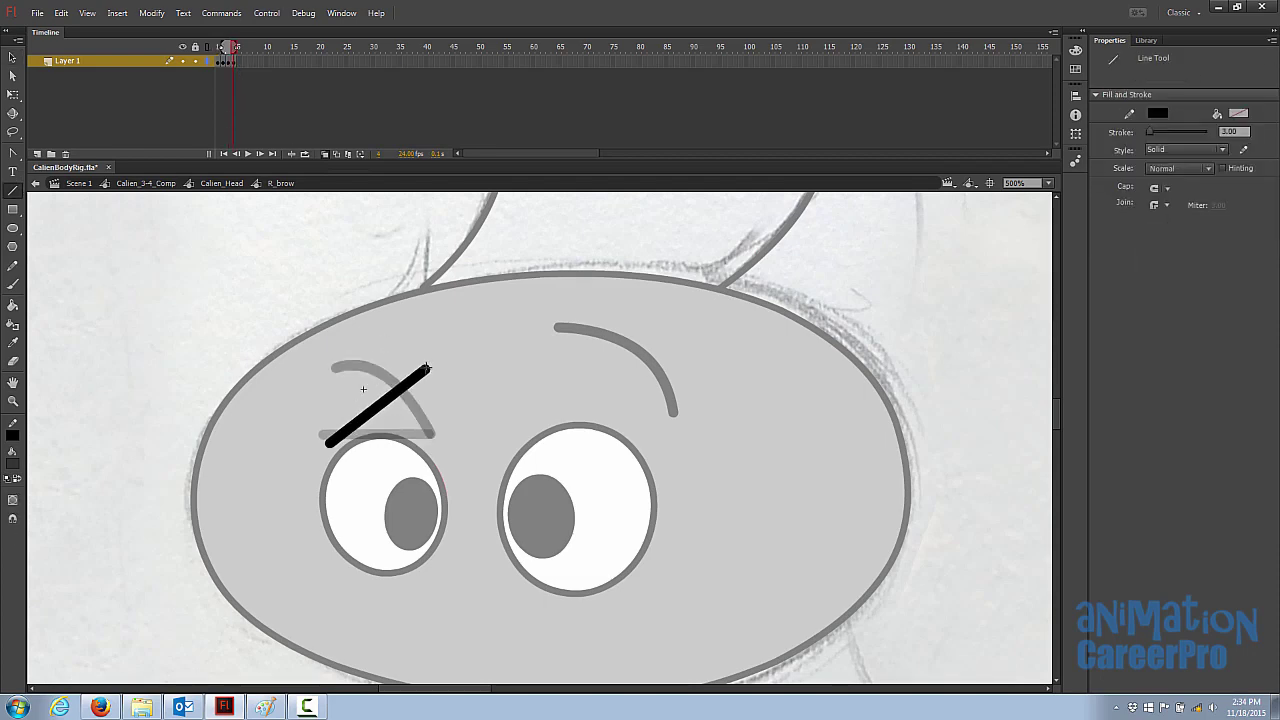
pyautogui.press('v')
pyautogui.moveTo(391, 408); pyautogui.dragTo(399, 418)
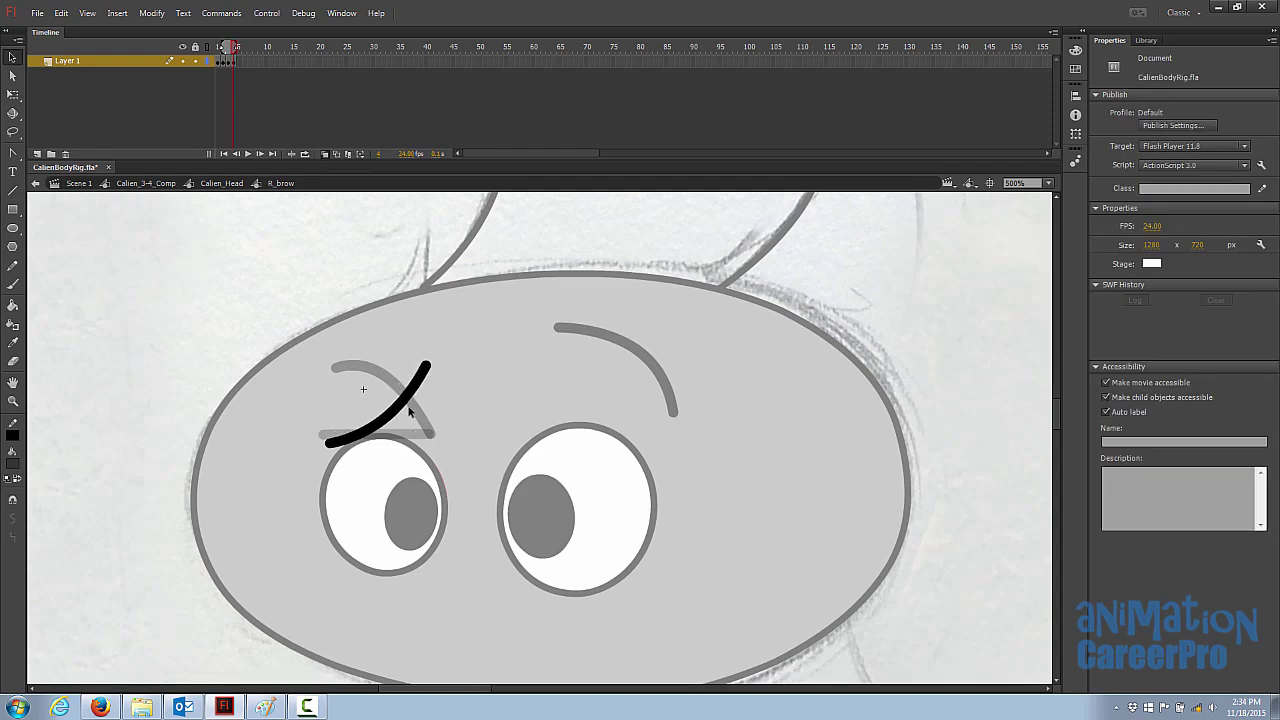
pyautogui.moveTo(426, 367); pyautogui.dragTo(418, 369)
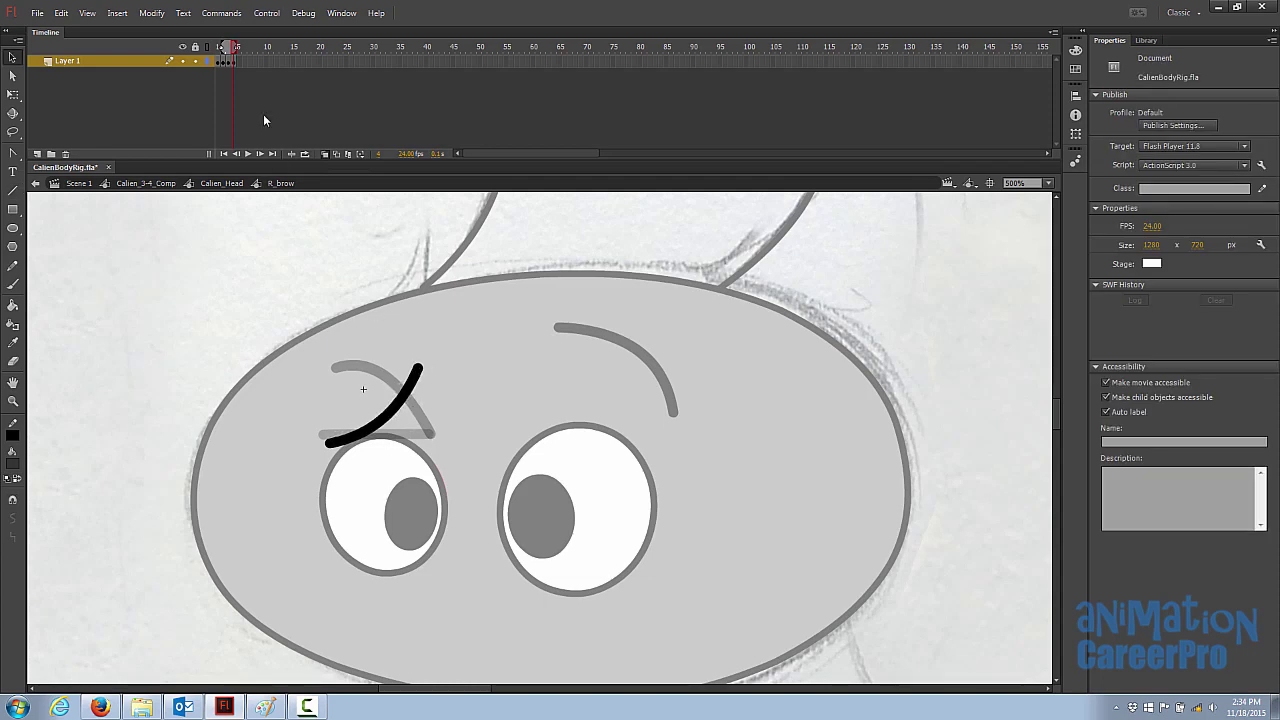
# Turn off onion skinning, go back to frame 1 of R_brow, and return to the Calien_Head symbol
pyautogui.click(325, 153)
pyautogui.moveTo(236, 54); pyautogui.dragTo(217, 60)
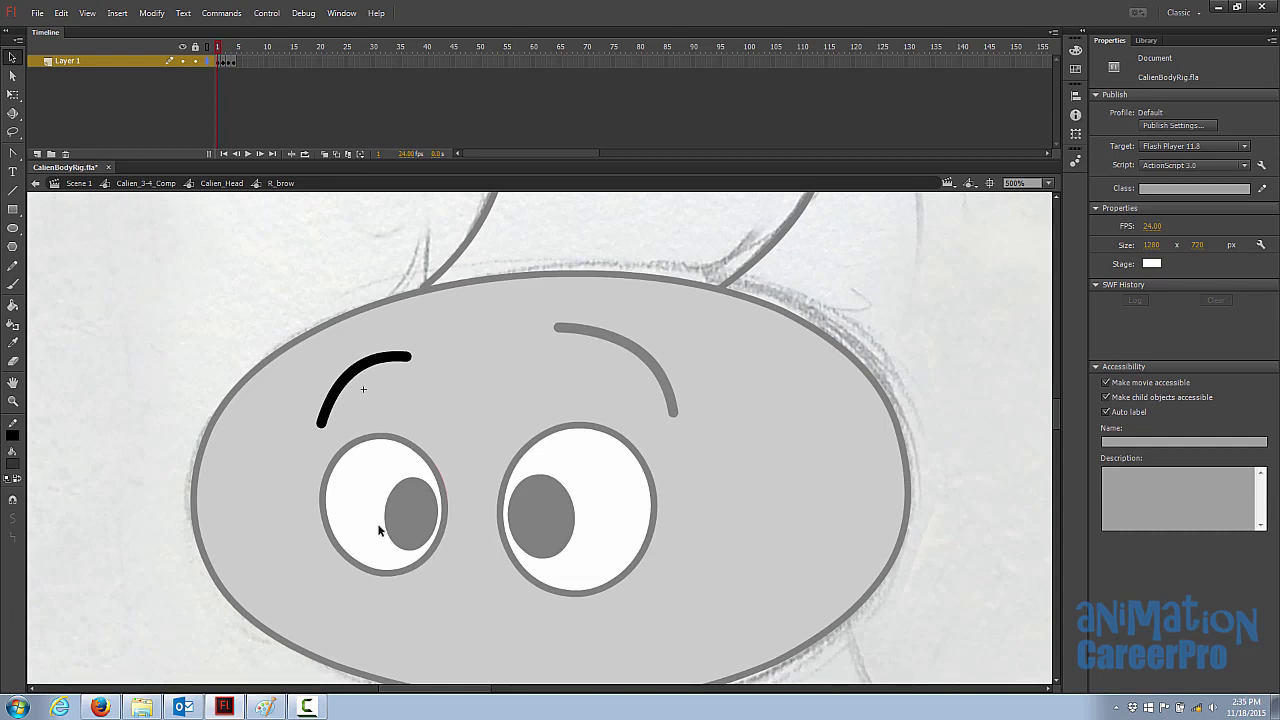
pyautogui.doubleClick(345, 279)
# Convert the remaining eyebrow shape on the L_brow layer into a graphic symbol named L_brow and open the symbol for editing
pyautogui.click(588, 338)
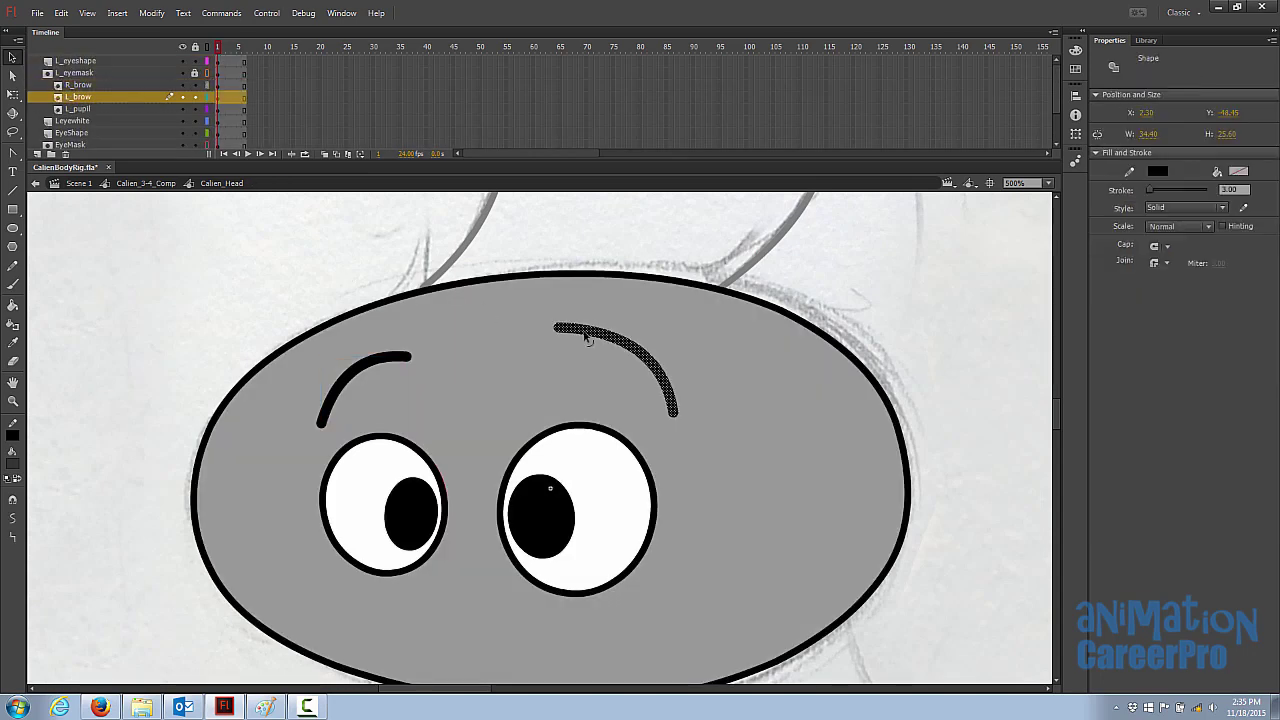
pyautogui.press('F8')
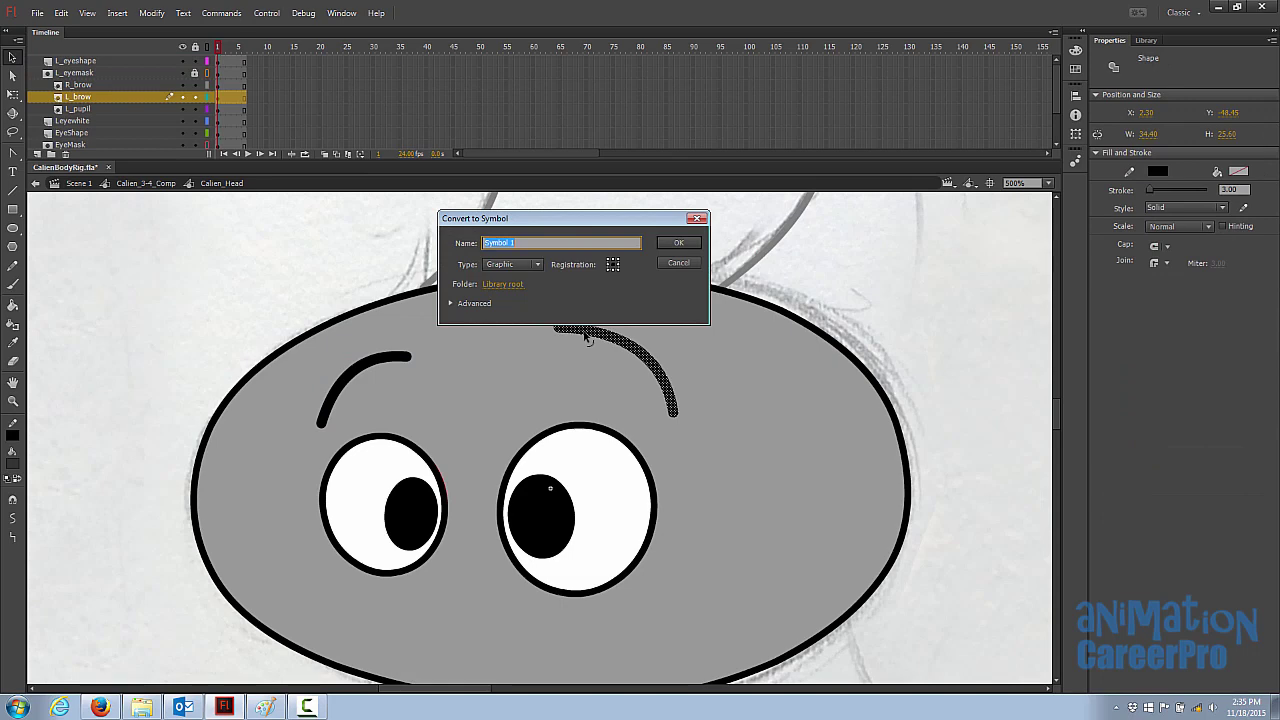
pyautogui.write('R_brow')
pyautogui.moveTo(491, 244); pyautogui.dragTo(479, 250)
pyautogui.press('Return')
pyautogui.hotkey('ctrl', 'e')
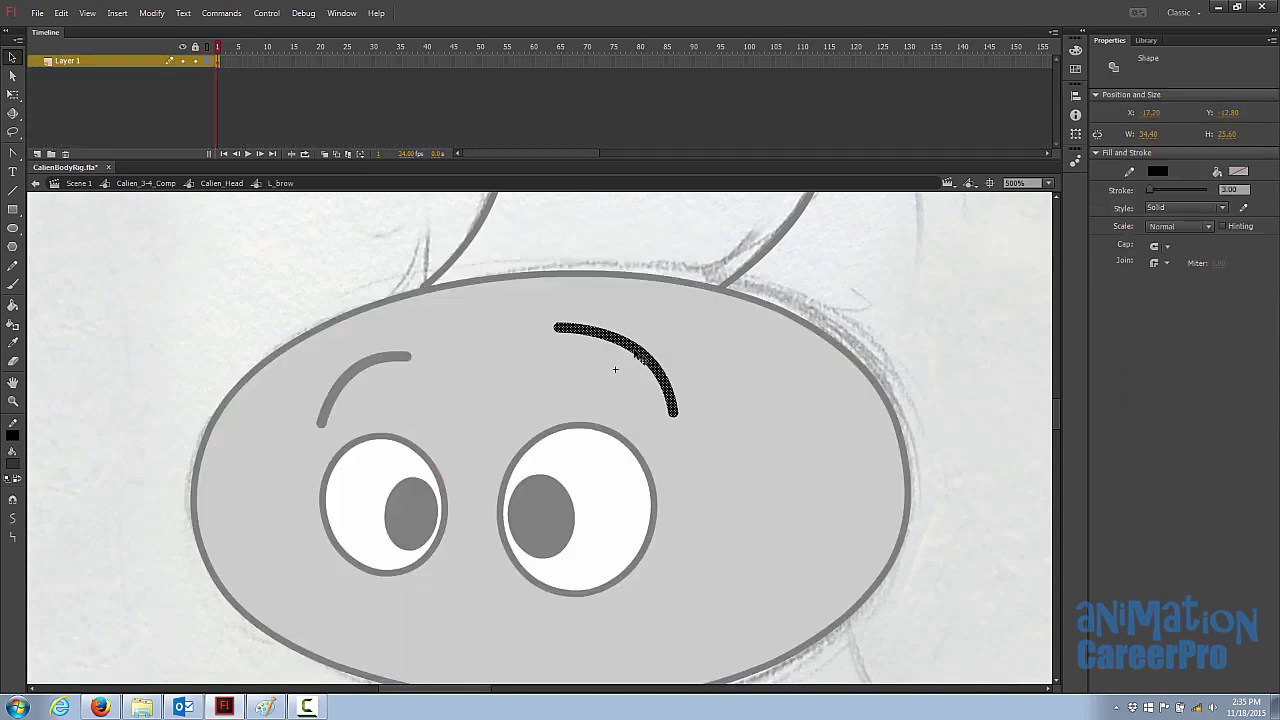
# Using onion skinning in L_brow, draw a straight brow just above the eye on frame 2 and an arched, inward-slanting angry brow on frame 3
pyautogui.click(224, 64)
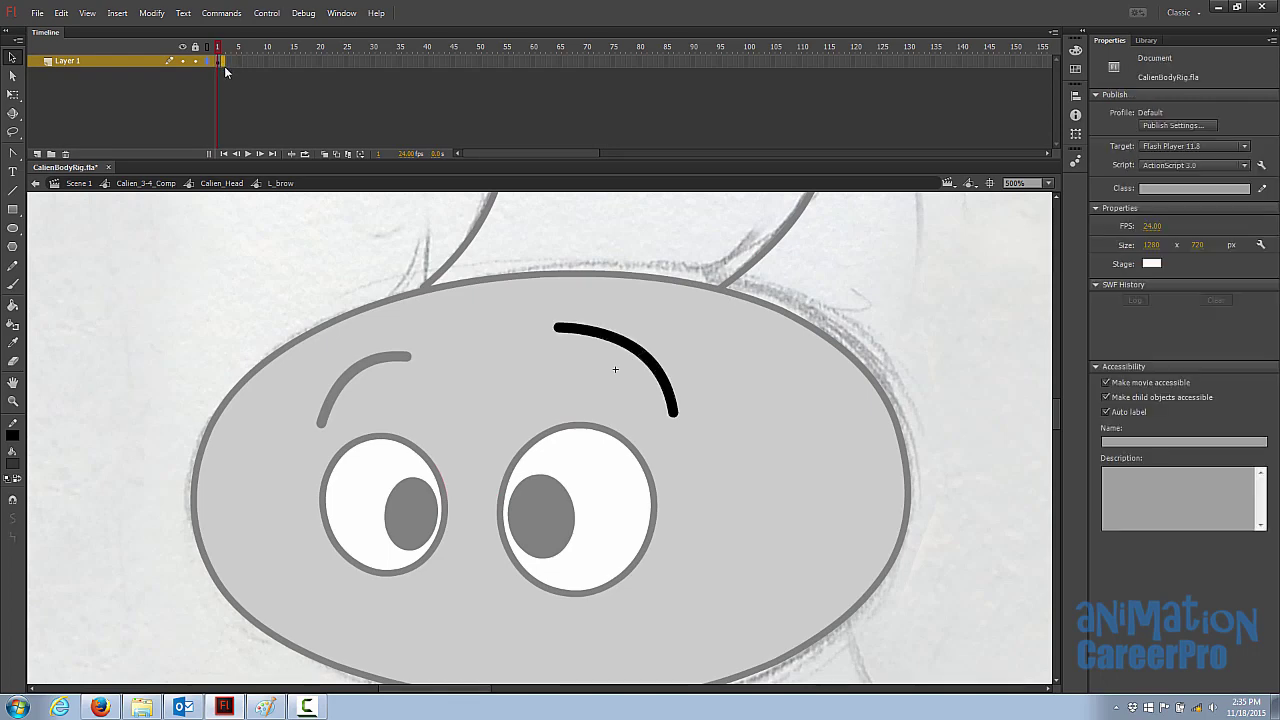
pyautogui.press('F7')
pyautogui.click(325, 154)
pyautogui.press('n')
pyautogui.moveTo(518, 424)
pyautogui.mouseDown()
pyautogui.moveTo(652, 426)
pyautogui.moveTo(648, 352)
pyautogui.moveTo(604, 364)
pyautogui.mouseUp()
pyautogui.press('F7')
pyautogui.press('v')
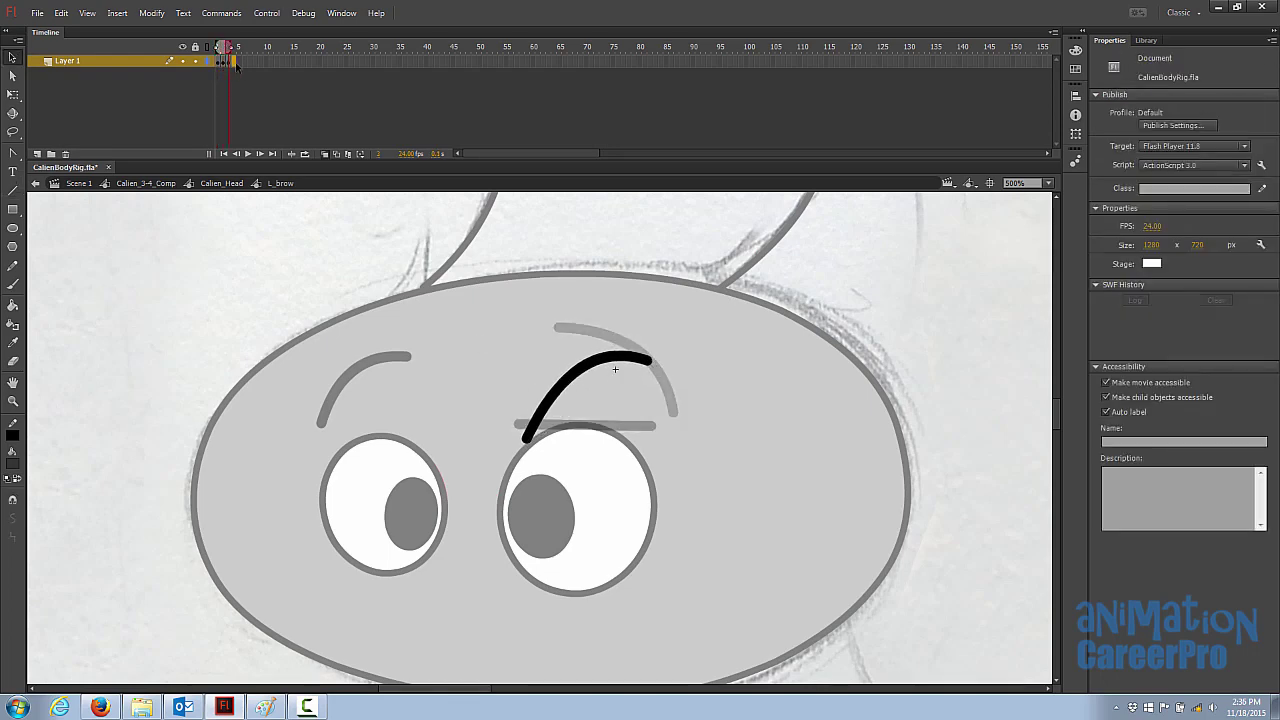
# Add a blank keyframe at frame 4 of L_brow, draw a line rising toward the face's centre, and bend it into a curve
pyautogui.press('F7')
pyautogui.press('n')
pyautogui.moveTo(631, 437); pyautogui.dragTo(522, 354)
pyautogui.press('v')
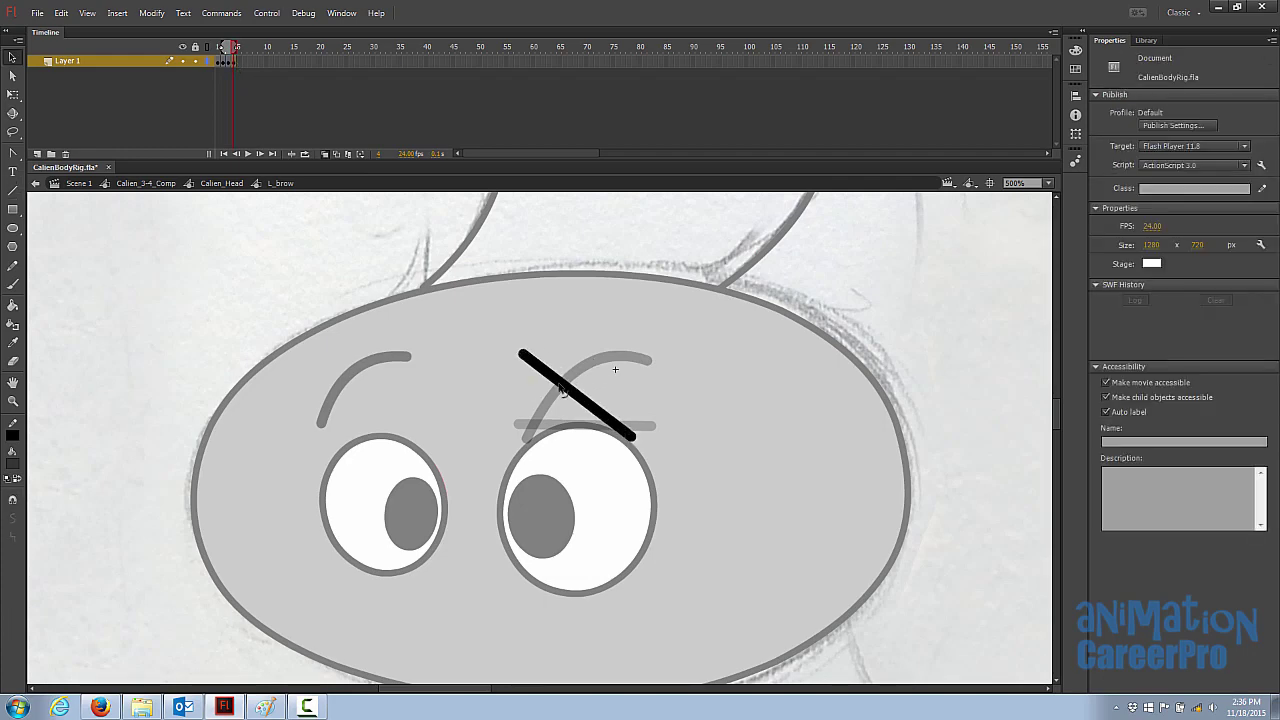
pyautogui.moveTo(576, 396); pyautogui.dragTo(591, 374)
# Return to Calien_Head, turn off onion skinning, and scrub the first frames to check the brows against the eyelids
pyautogui.doubleClick(332, 283)
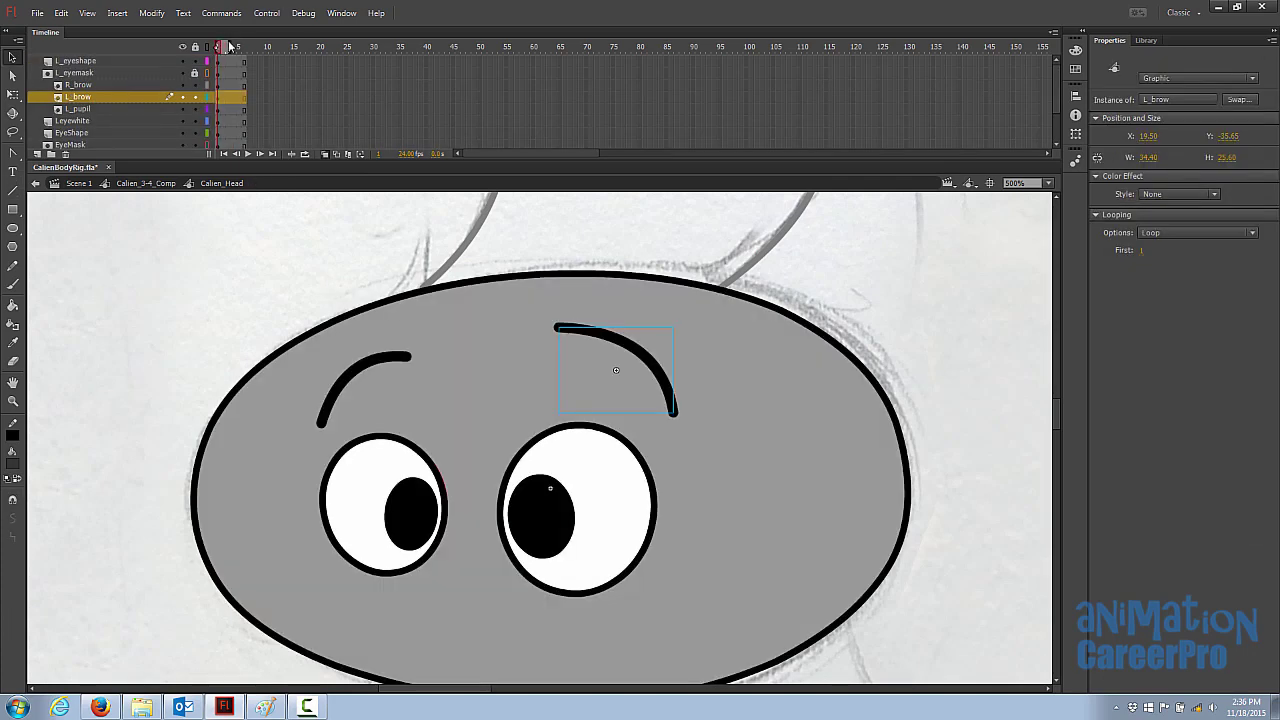
pyautogui.click(325, 154)
pyautogui.moveTo(218, 47)
pyautogui.mouseDown()
pyautogui.moveTo(246, 45)
pyautogui.moveTo(218, 60)
pyautogui.moveTo(229, 48)
pyautogui.mouseUp()
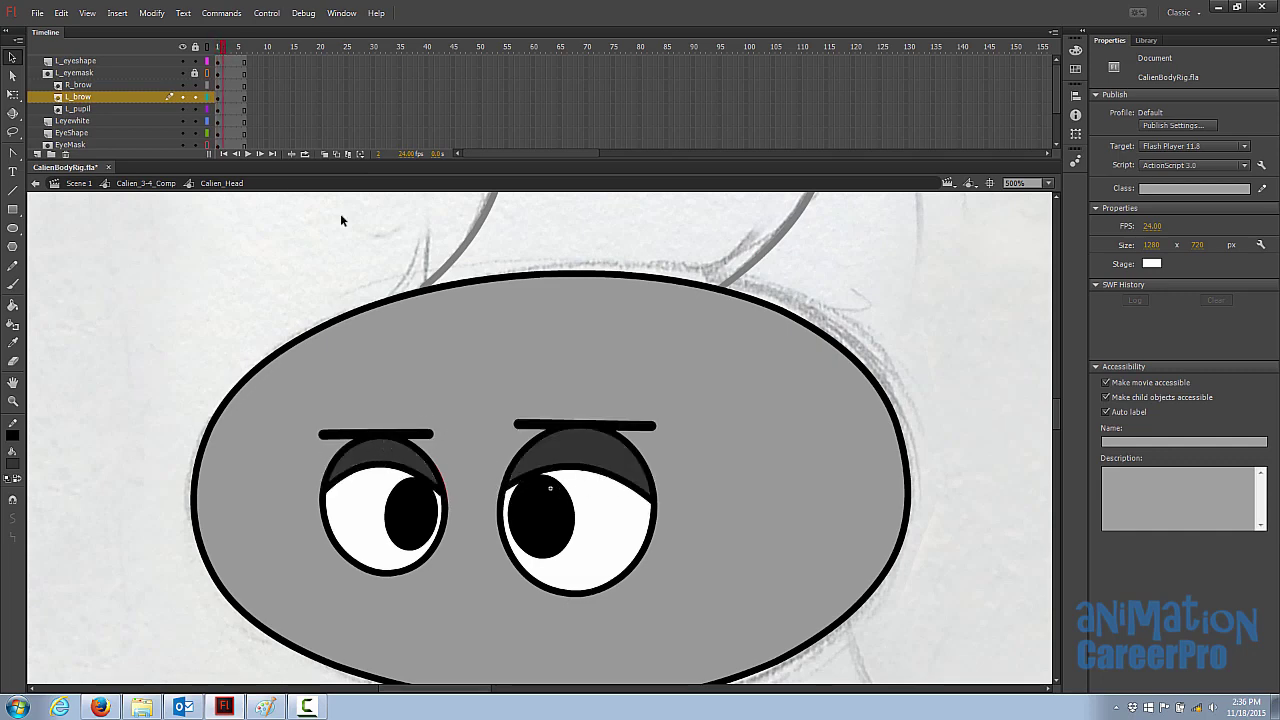
# Try different expression frames for the R_brow instance on frame 5 and set its first frame to 4
pyautogui.click(1152, 251)
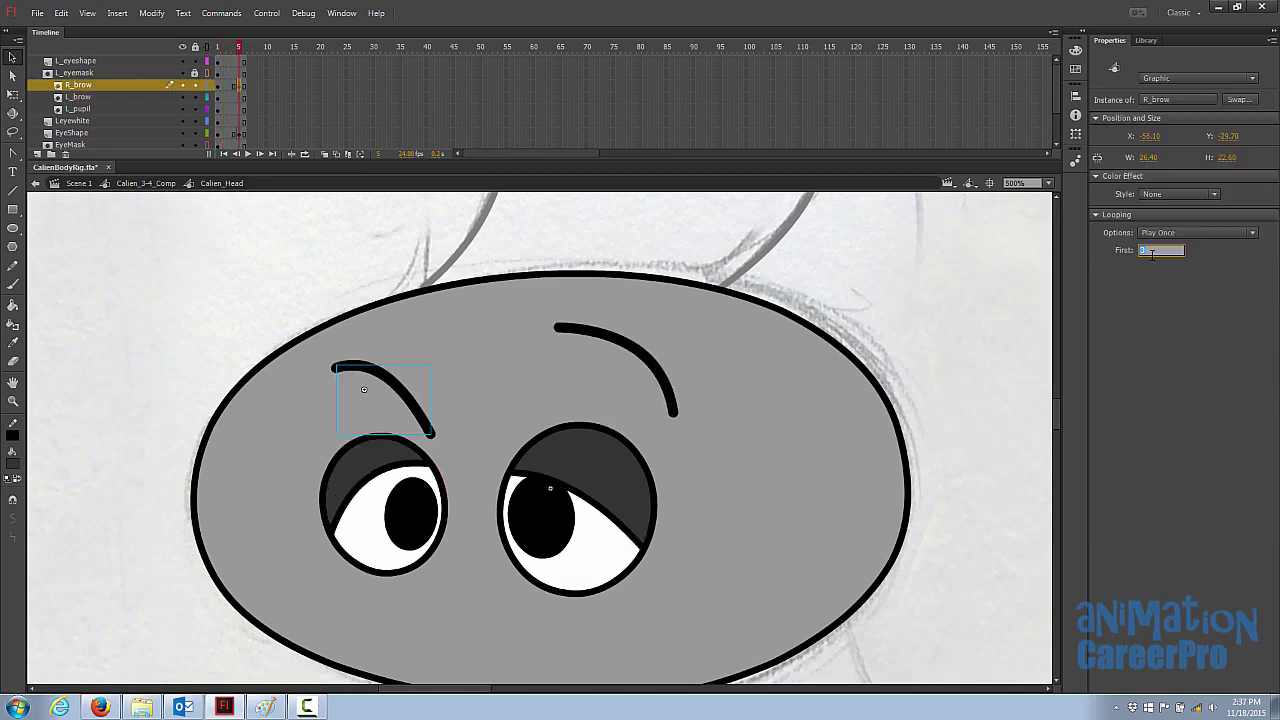
pyautogui.press('Down')
pyautogui.press('Down')
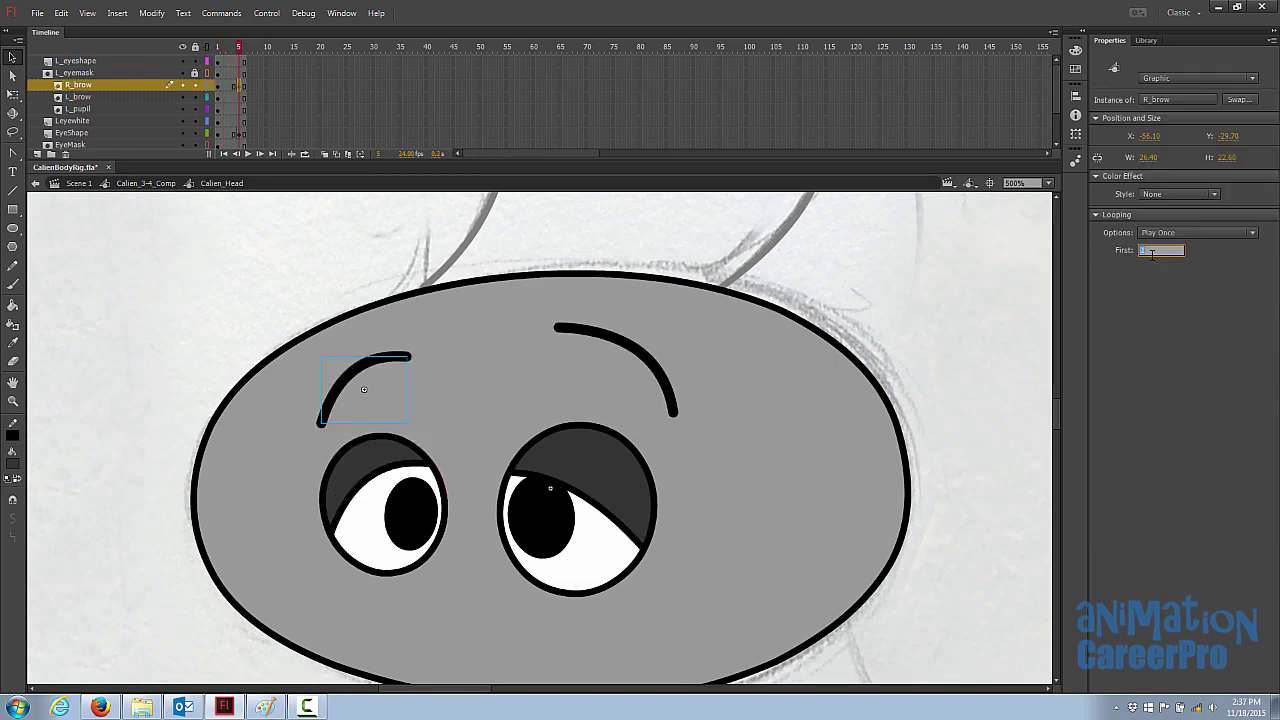
pyautogui.press('Up')
pyautogui.press('Up')
pyautogui.press('Up')
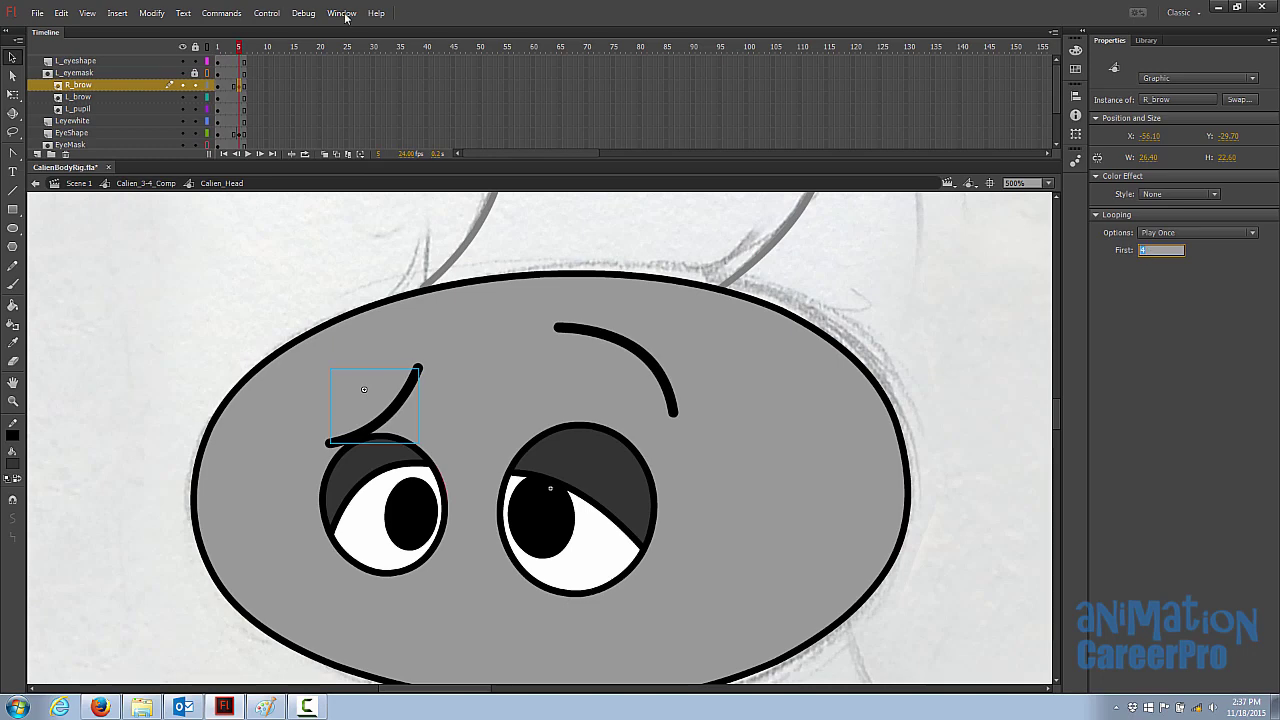
pyautogui.click(238, 50)
pyautogui.moveTo(238, 50); pyautogui.dragTo(240, 56)
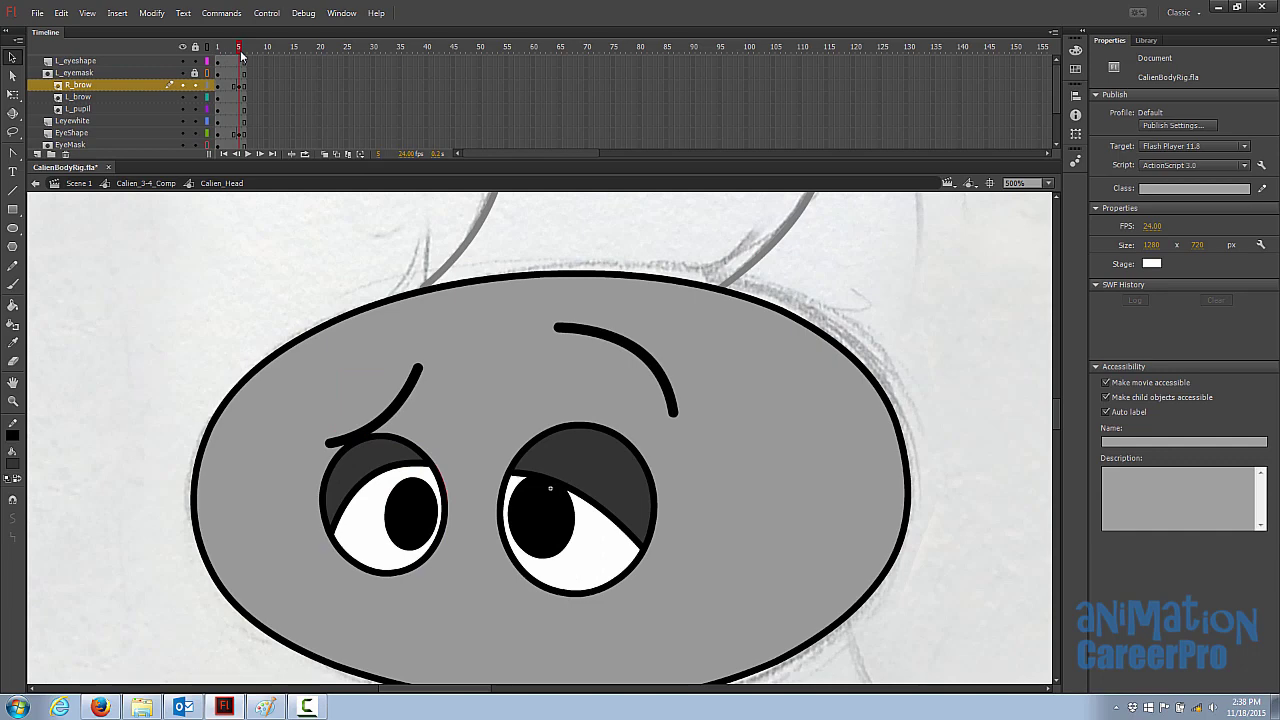